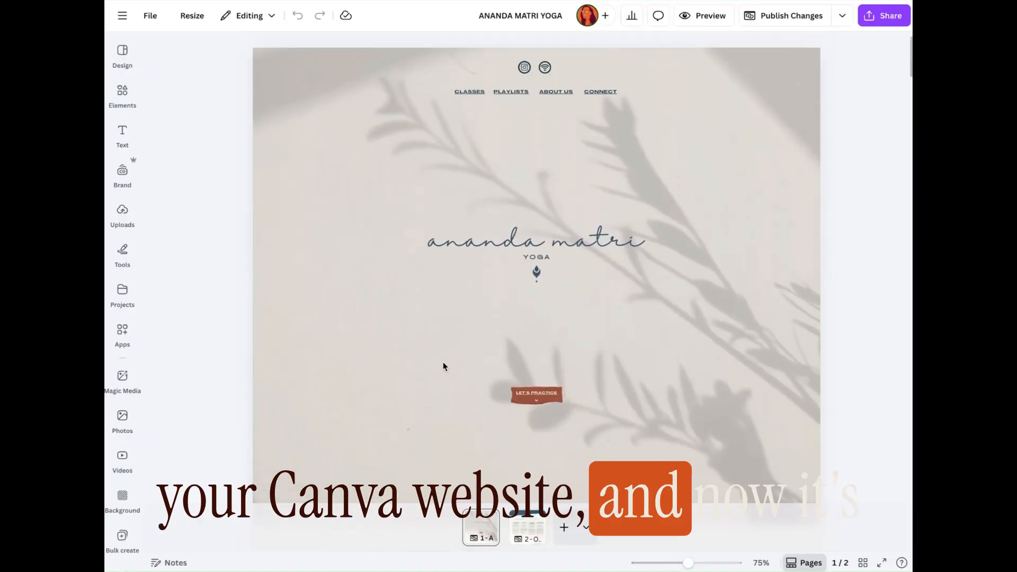
Step: Examine the home page's sections from the header through classes, playlists, testimonials and questions to the contact footer
scroll(433, 321, down, 1)
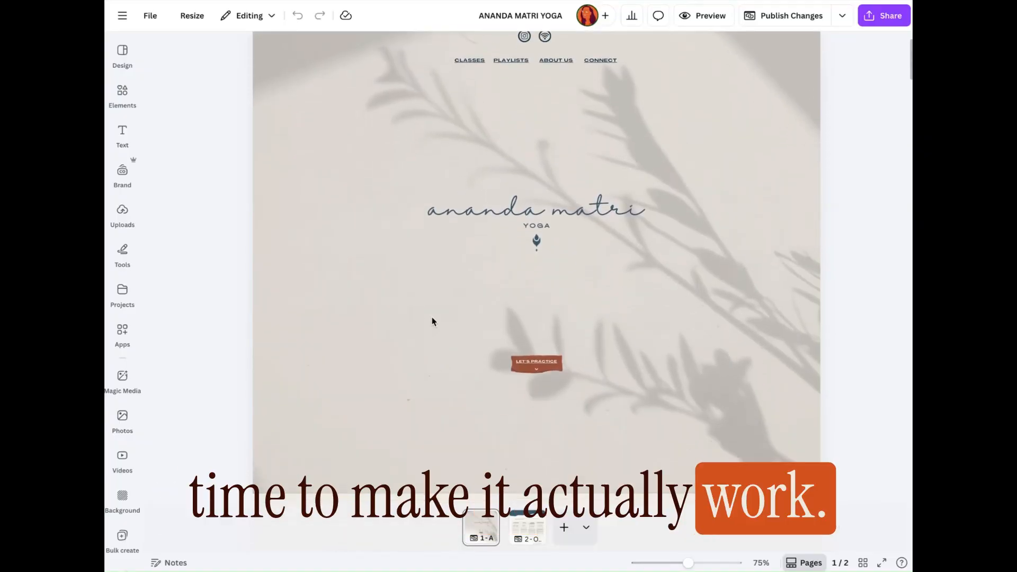
scroll(454, 246, down, 1)
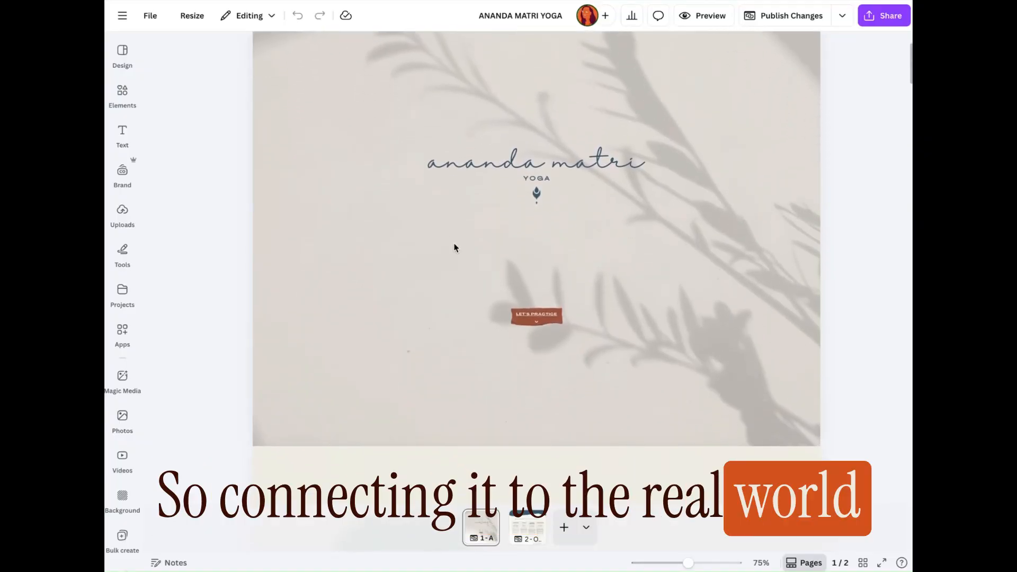
scroll(454, 246, down, 10)
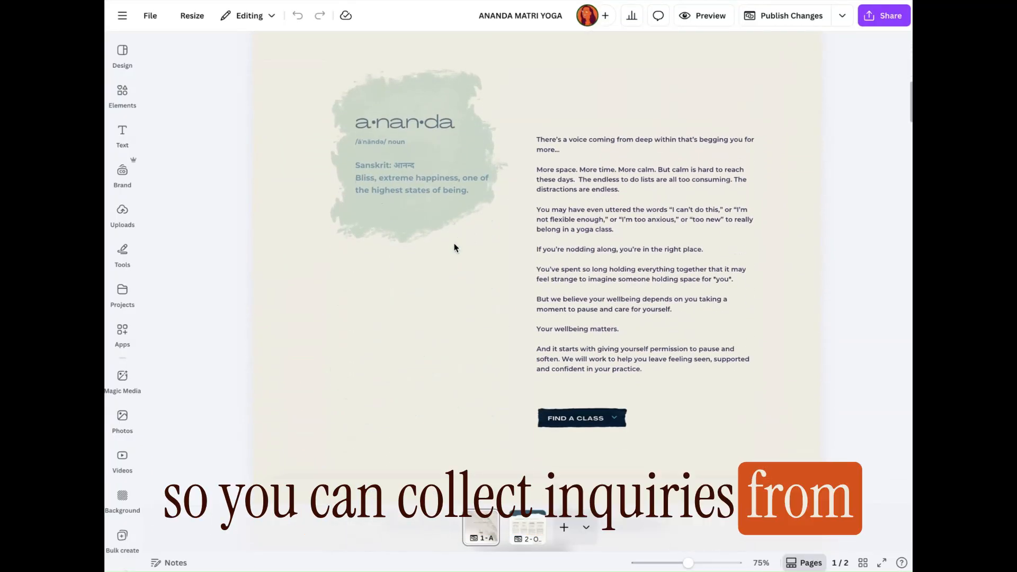
scroll(453, 246, down, 2)
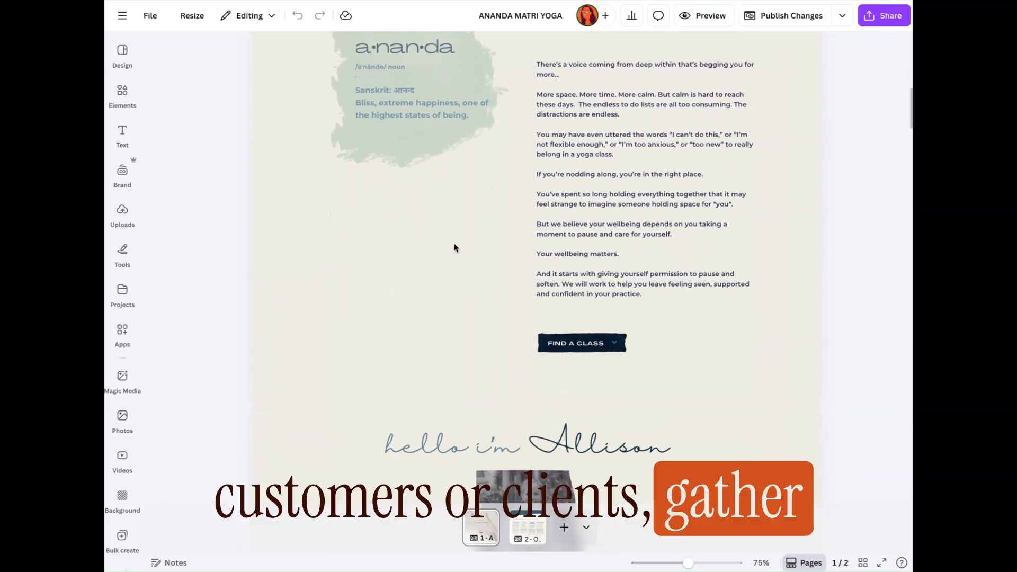
scroll(454, 248, down, 8)
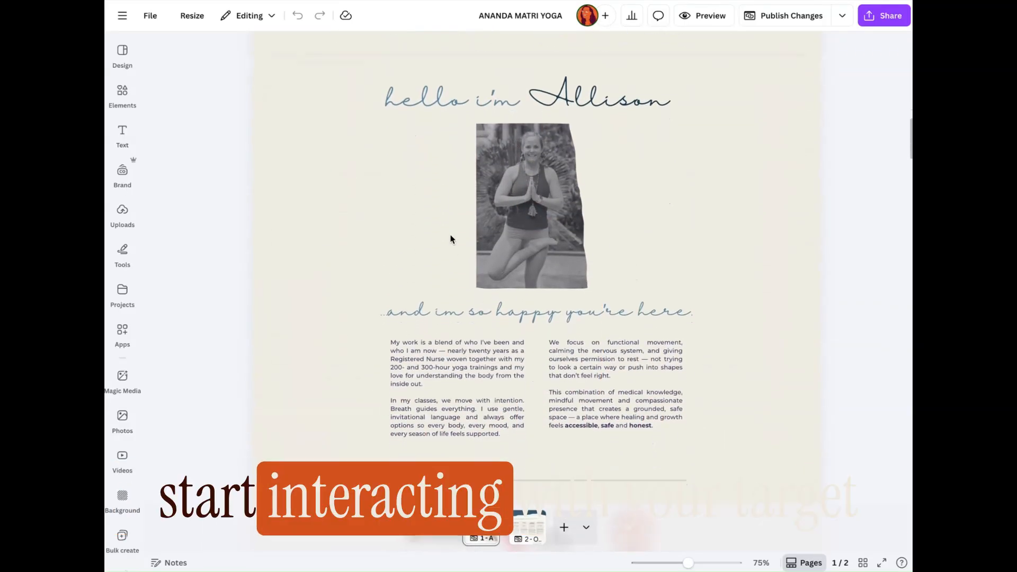
scroll(452, 239, down, 3)
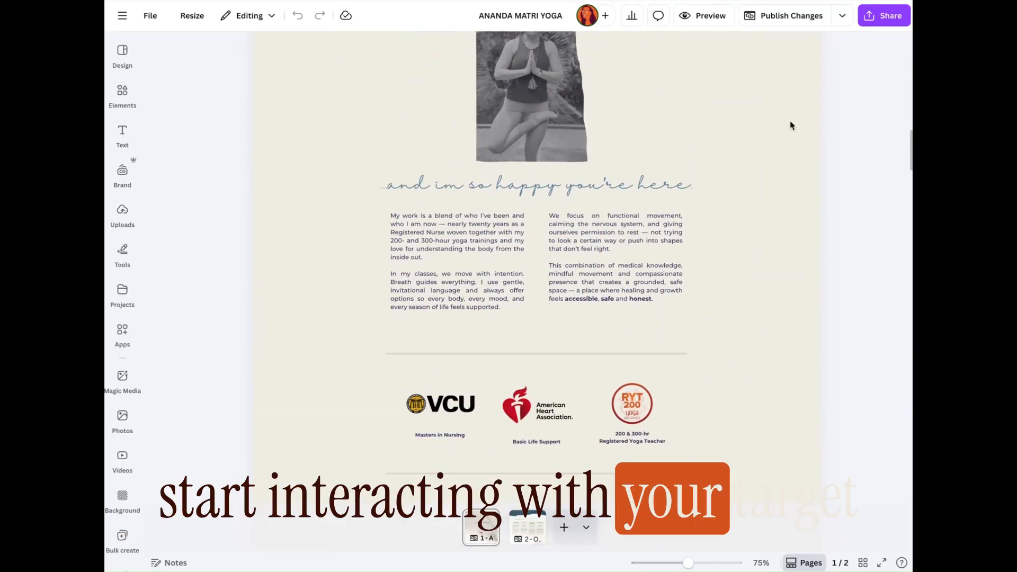
scroll(790, 125, up, 6)
scroll(790, 125, up, 3)
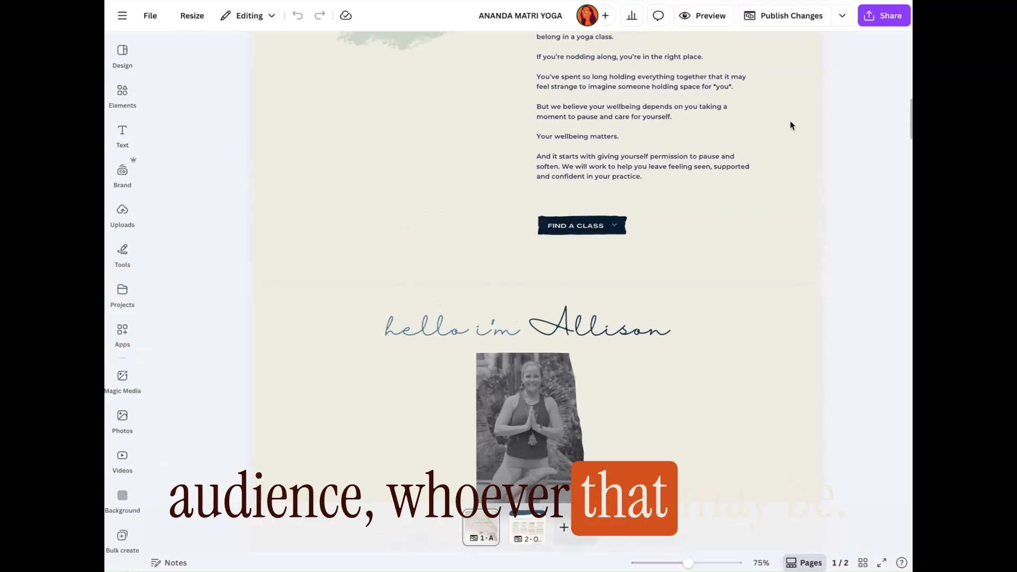
scroll(827, 237, down, 10)
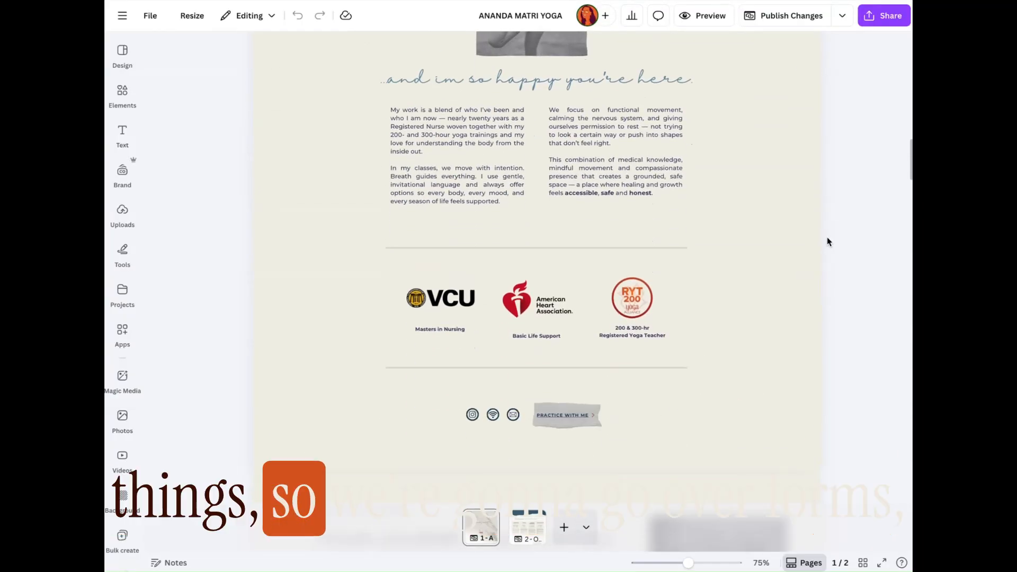
scroll(827, 237, down, 15)
scroll(829, 237, down, 15)
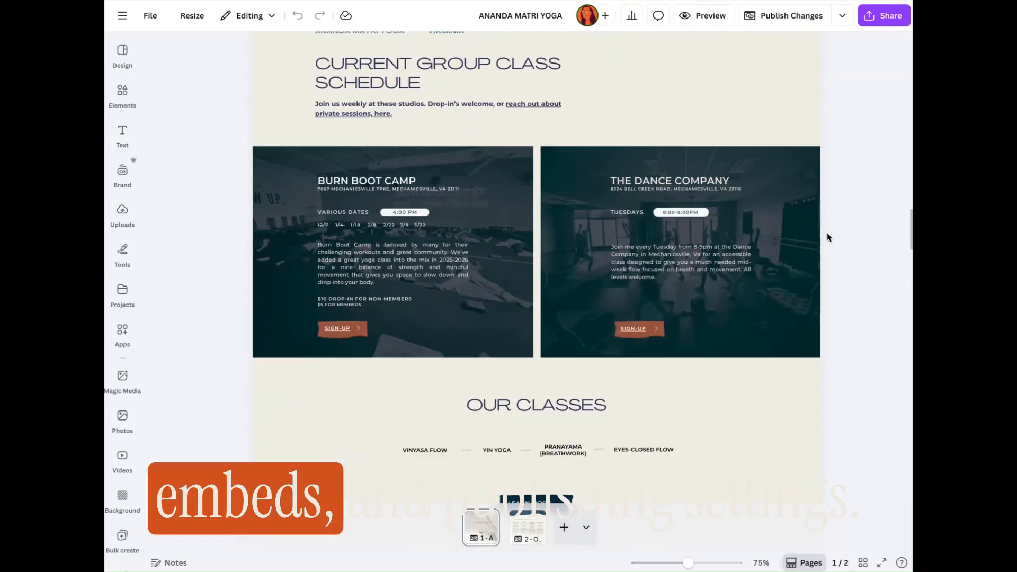
scroll(829, 237, down, 10)
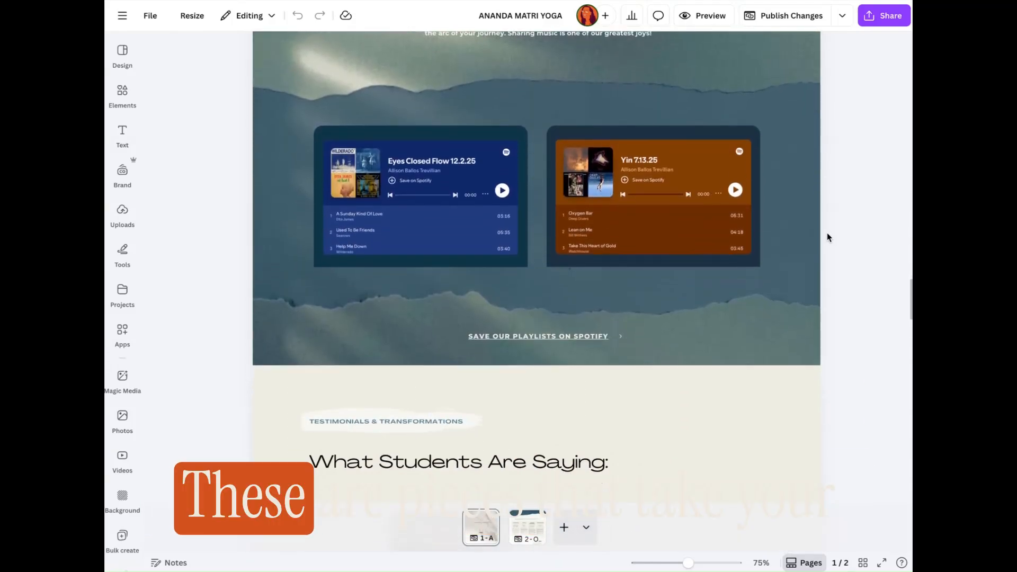
scroll(827, 237, down, 10)
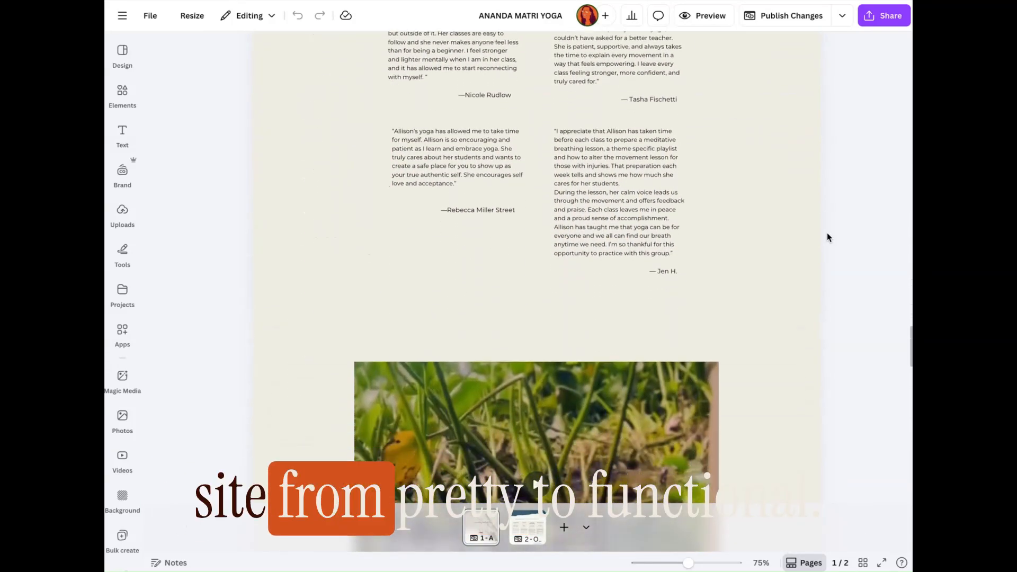
scroll(829, 237, down, 6)
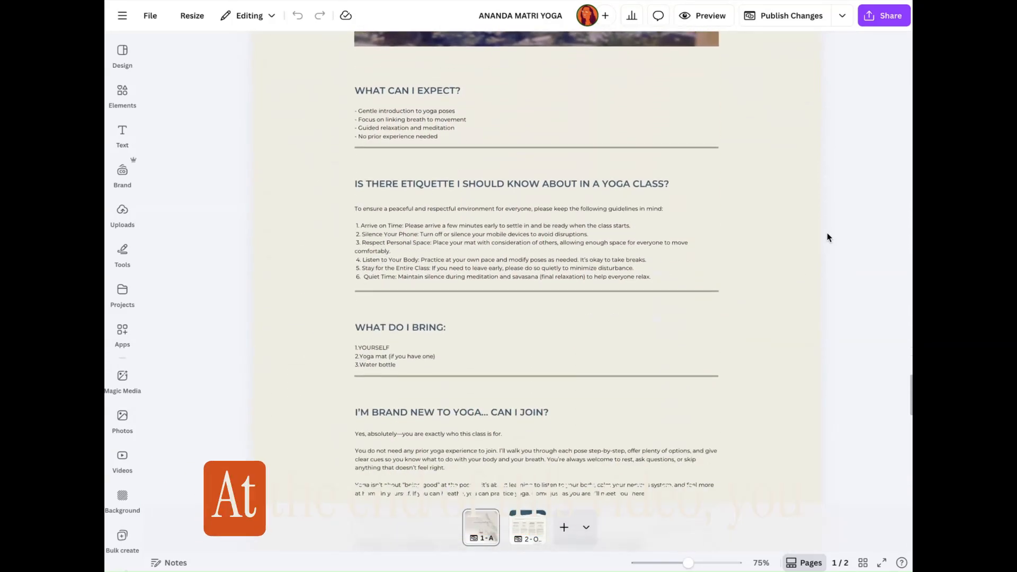
scroll(829, 237, down, 7)
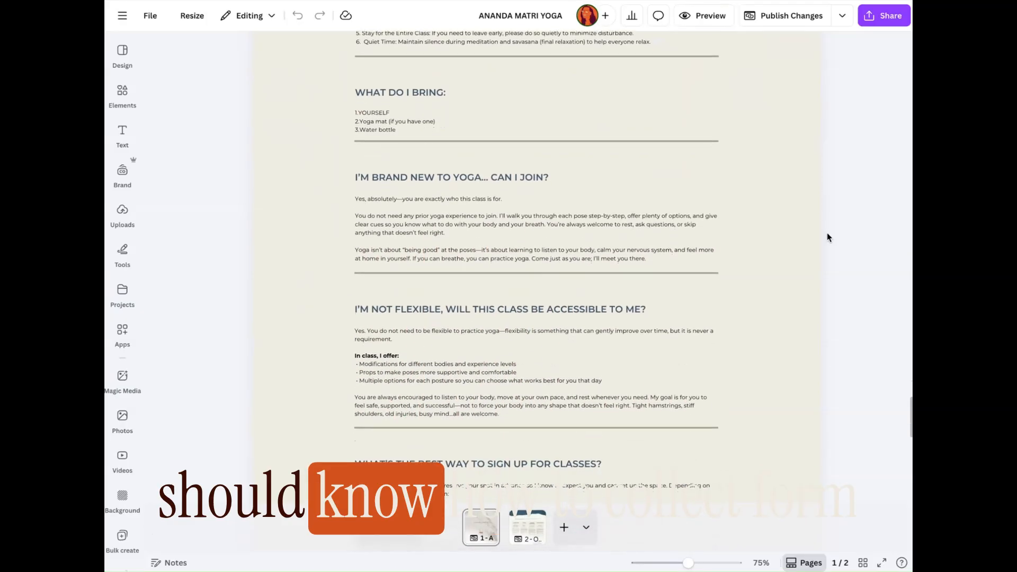
scroll(829, 237, down, 6)
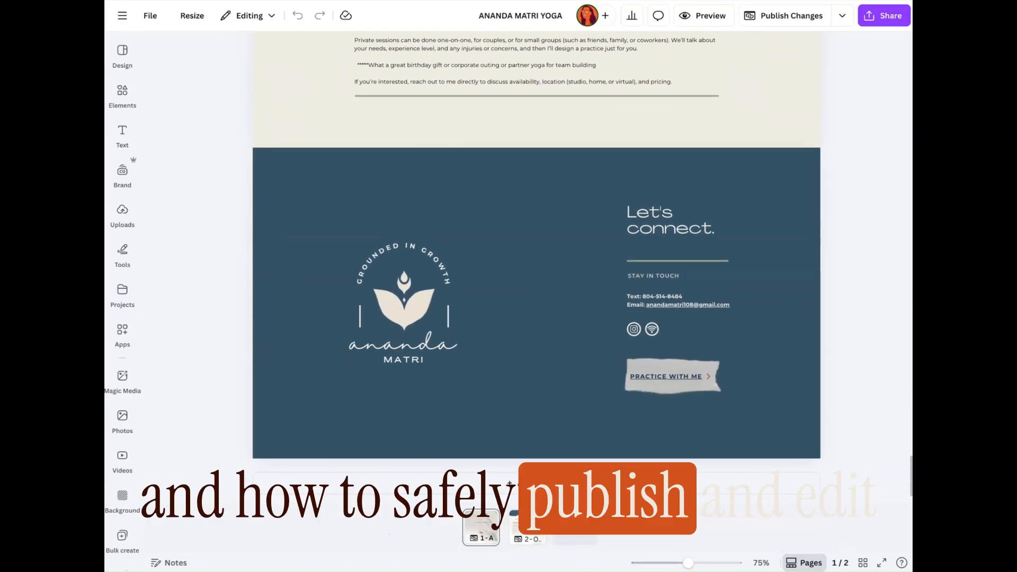
Step: Open the second page and examine the embedded Tally contact form in its contact us directly section
click(532, 531)
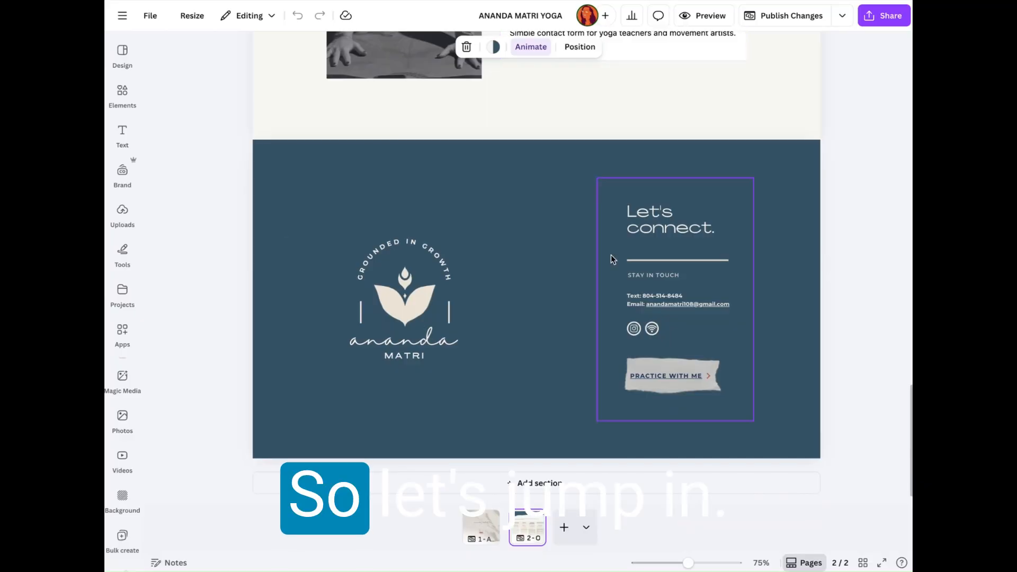
scroll(611, 255, up, 5)
scroll(611, 255, down, 5)
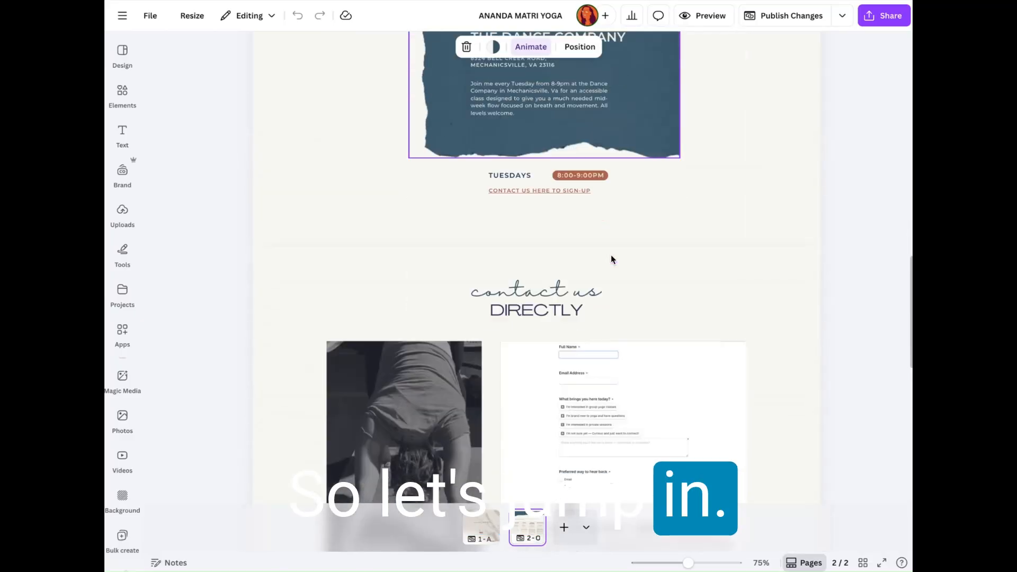
click(610, 256)
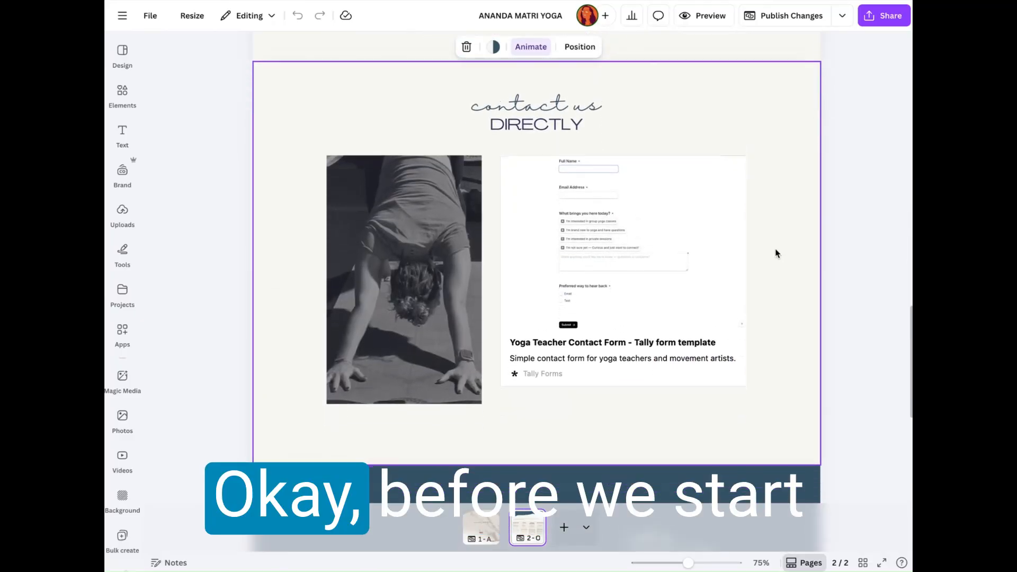
click(688, 279)
click(763, 199)
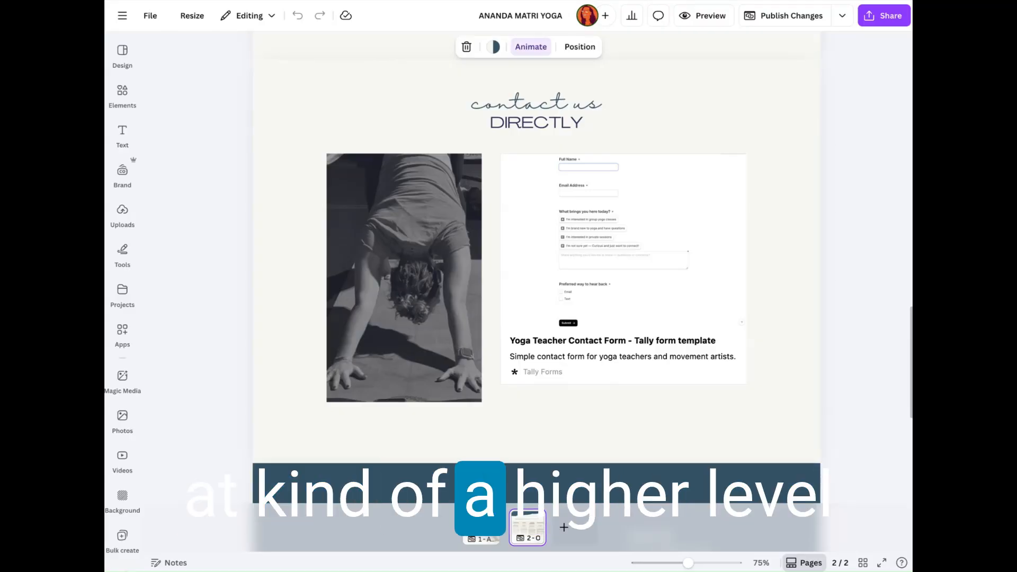
click(699, 280)
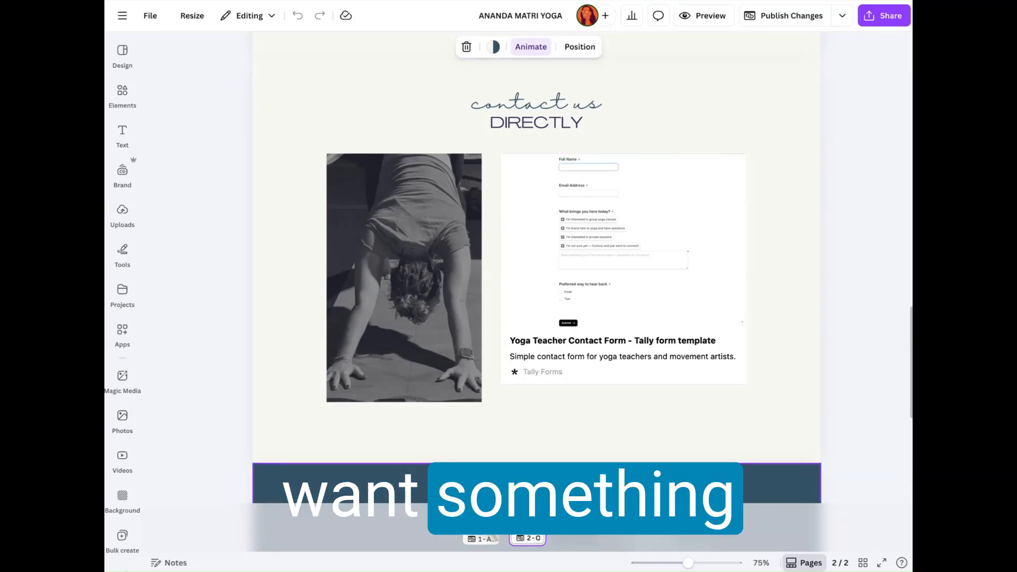
click(507, 441)
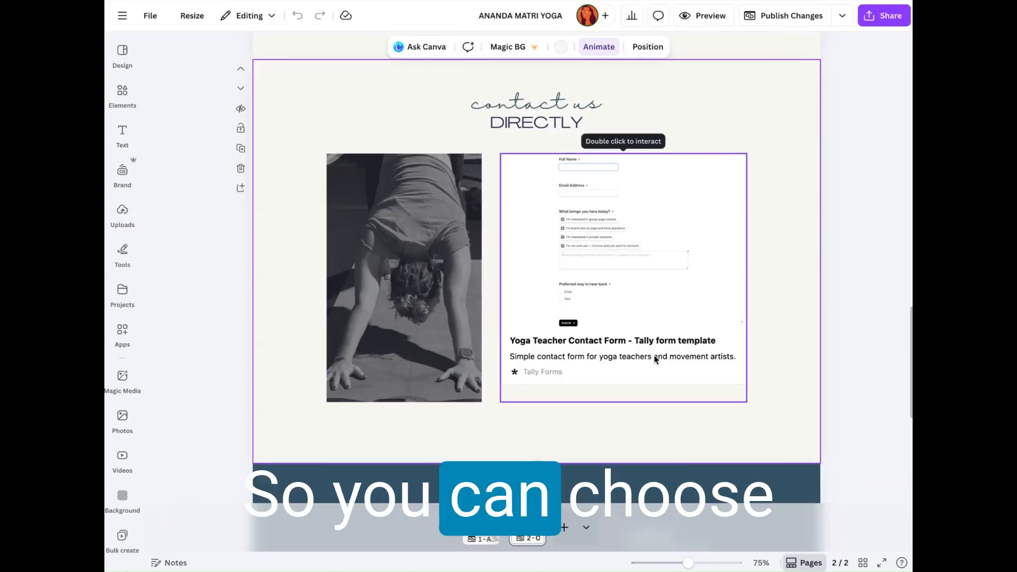
Step: Add a blank section directly below the contact us directly section on the second page
scroll(655, 360, down, 1)
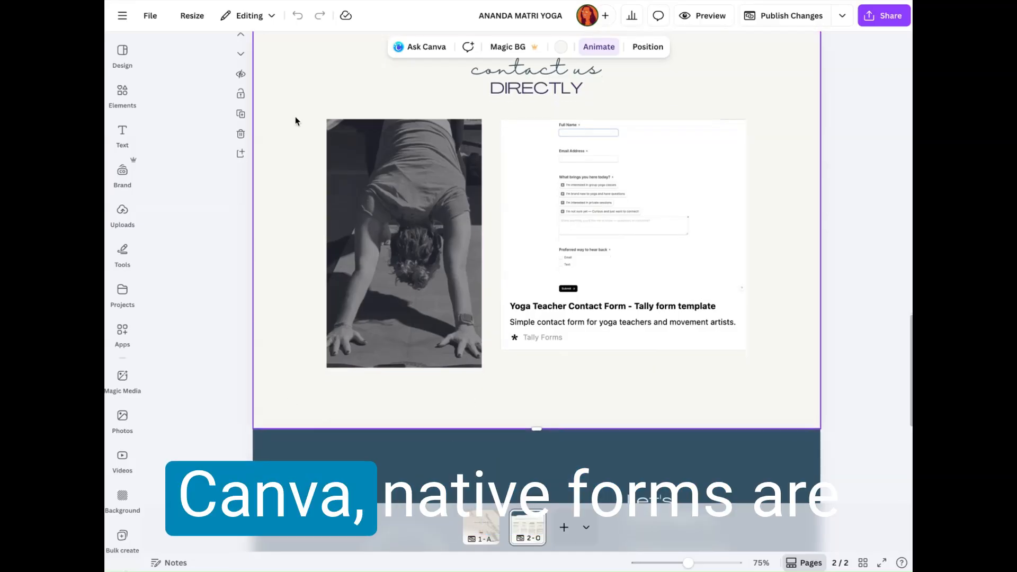
scroll(295, 118, up, 1)
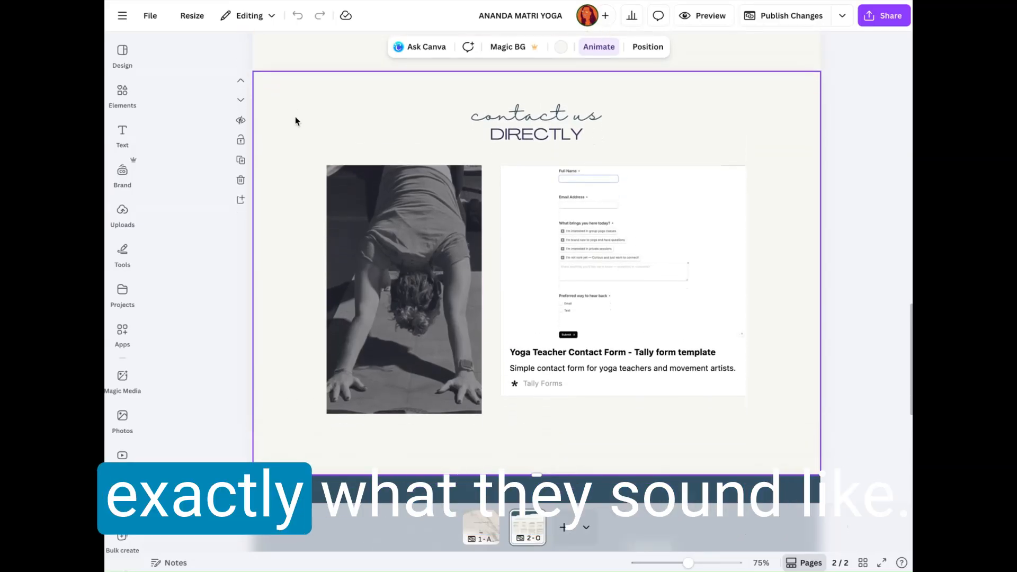
click(241, 199)
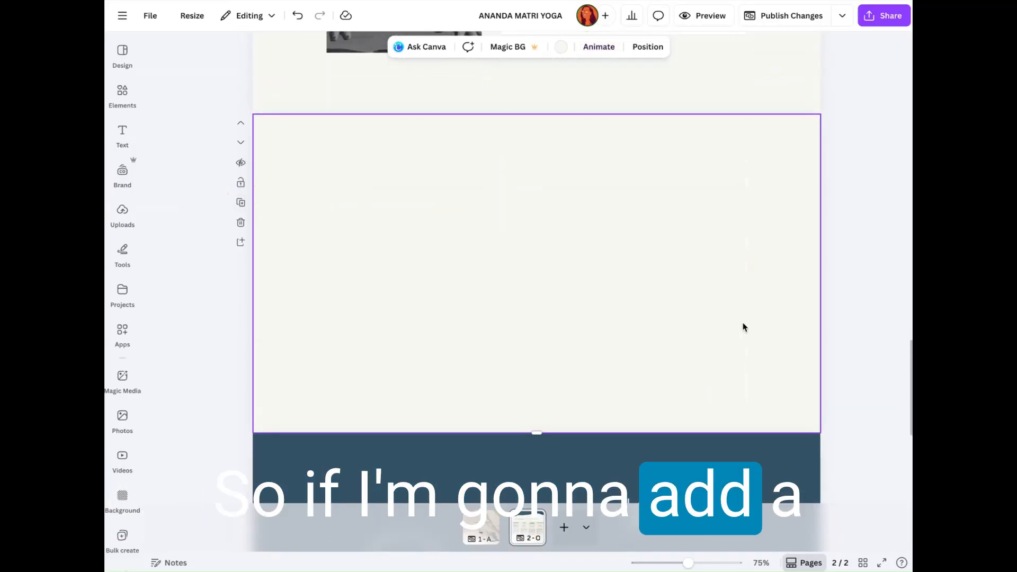
scroll(743, 326, up, 1)
scroll(743, 327, down, 1)
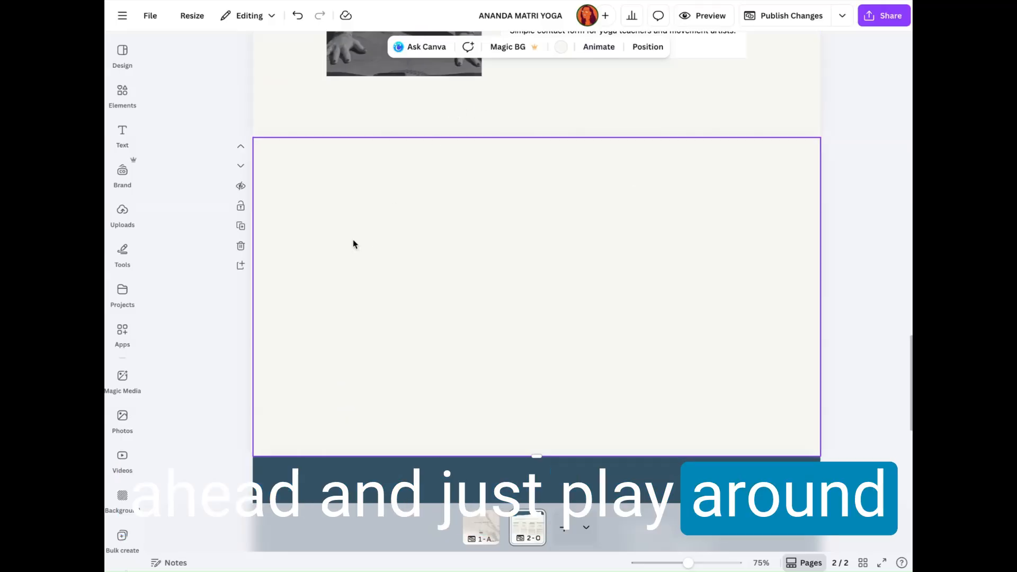
scroll(230, 115, down, 1)
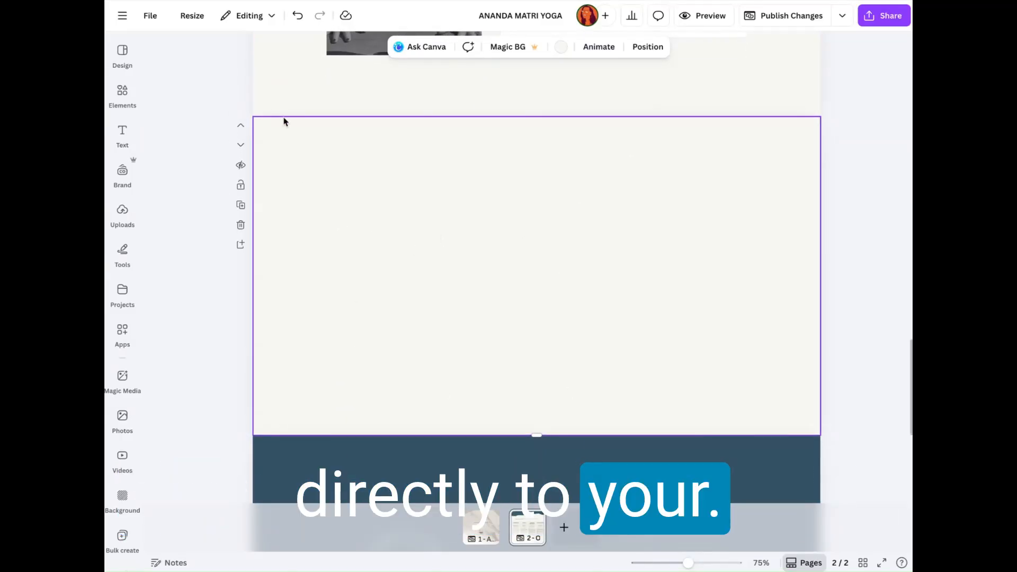
Step: Browse the ready-made form designs in the Forms category of the elements library
click(120, 95)
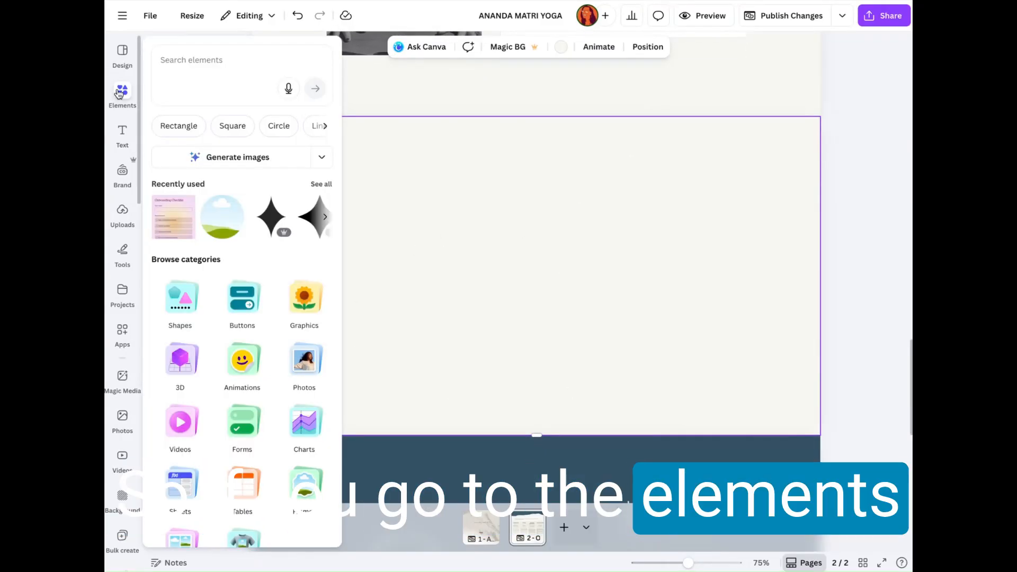
click(241, 427)
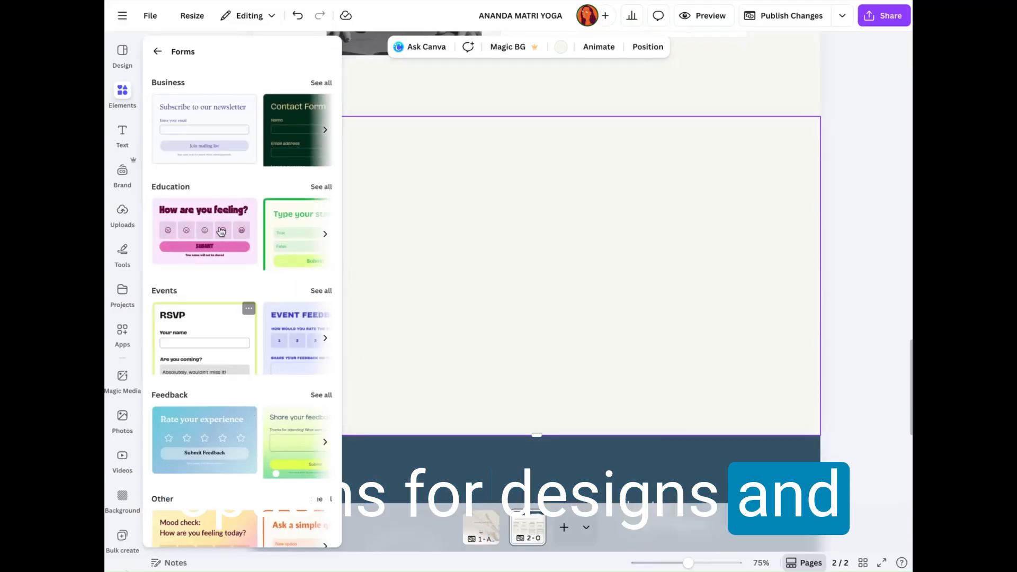
scroll(218, 479, down, 1)
scroll(198, 425, up, 1)
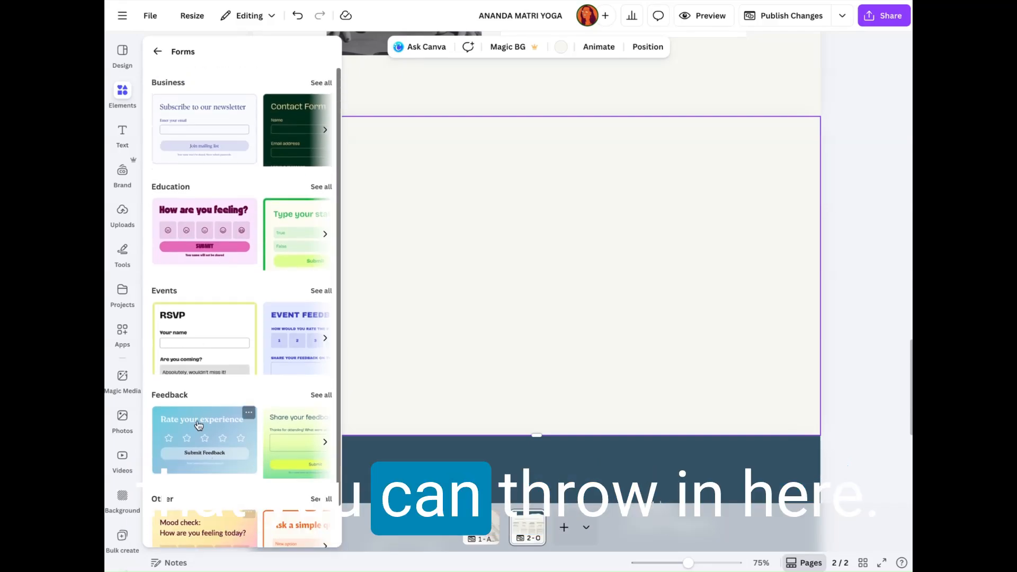
click(205, 242)
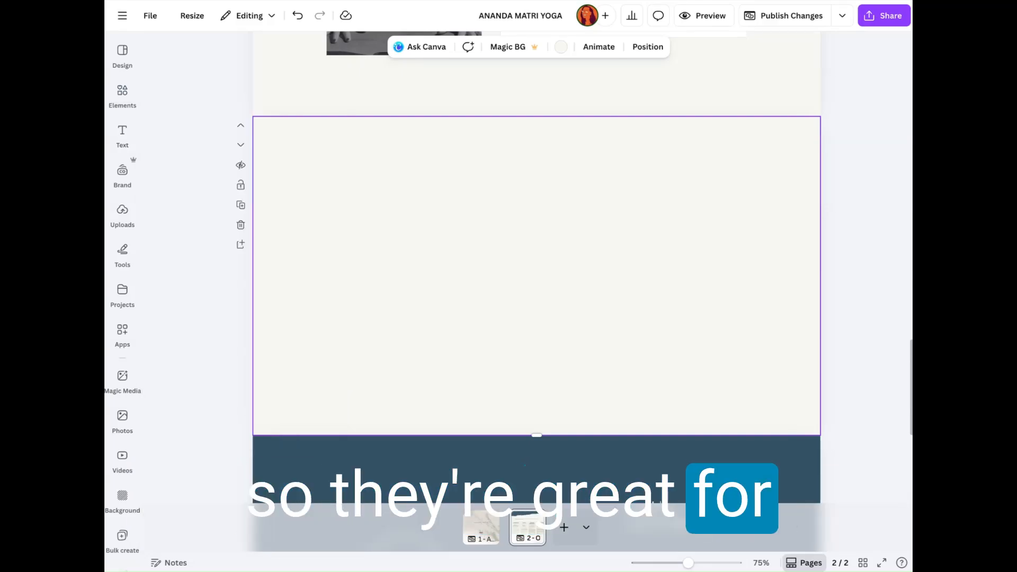
Step: Insert the Onboarding Checklist form from the Business form designs into the blank section
click(126, 89)
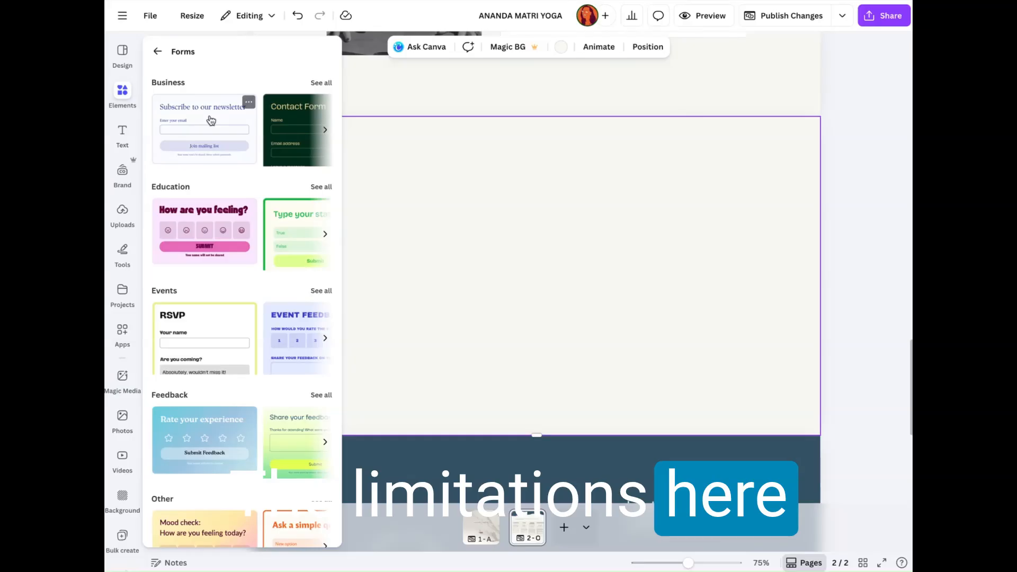
click(325, 130)
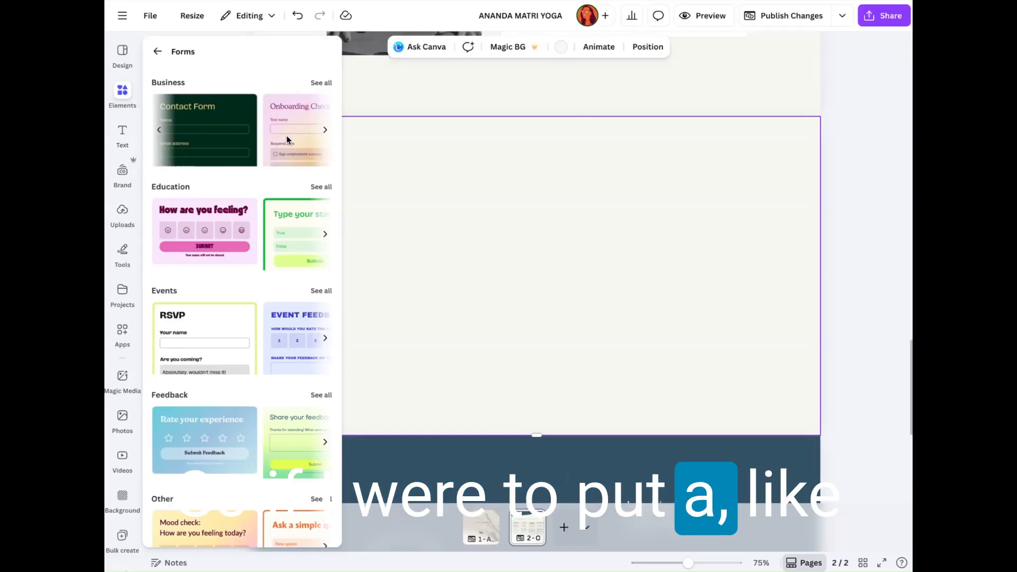
click(325, 130)
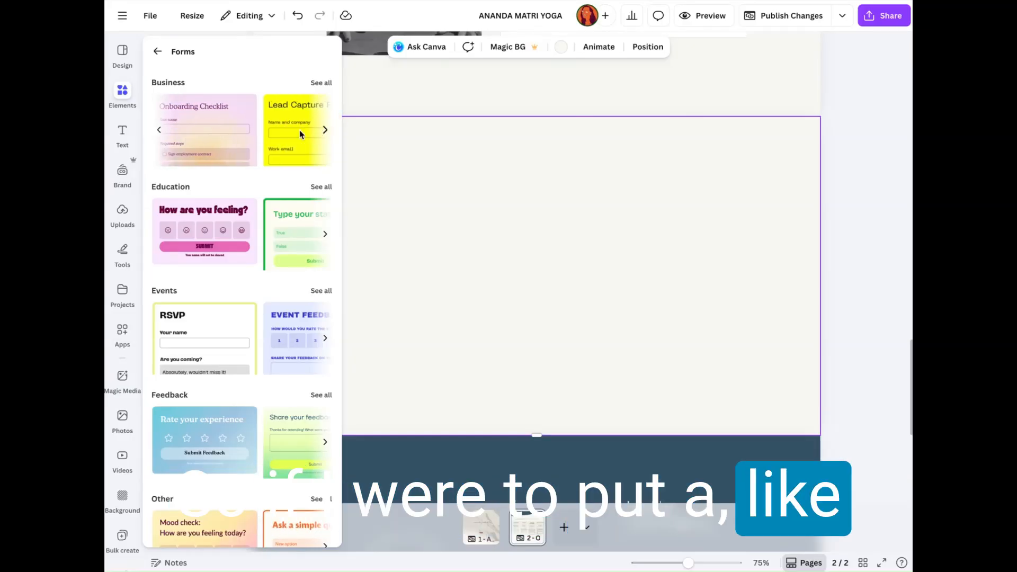
click(195, 109)
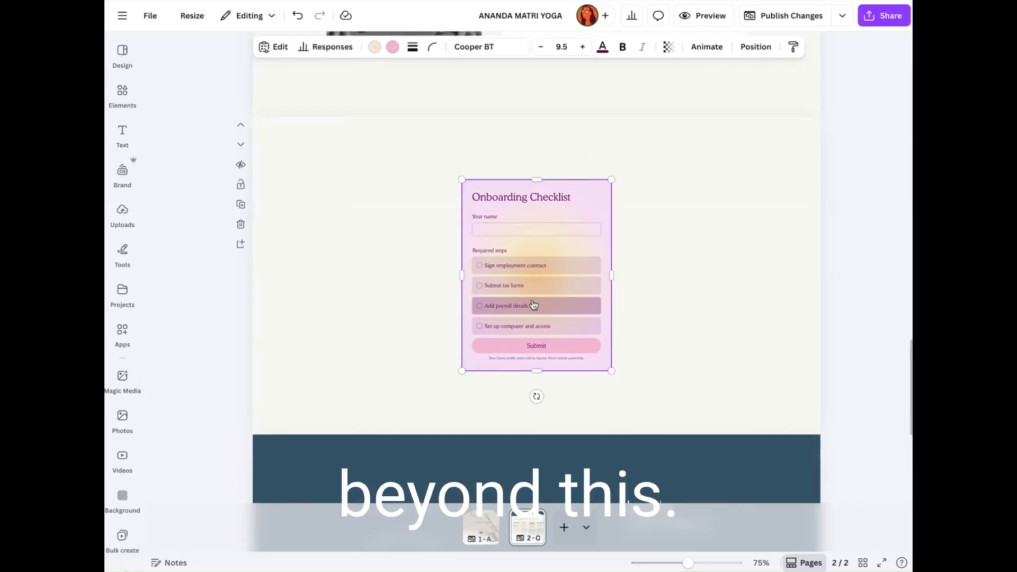
Step: Enlarge the Onboarding Checklist form proportionally to a text size of about 12.1, keeping it centred in the blank section
scroll(531, 302, down, 1)
scroll(459, 170, up, 1)
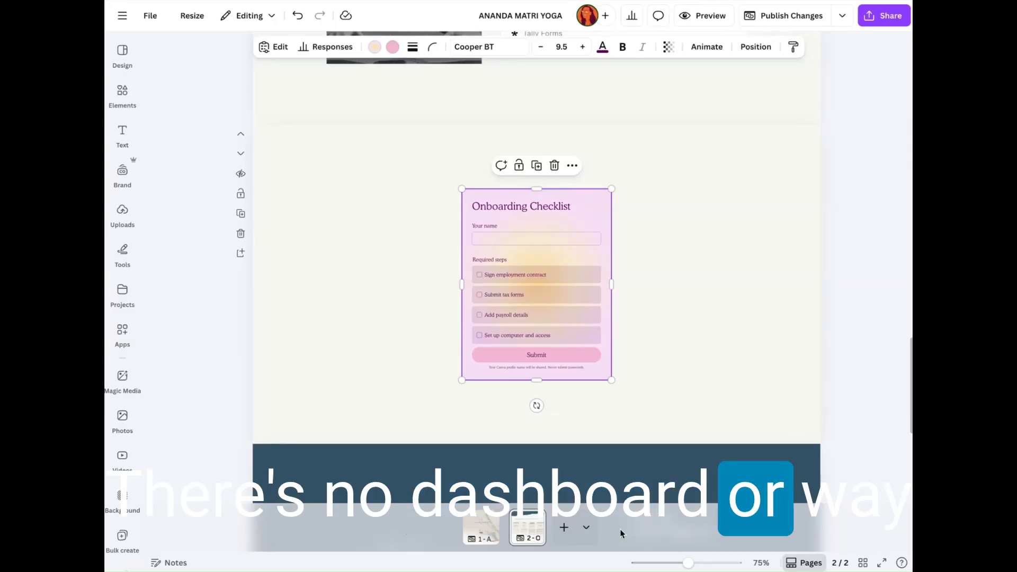
drag(611, 380, 657, 431)
drag(619, 268, 607, 258)
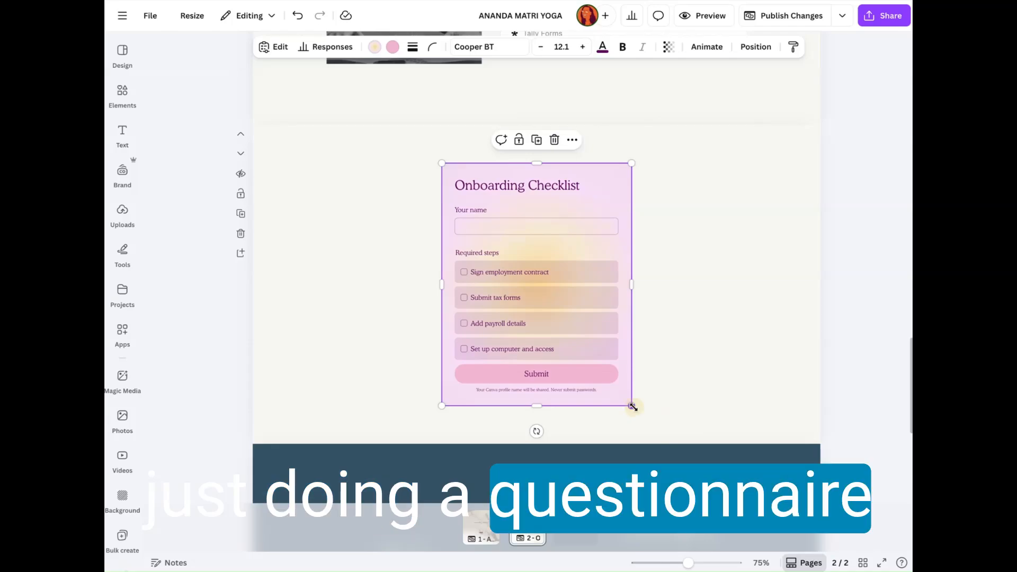
Step: Enlarge the Onboarding Checklist form proportionally to a text size of about 13.3, keeping it centred in its section
drag(632, 405, 651, 430)
drag(630, 201, 618, 191)
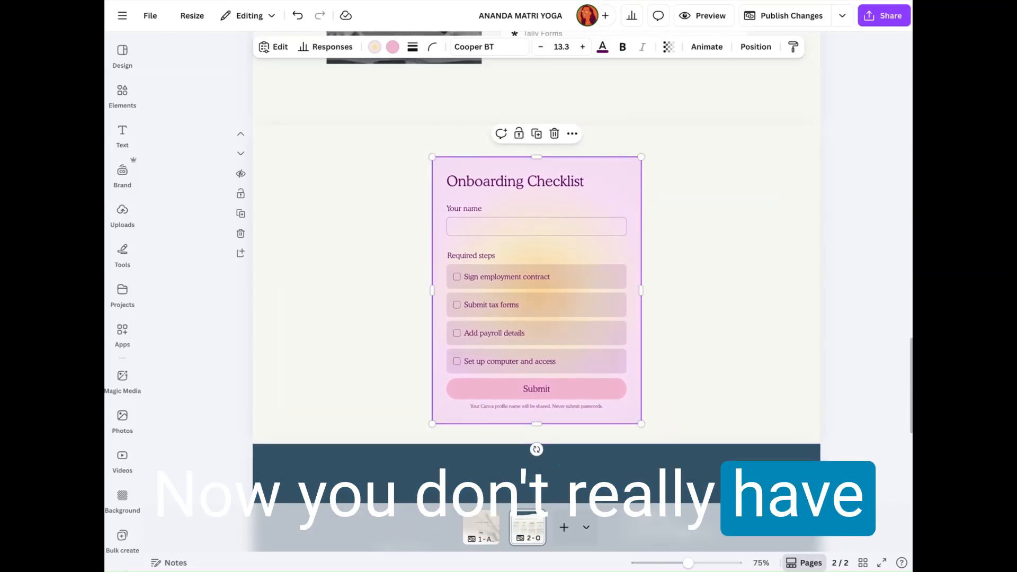
Step: Examine the Onboarding Checklist form's available question types and its header, button label and response privacy settings
double_click(466, 170)
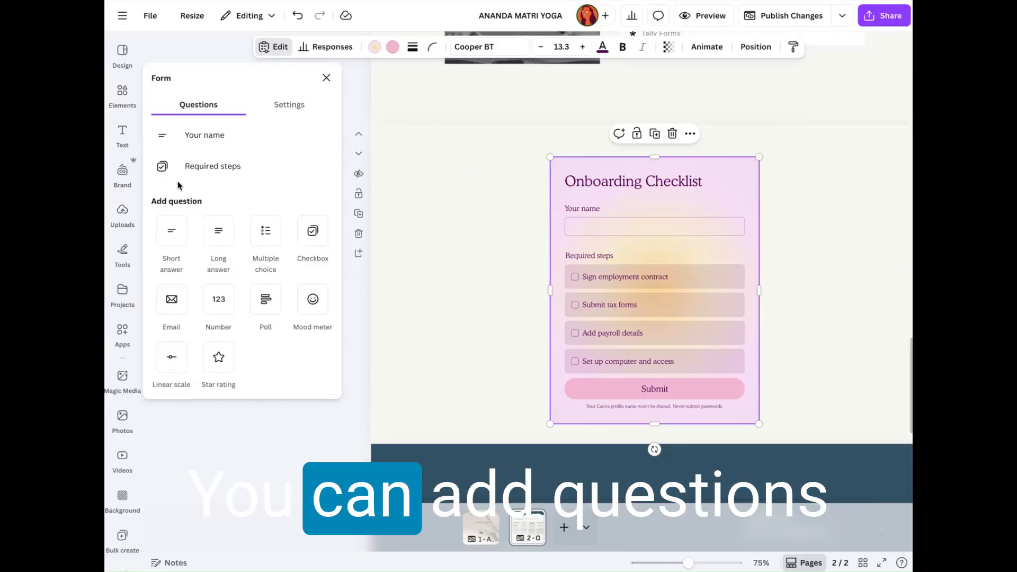
click(287, 104)
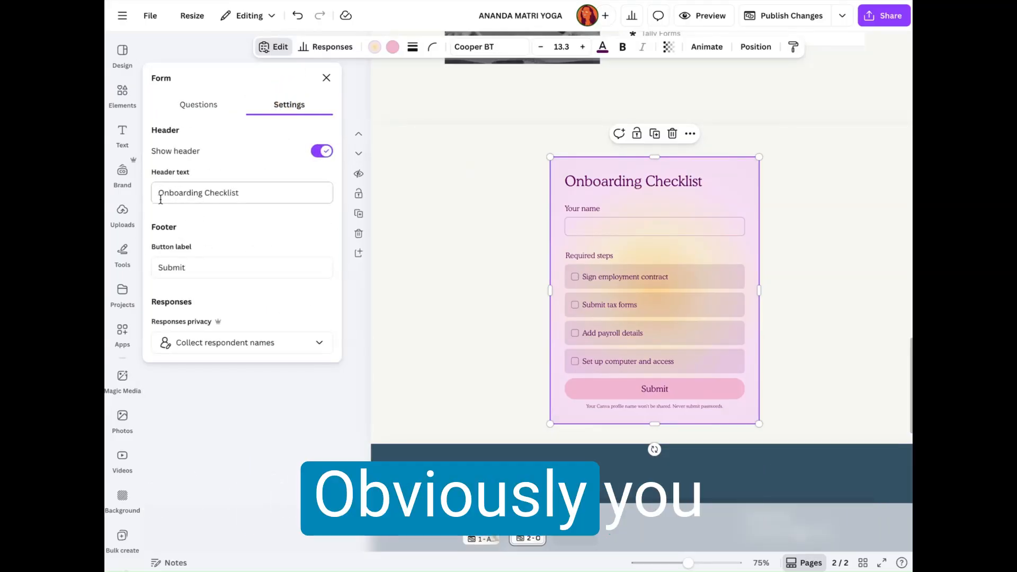
triple_click(202, 192)
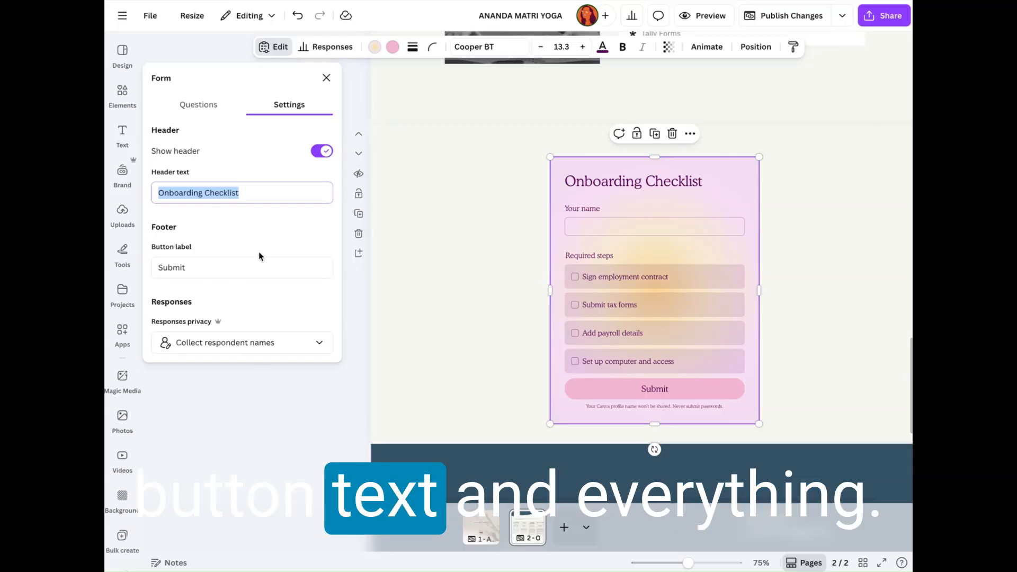
click(198, 105)
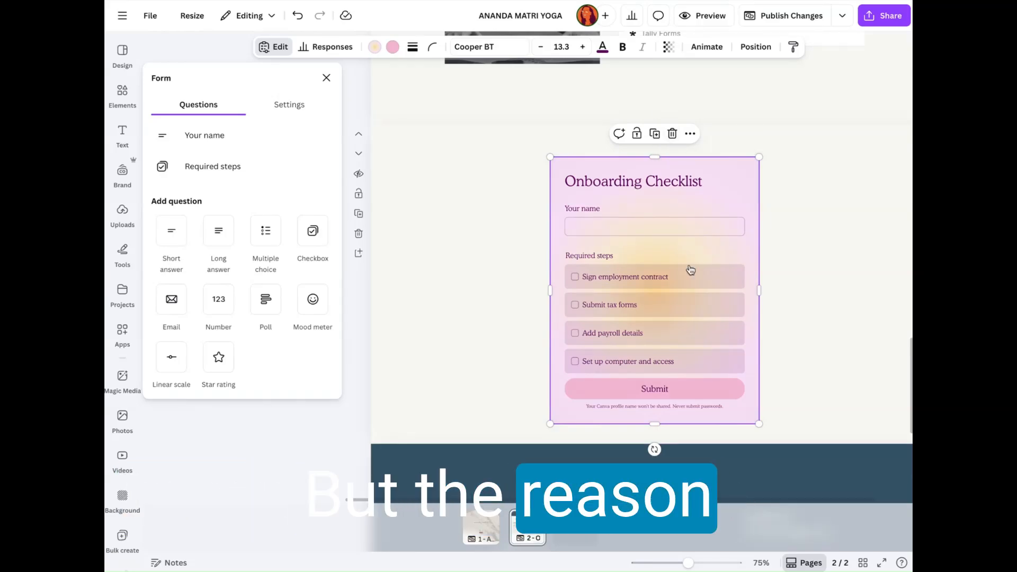
Step: Open the embedded Yoga Teacher Contact Form in Tally and review its fields down to the submit button
click(432, 315)
scroll(436, 297, up, 6)
click(617, 309)
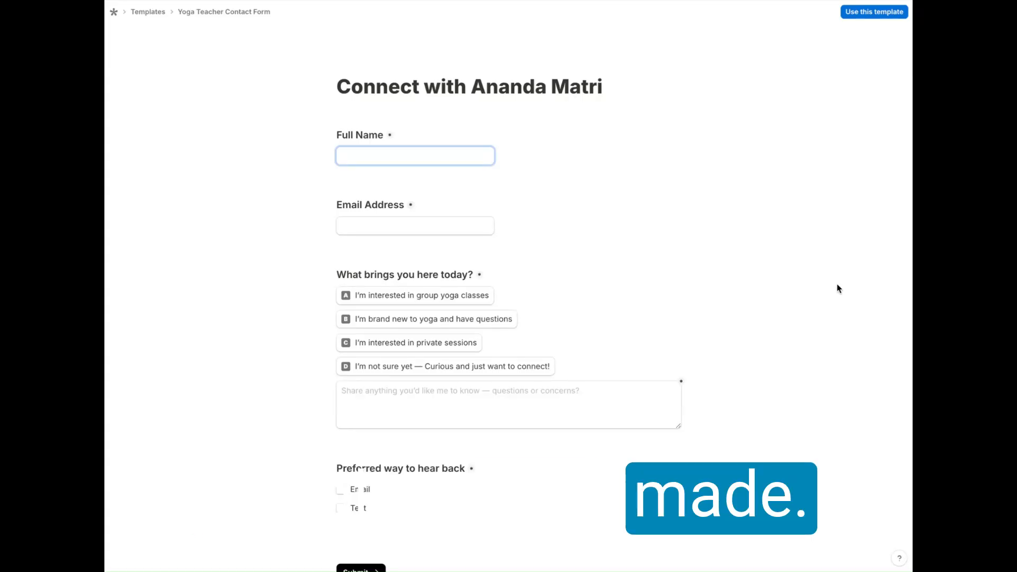
scroll(824, 230, down, 2)
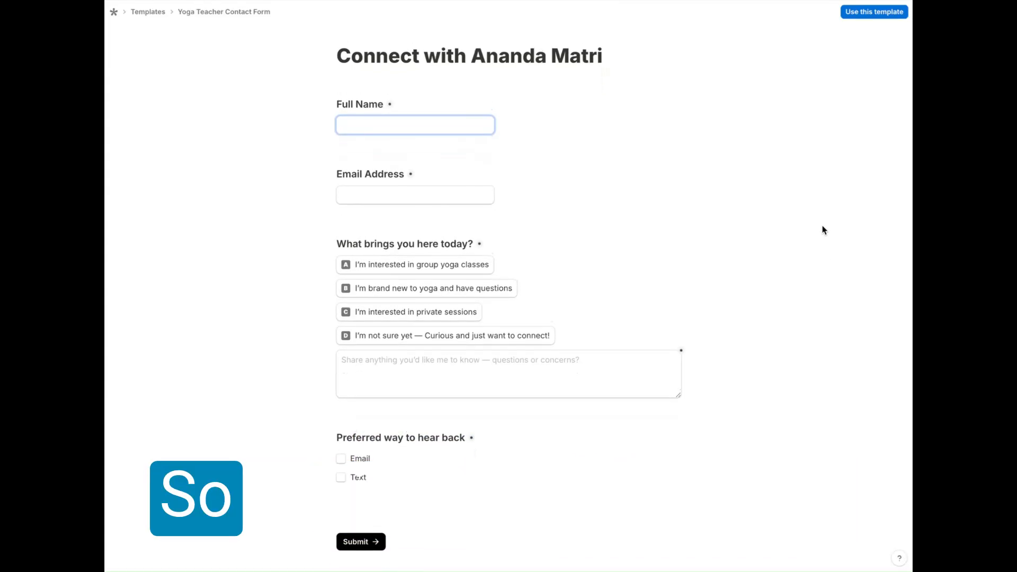
scroll(823, 230, down, 1)
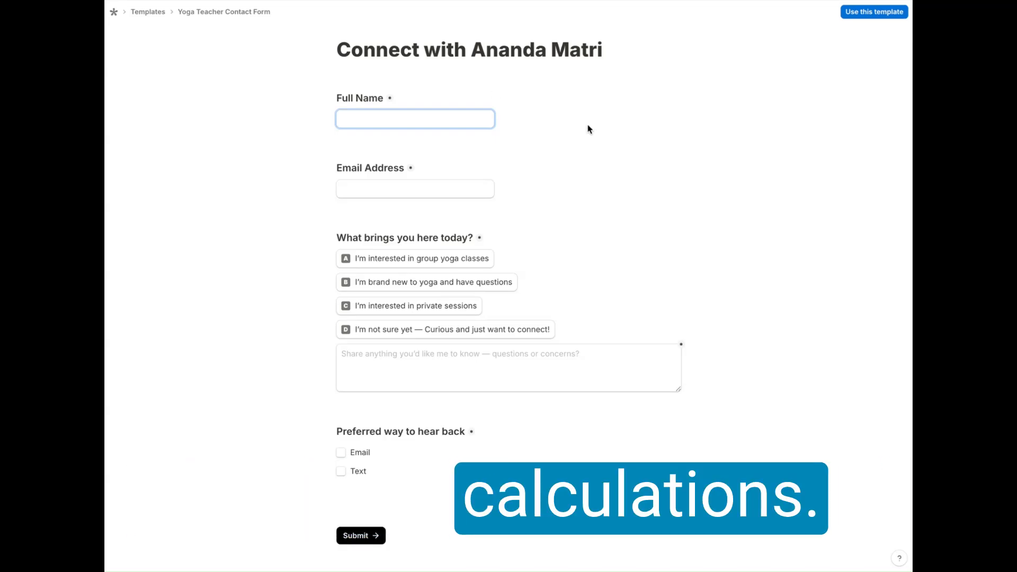
scroll(703, 330, down, 1)
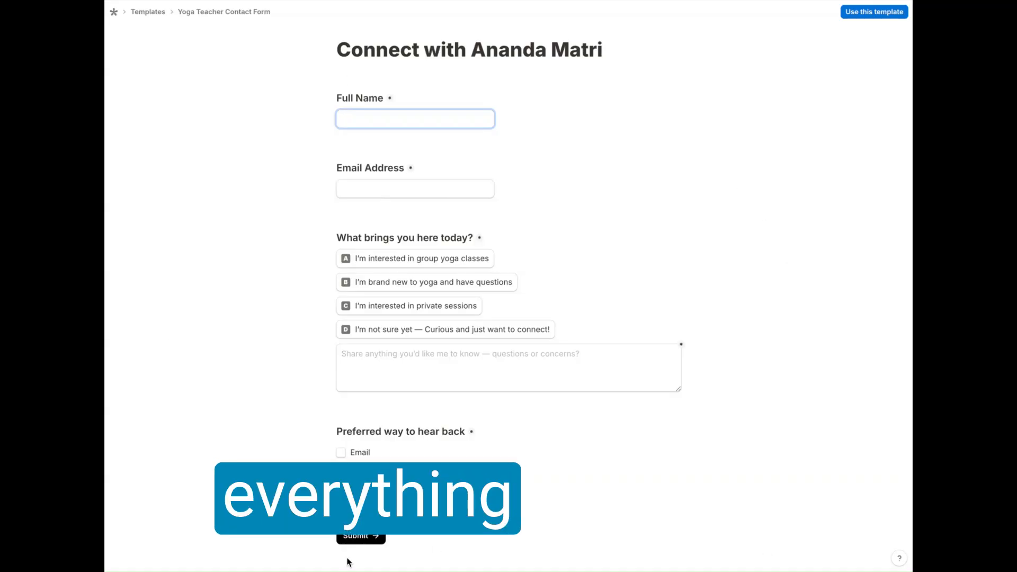
Step: Open the Connect with Ananda Matri form from the Tally home list and review its submissions and settings
click(113, 16)
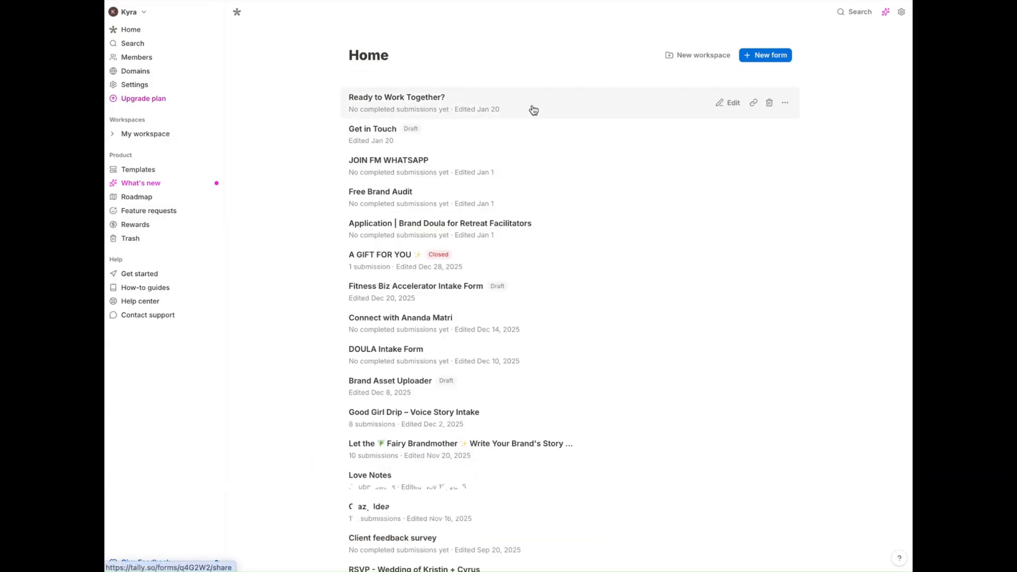
click(557, 325)
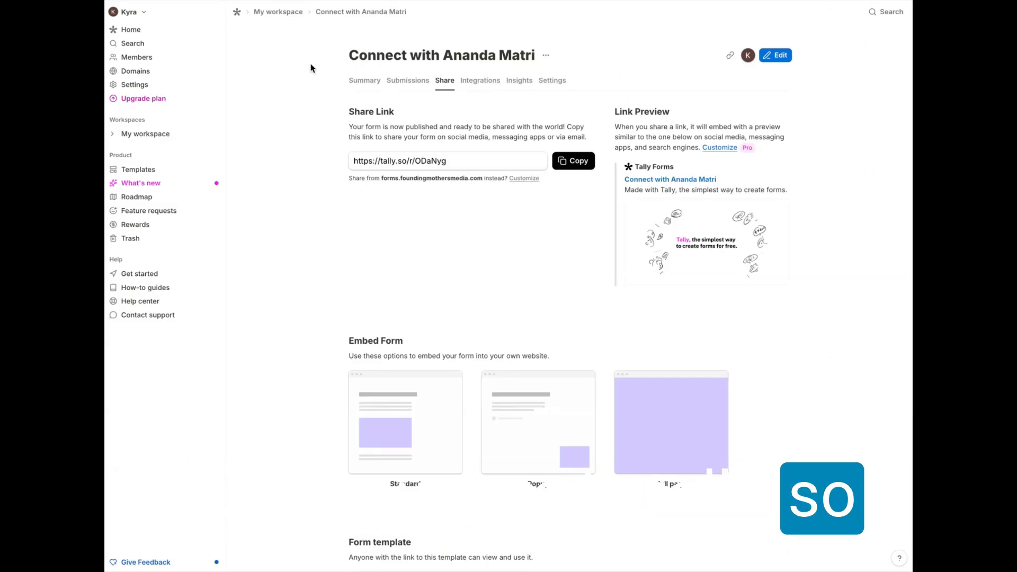
click(405, 83)
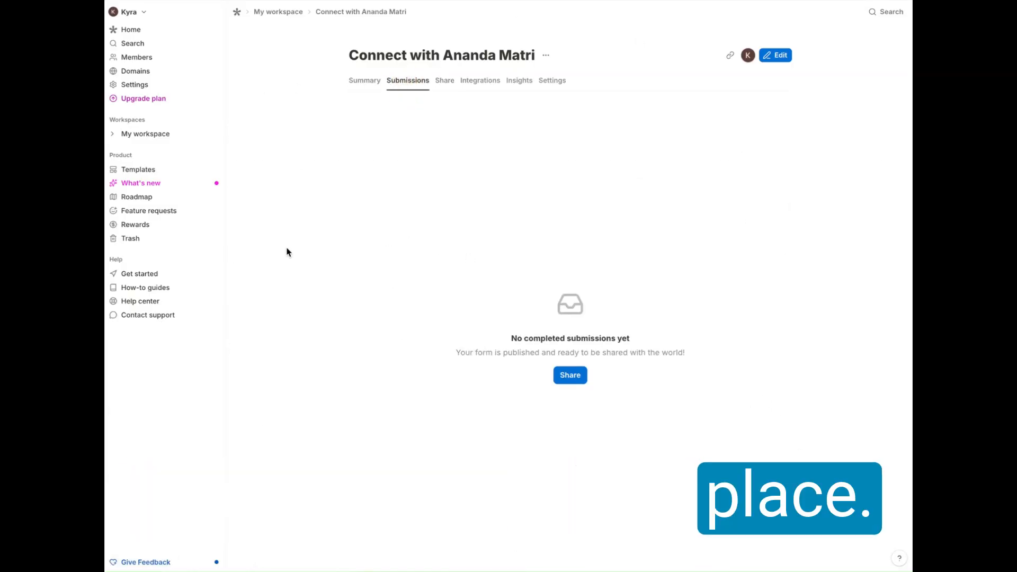
click(558, 85)
scroll(813, 197, down, 2)
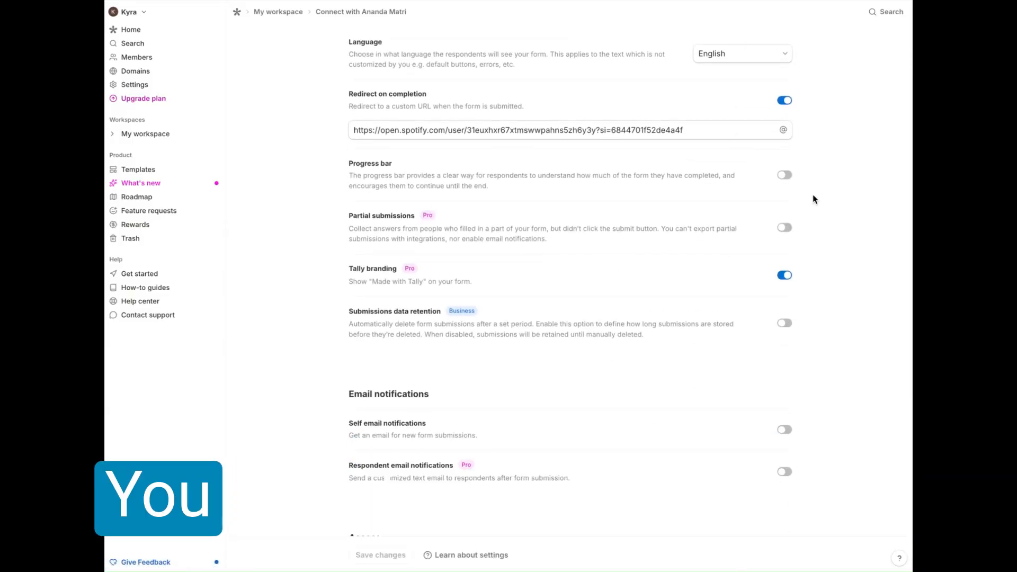
scroll(801, 159, up, 2)
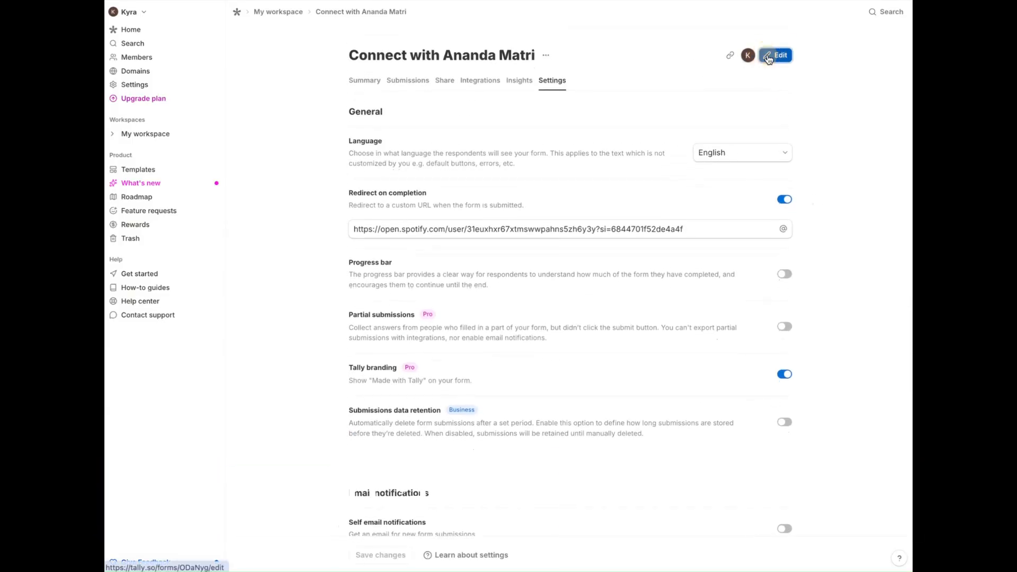
Step: Open the Connect with Ananda Matri form for editing and examine its design customization options and question blocks
click(769, 56)
click(818, 18)
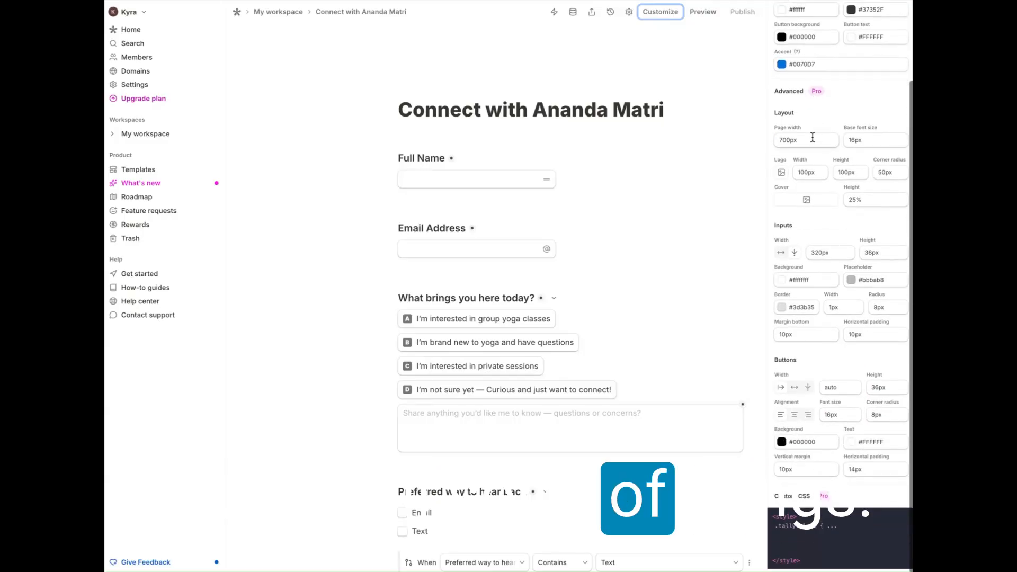
scroll(795, 132, up, 1)
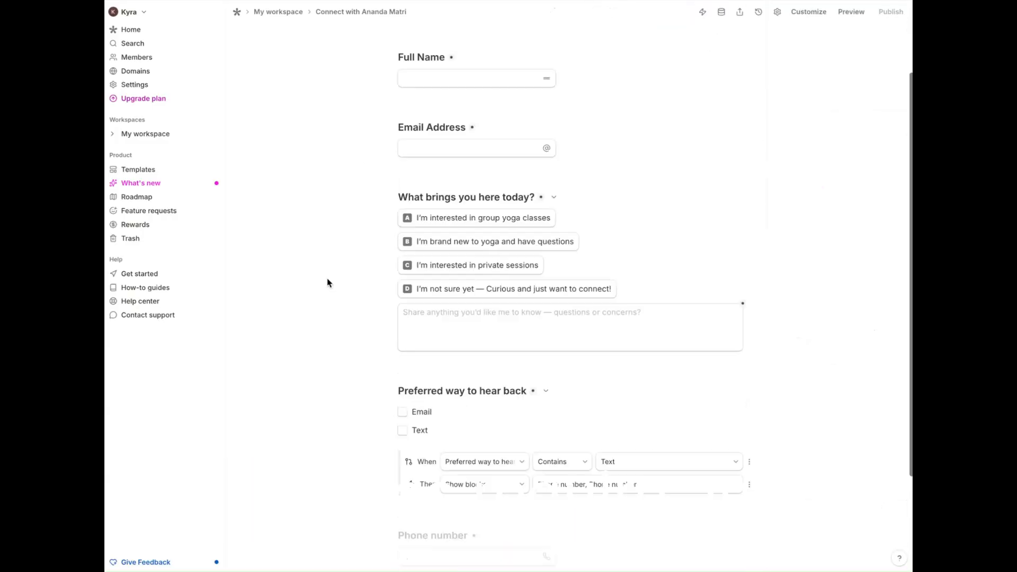
scroll(328, 283, up, 2)
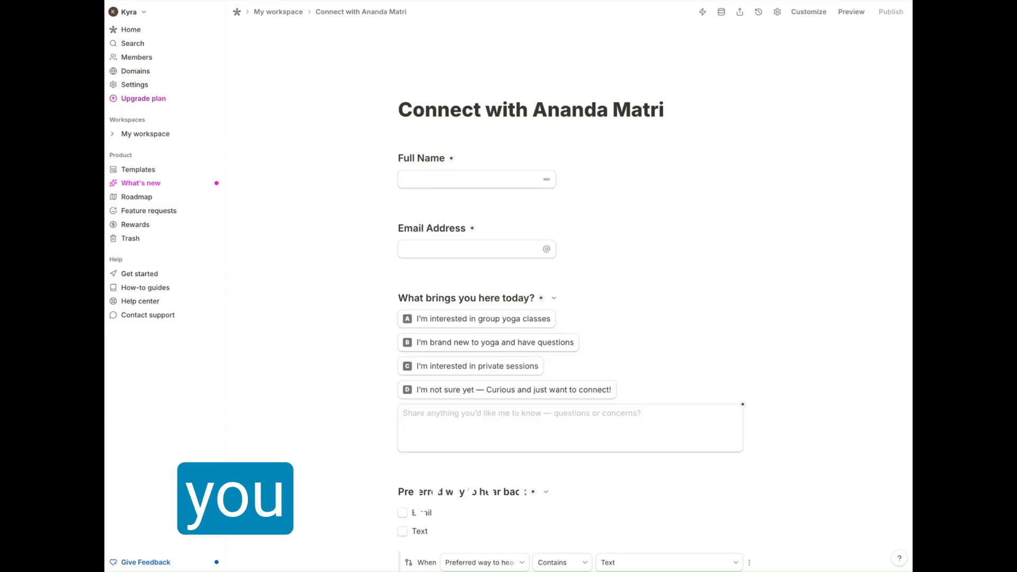
scroll(666, 191, down, 4)
scroll(667, 191, up, 4)
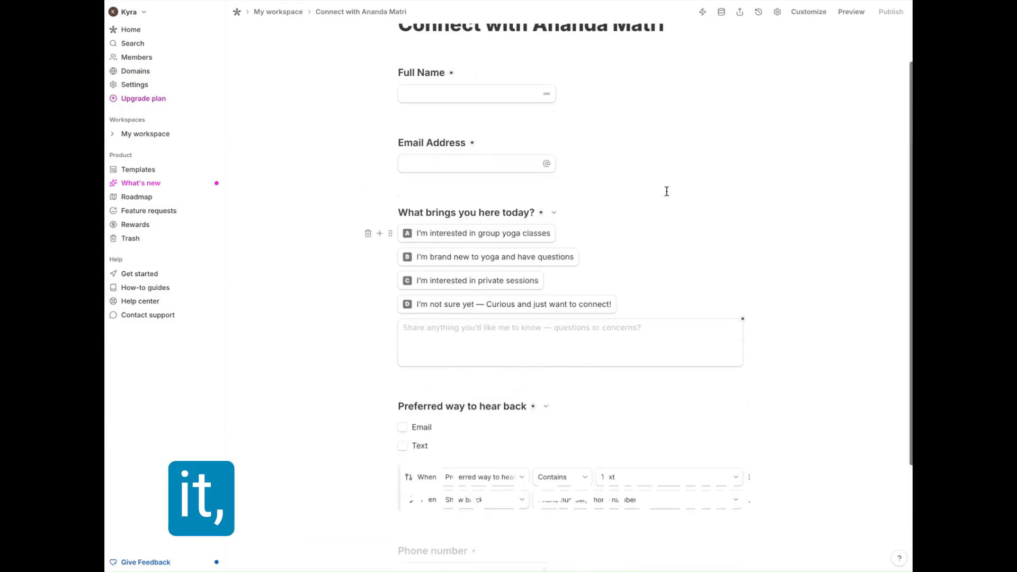
Step: Bring up the list of insertable blocks on the line below the Phone number field and delete that line
click(462, 198)
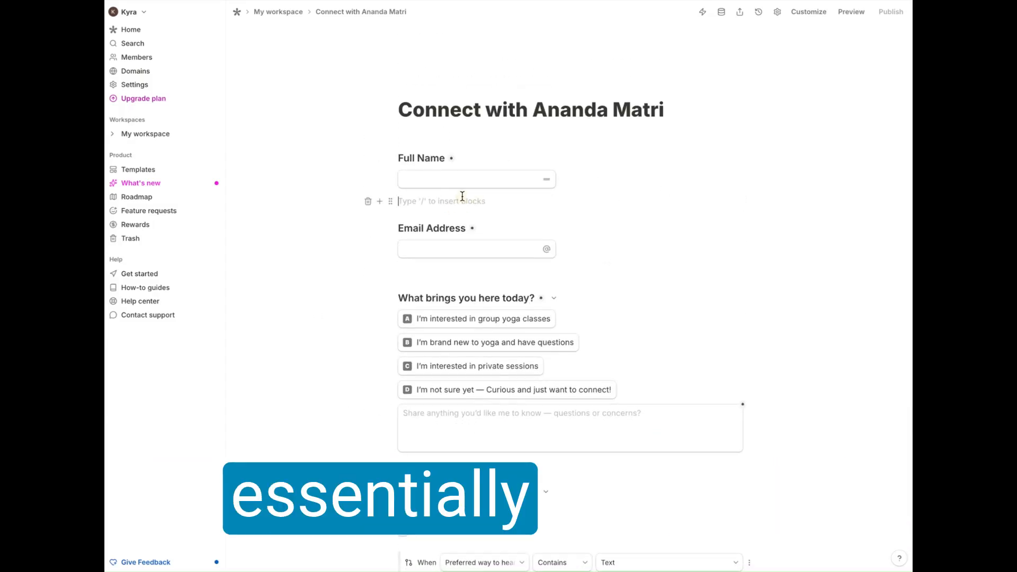
scroll(462, 196, down, 2)
scroll(462, 196, down, 4)
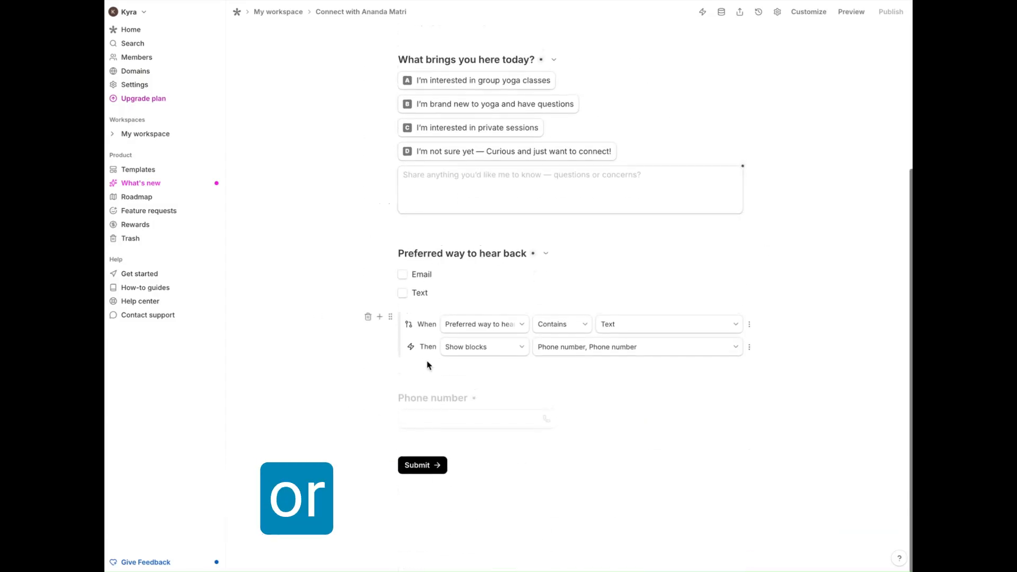
click(418, 440)
text(/)
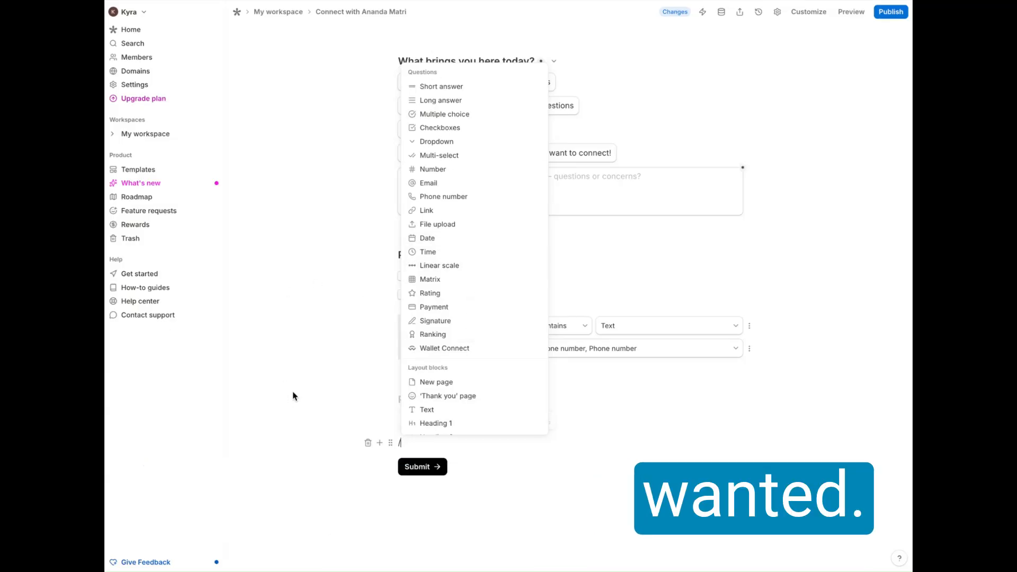
click(369, 444)
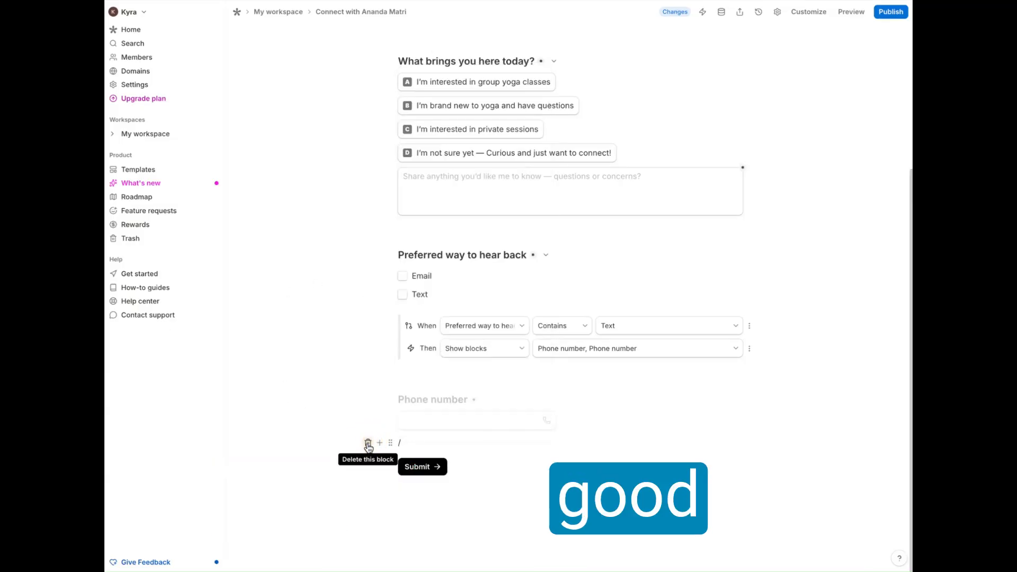
scroll(324, 246, up, 5)
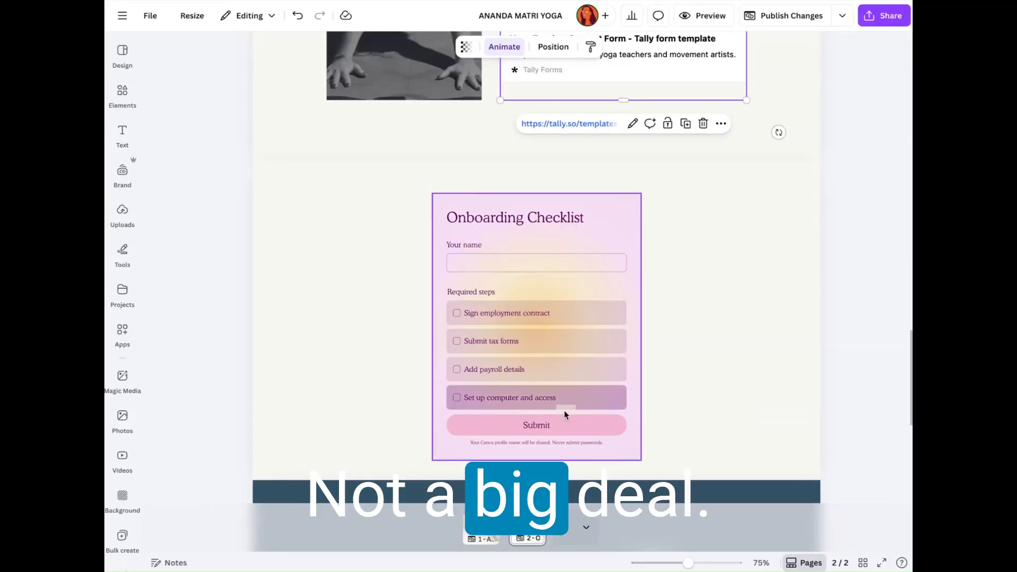
Step: Switch back to Canva and insert the You're Invited form from the Events form designs
click(542, 238)
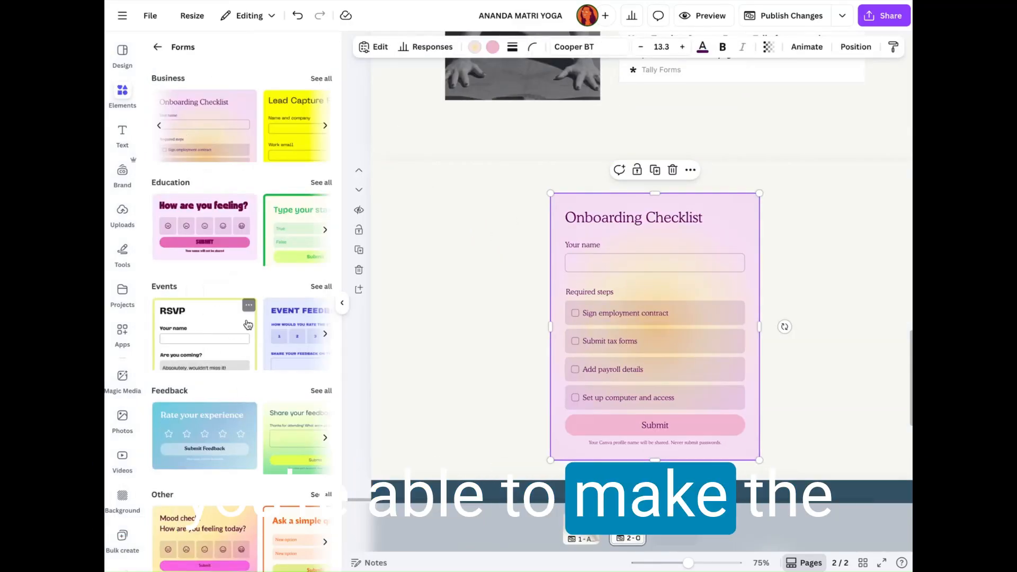
click(321, 286)
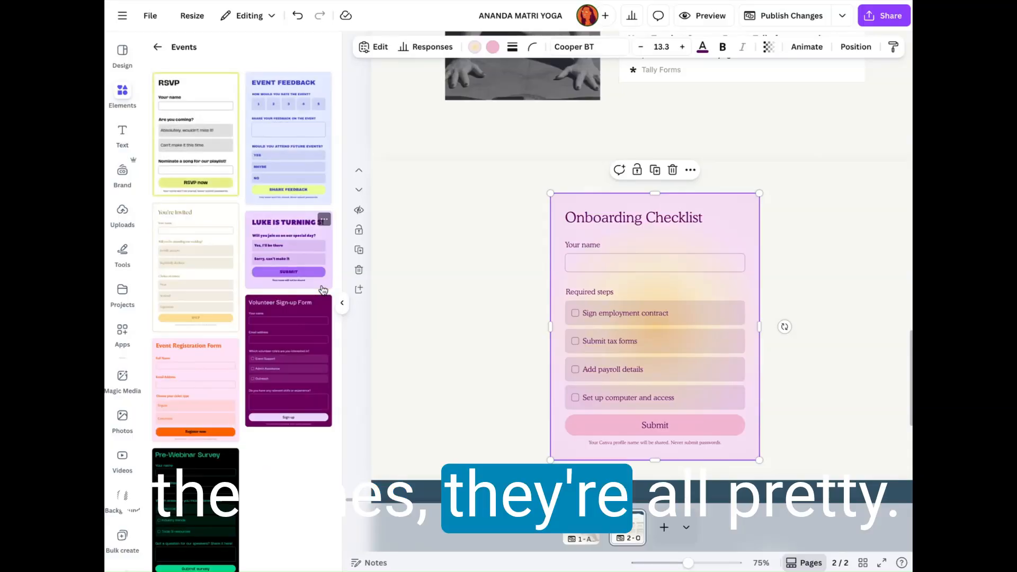
click(197, 226)
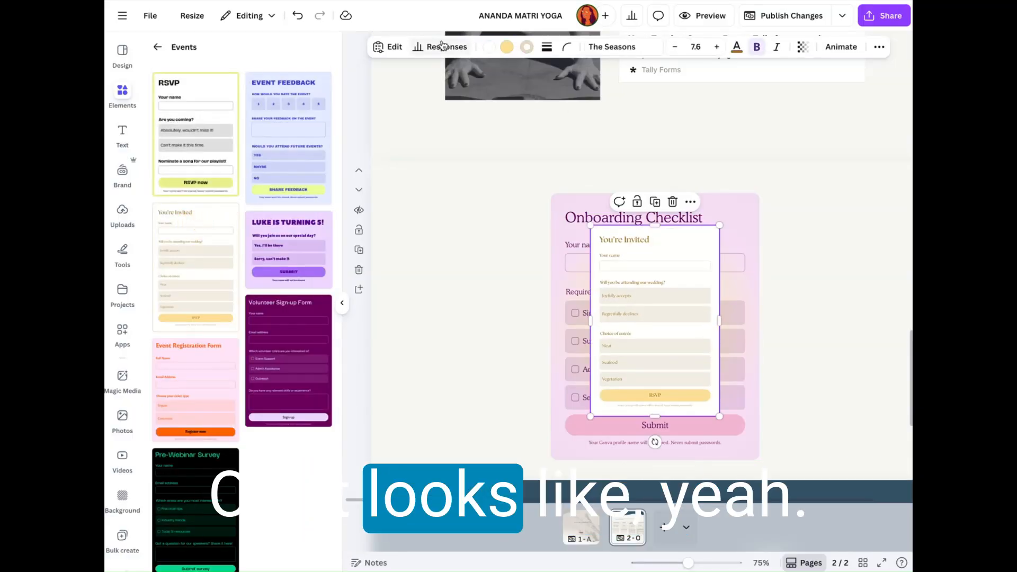
Step: Check the You're Invited form's editing and stroke color options, and delete that form from the page
click(389, 47)
click(507, 47)
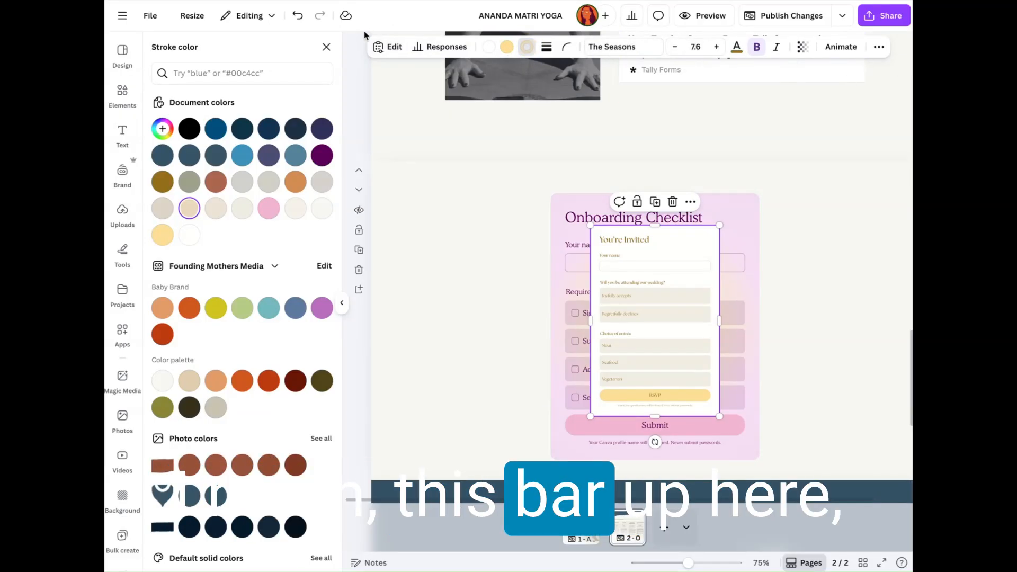
click(328, 51)
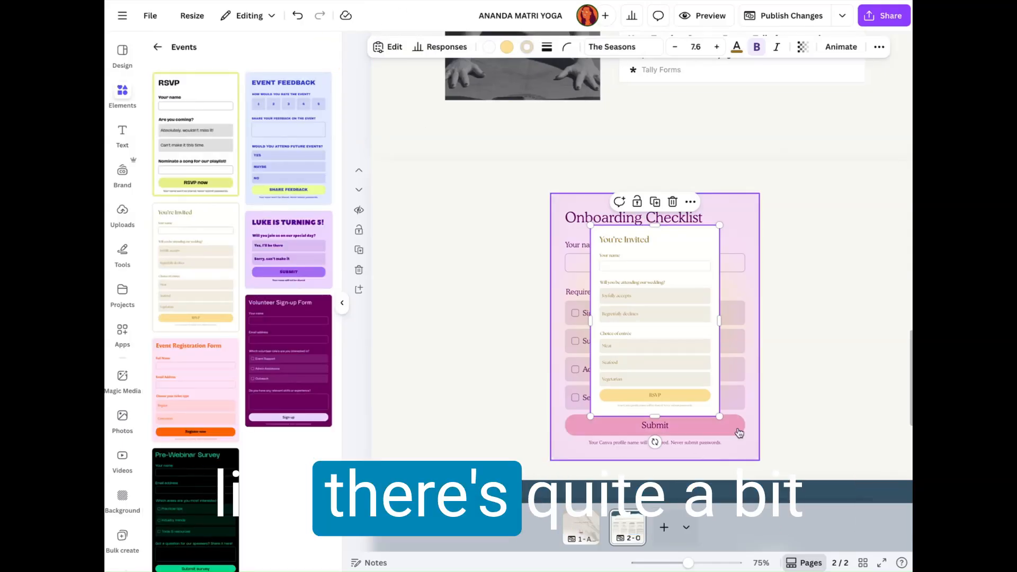
key(Delete)
click(721, 220)
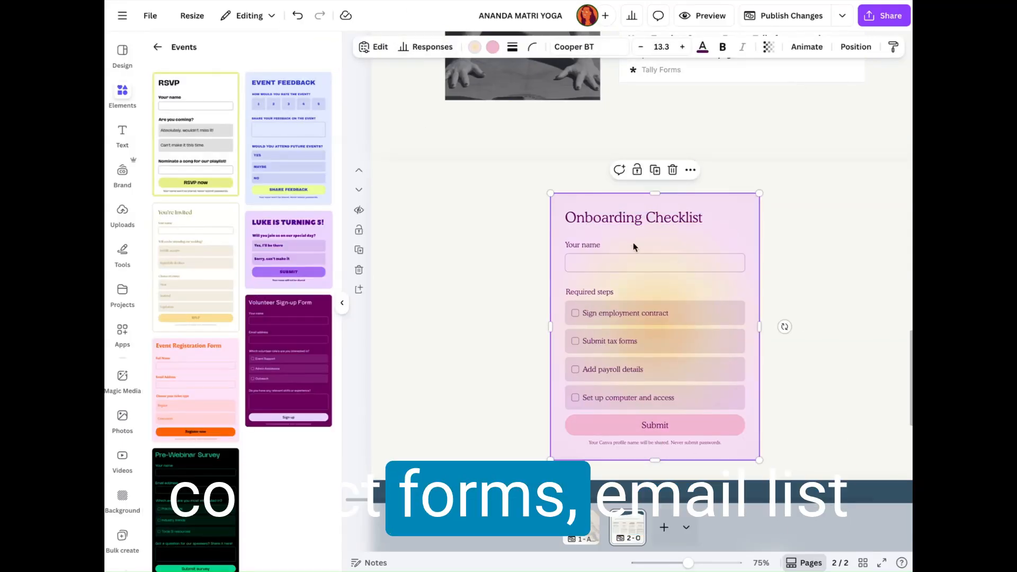
Step: Compare the embedded Yoga Teacher Contact Form with the Onboarding Checklist form, and return to the Forms category of the elements library
scroll(597, 314, up, 5)
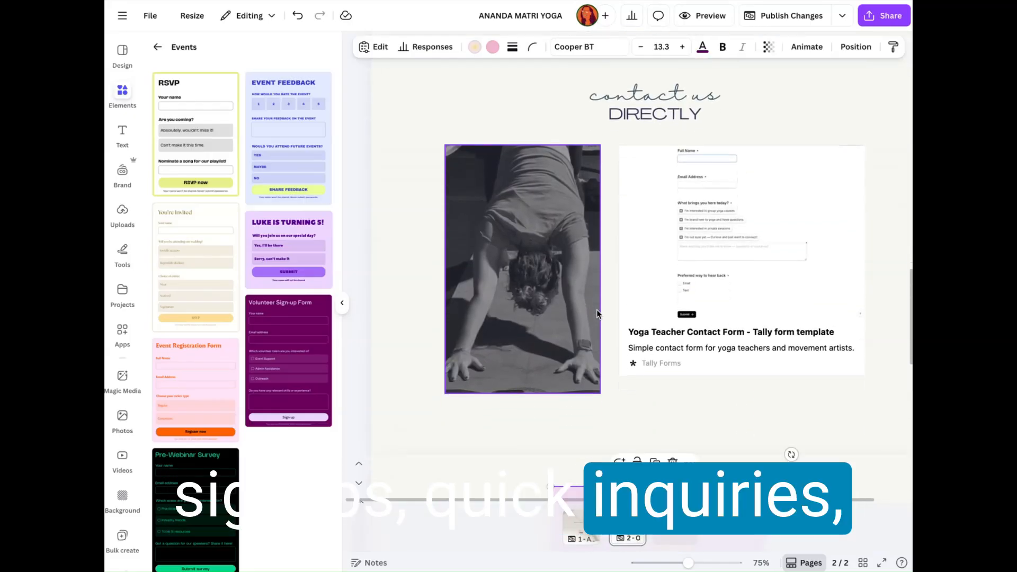
scroll(770, 100, down, 1)
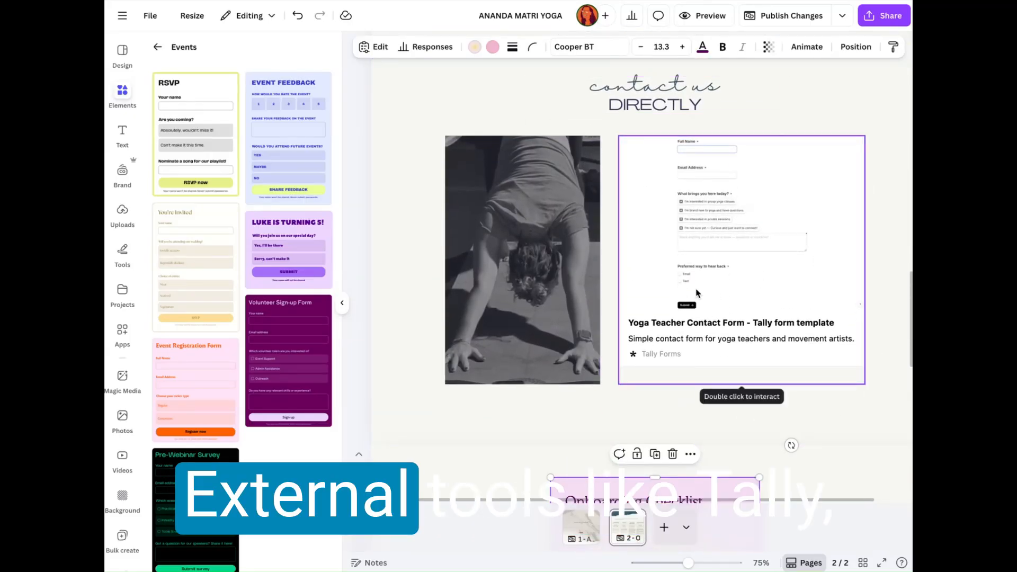
scroll(763, 218, down, 1)
scroll(763, 219, up, 2)
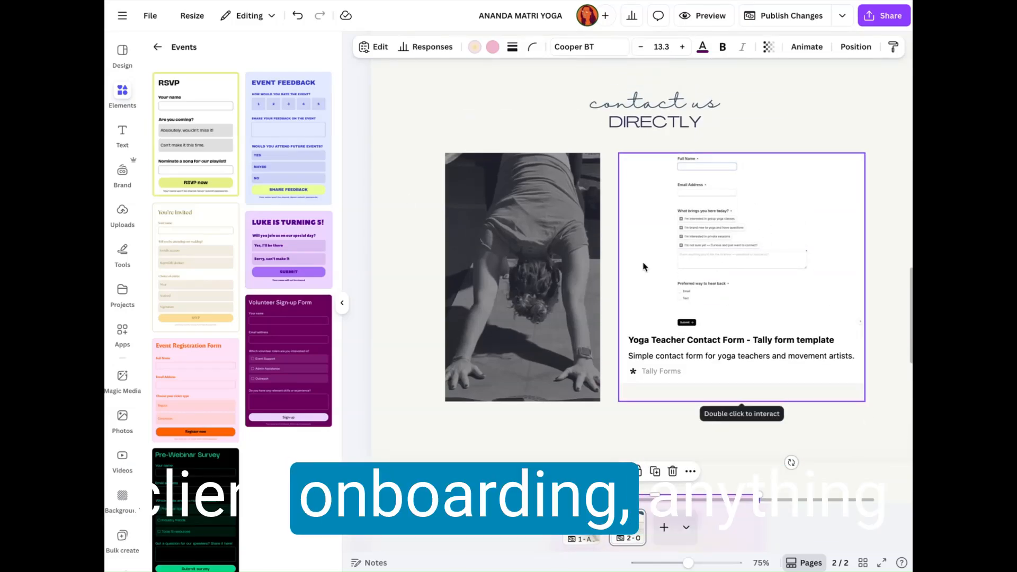
scroll(770, 304, down, 5)
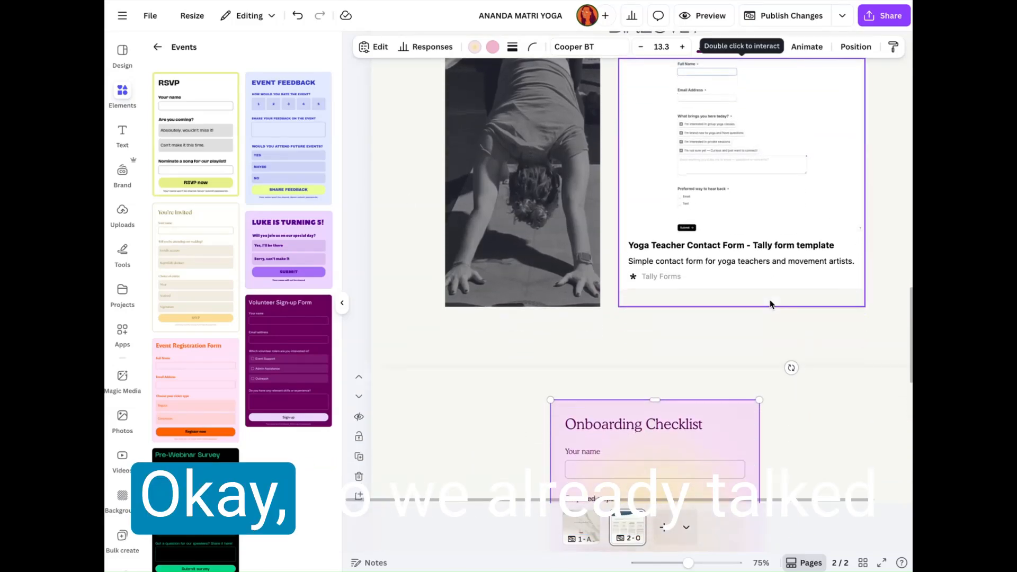
scroll(379, 134, down, 1)
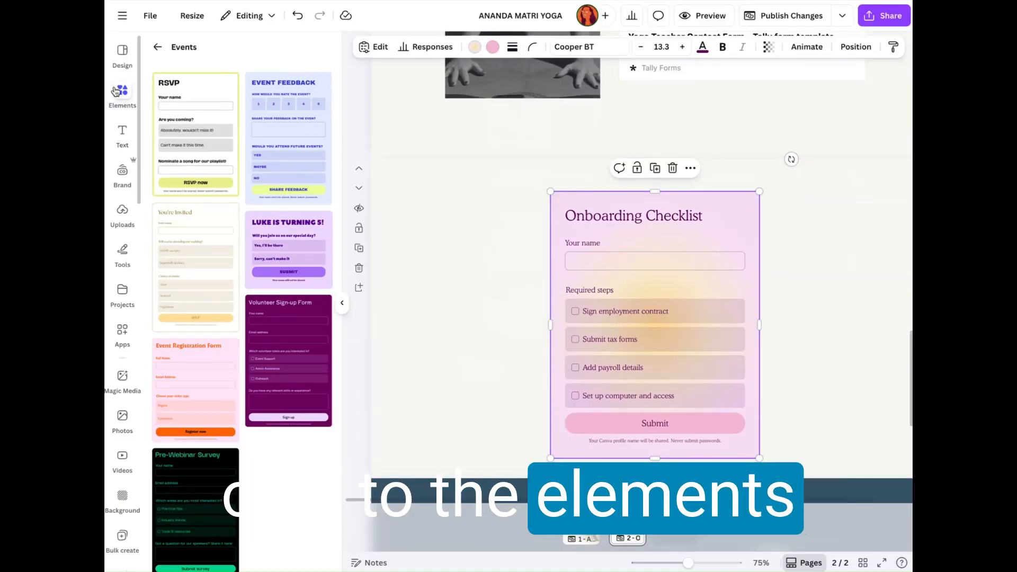
click(157, 47)
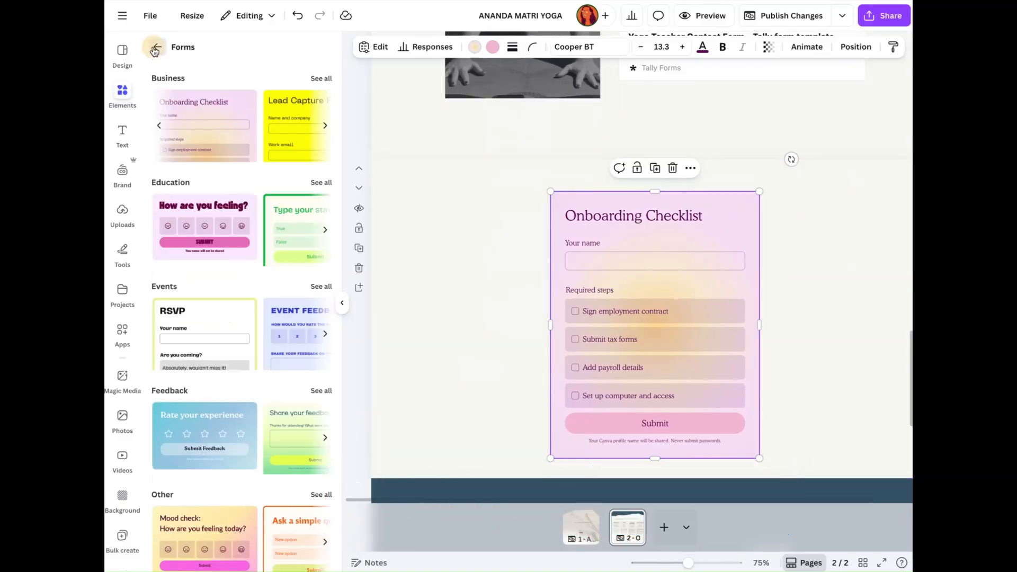
Step: Leave the Forms category and look over the Onboarding Checklist form and the embedded Yoga Teacher Contact Form on the page
click(155, 48)
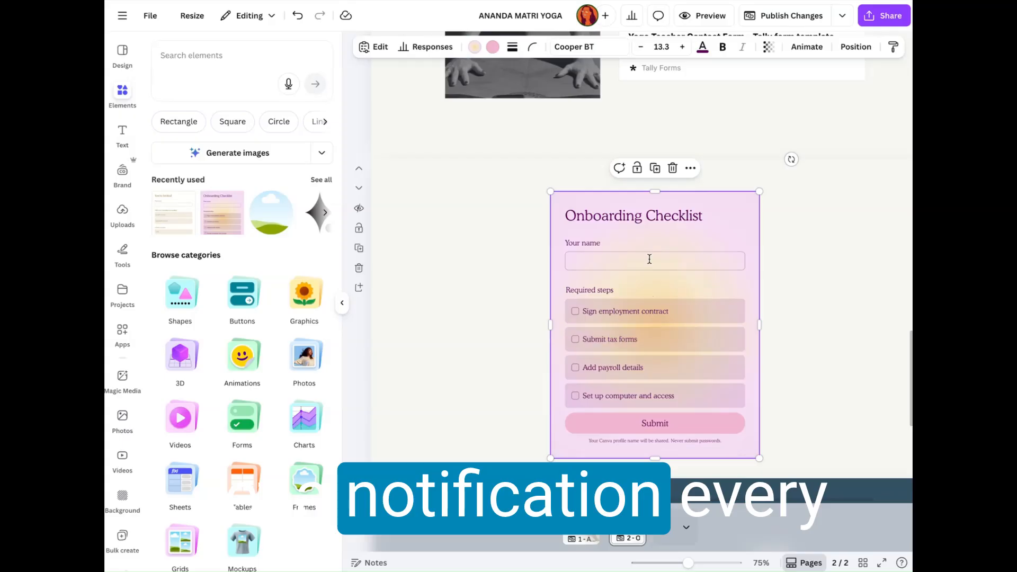
scroll(649, 243, down, 3)
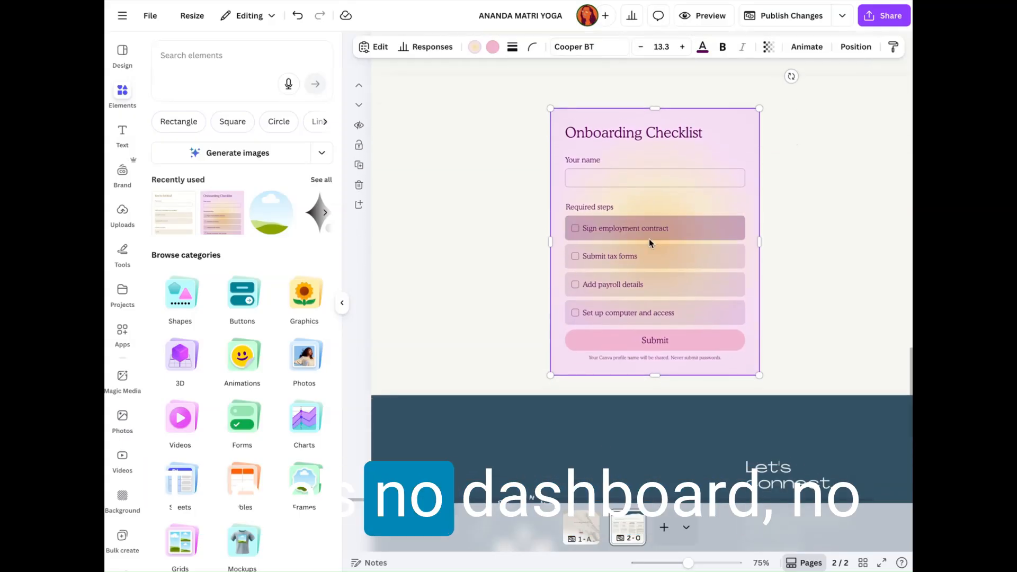
scroll(548, 252, up, 4)
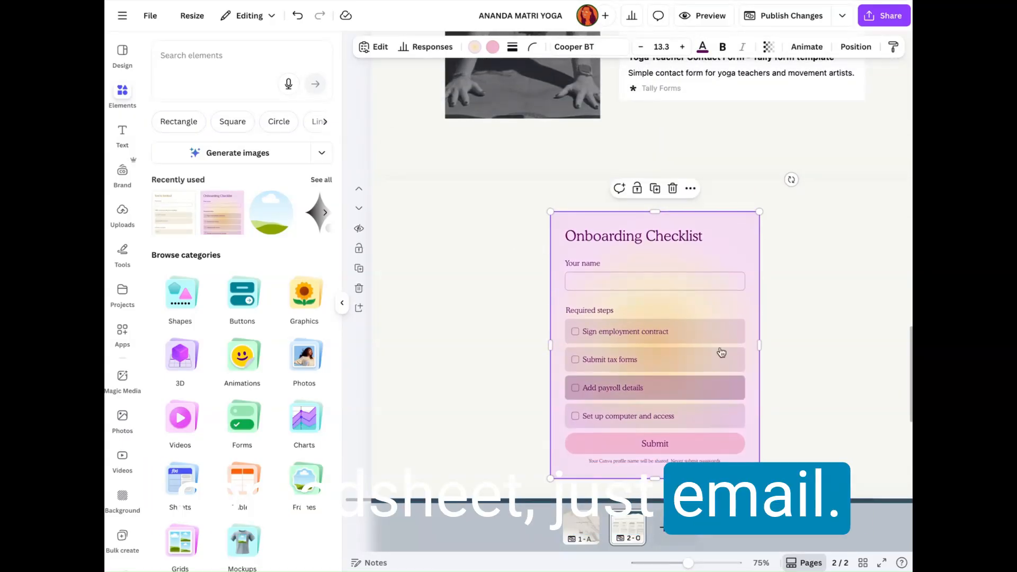
scroll(605, 249, down, 2)
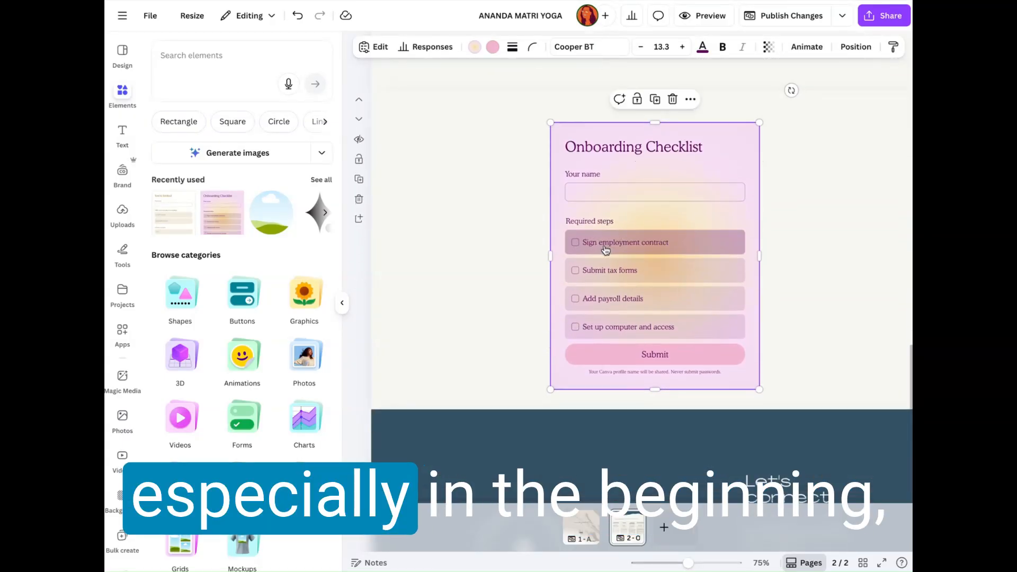
scroll(597, 390, up, 2)
scroll(672, 316, up, 10)
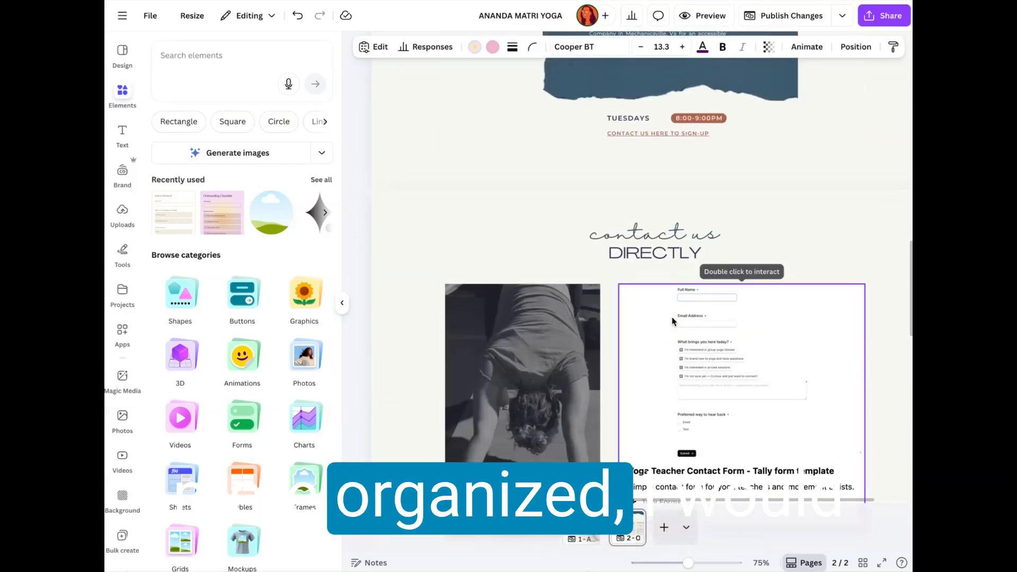
scroll(672, 317, down, 3)
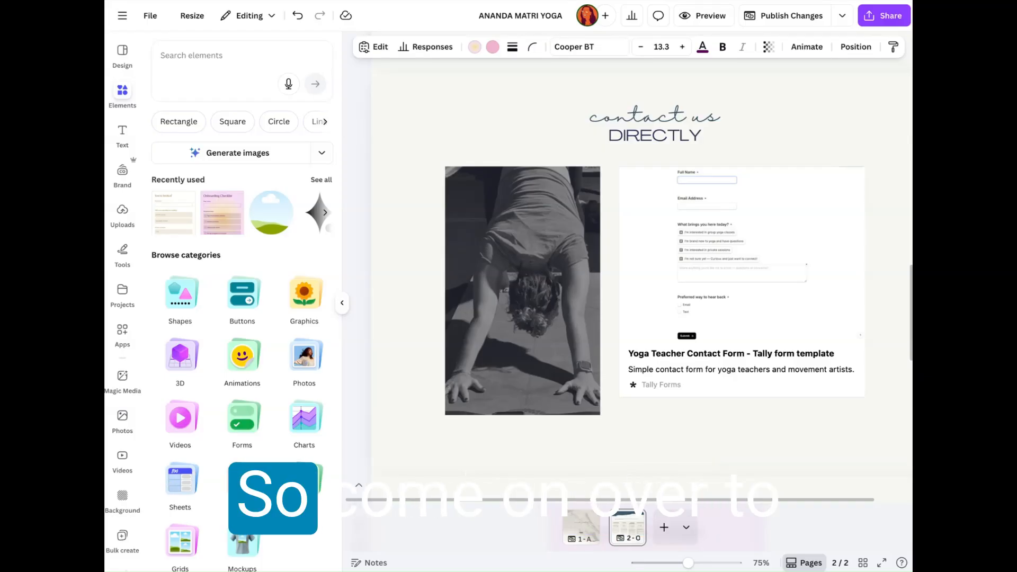
Step: Open the Tally dashboard at tally.so in a new browser tab
key(super+t)
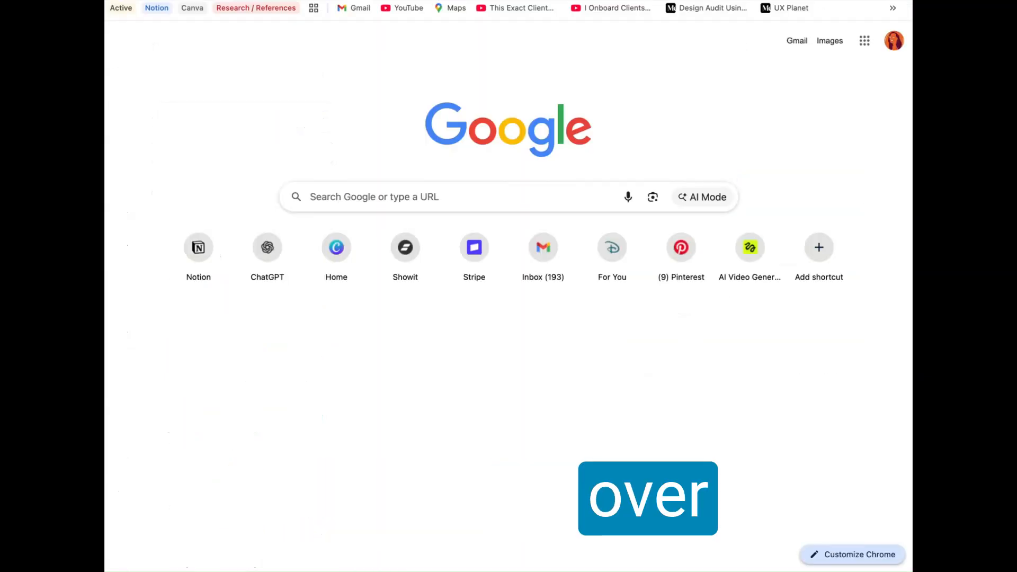
text(tally)
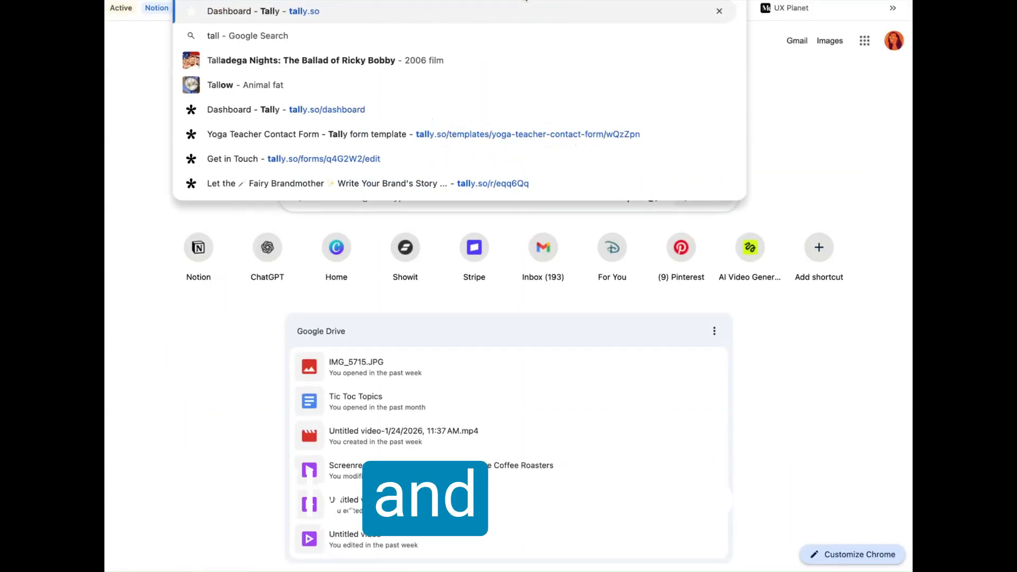
text(.so)
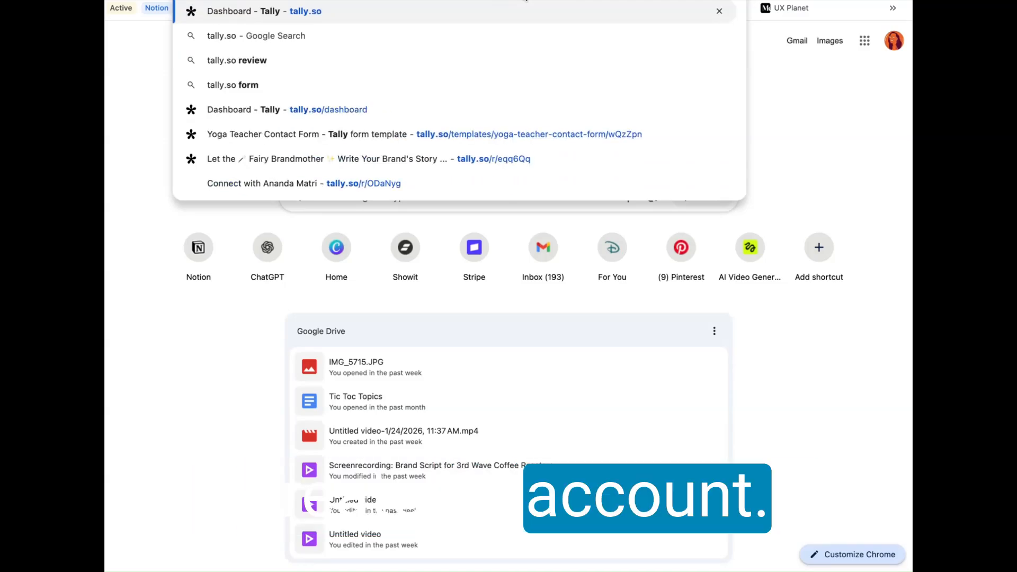
key(Return)
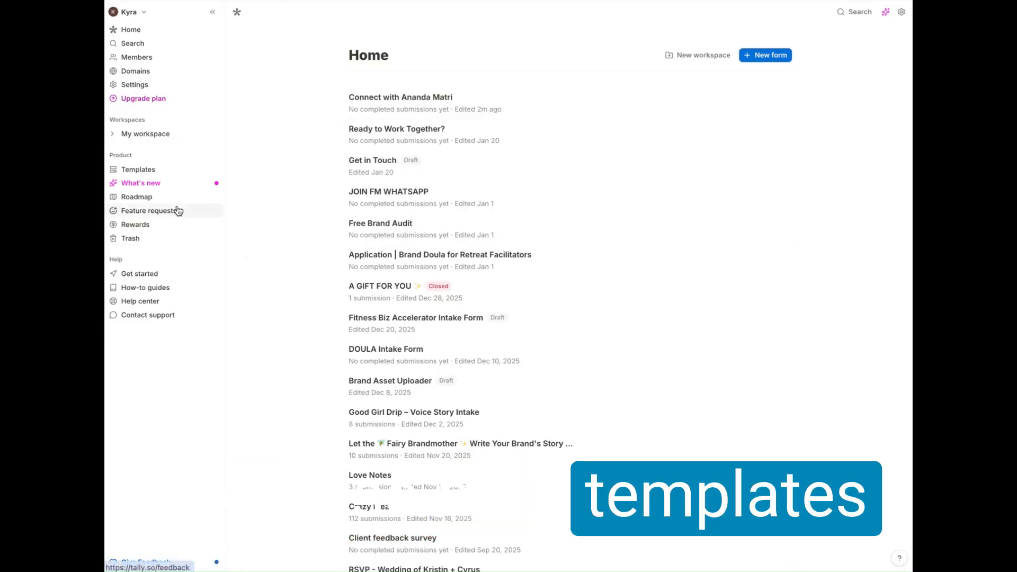
Step: Open Tally's template gallery and browse the available form and survey templates
click(169, 170)
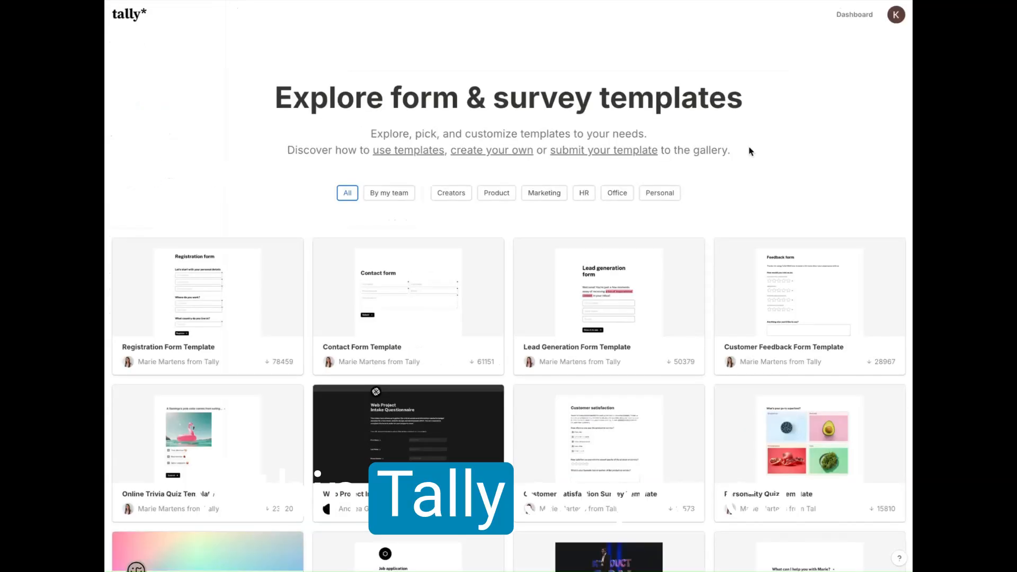
scroll(749, 151, down, 4)
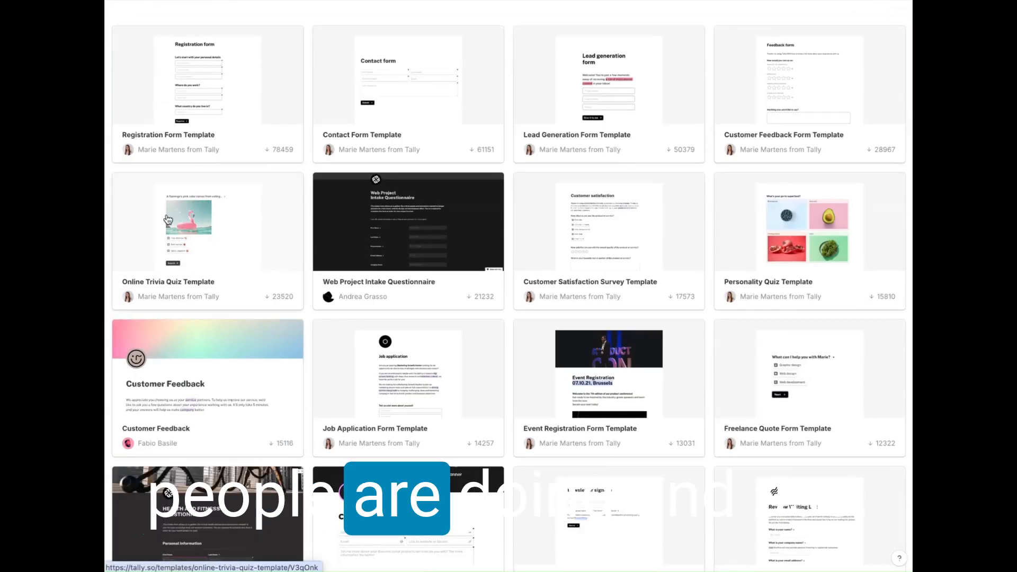
scroll(693, 228, down, 6)
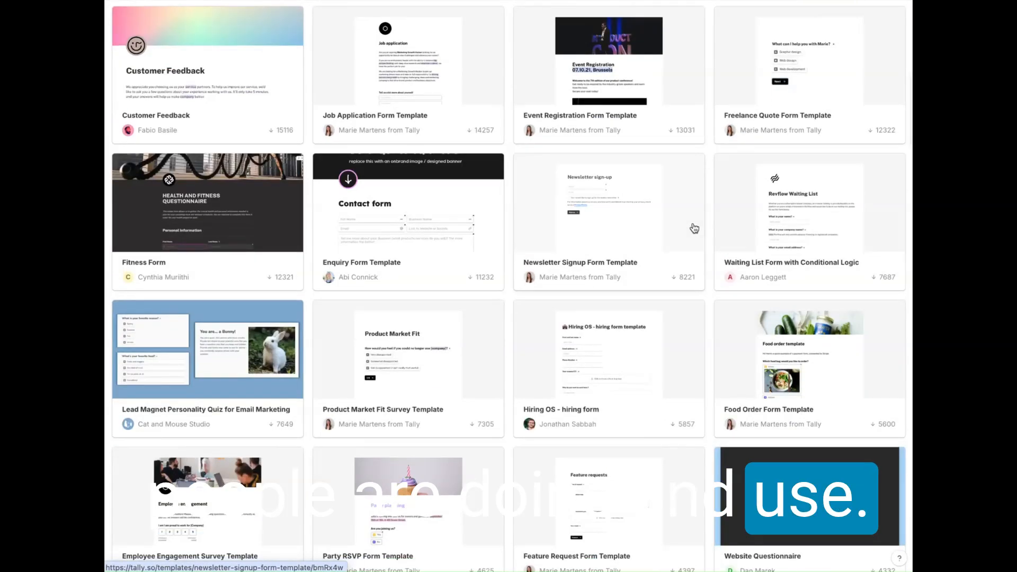
scroll(694, 228, down, 1)
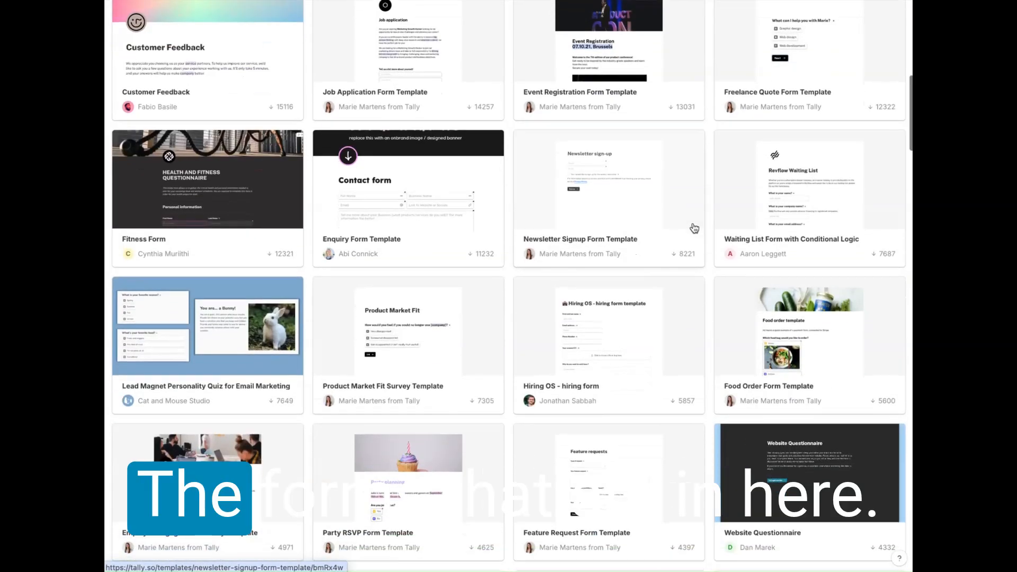
Step: Review the Fitness Form template's health and fitness questionnaire and use it to create a new form in the workspace
click(275, 198)
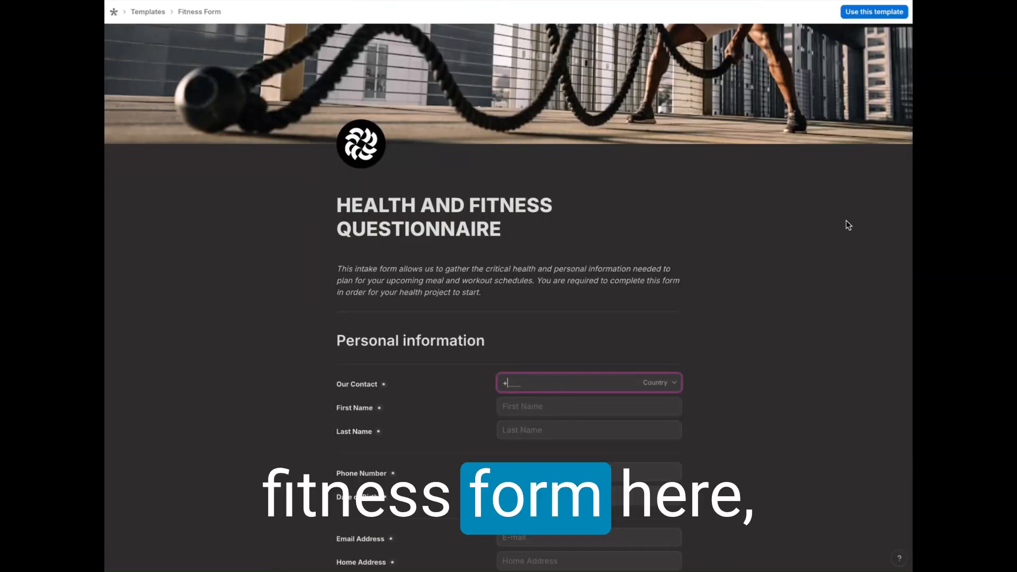
scroll(846, 228, down, 2)
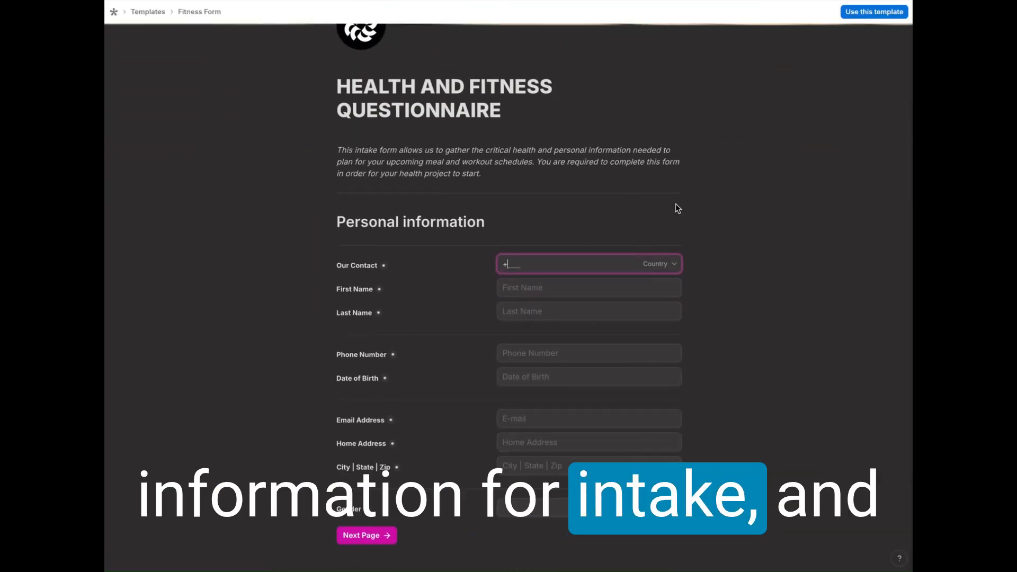
scroll(705, 224, up, 2)
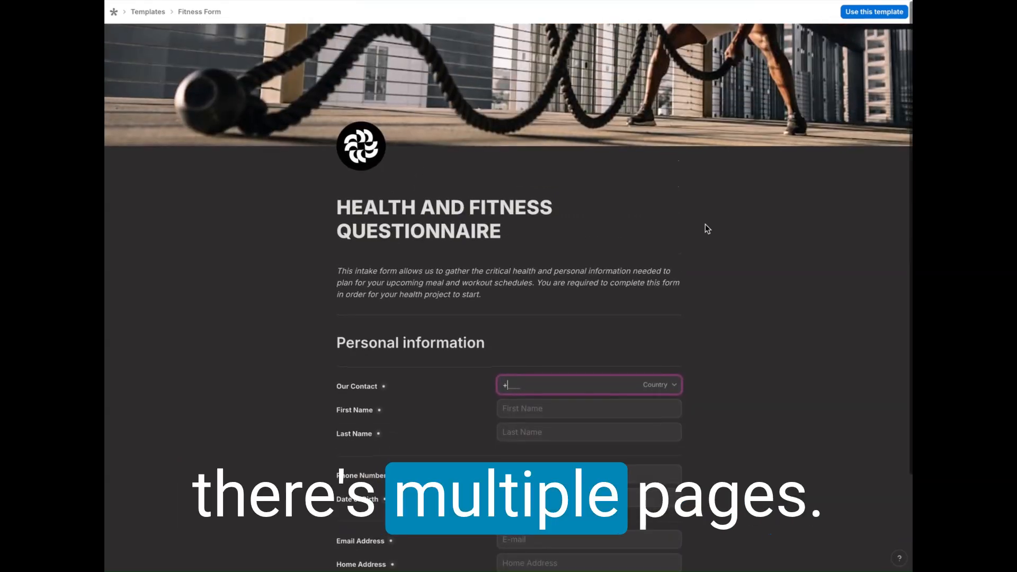
scroll(707, 229, down, 1)
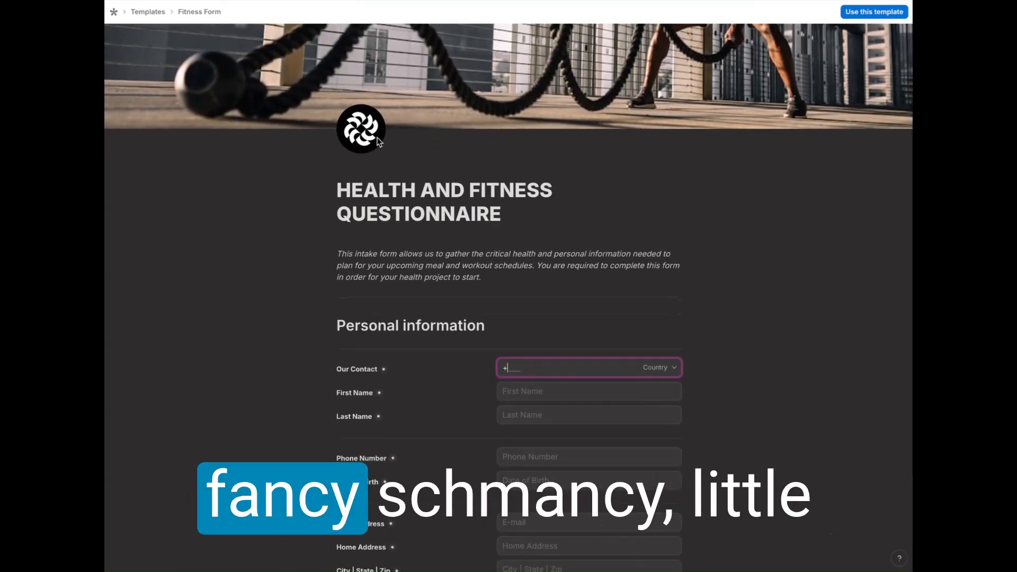
scroll(369, 167, up, 1)
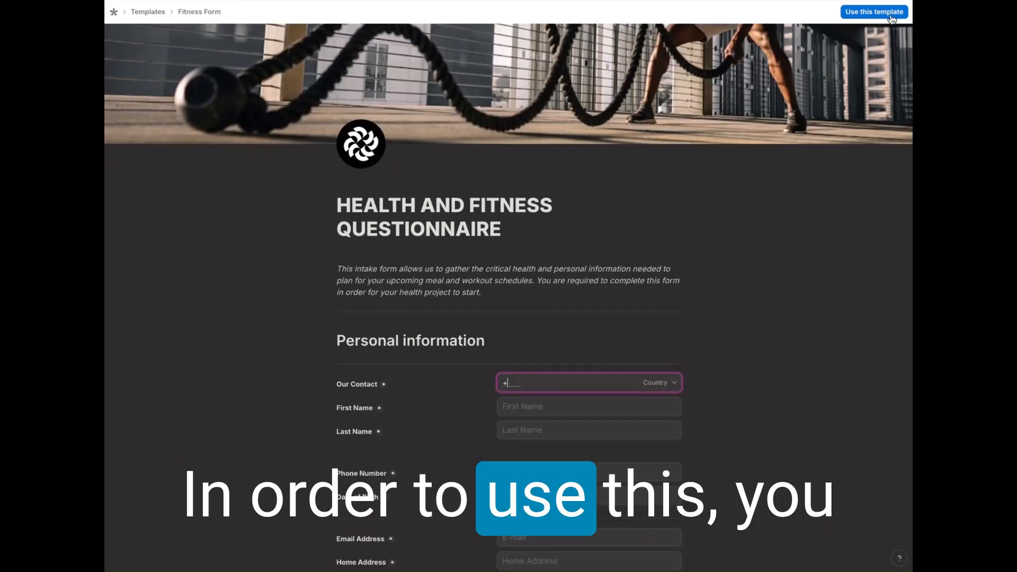
click(867, 18)
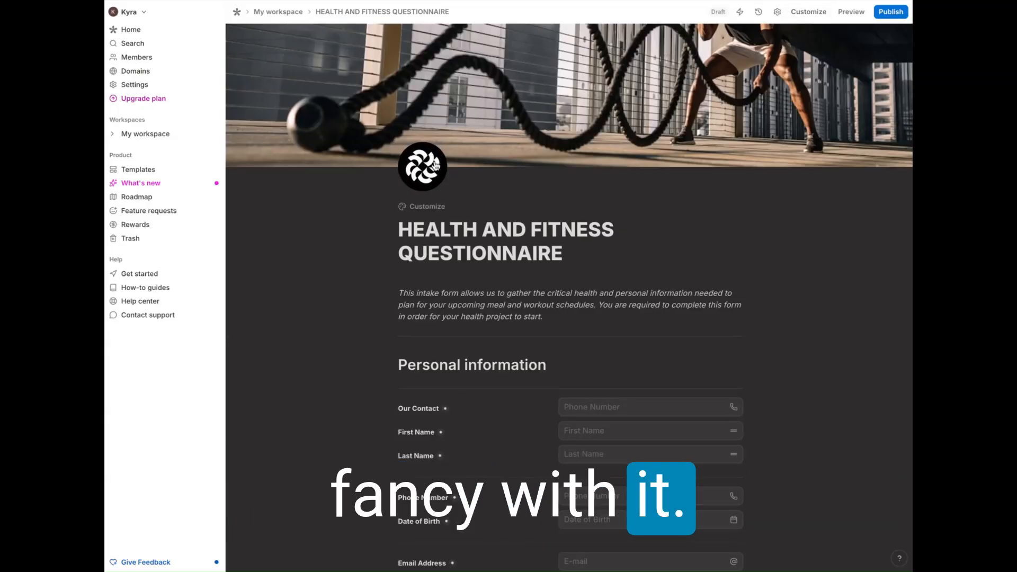
Step: Return to My workspace and open the sharing options of the Connect with Ananda Matri form
click(274, 12)
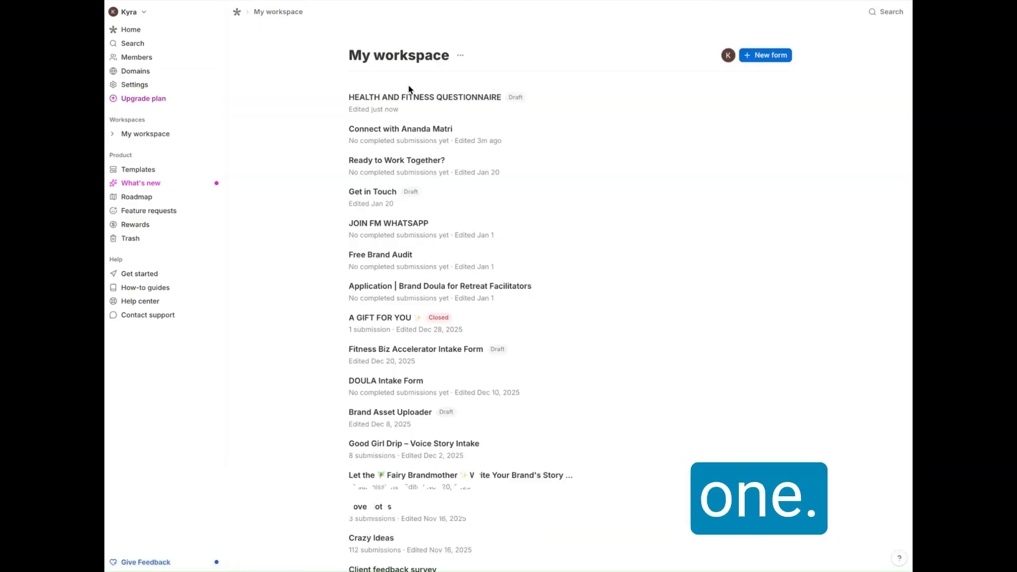
click(404, 134)
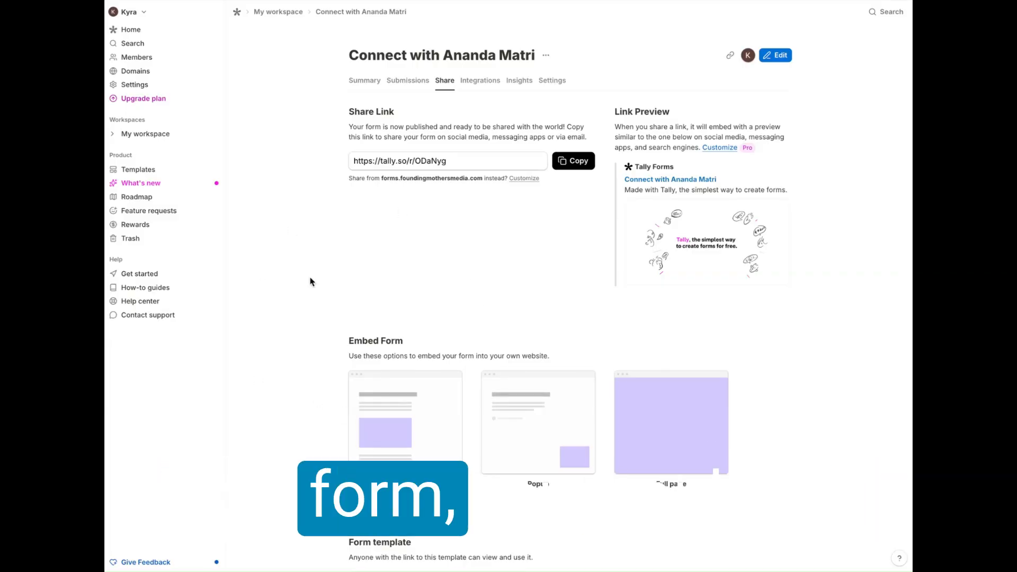
scroll(311, 281, down, 1)
scroll(311, 281, up, 1)
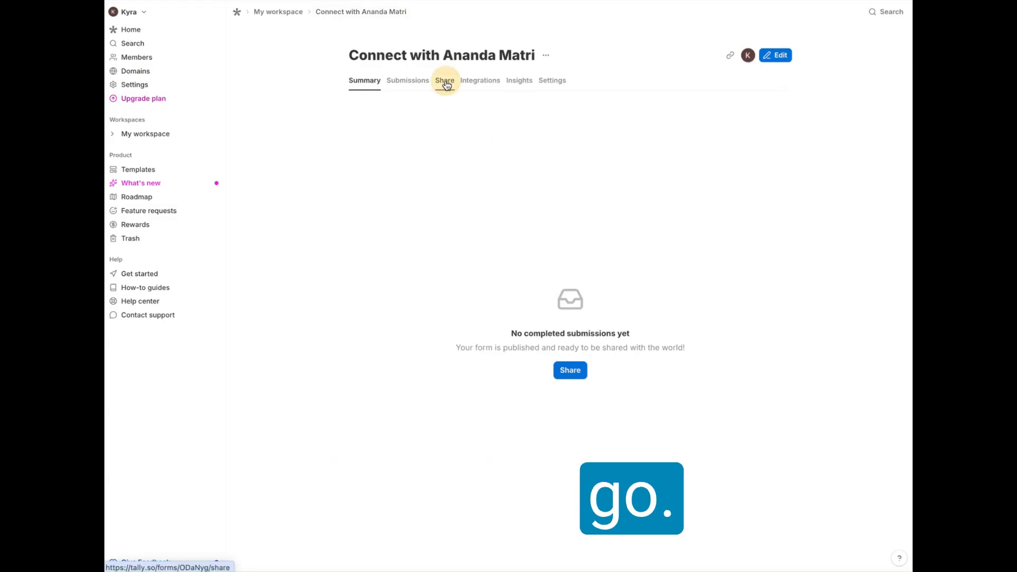
click(445, 81)
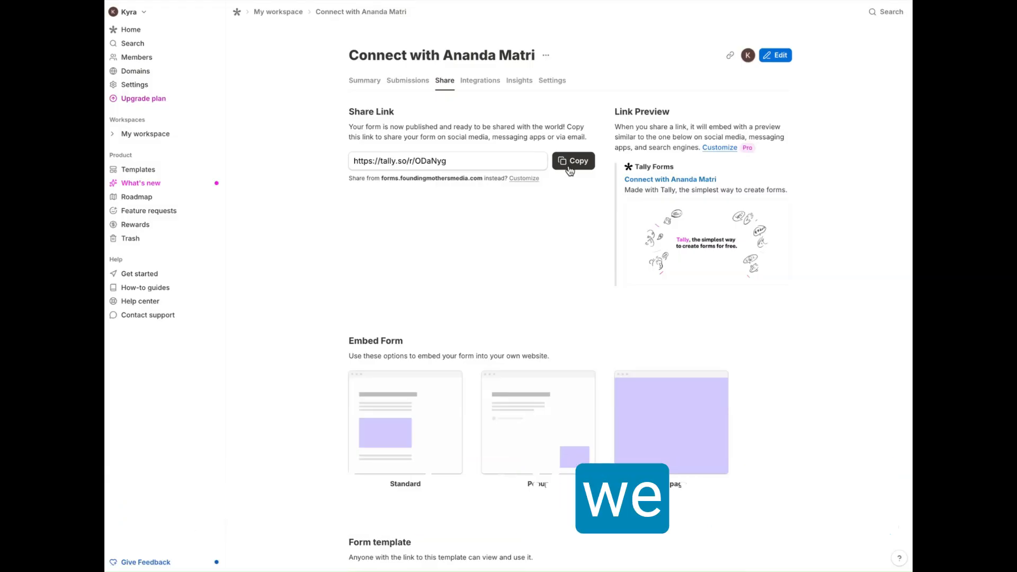
Step: Choose the Standard embed for the Connect with Ananda Matri form and copy its embed link
scroll(546, 271, down, 3)
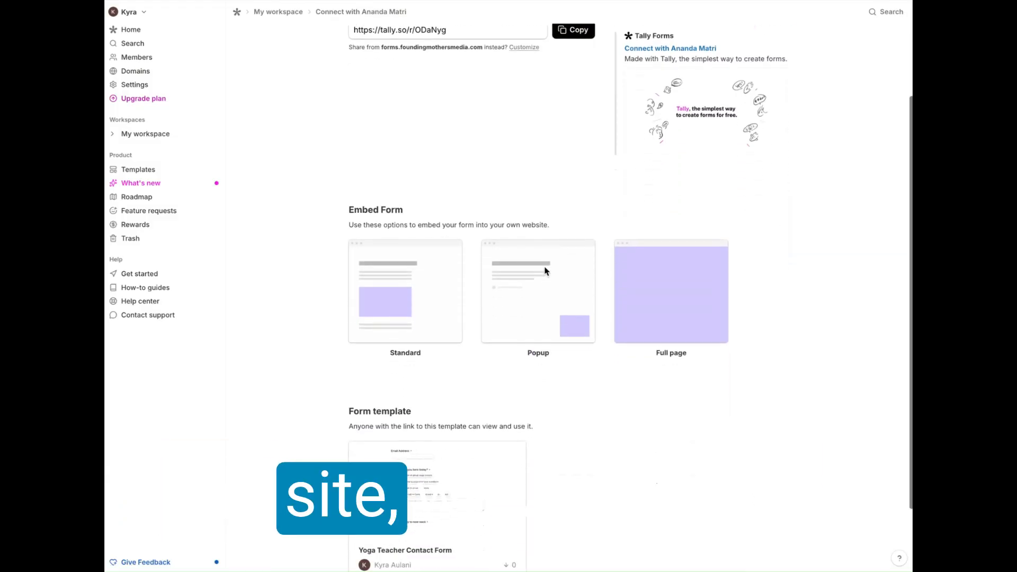
scroll(545, 272, down, 1)
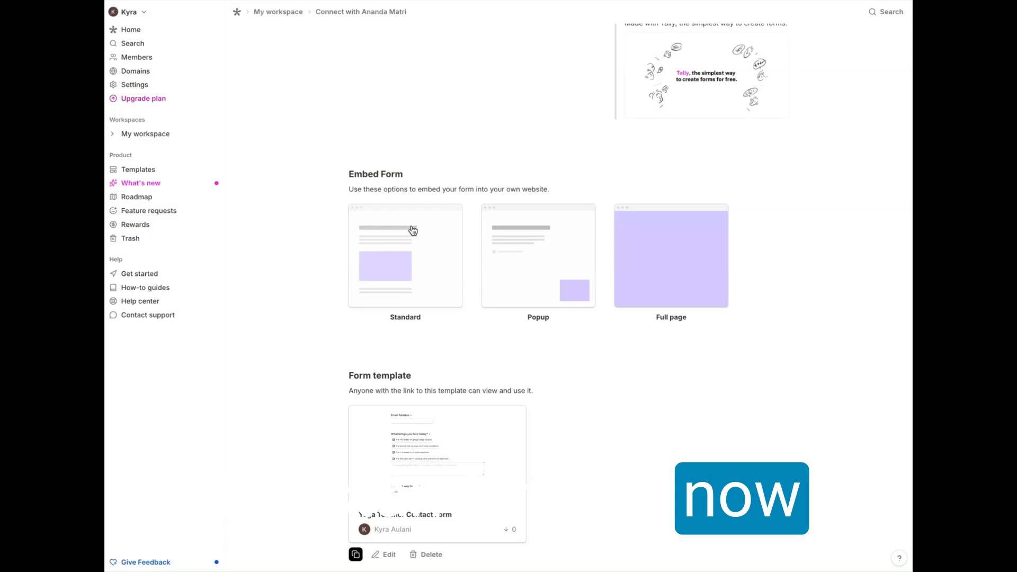
click(378, 280)
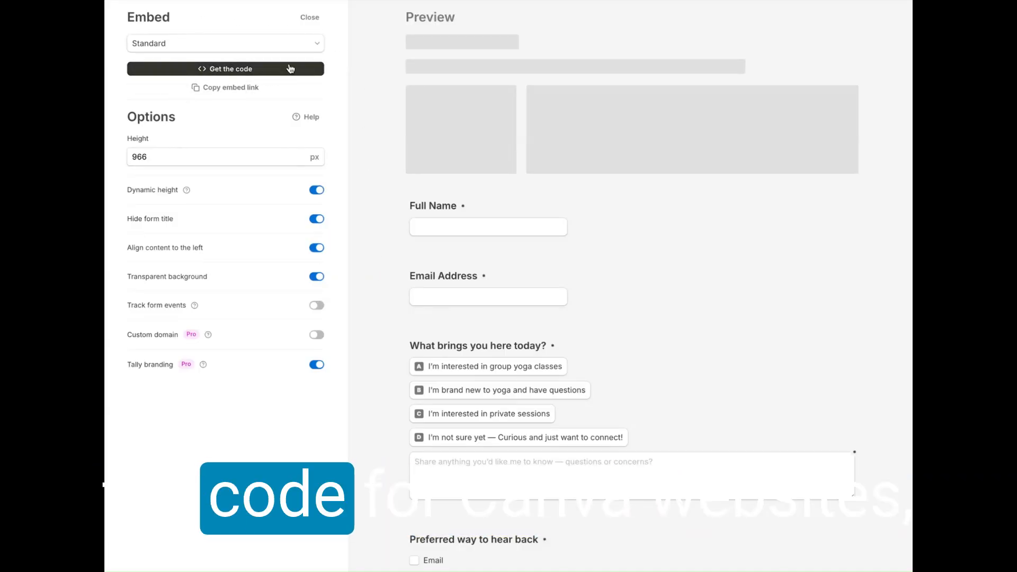
click(233, 91)
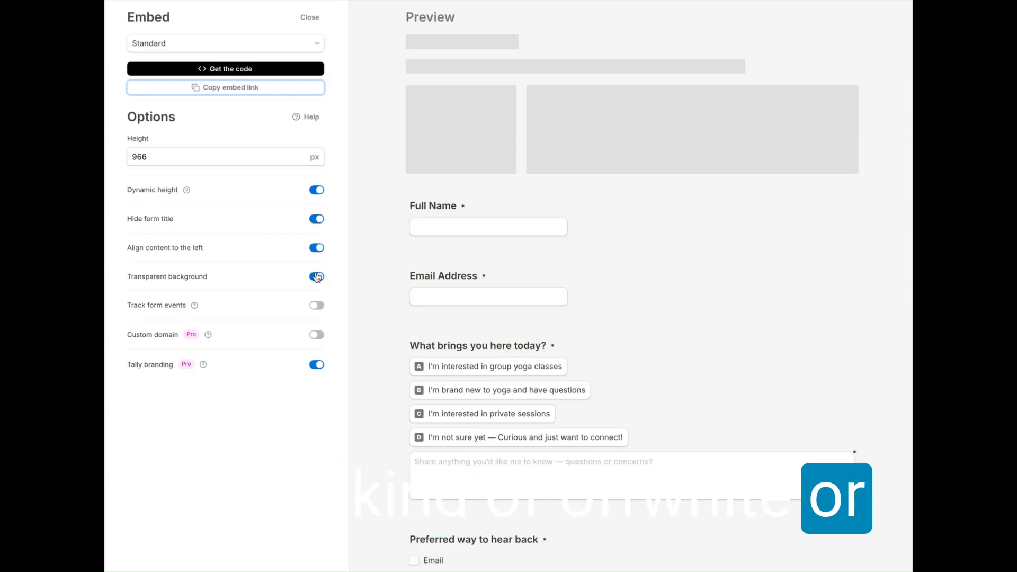
click(212, 88)
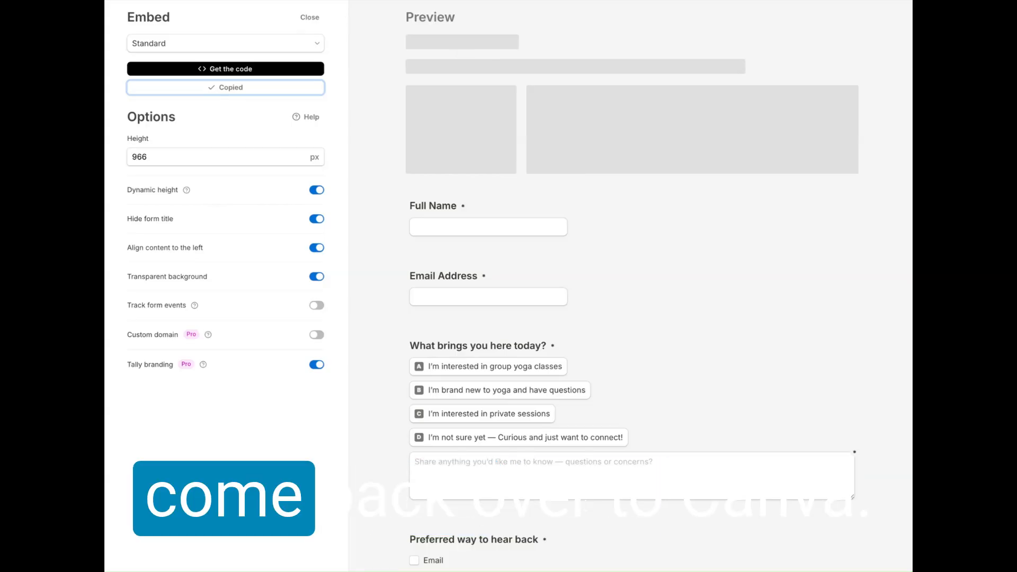
Step: Switch back to Canva and delete the Onboarding Checklist form below the contact section
click(323, 1)
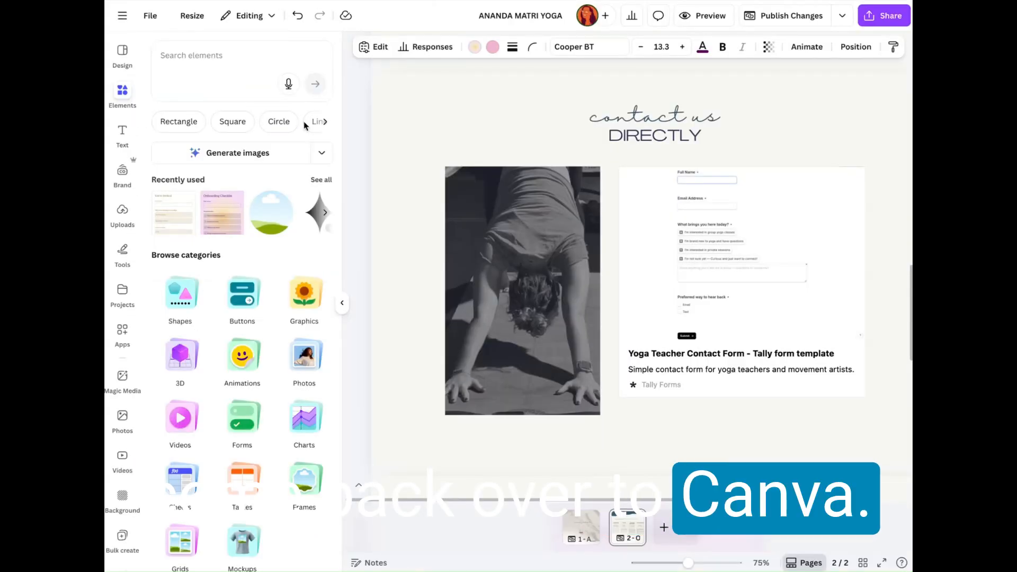
click(424, 105)
scroll(424, 109, down, 7)
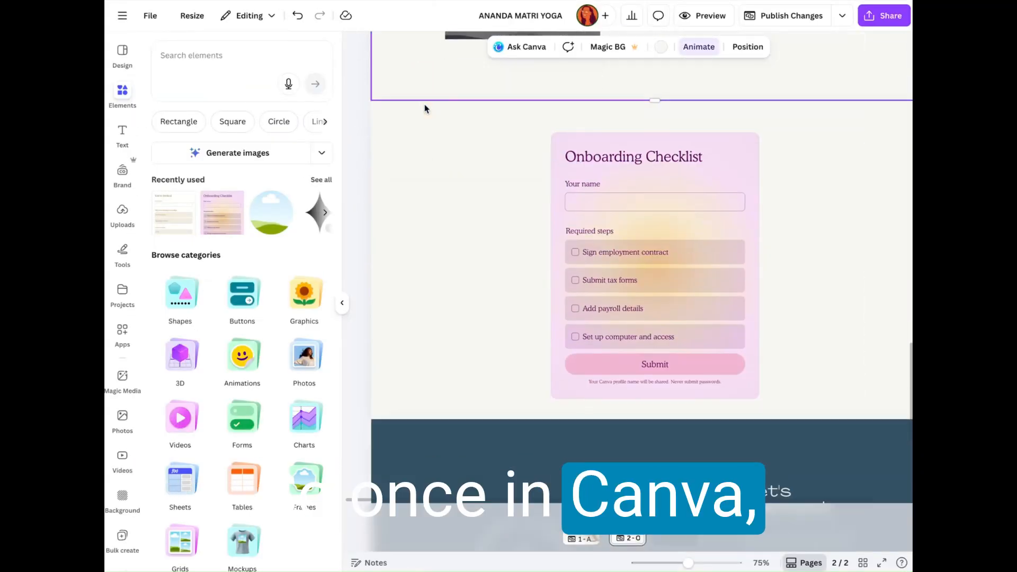
click(580, 153)
key(Delete)
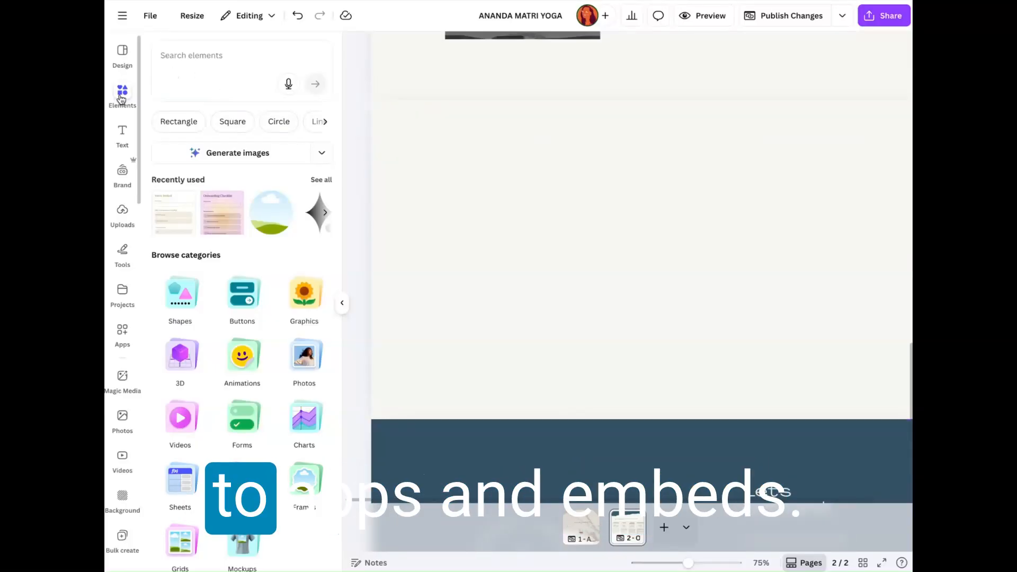
Step: Search Canva's apps for "embeds"
click(123, 332)
click(209, 62)
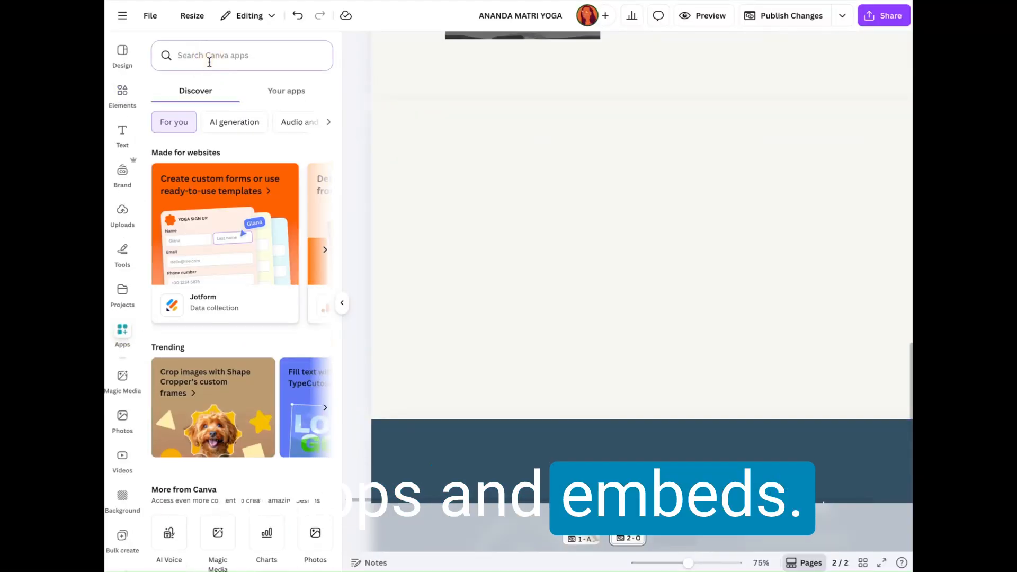
text(embeds)
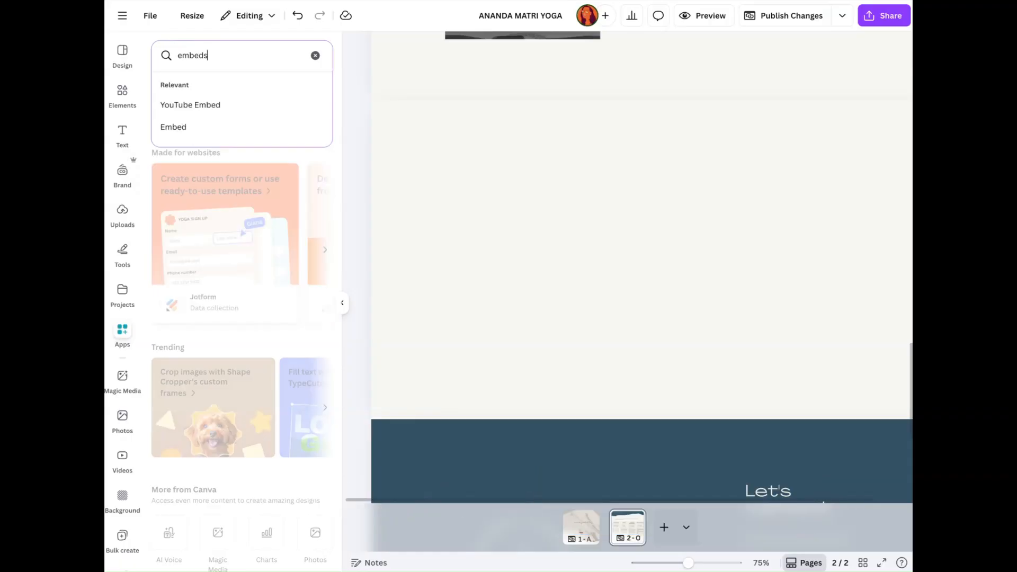
key(Return)
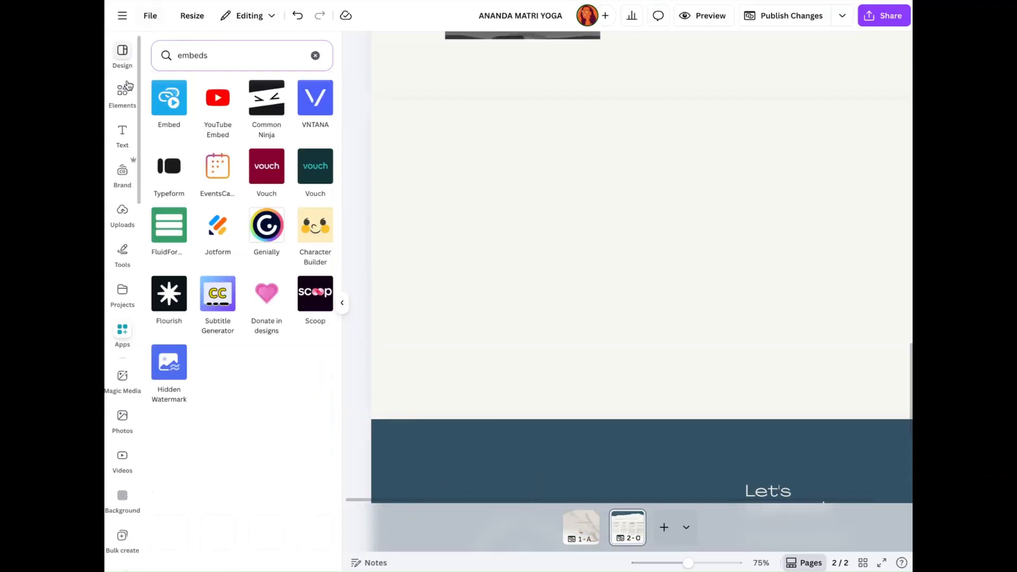
Step: Open the Embed app, paste the copied Tally embed link and add the form to the design
click(170, 99)
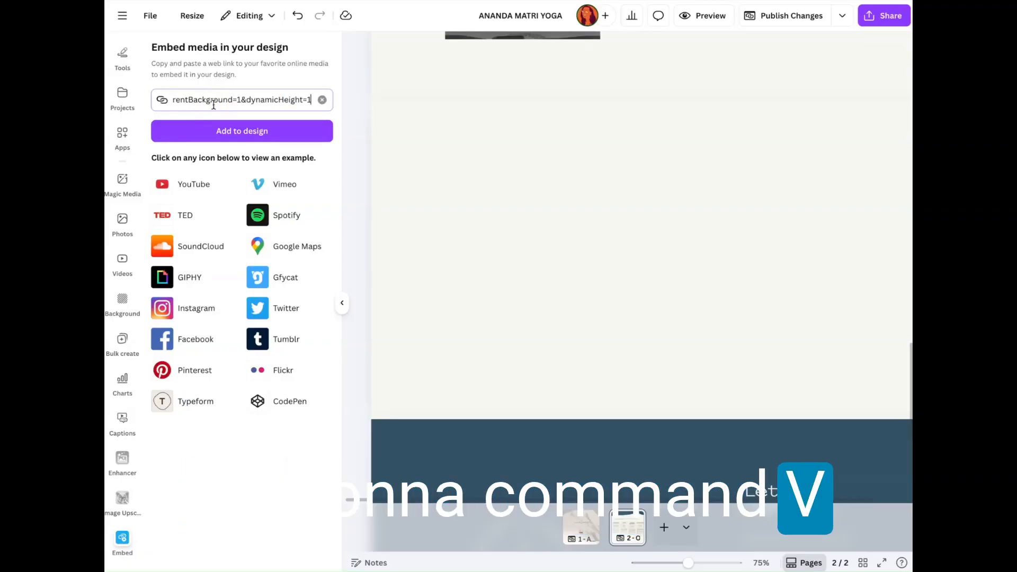
click(238, 132)
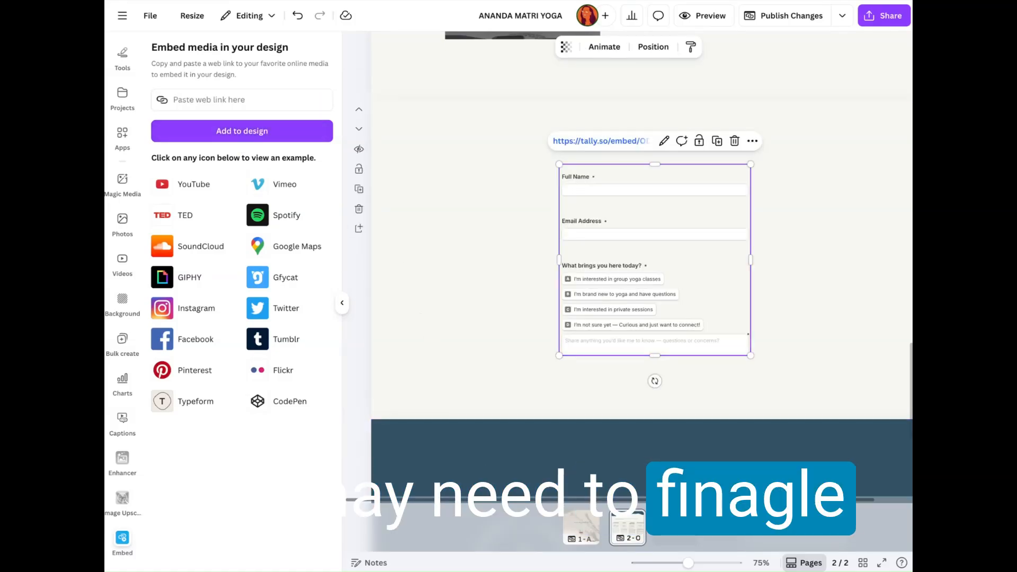
Step: Extend the section holding the embedded form downward to a height of about 1,100
click(418, 296)
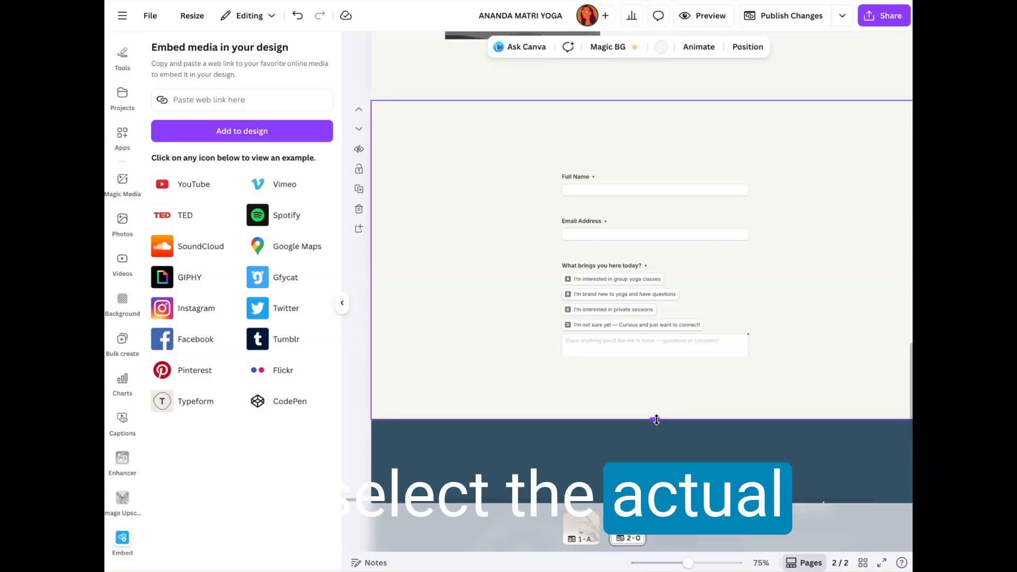
drag(656, 420, 656, 493)
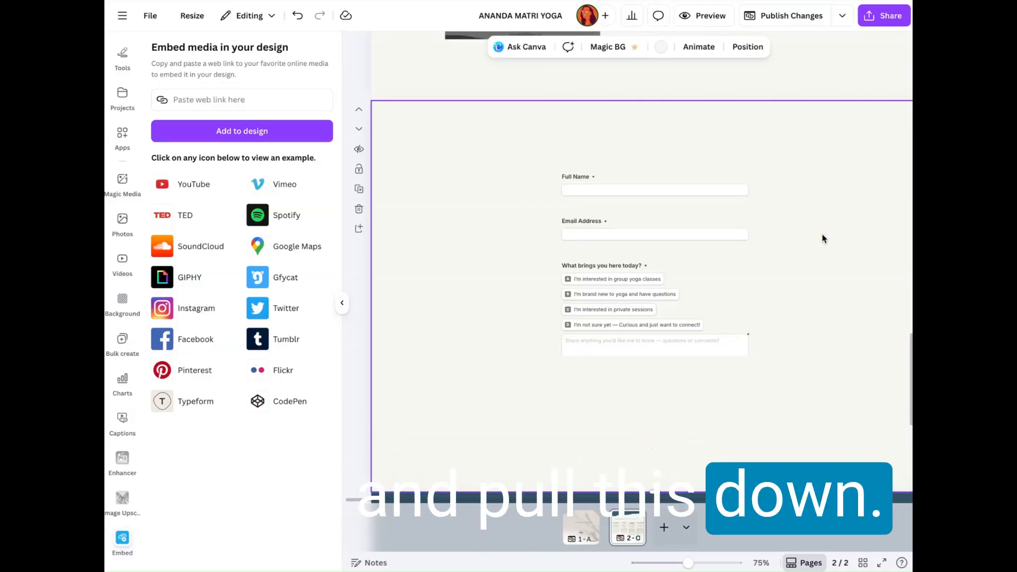
scroll(824, 238, down, 2)
drag(651, 395, 653, 459)
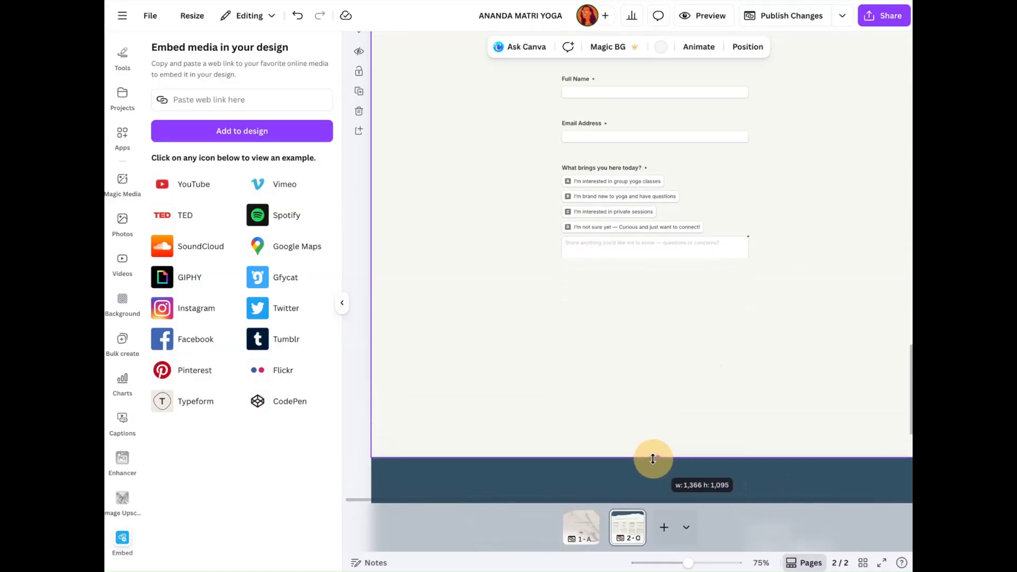
Step: Lengthen the embedded form's frame to fit all questions and the Submit button, and nudge the form slightly upward in its section
click(713, 212)
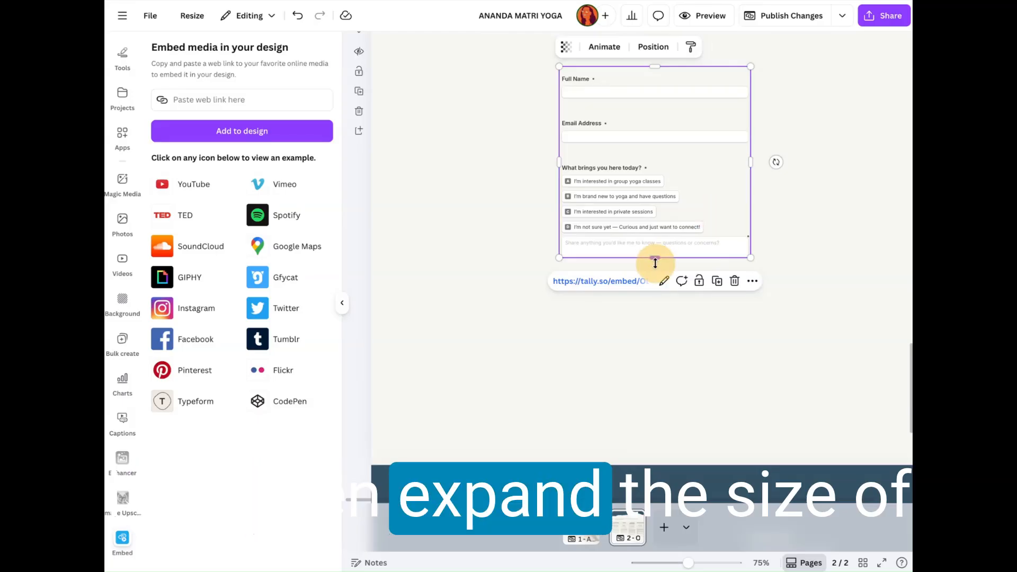
drag(664, 359, 673, 424)
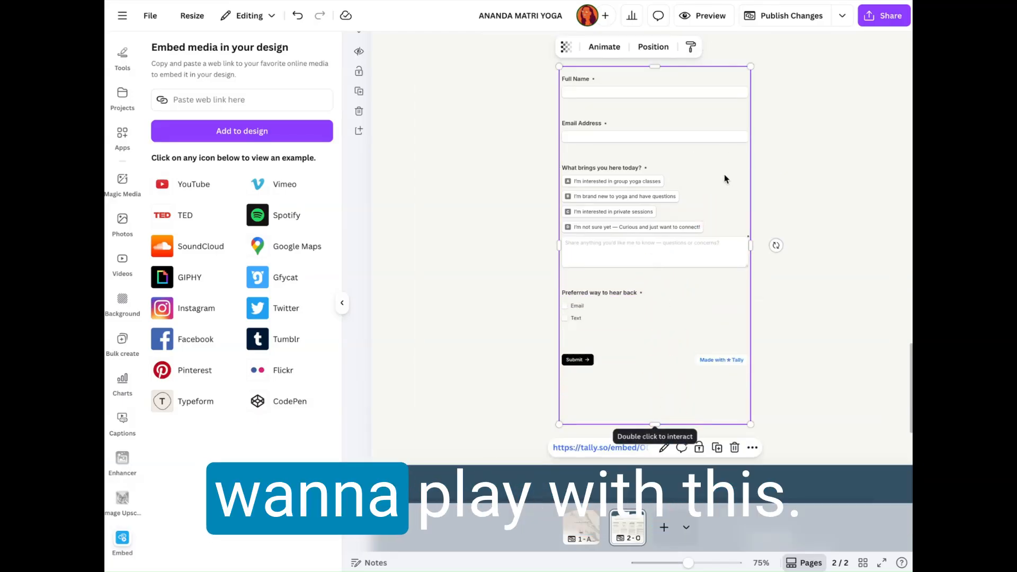
drag(720, 176, 720, 166)
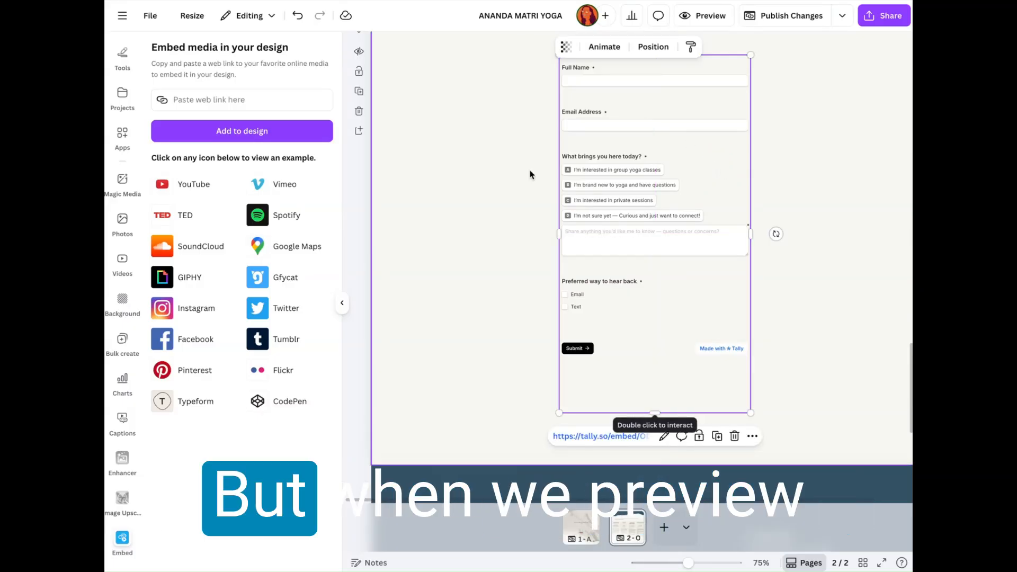
click(801, 210)
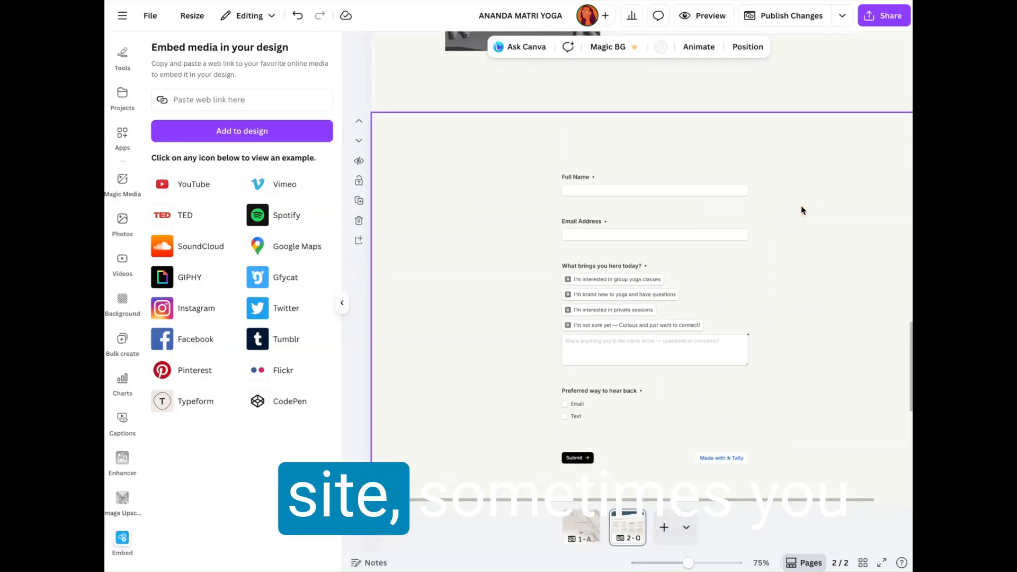
click(733, 298)
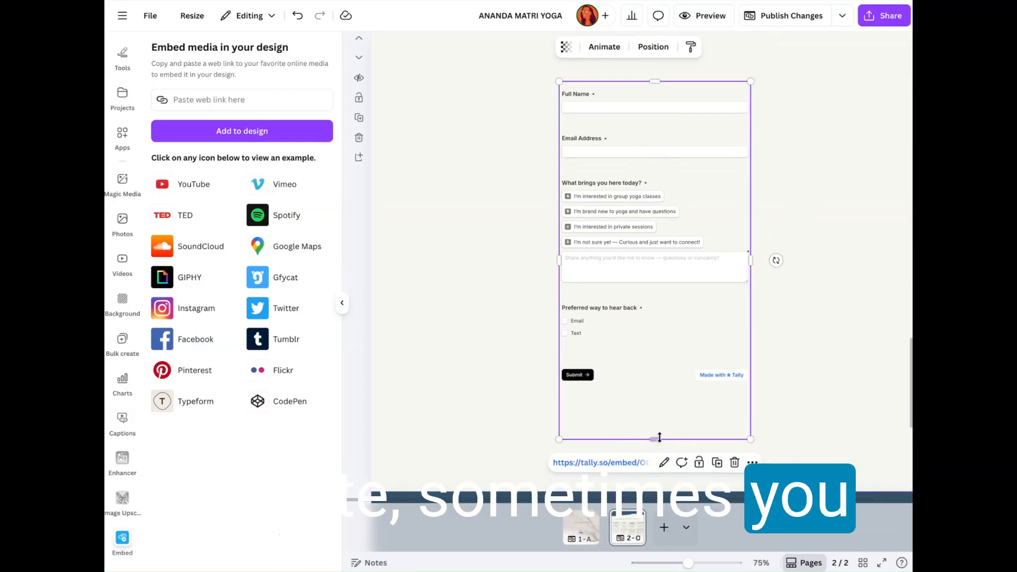
mouse_move(656, 437)
mouse_down()
mouse_move(655, 477)
mouse_move(656, 443)
mouse_up()
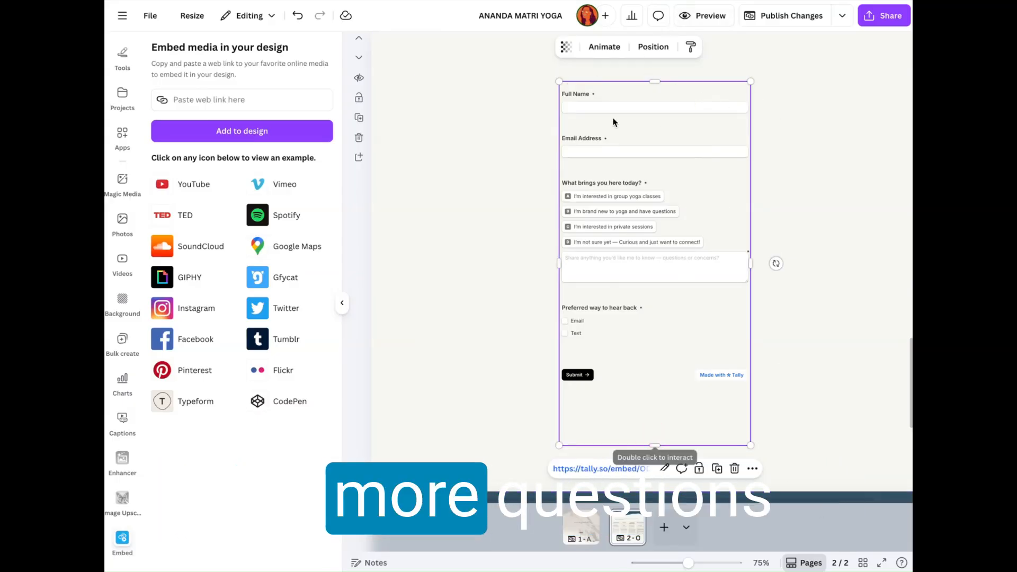
Step: Inspect the embedded form's link and its display mode options, leaving the mode on Embed
click(342, 303)
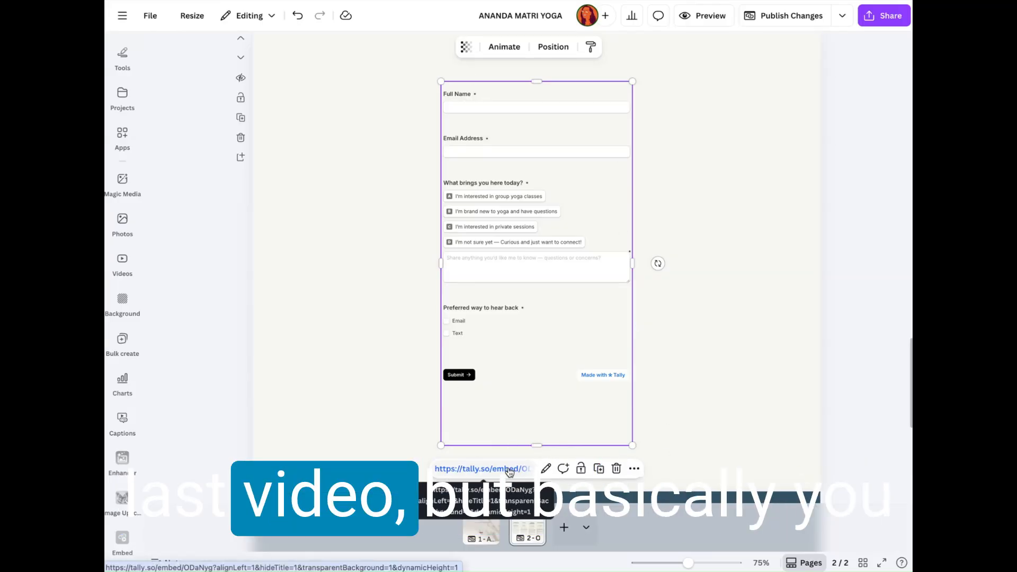
click(546, 469)
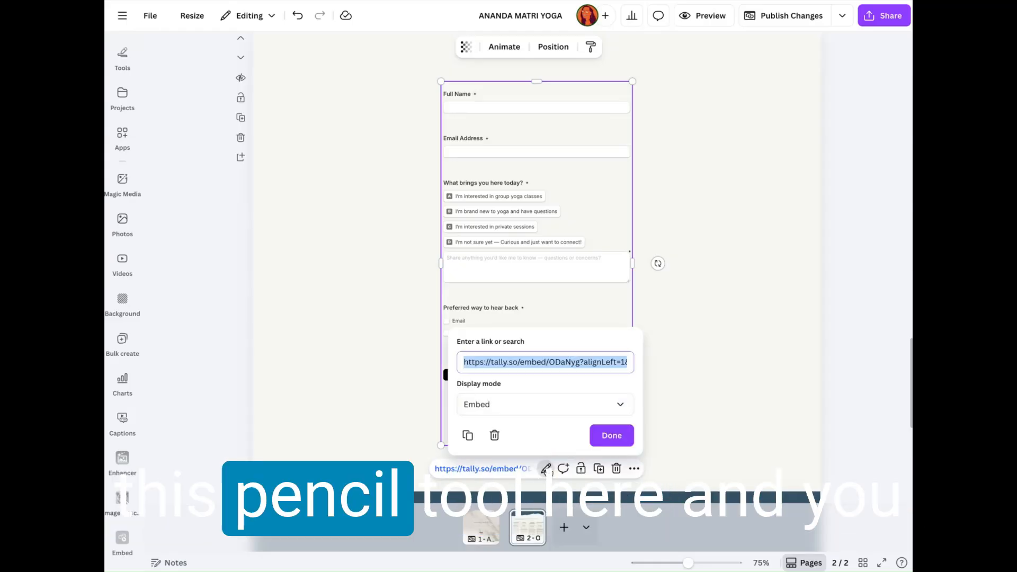
click(566, 404)
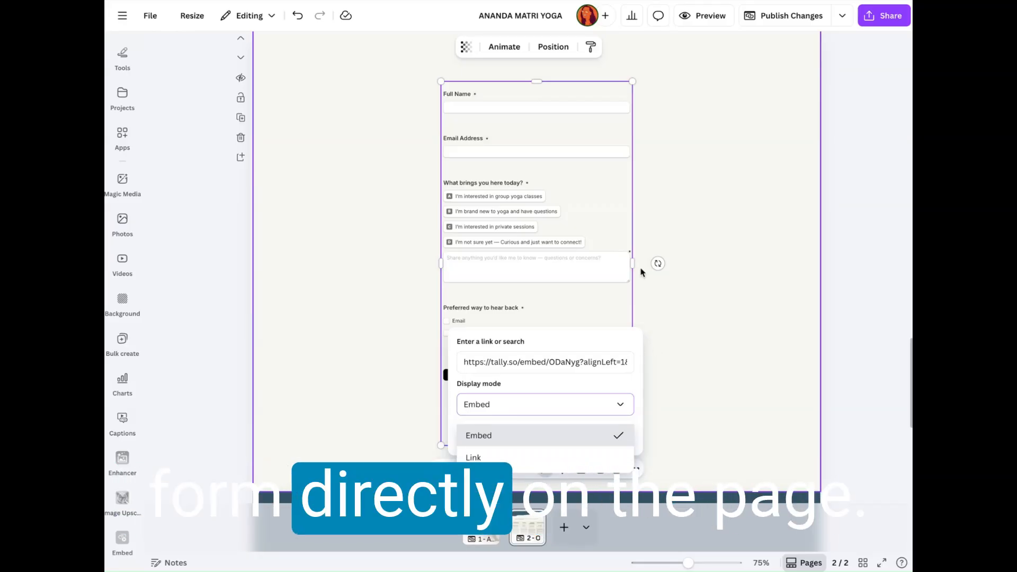
click(683, 301)
Step: Look through the classes page and the homepage for suitable places for an email list sign-up form
scroll(683, 301, up, 3)
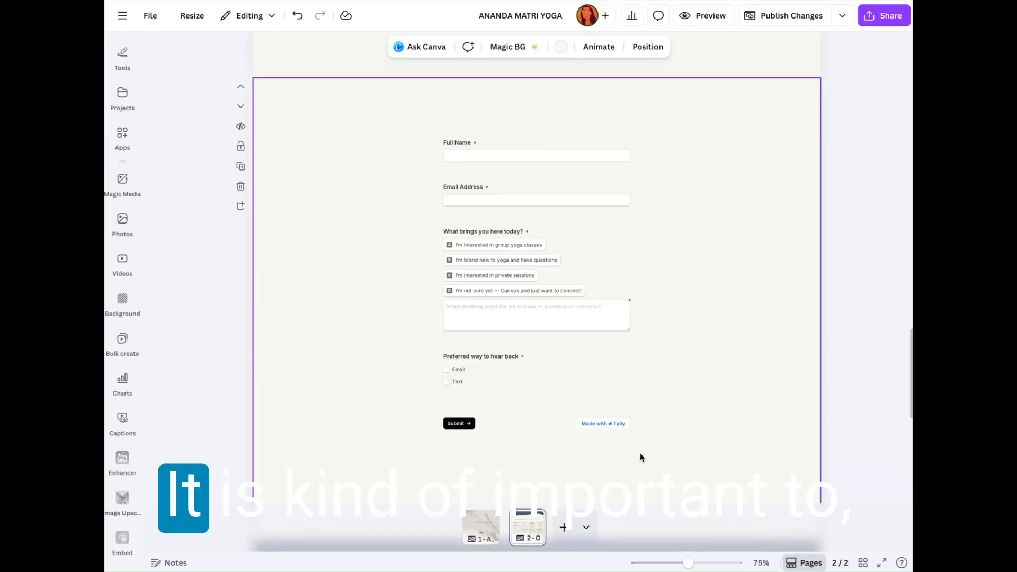
scroll(647, 392, up, 10)
scroll(646, 388, up, 3)
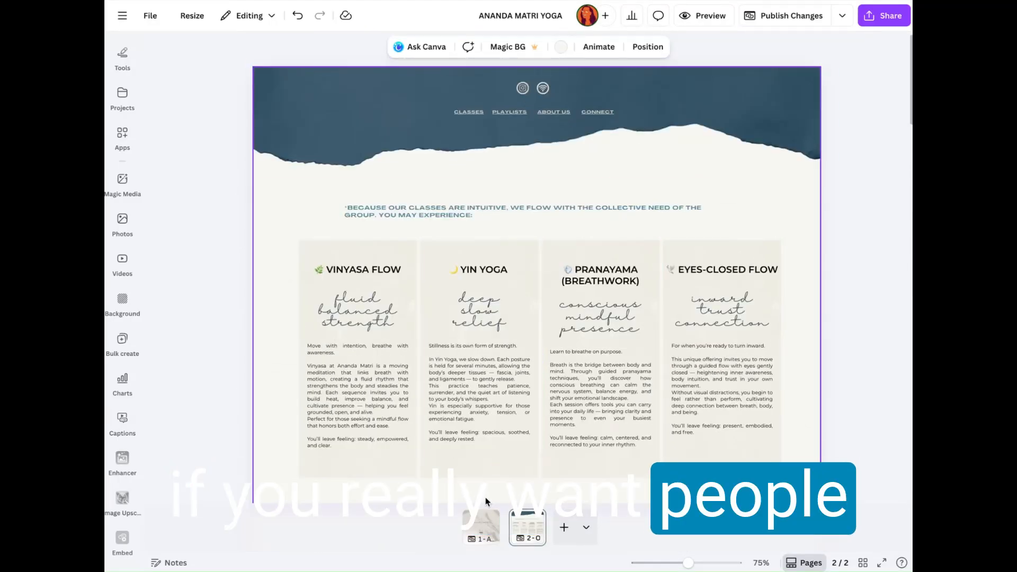
scroll(612, 217, down, 15)
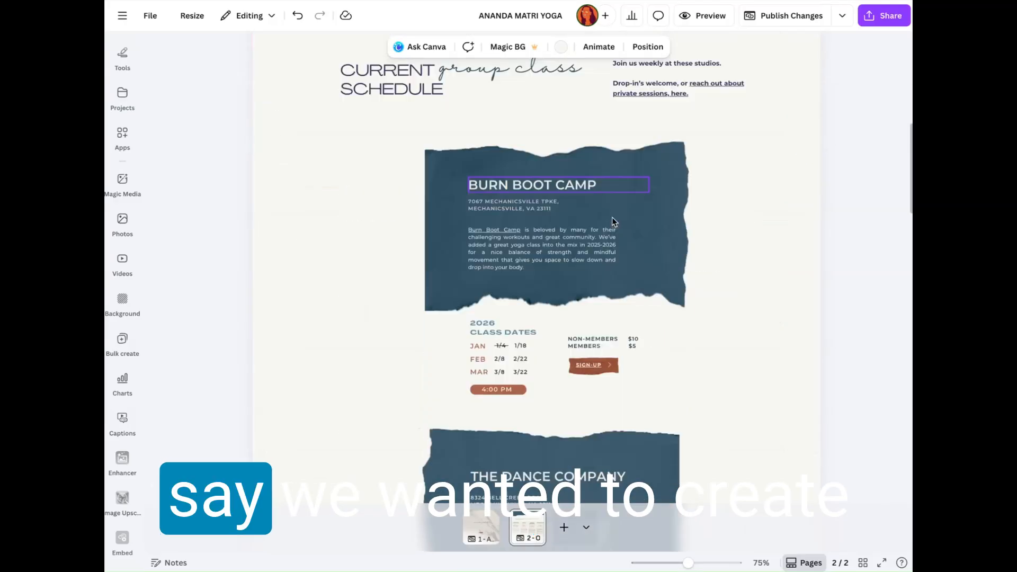
scroll(681, 249, up, 6)
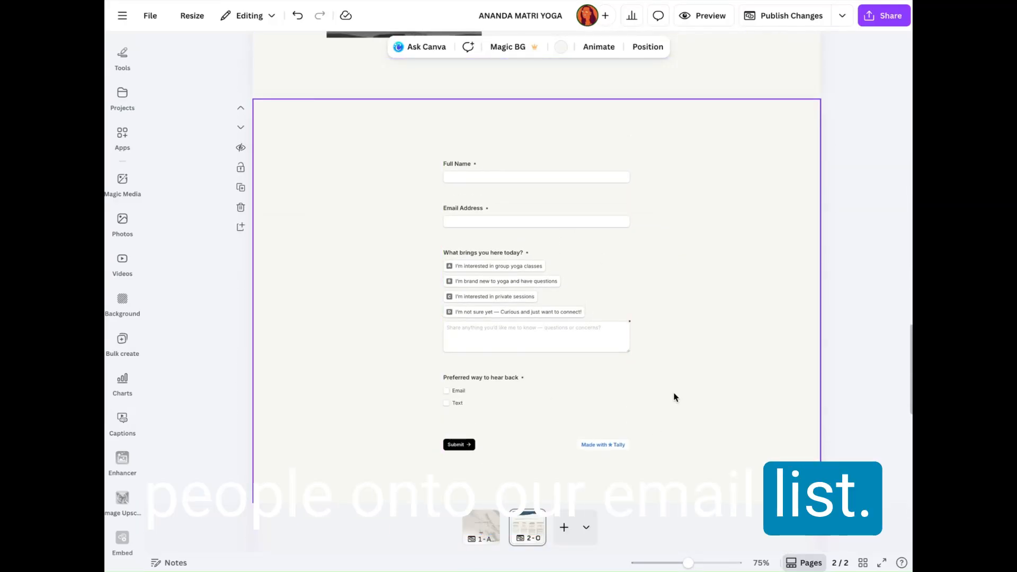
scroll(675, 397, up, 1)
scroll(618, 205, up, 15)
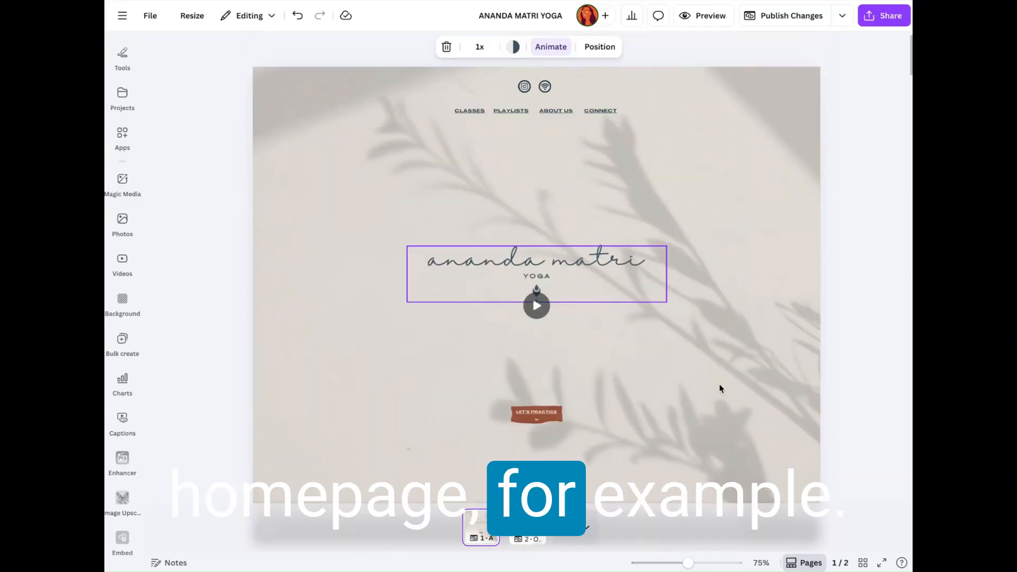
scroll(702, 235, down, 1)
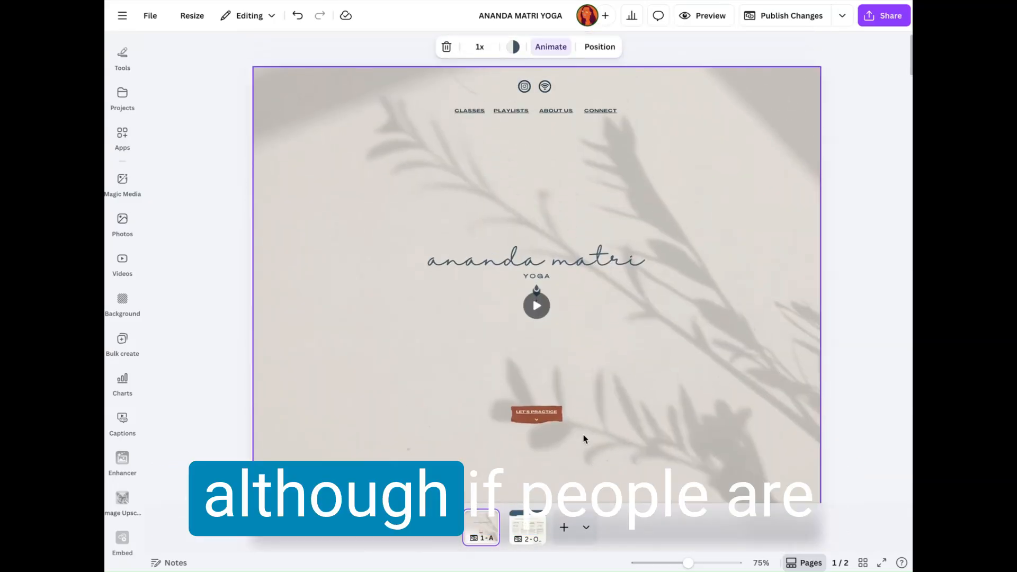
scroll(716, 273, down, 5)
scroll(716, 277, down, 12)
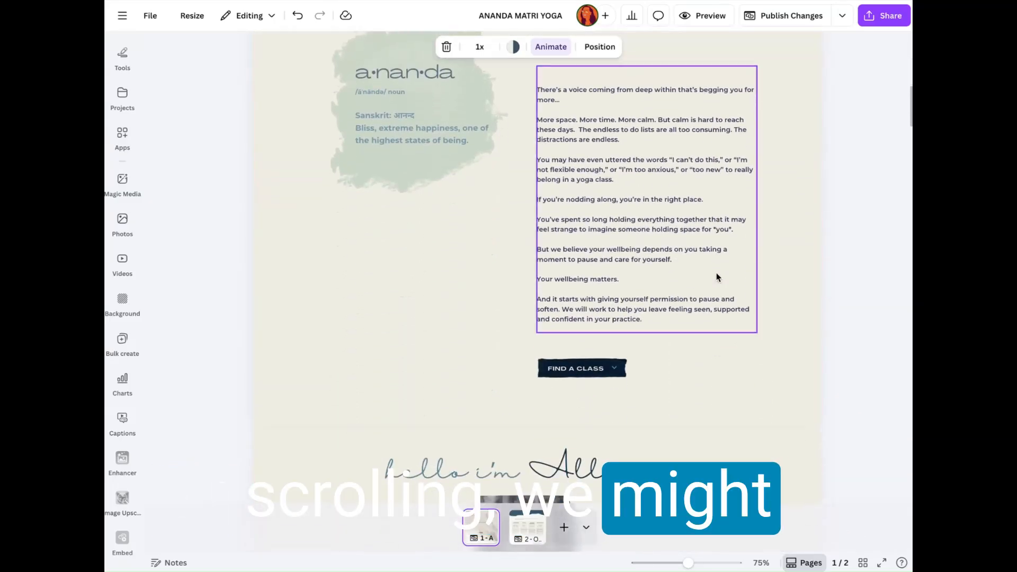
scroll(717, 277, down, 6)
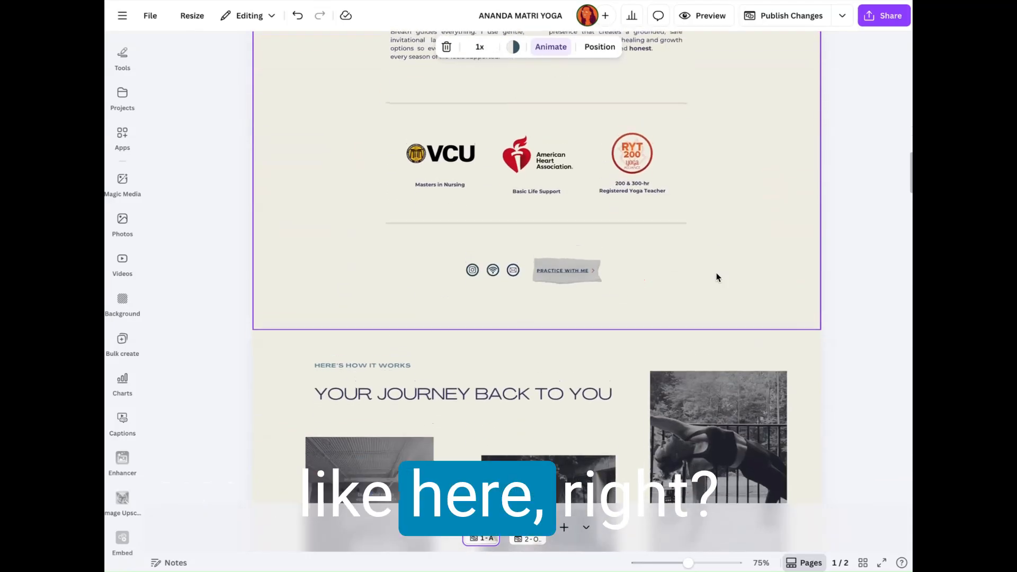
scroll(716, 277, up, 2)
scroll(716, 278, up, 13)
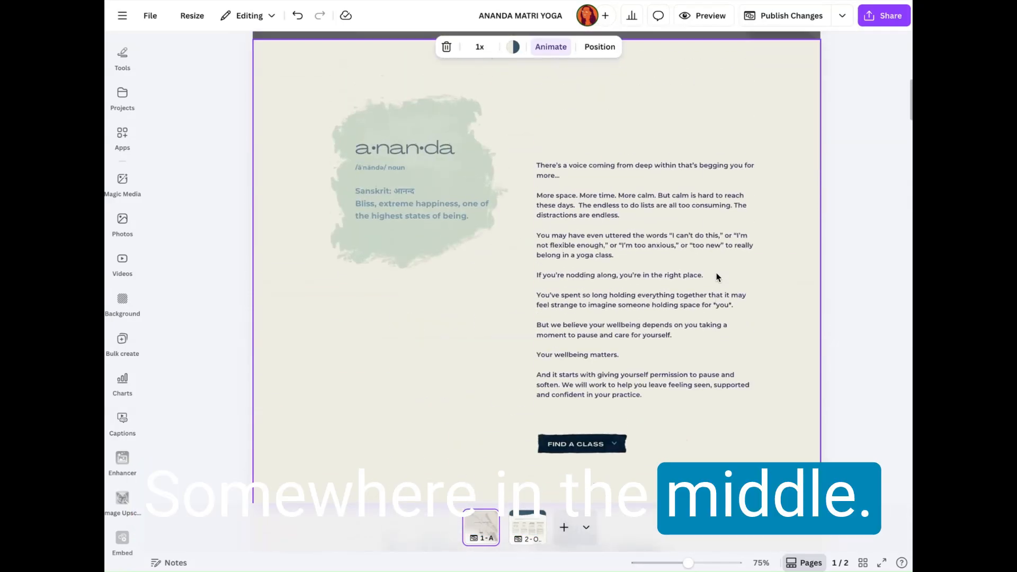
scroll(623, 305, up, 2)
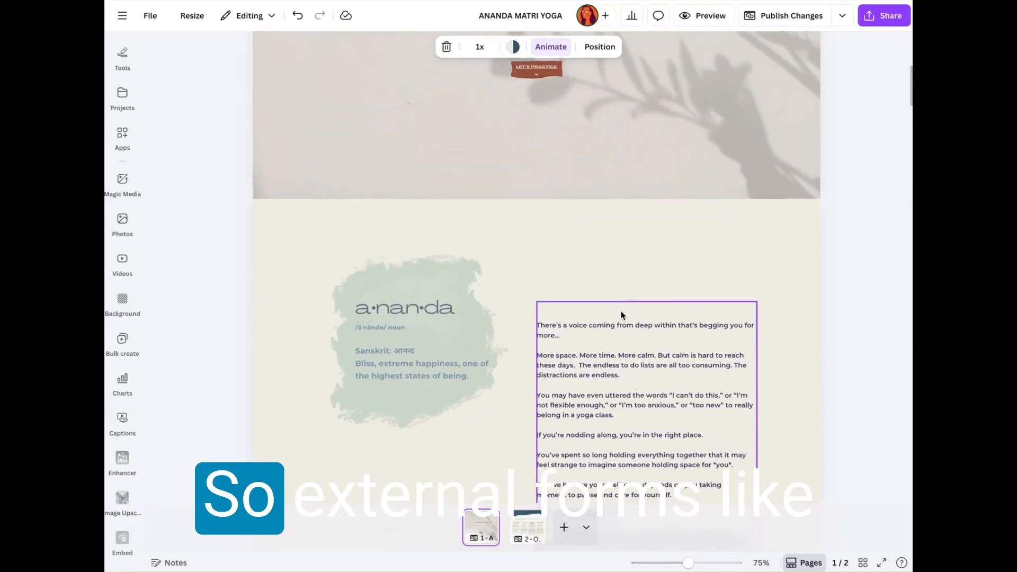
Step: Return to the Our Classes page and review the embedded form alongside the contact section above it
click(527, 538)
scroll(556, 274, down, 6)
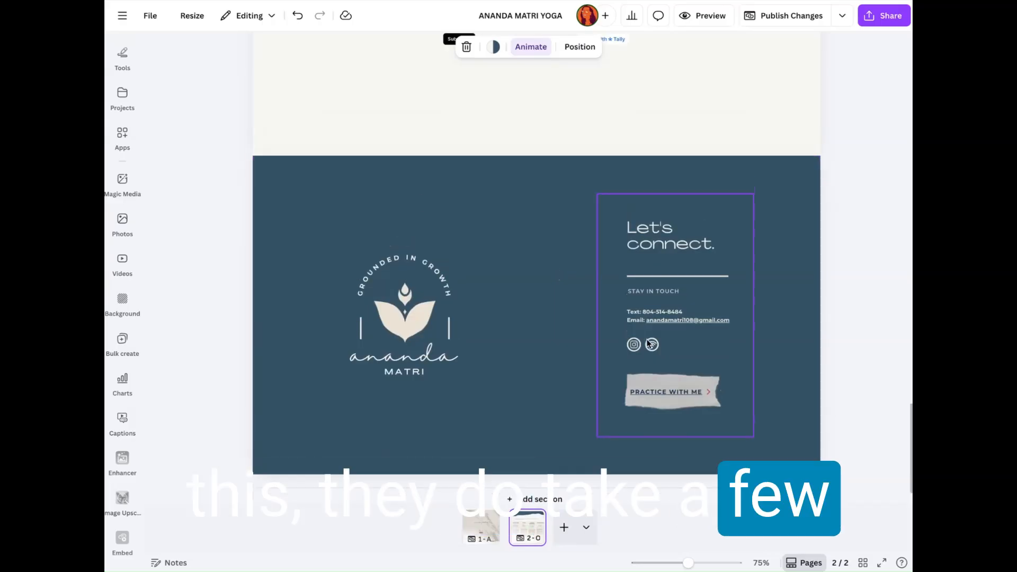
scroll(647, 343, down, 6)
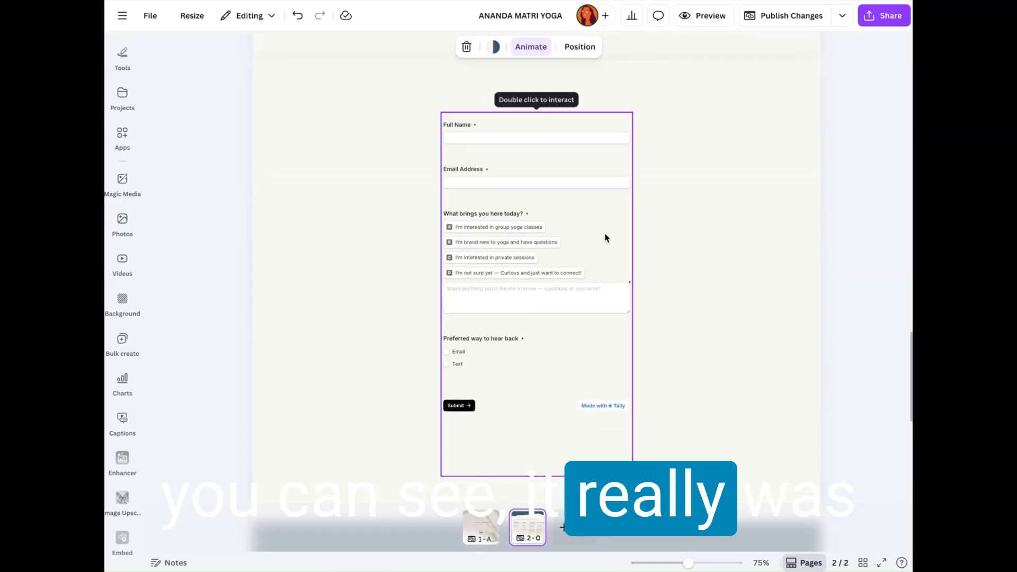
scroll(607, 239, up, 6)
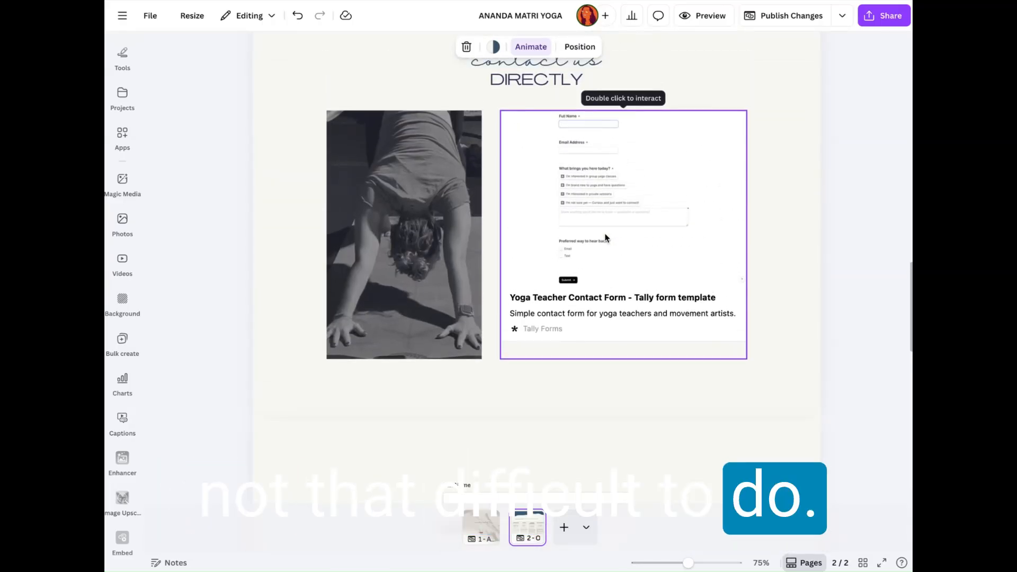
scroll(550, 194, down, 5)
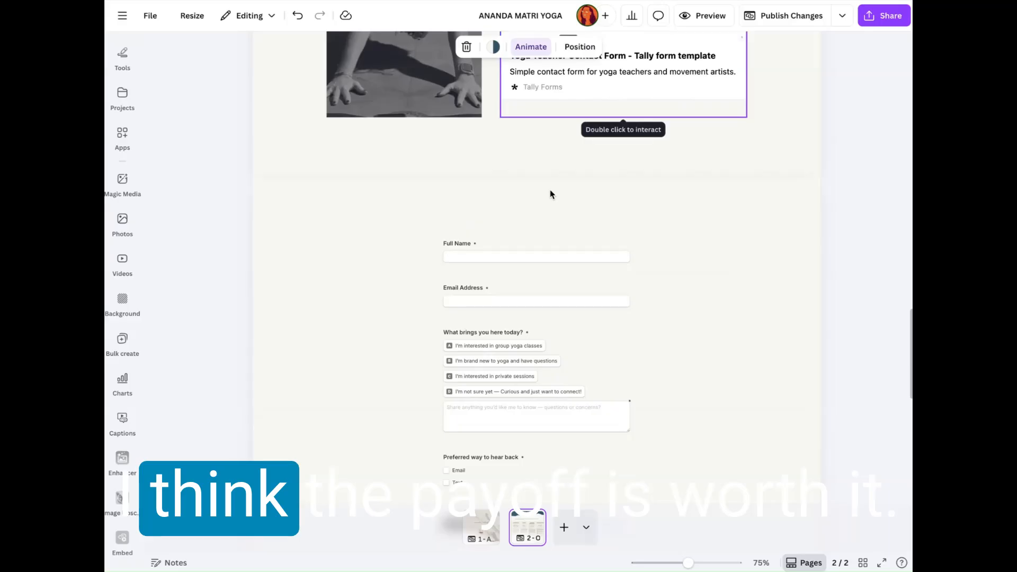
scroll(662, 217, down, 3)
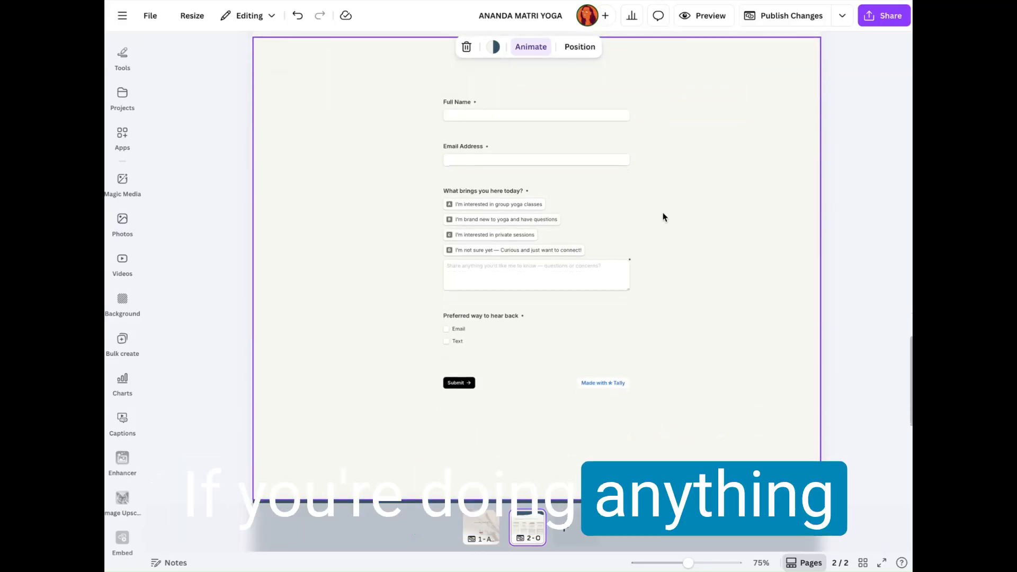
scroll(662, 216, up, 1)
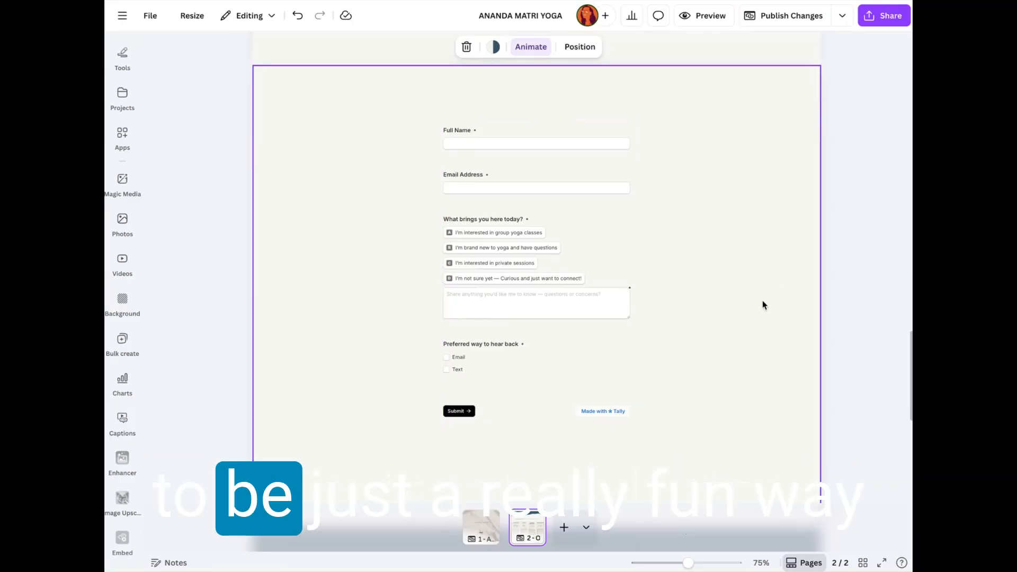
click(534, 265)
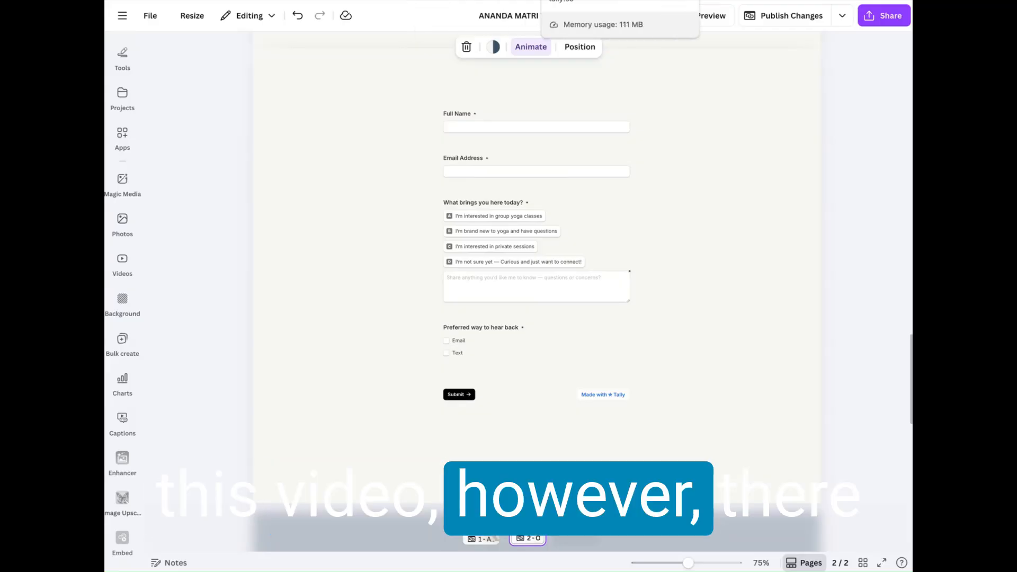
Step: Switch to Tally, close the embed settings and browse the integrations available for the Connect with Ananda Matri form
click(583, 1)
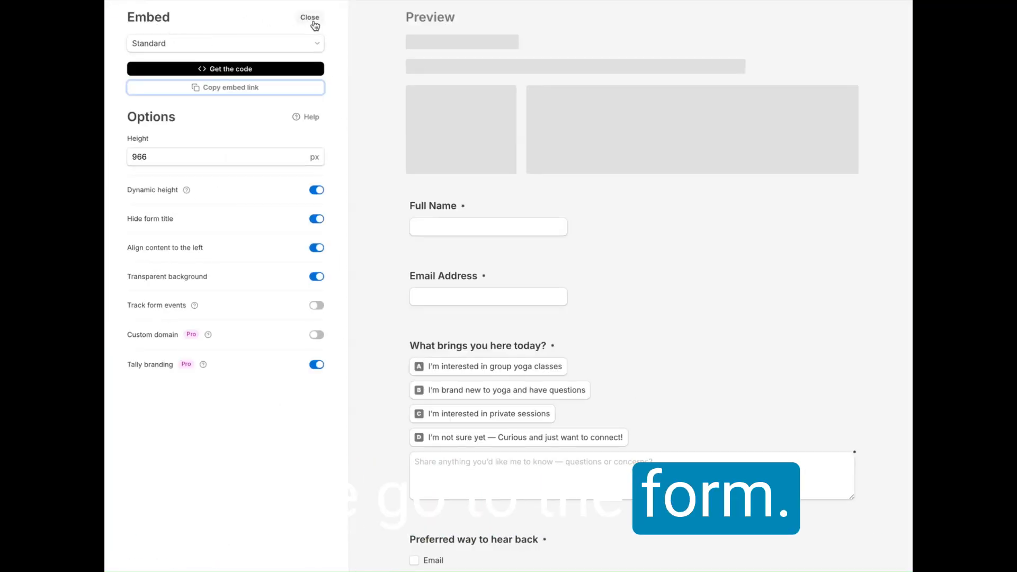
click(313, 21)
scroll(550, 277, down, 1)
scroll(508, 186, up, 4)
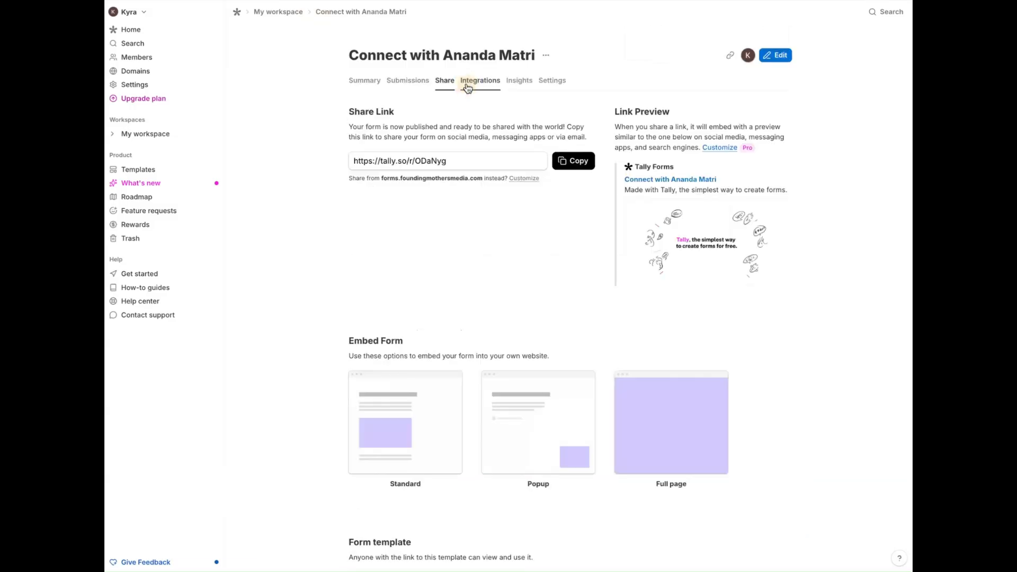
click(467, 87)
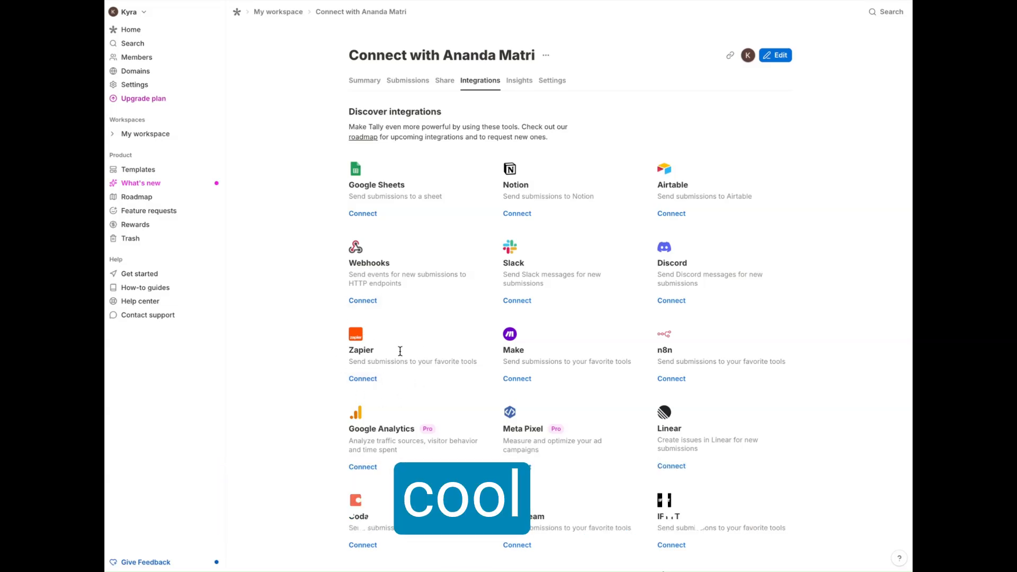
scroll(422, 330, down, 1)
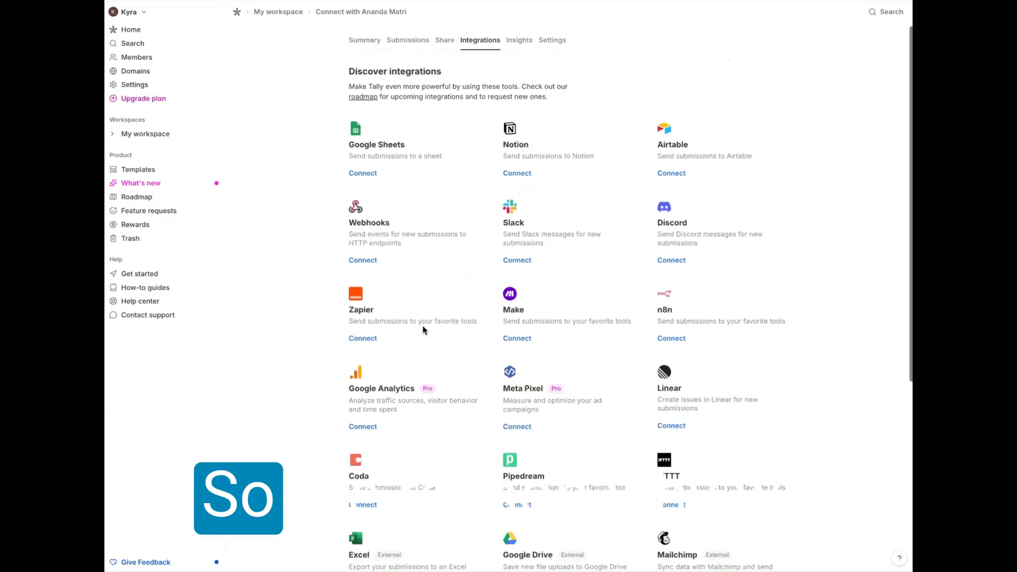
Step: Look through the remaining Tally integrations, switch back to Canva and review the embedded contact form on the classes page
scroll(422, 329, down, 6)
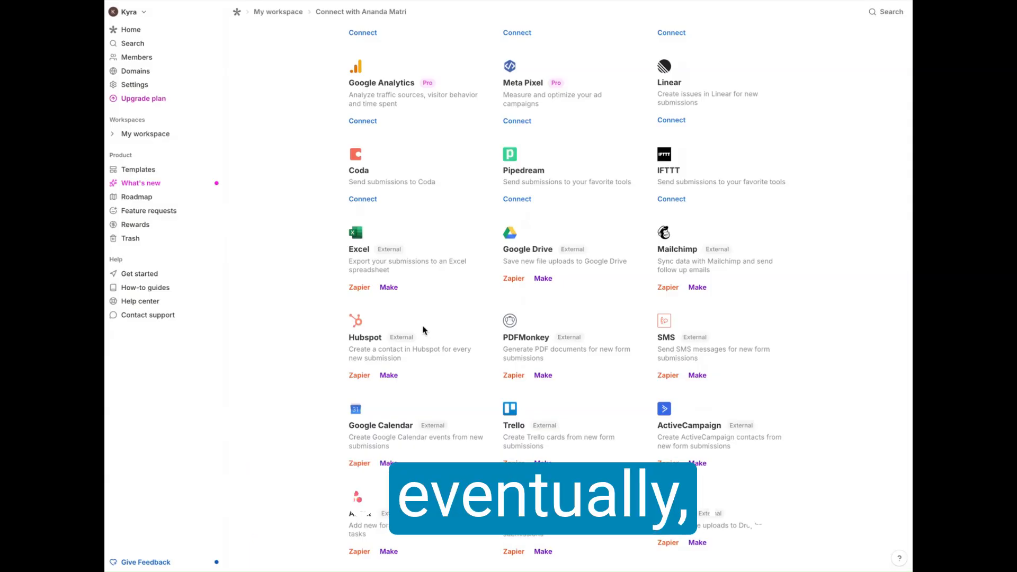
scroll(422, 236, up, 7)
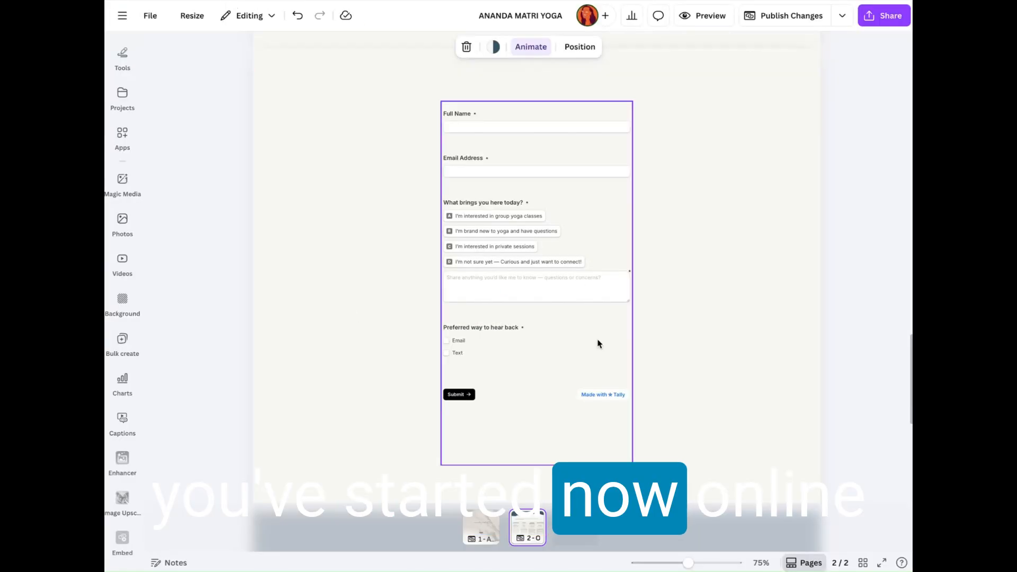
scroll(698, 179, up, 8)
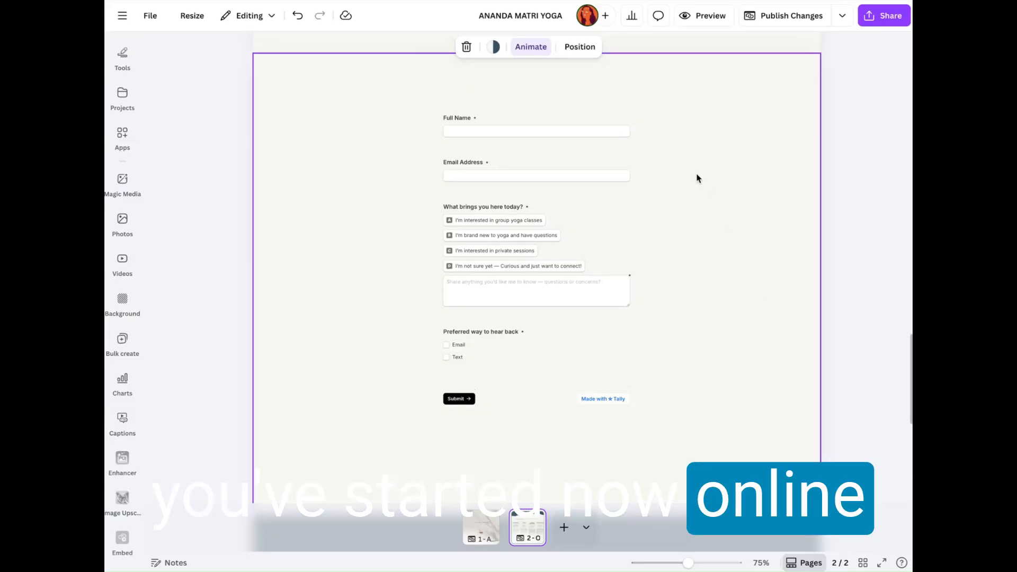
scroll(698, 179, down, 7)
scroll(697, 175, down, 2)
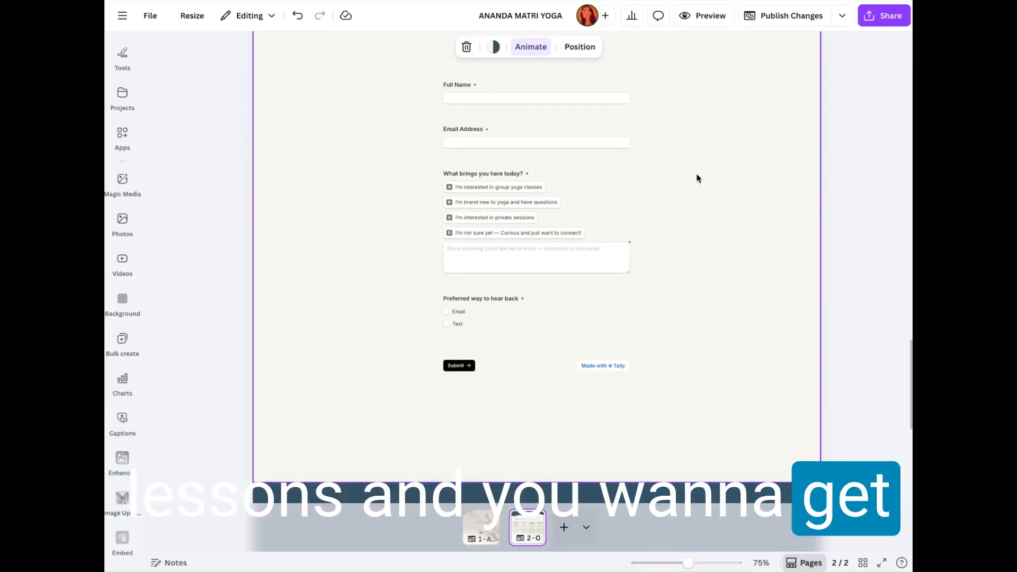
scroll(672, 249, up, 1)
click(565, 443)
click(672, 245)
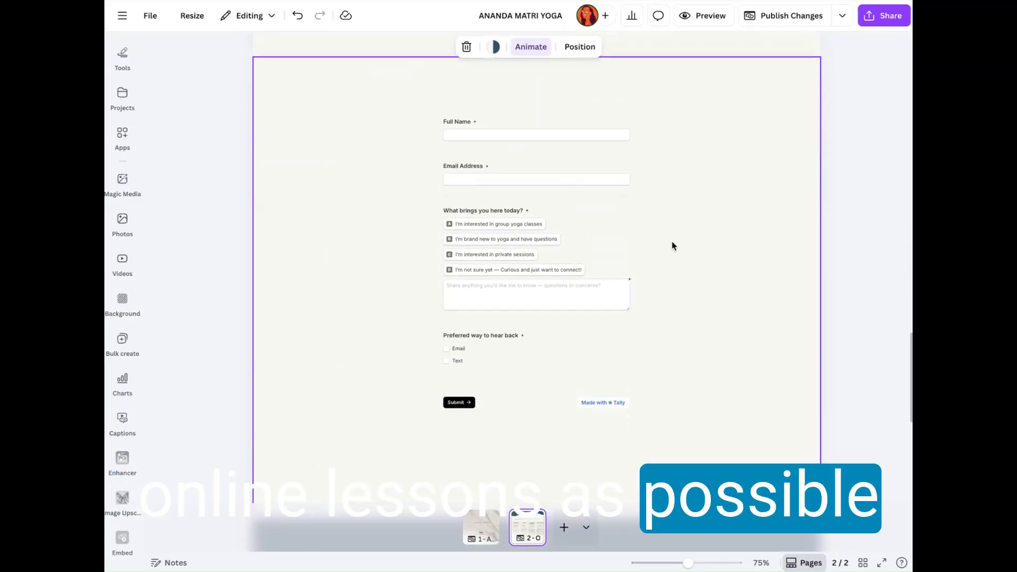
scroll(672, 246, down, 1)
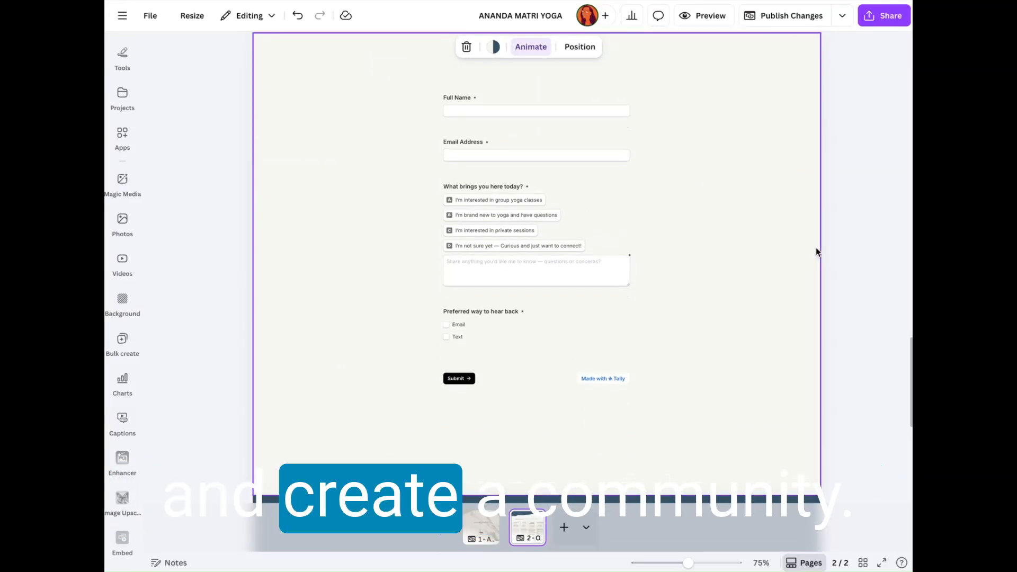
scroll(787, 240, up, 1)
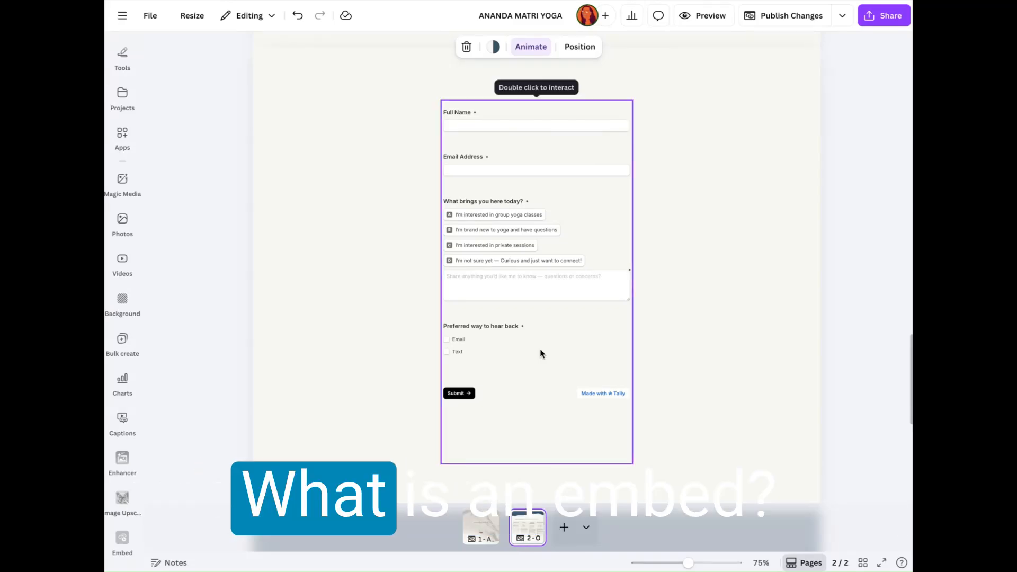
Step: Go to the homepage and locate the Spotify players embedded in the Playlists for your Practice section
click(481, 529)
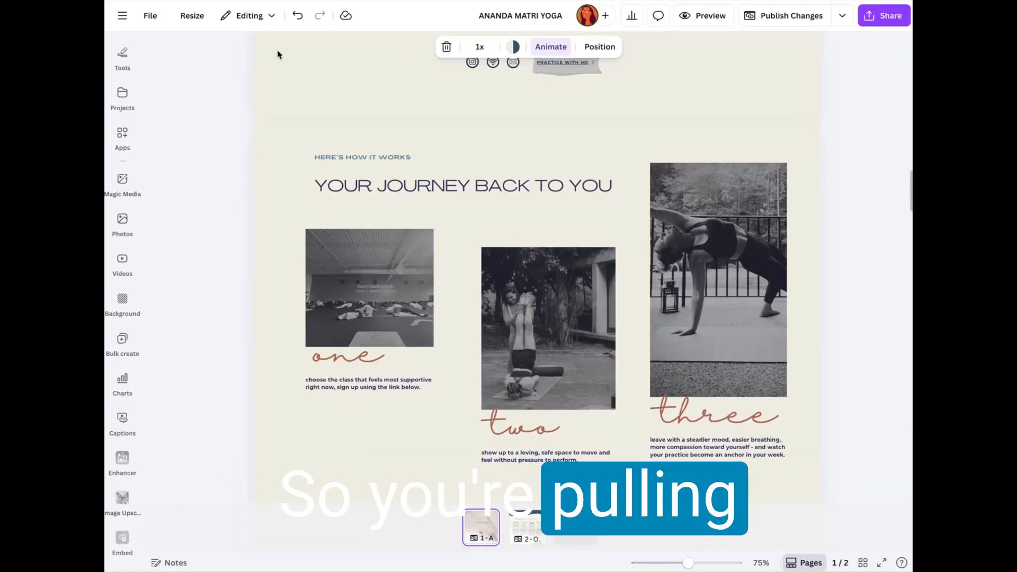
scroll(593, 117, down, 5)
scroll(568, 301, down, 4)
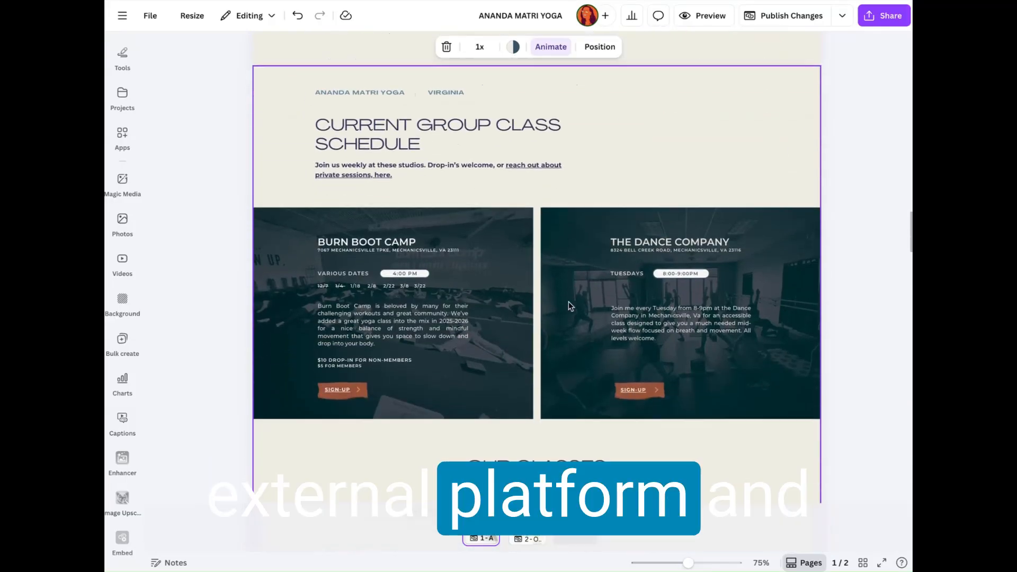
scroll(568, 301, down, 10)
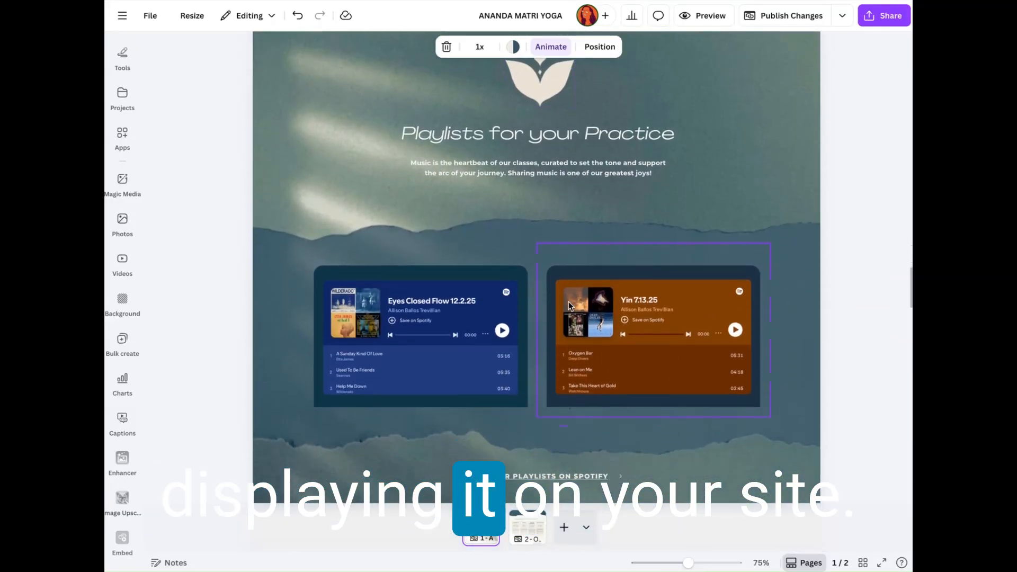
scroll(568, 305, down, 1)
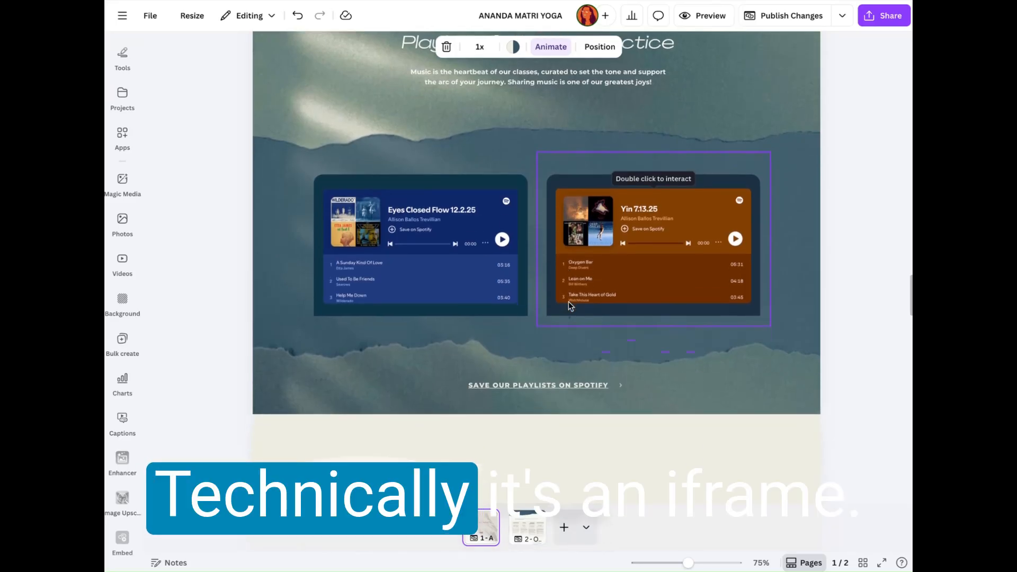
scroll(566, 293, down, 1)
Step: Examine the two embedded Spotify playlists and their surrounding section as examples of embedded content
scroll(553, 268, up, 2)
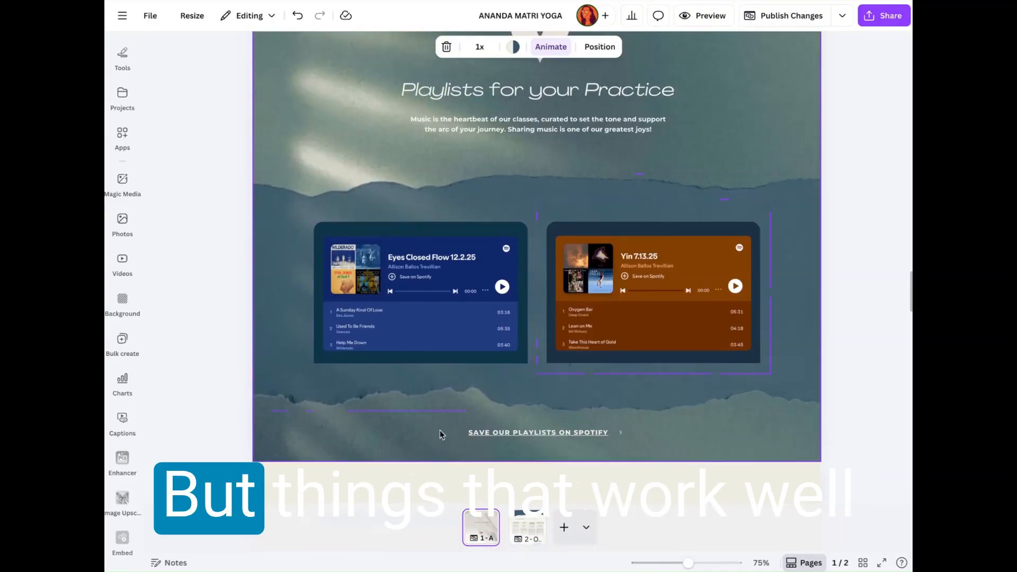
scroll(440, 435, down, 1)
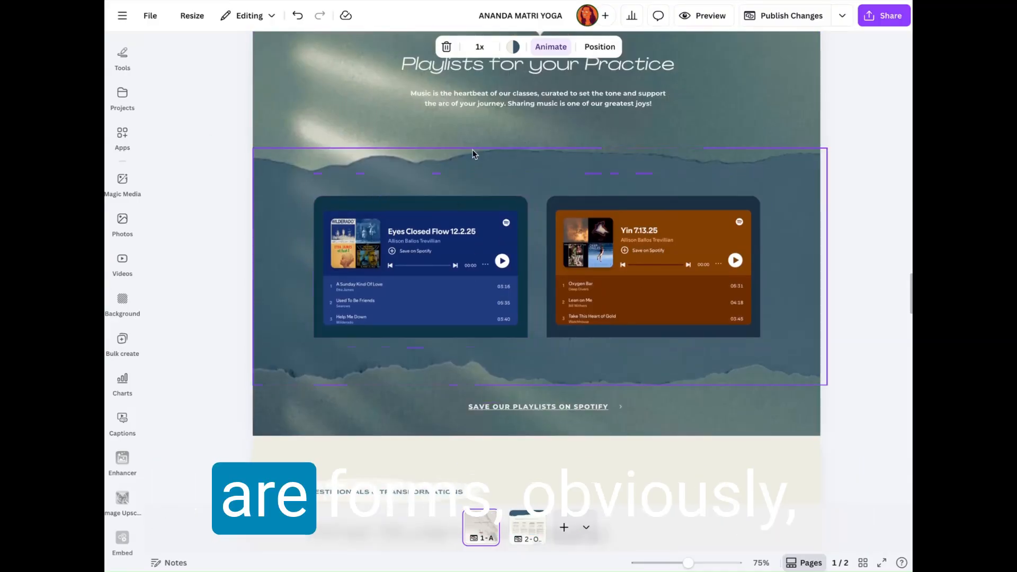
scroll(198, 321, up, 2)
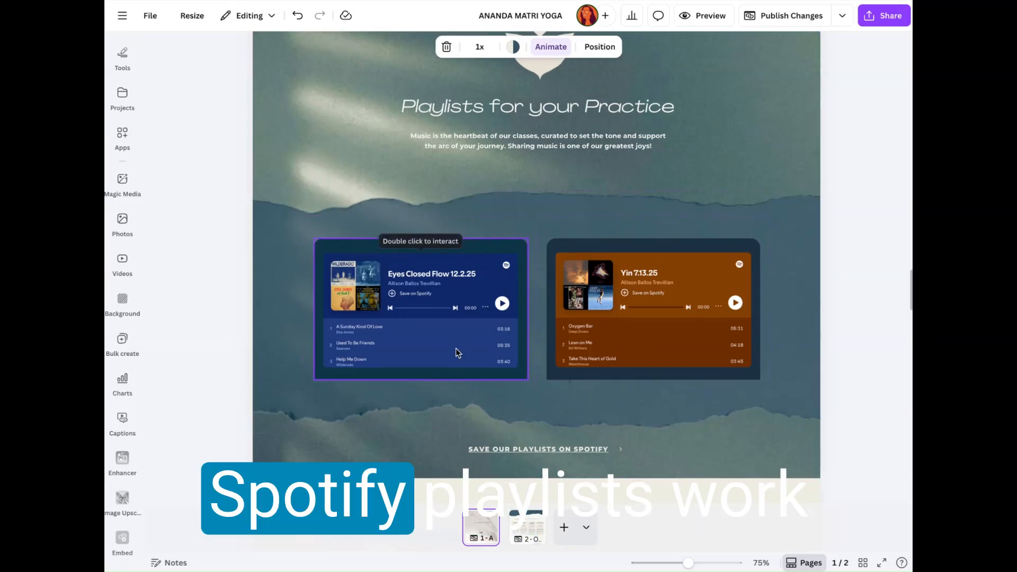
scroll(518, 307, up, 1)
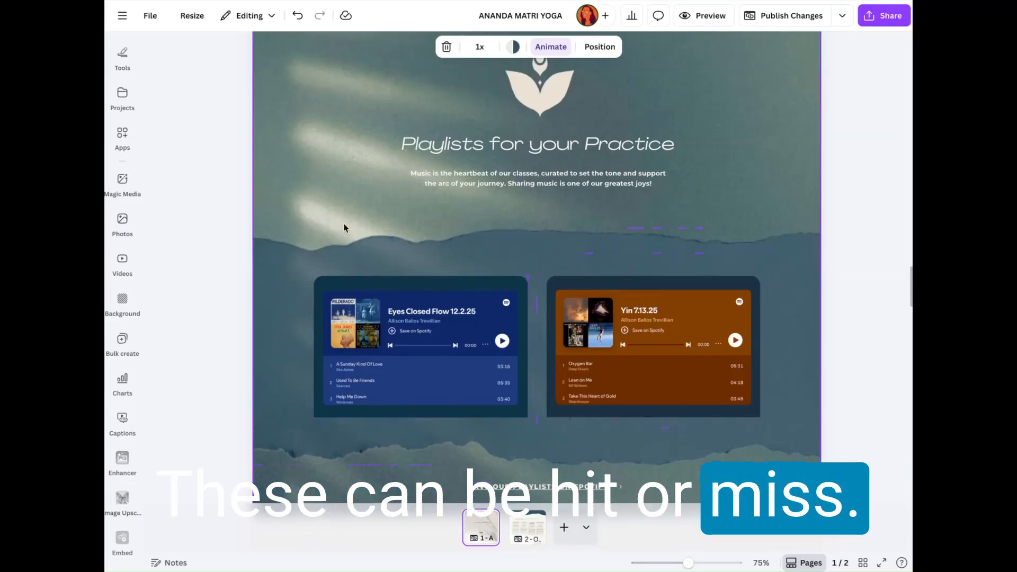
click(360, 261)
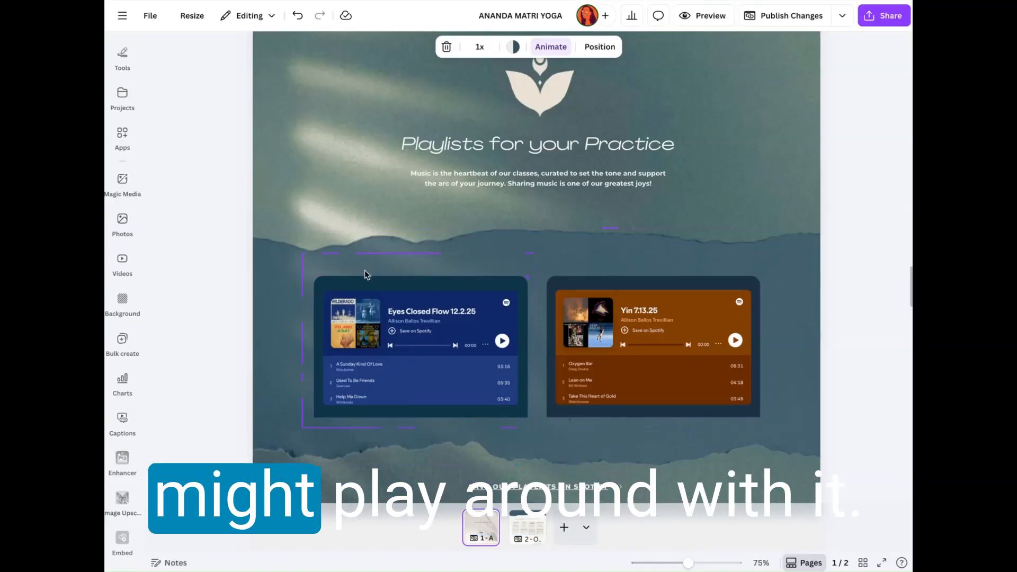
click(819, 287)
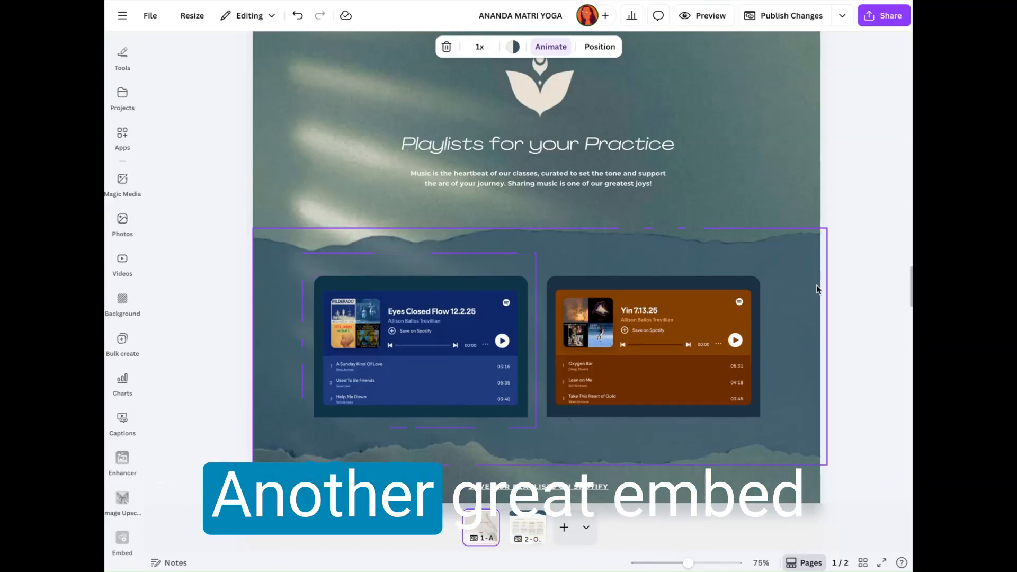
scroll(820, 289, down, 1)
scroll(867, 235, up, 1)
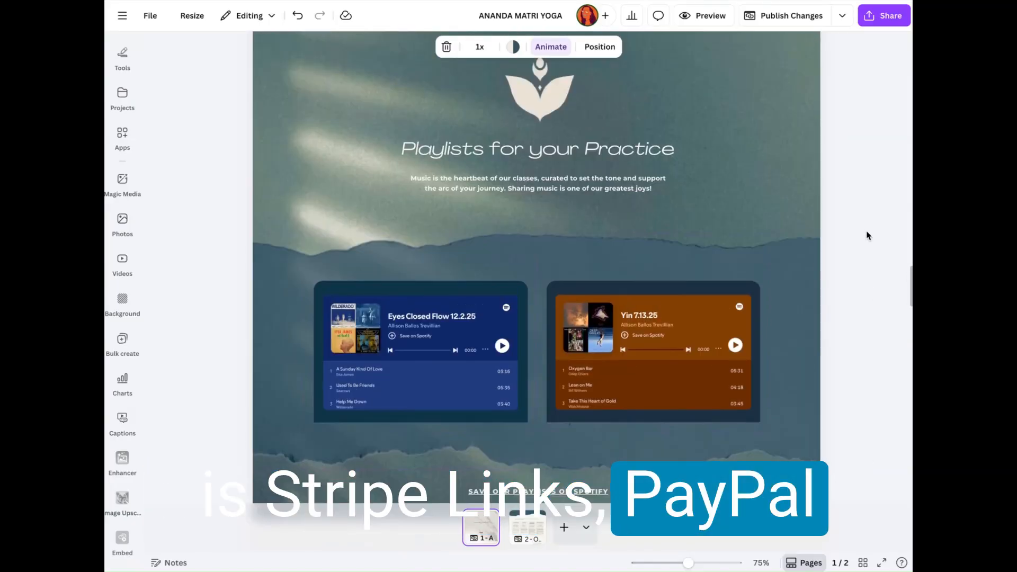
scroll(691, 198, down, 1)
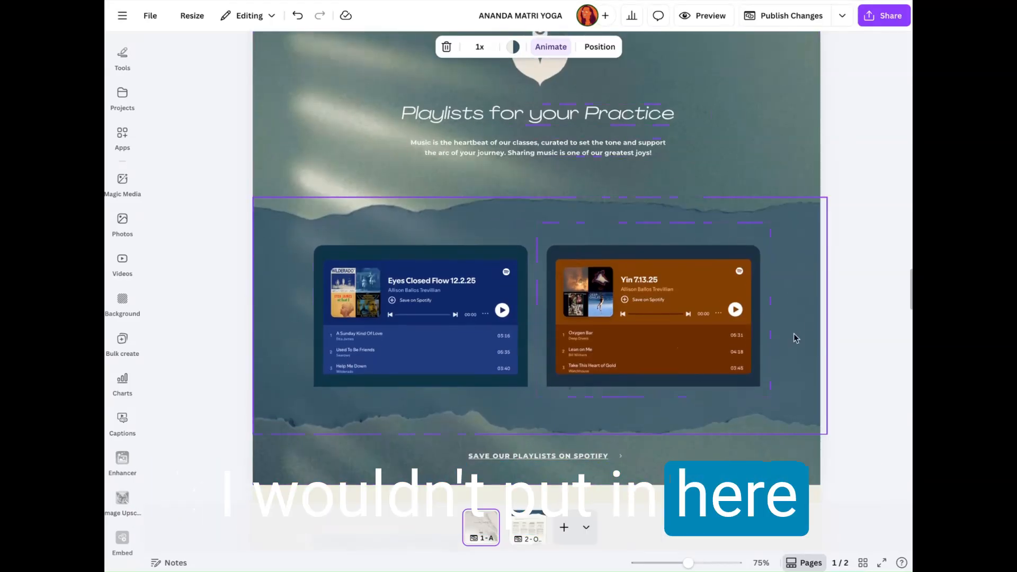
scroll(725, 345, down, 3)
scroll(724, 344, up, 4)
scroll(725, 344, up, 2)
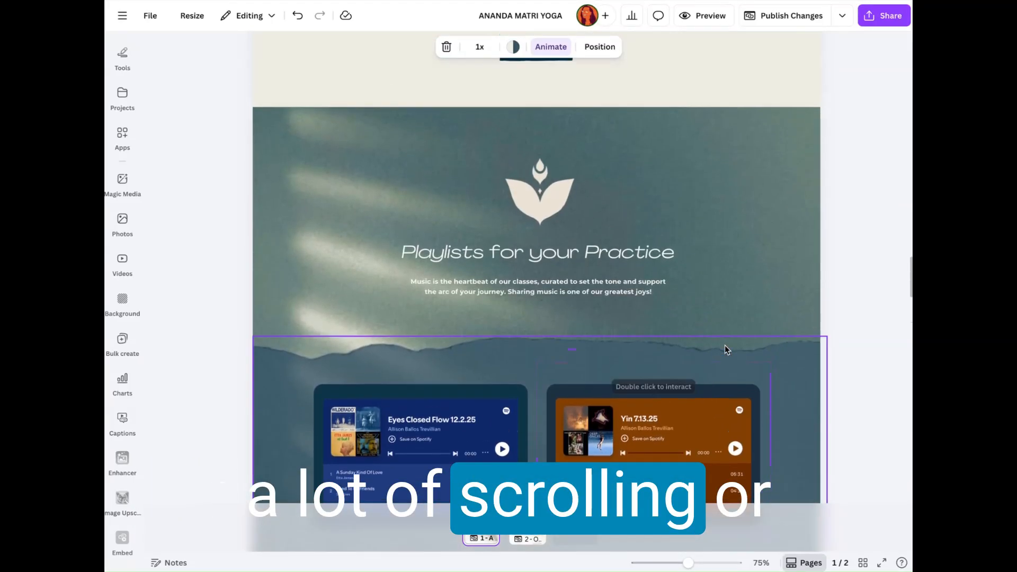
scroll(725, 345, down, 3)
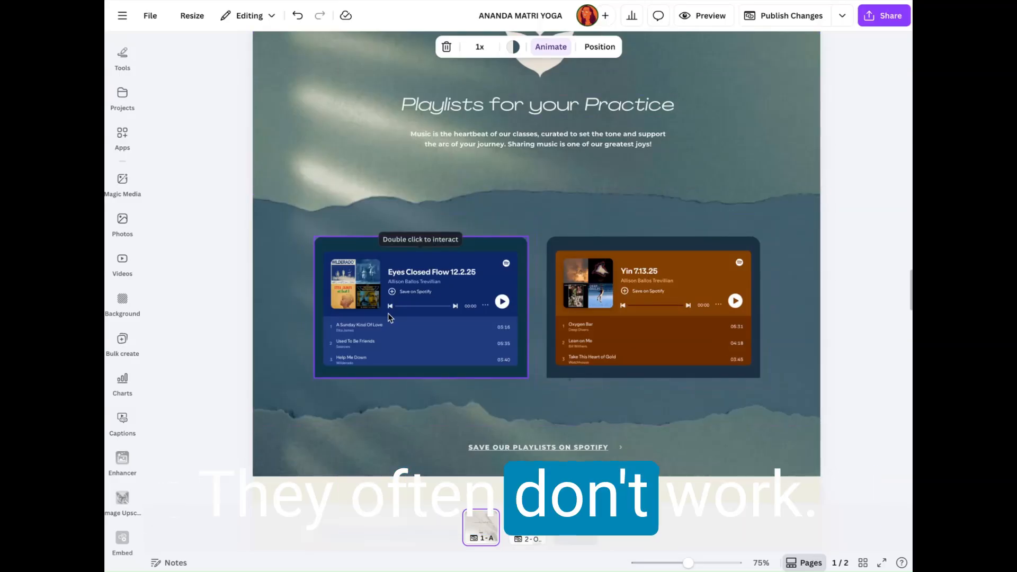
scroll(388, 313, down, 2)
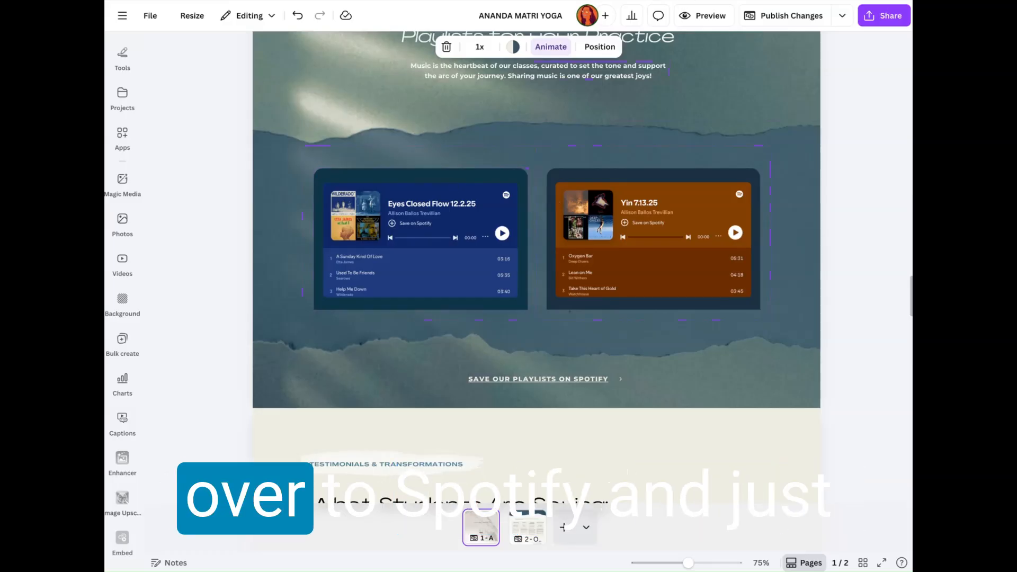
Step: Open Spotify in a new browser tab and bring up the embed options for the single Call Back My Power
key(ctrl+t)
text(spotify)
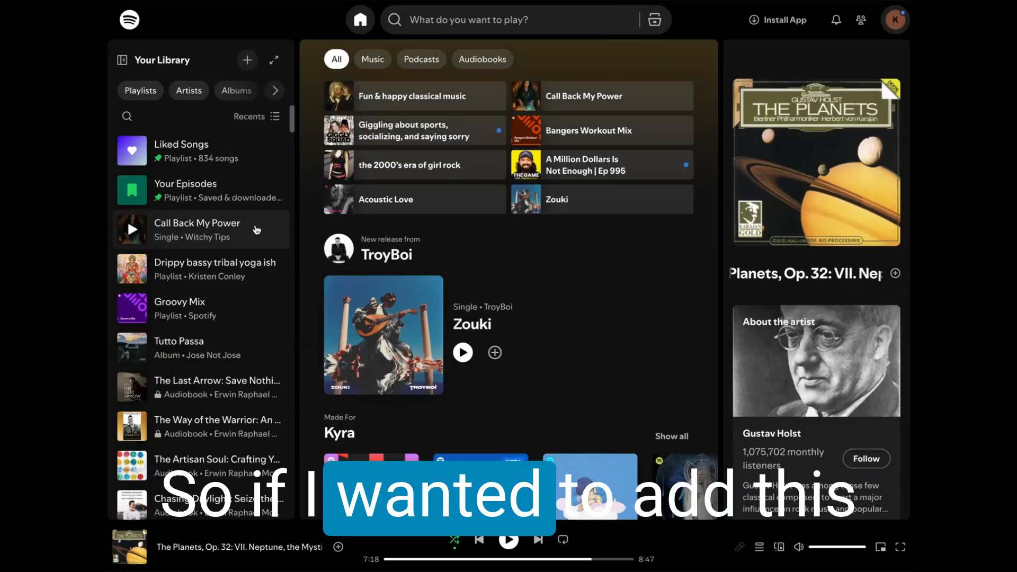
click(256, 231)
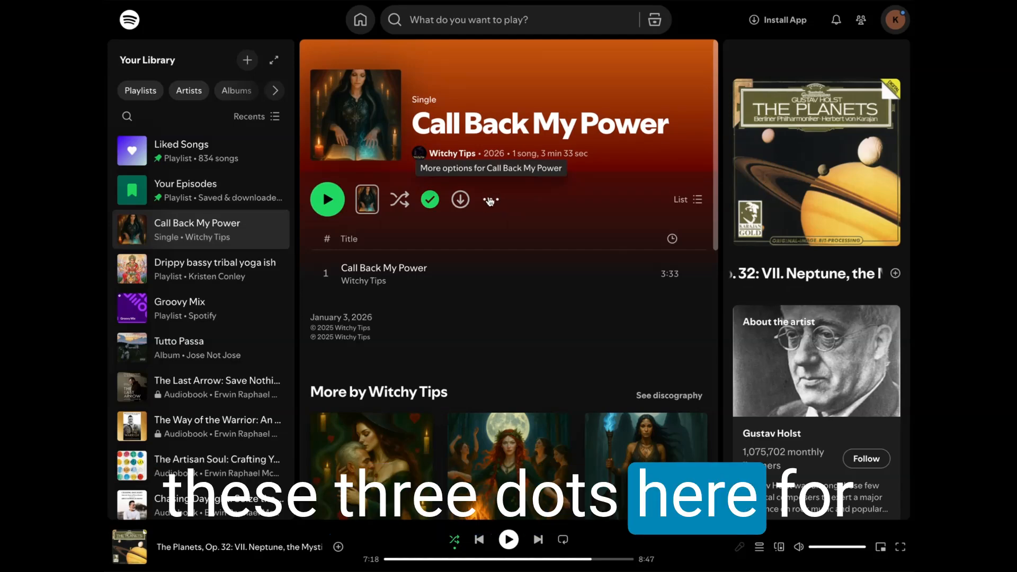
click(491, 201)
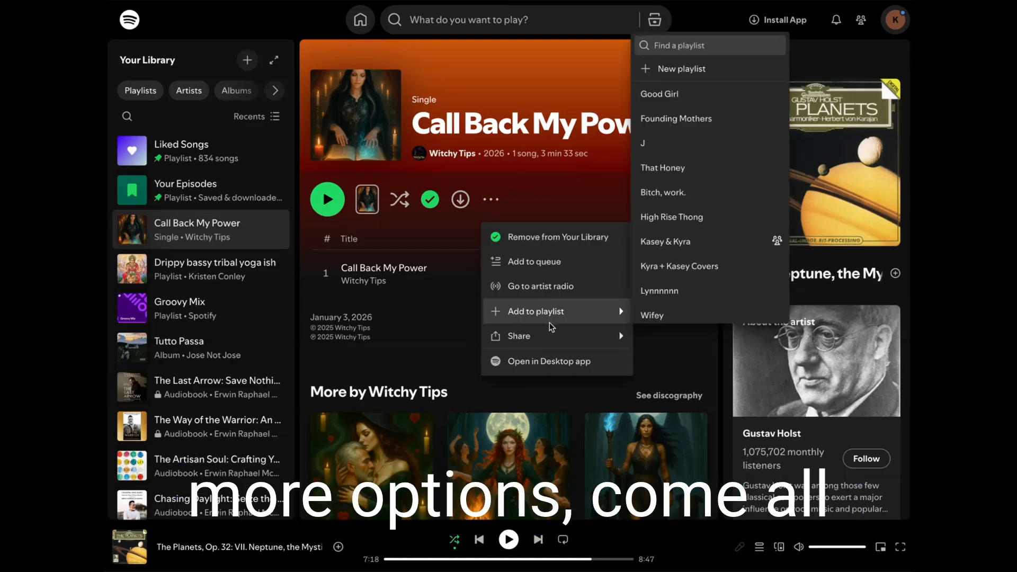
mouse_move(551, 336)
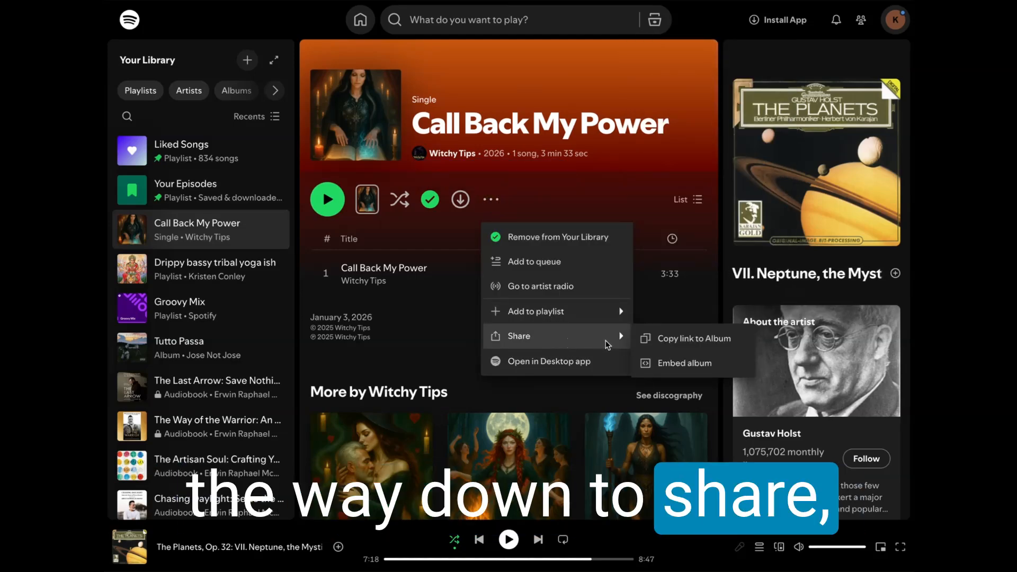
click(671, 363)
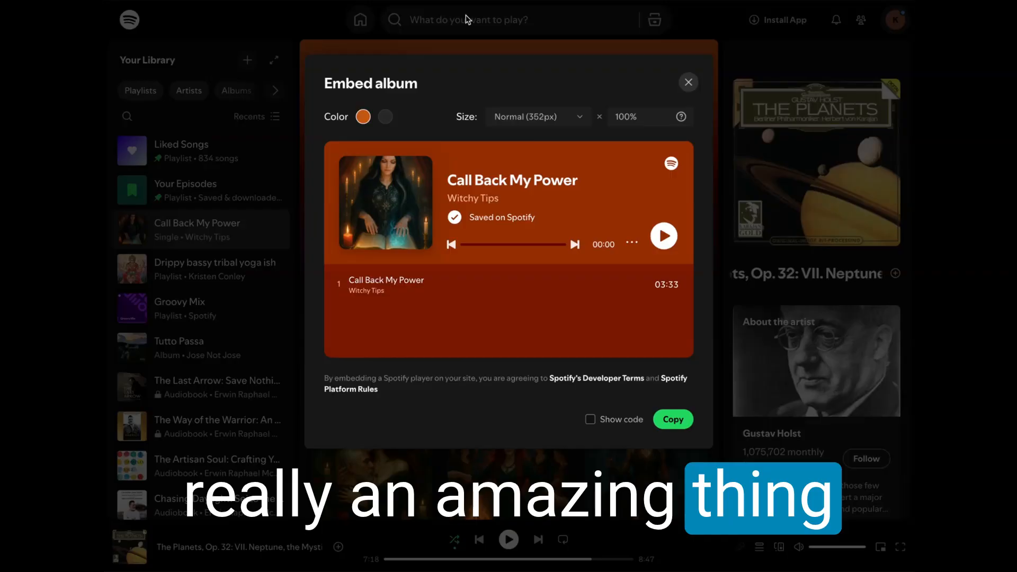
Step: Preview the dark colour, keep the orange one, set the embed size to Compact (152px) and copy the embed code
click(385, 117)
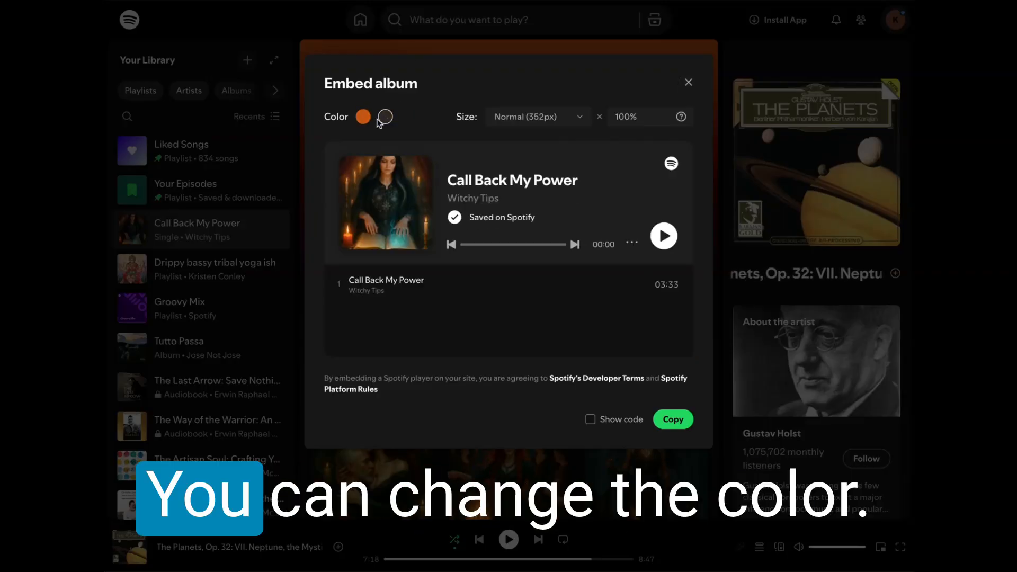
click(364, 117)
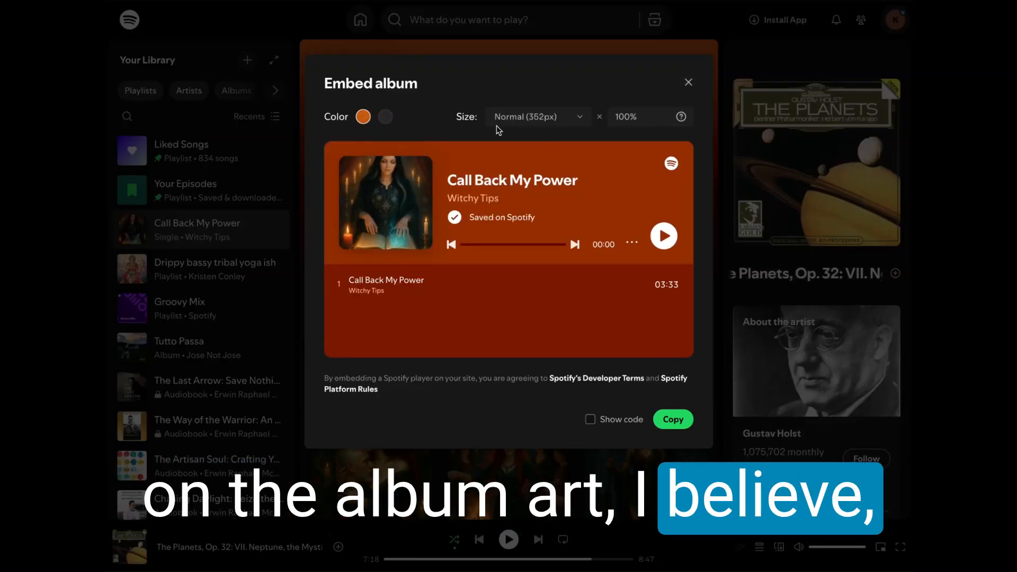
click(543, 117)
click(544, 132)
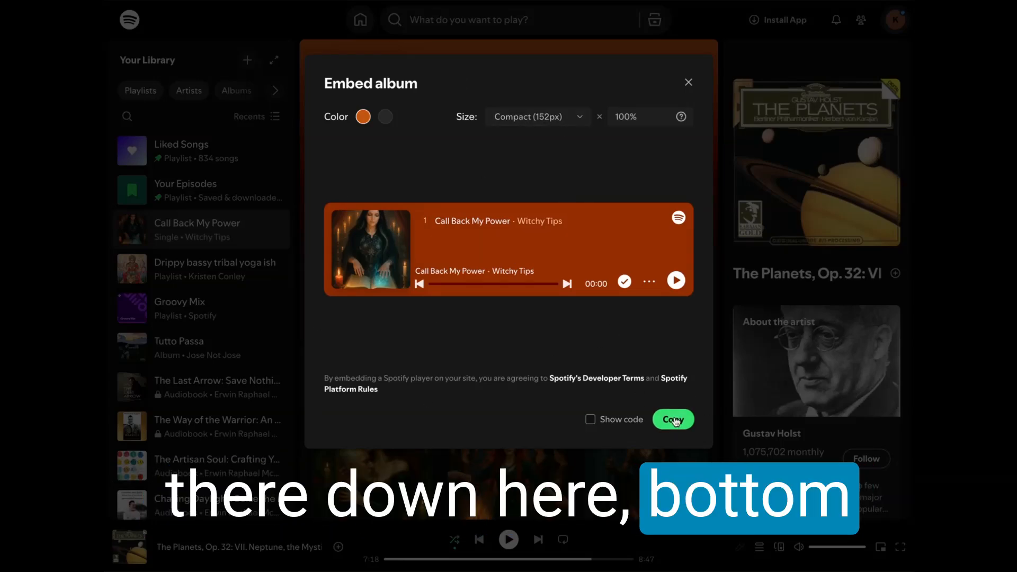
click(674, 420)
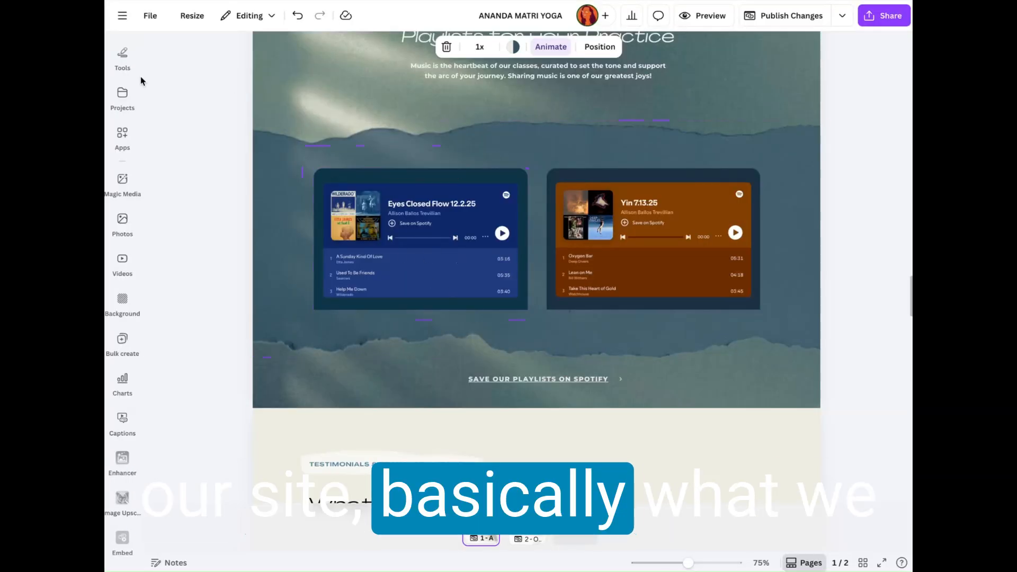
Step: Return to the app search results for embeds in the Canva design and open the Embed app
click(132, 135)
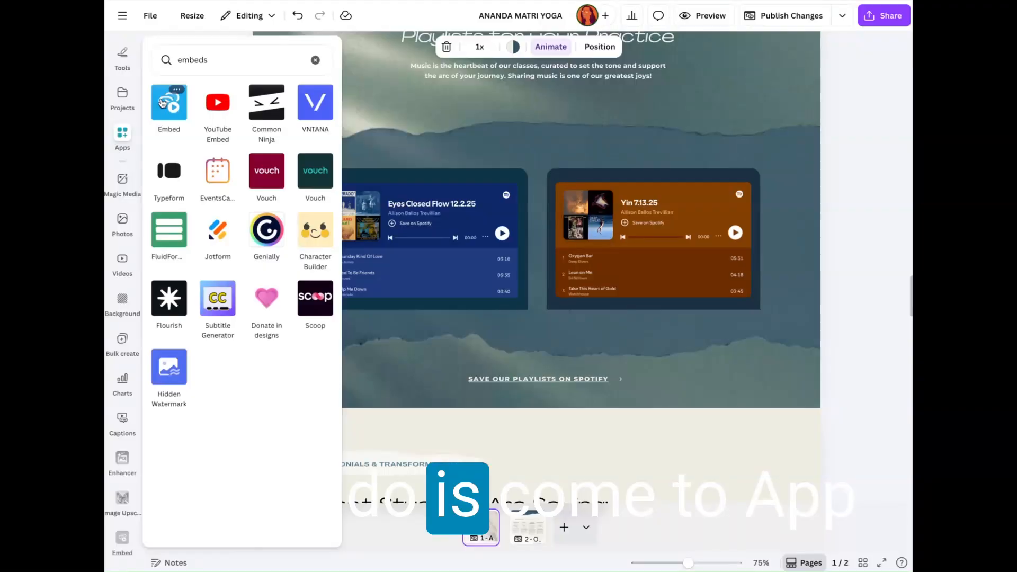
click(129, 135)
click(129, 136)
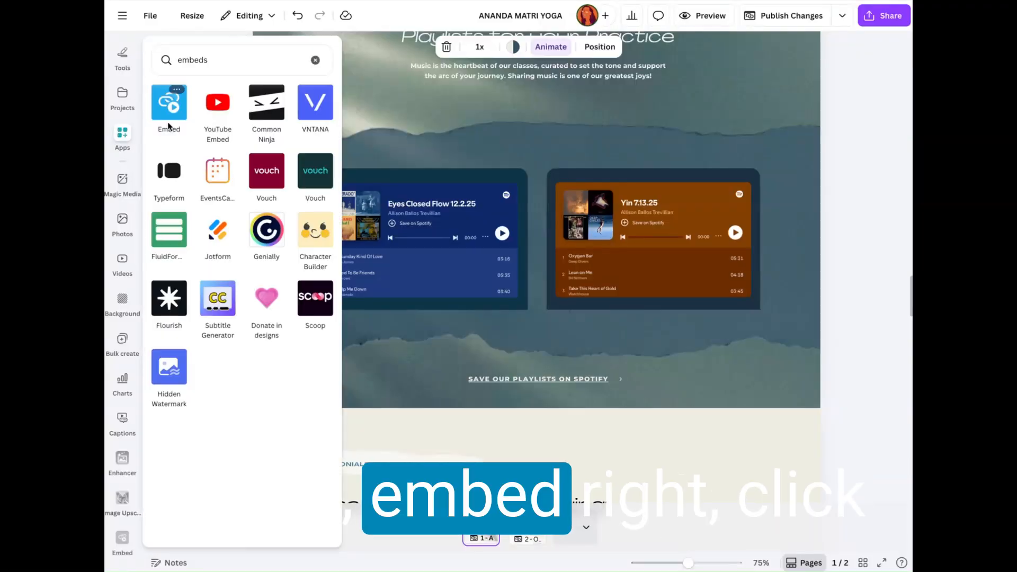
click(169, 121)
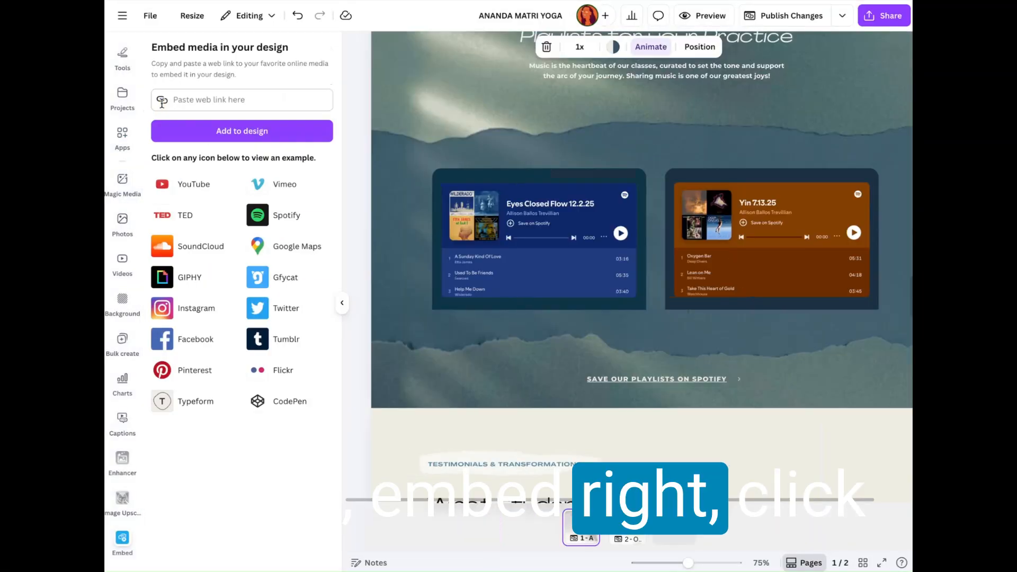
Step: Try to add the copied Spotify iframe code to the design as a web link, and clear the code from the link field
click(197, 99)
key(ctrl+v)
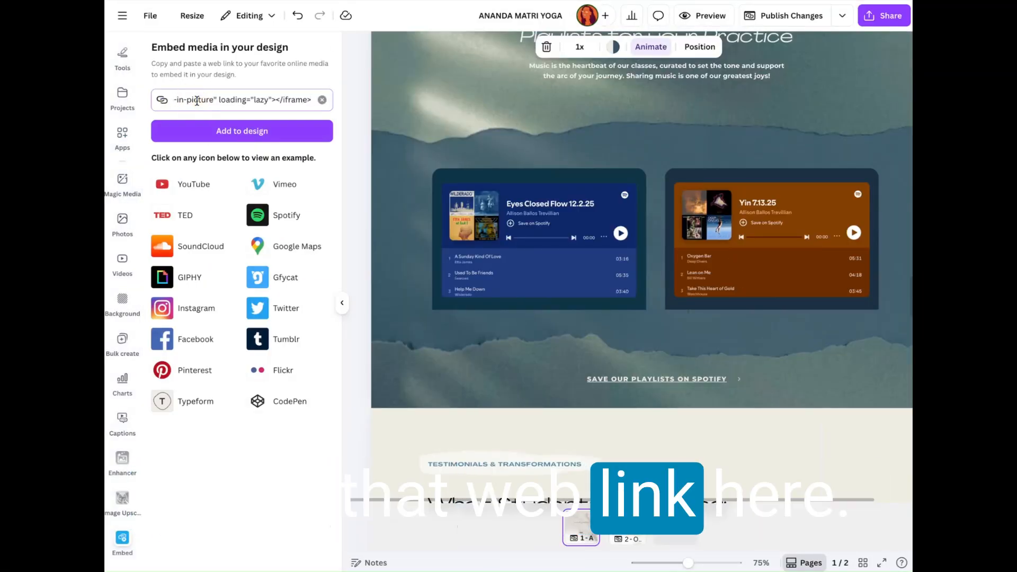
click(242, 136)
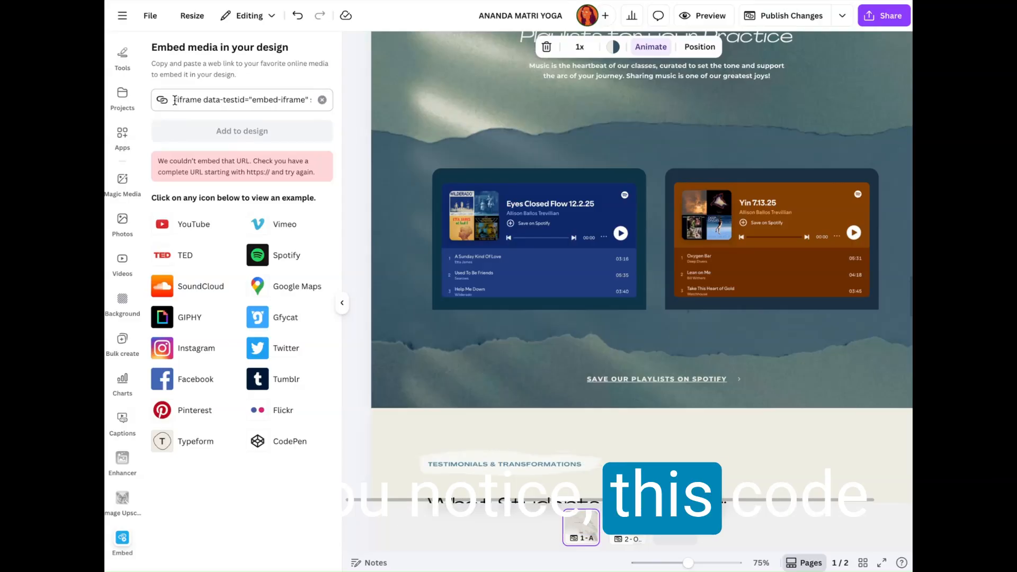
triple_click(219, 99)
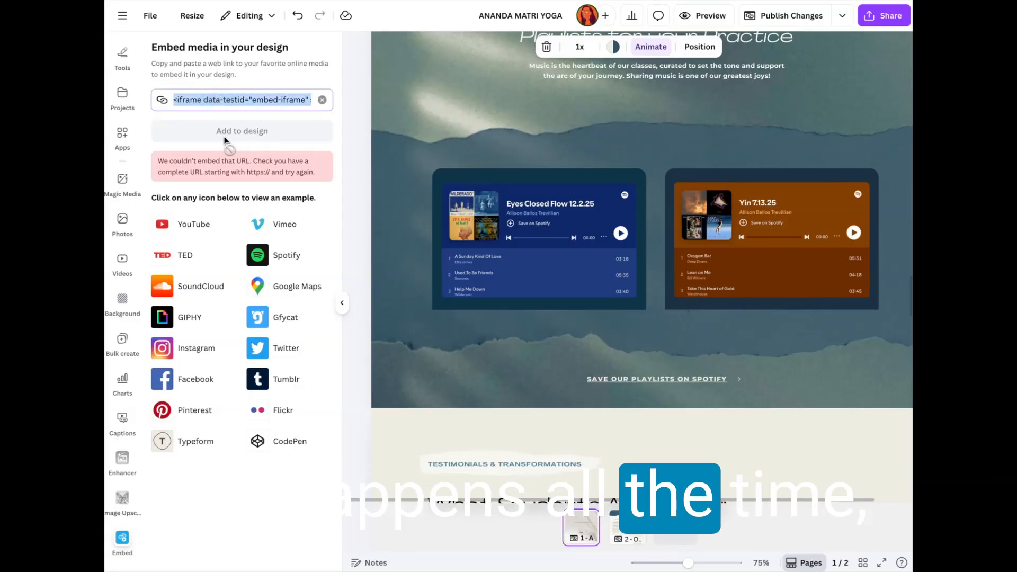
key(BackSpace)
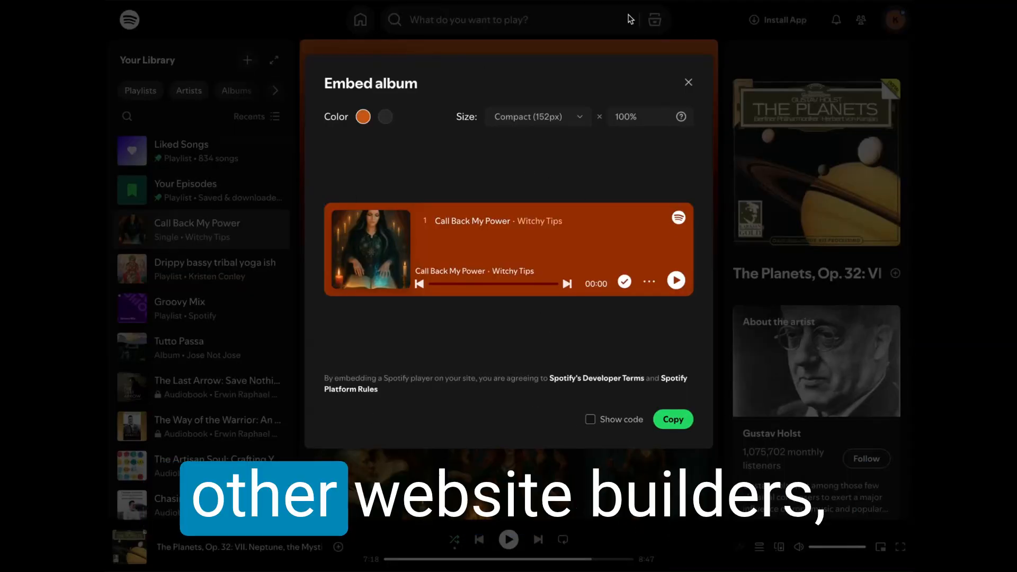
Step: In Spotify, close the album embed options and copy the share link to the Call Back My Power album
click(687, 83)
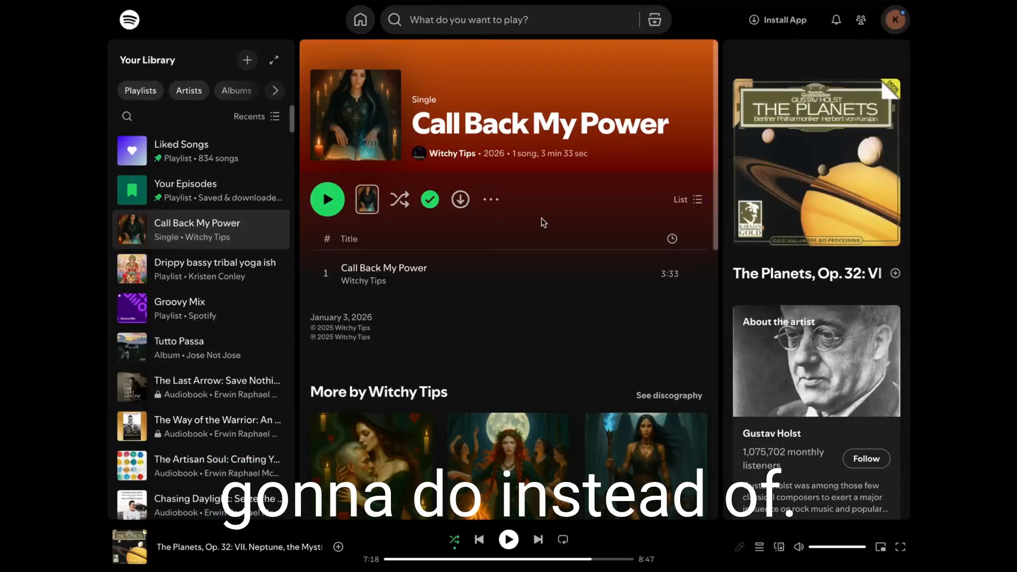
click(491, 199)
mouse_move(561, 339)
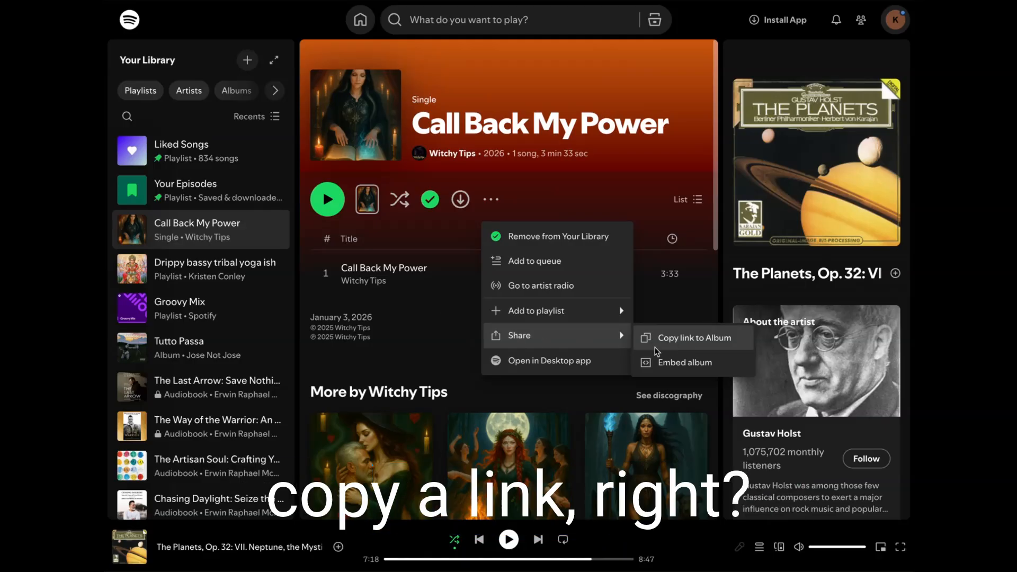
click(681, 343)
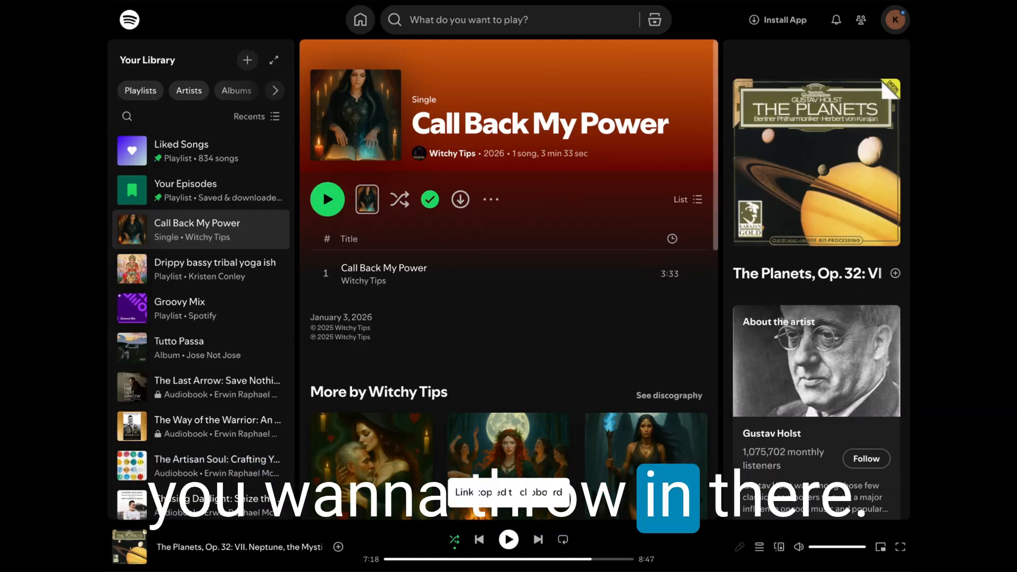
click(497, 200)
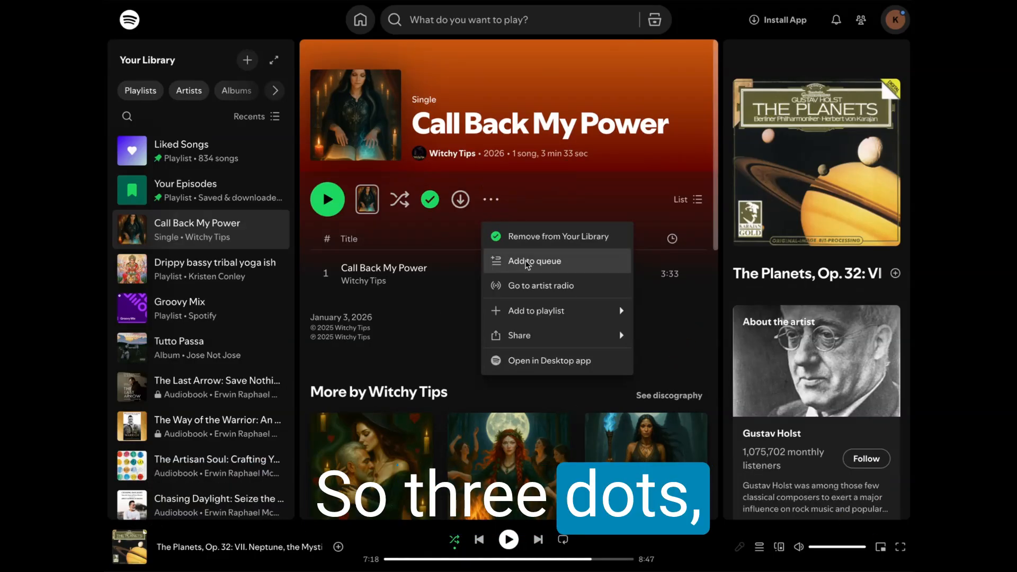
mouse_move(563, 336)
click(685, 348)
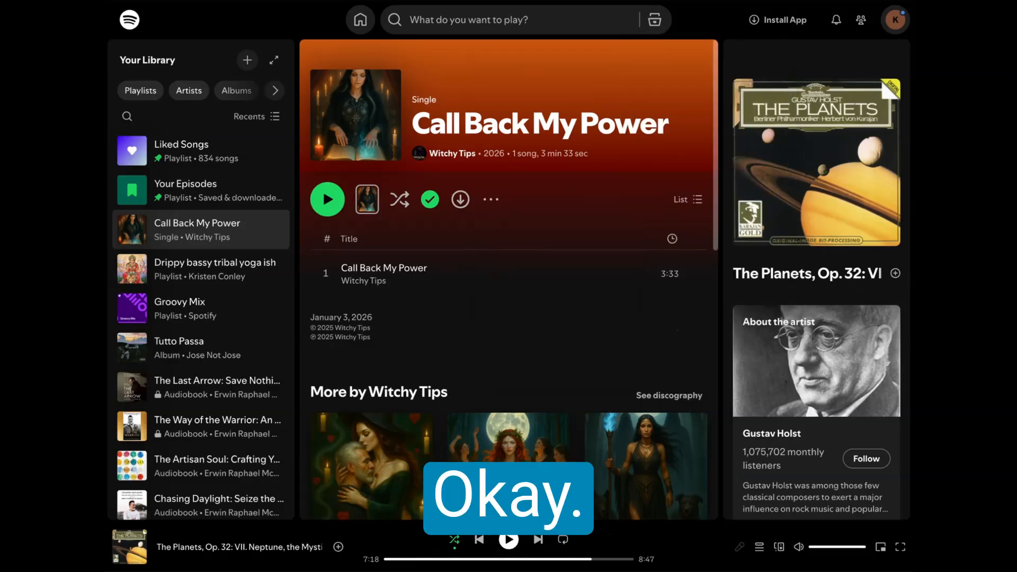
Step: Back in Canva, embed the Call Back My Power player from the copied album link and place it above the two playlists
click(307, 1)
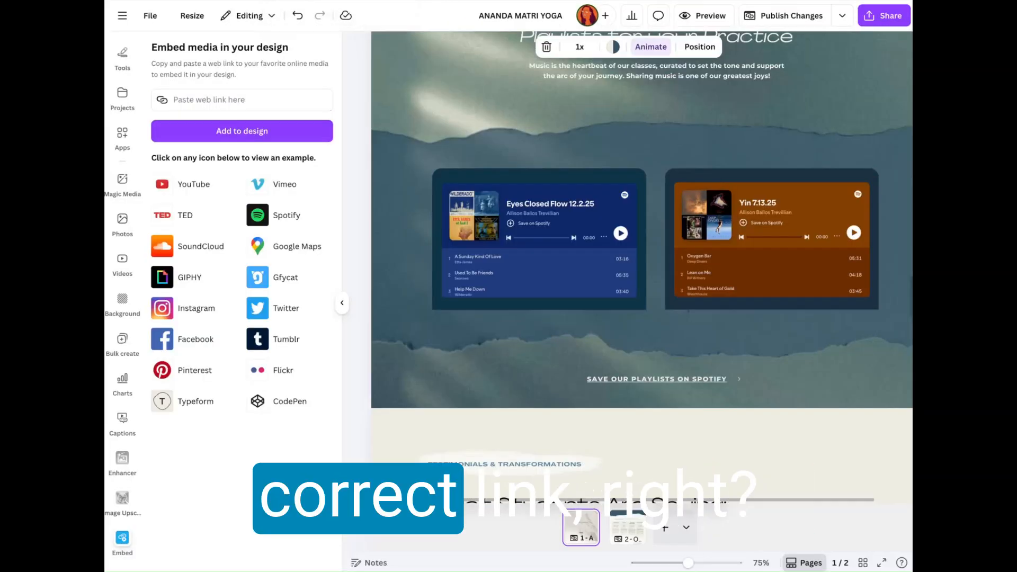
click(233, 99)
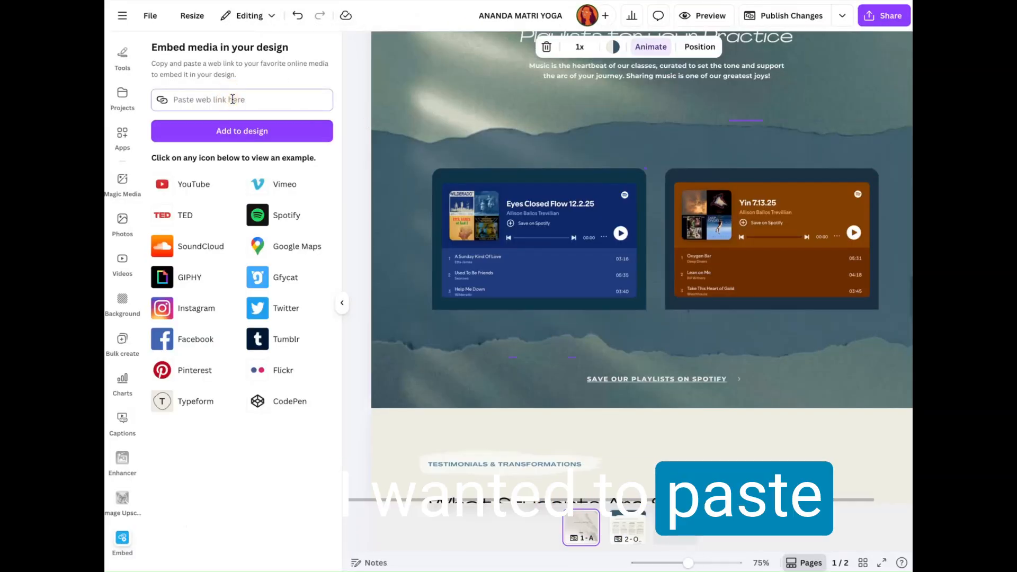
key(ctrl+v)
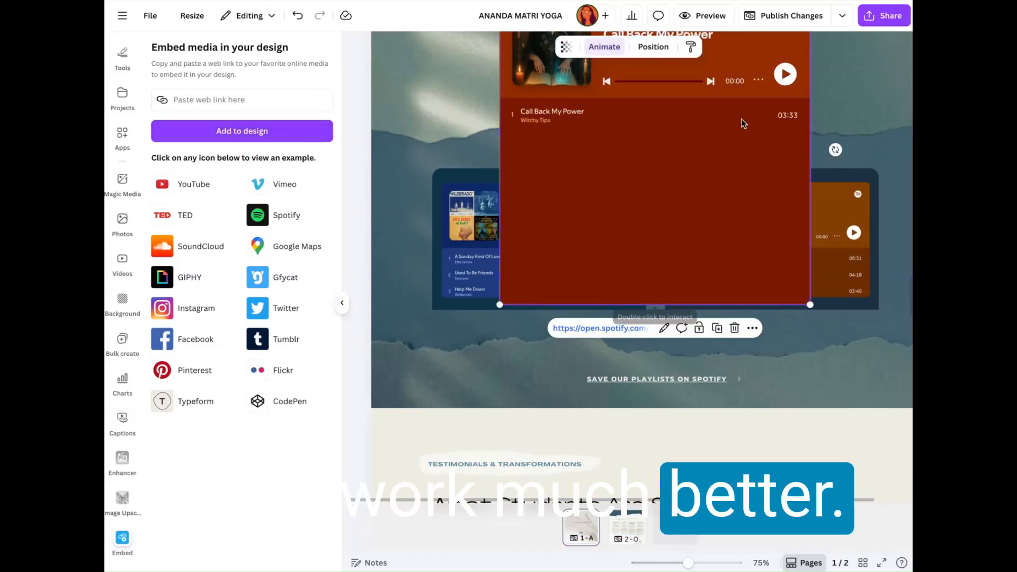
scroll(741, 122, up, 3)
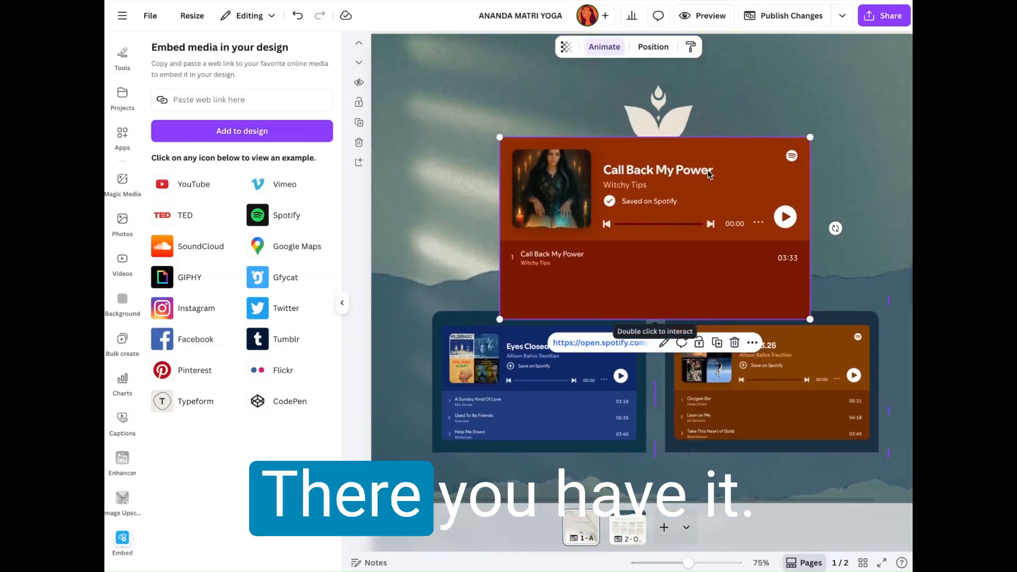
drag(747, 169, 676, 137)
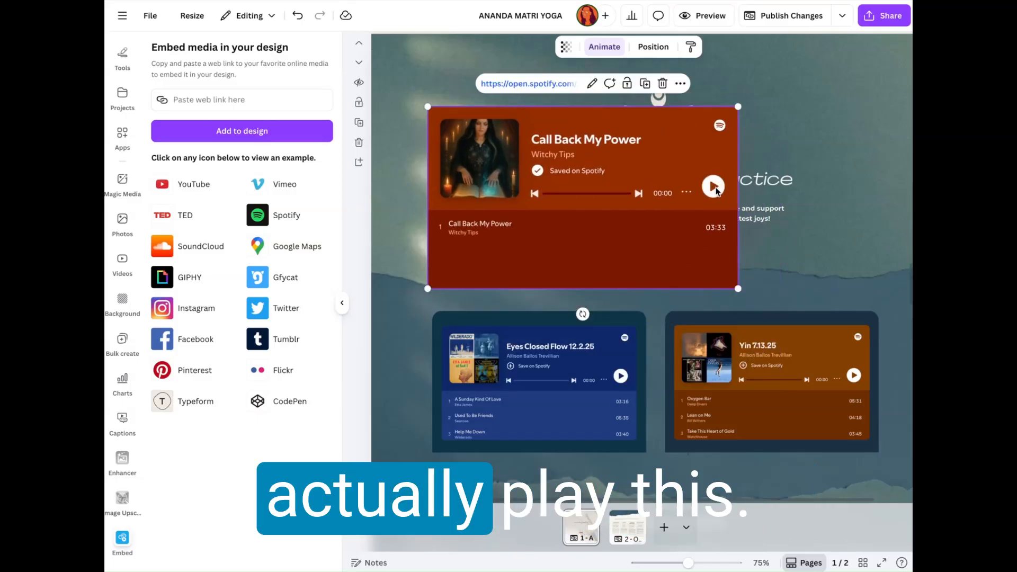
Step: Check the additional options of the Call Back My Power embed and try to play it in the editor
click(680, 84)
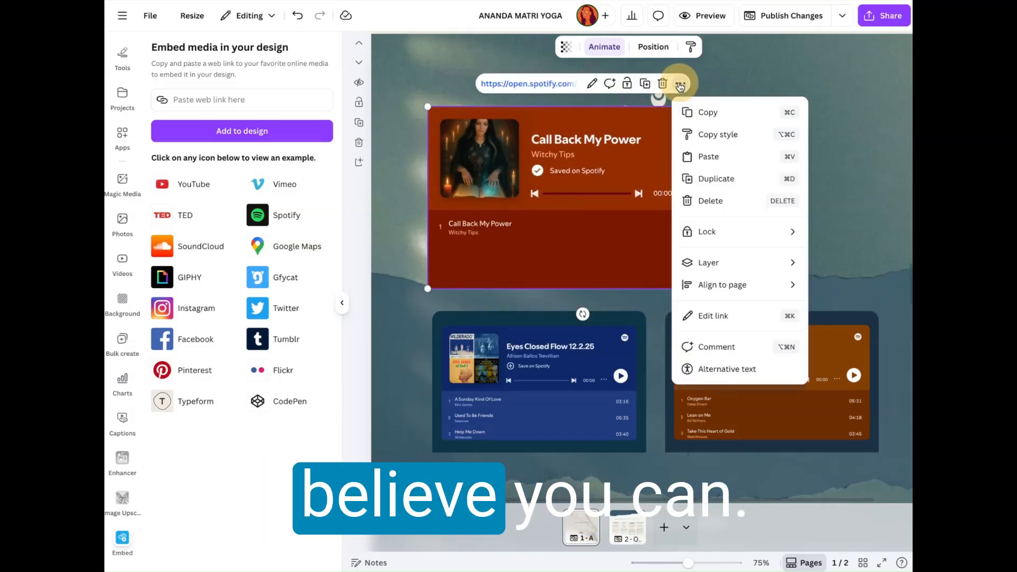
click(629, 243)
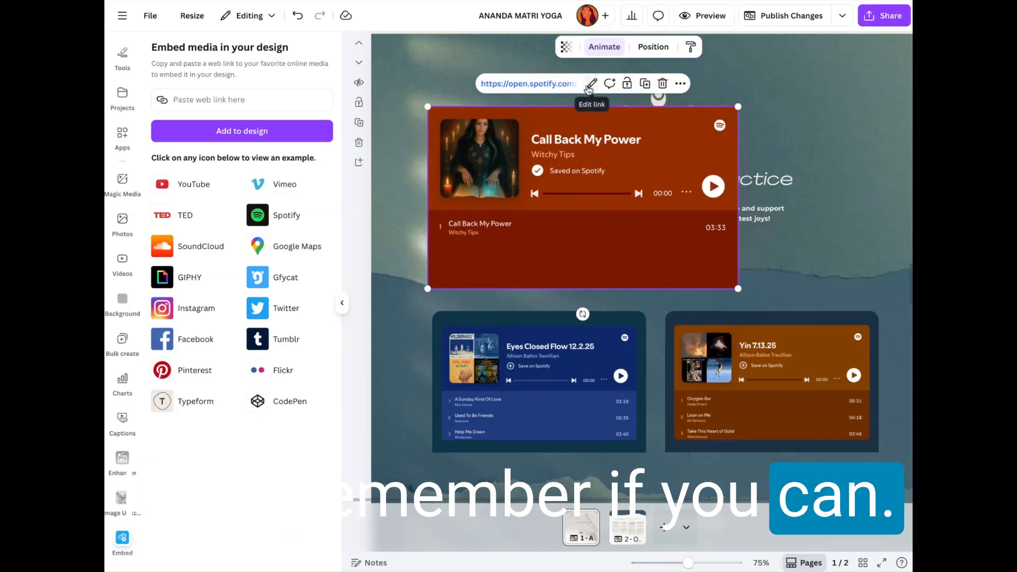
click(819, 93)
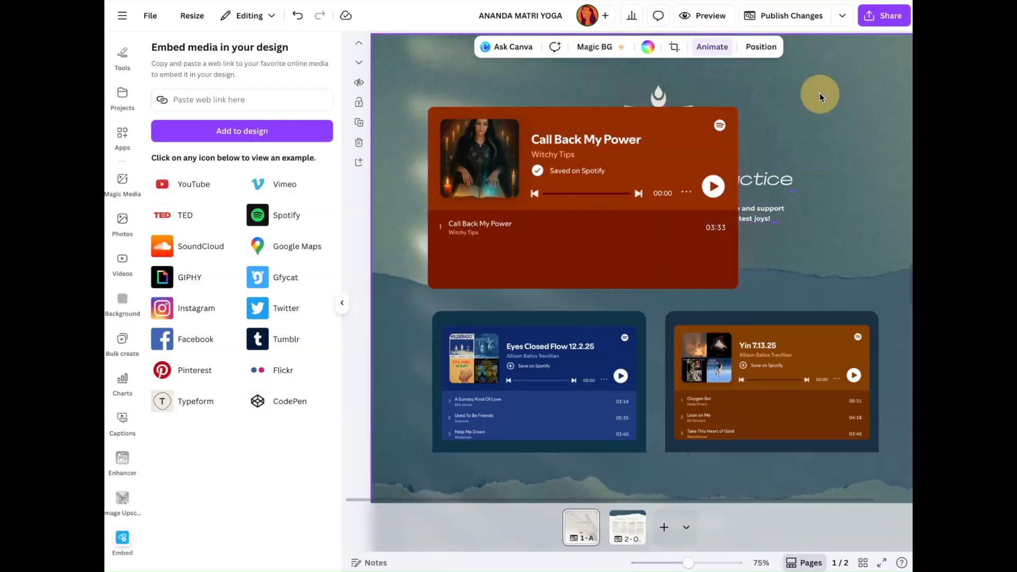
click(714, 189)
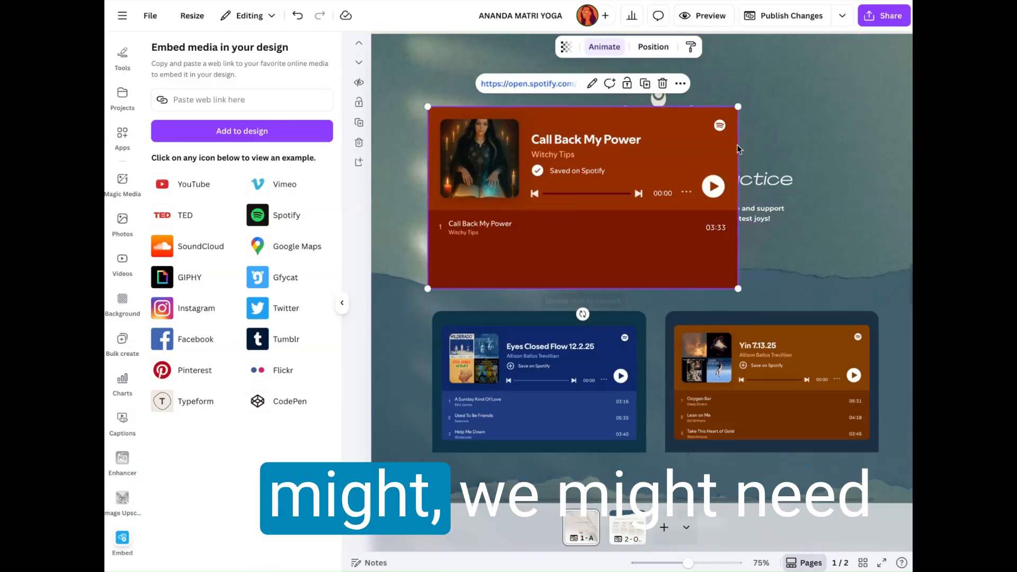
Step: Shrink the Call Back My Power player to about one playlist frame's width and centre it over the lower part of the two playlists
drag(739, 106, 646, 157)
scroll(598, 180, down, 3)
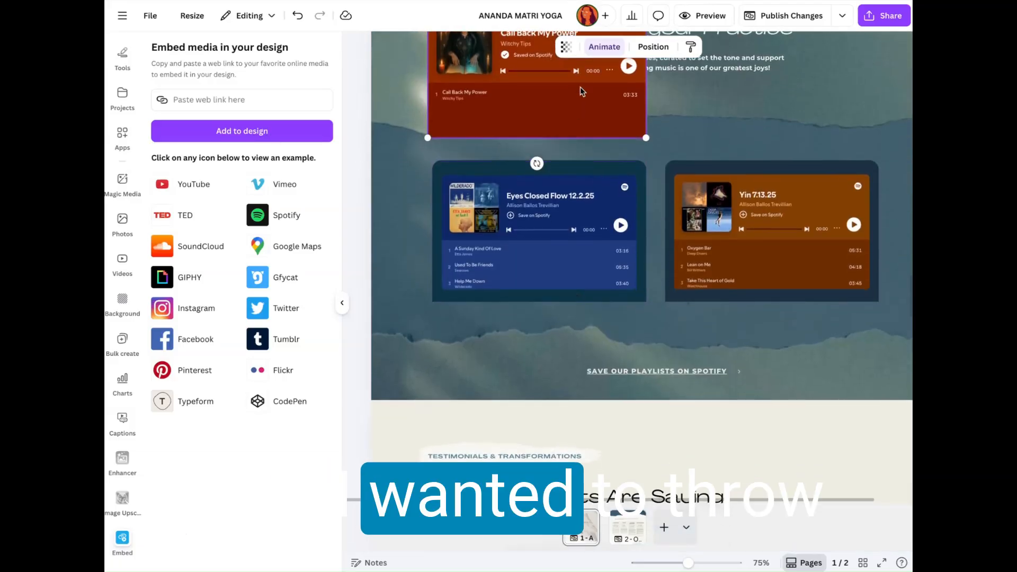
drag(587, 114, 713, 250)
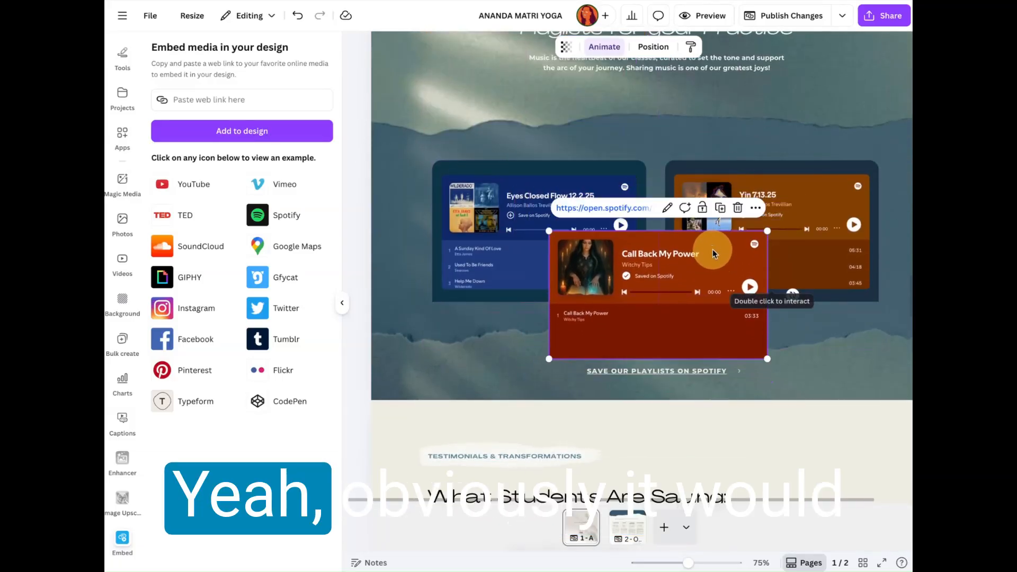
Step: Preview the website in desktop view and go through the homepage to the Playlists for your Practice section
scroll(741, 185, up, 2)
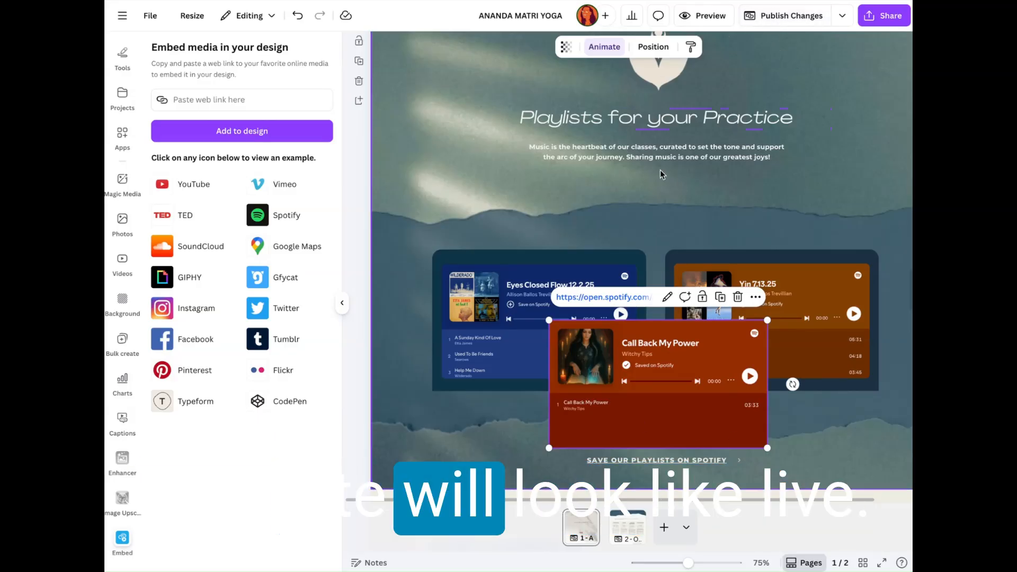
click(709, 17)
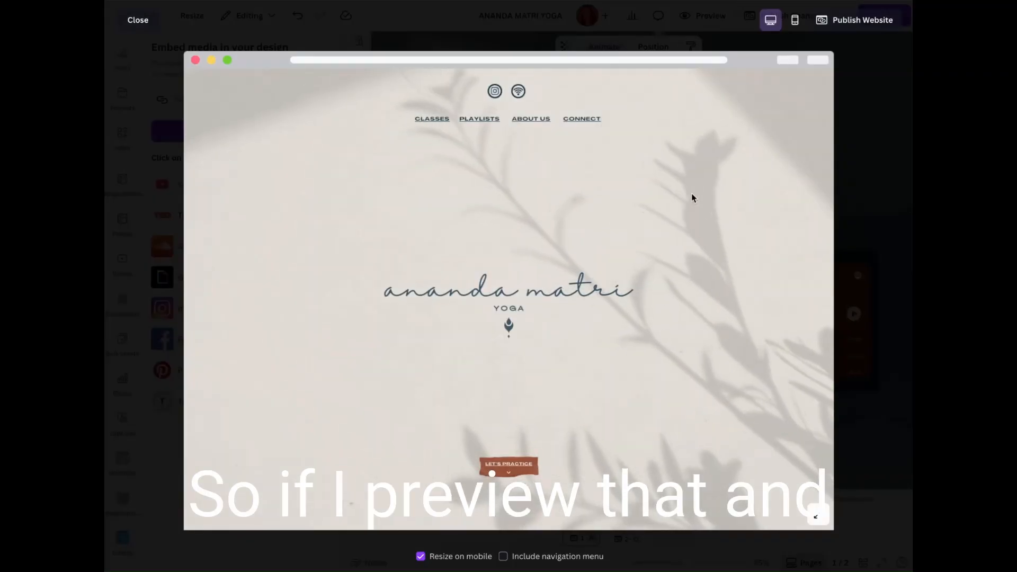
scroll(692, 198, down, 15)
scroll(692, 198, down, 12)
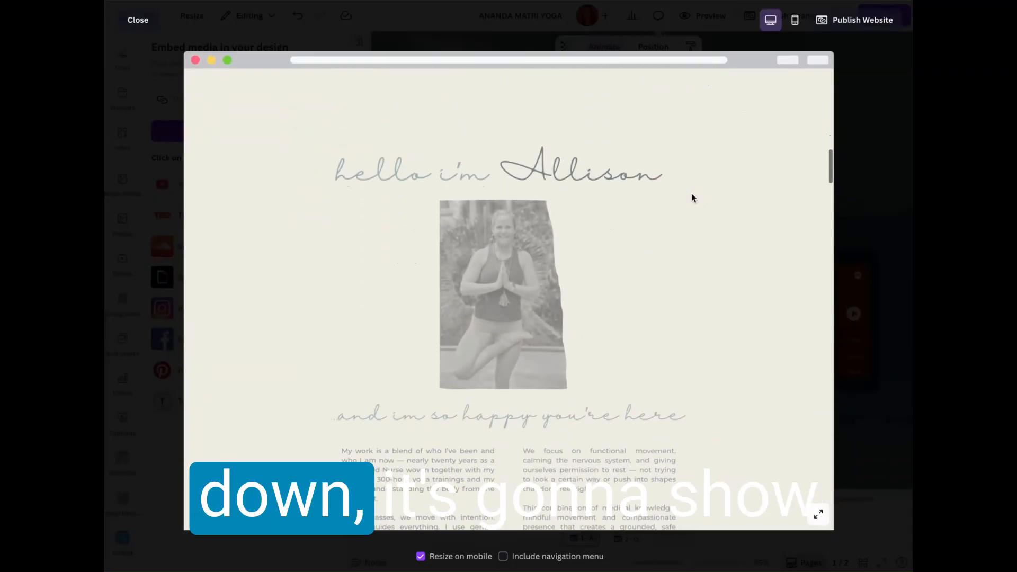
scroll(691, 198, down, 8)
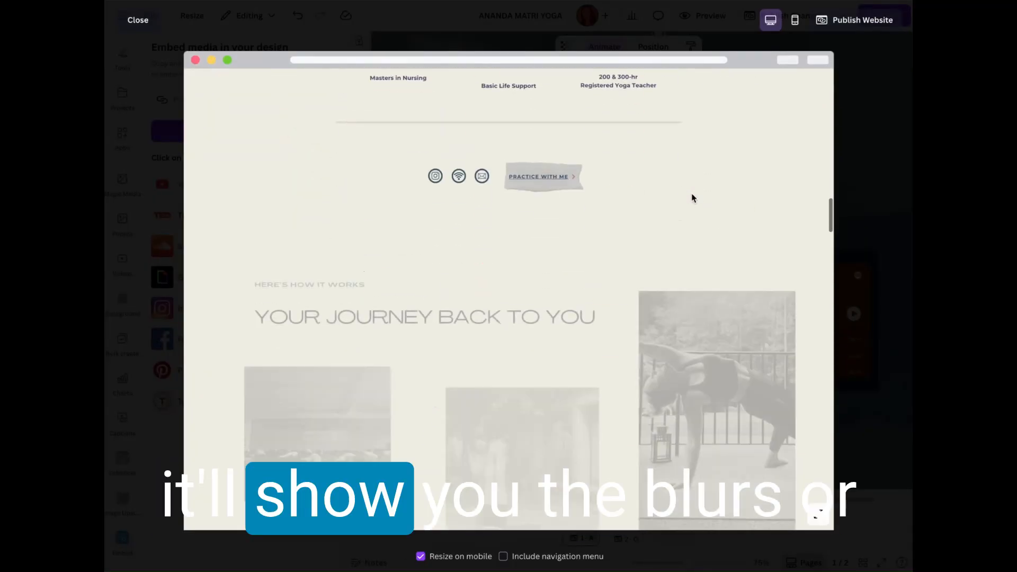
scroll(720, 196, down, 8)
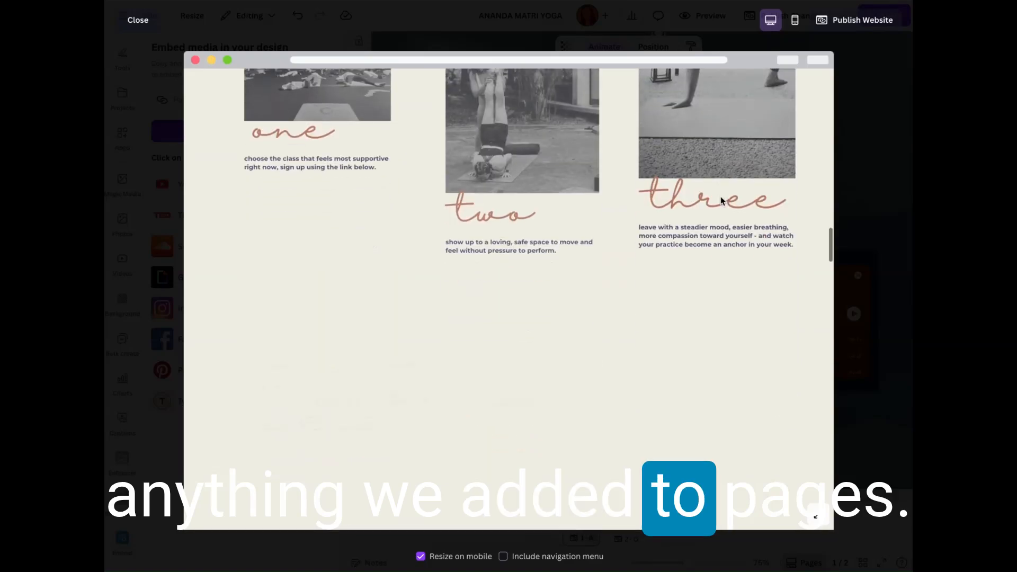
scroll(718, 348, down, 8)
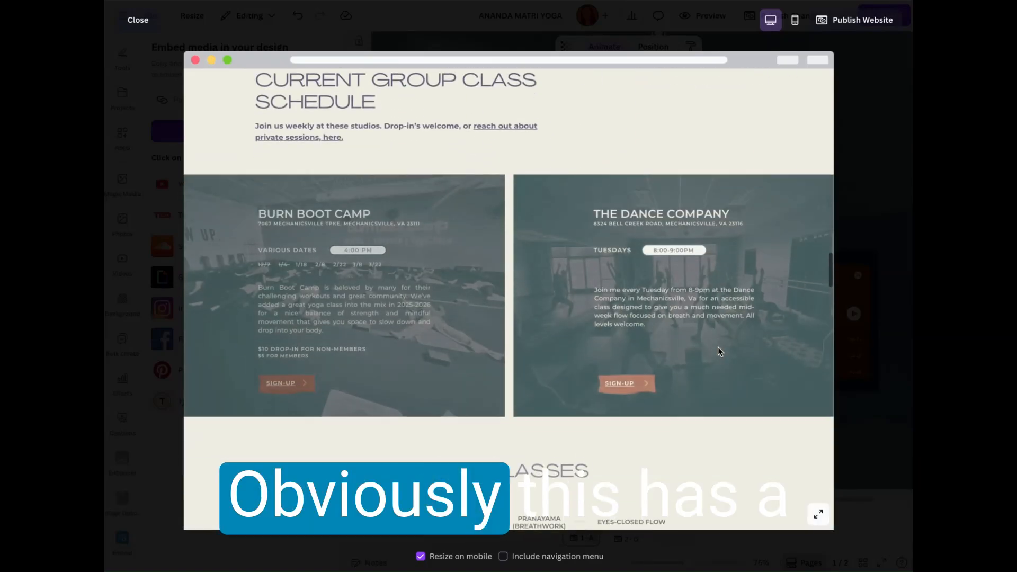
scroll(718, 350, down, 5)
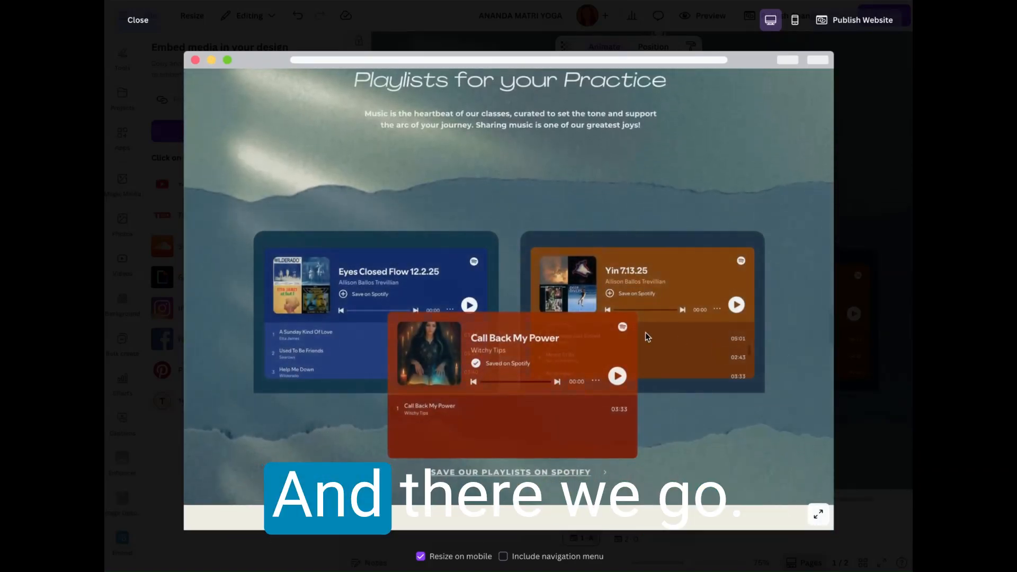
Step: Examine the embedded Spotify players in the preview and look through the Eyes Closed Flow 12.2.25 track list
scroll(734, 423, down, 3)
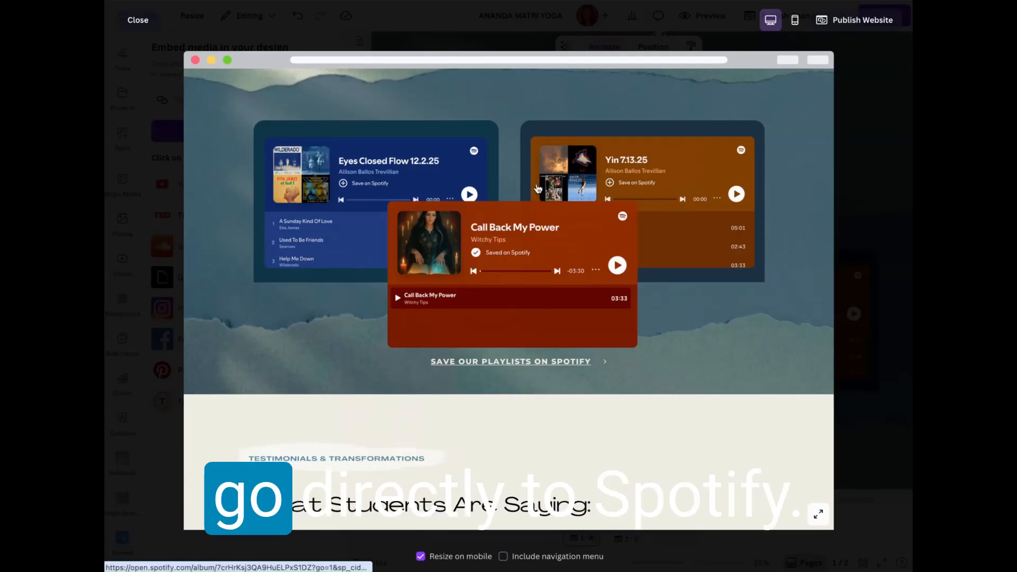
scroll(644, 290, down, 4)
scroll(644, 290, up, 5)
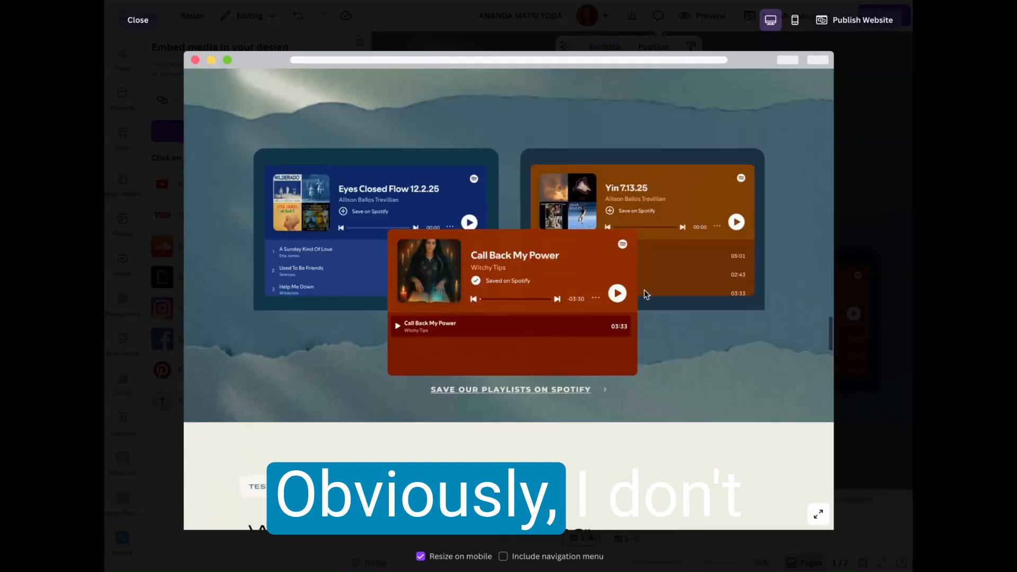
scroll(644, 286, down, 2)
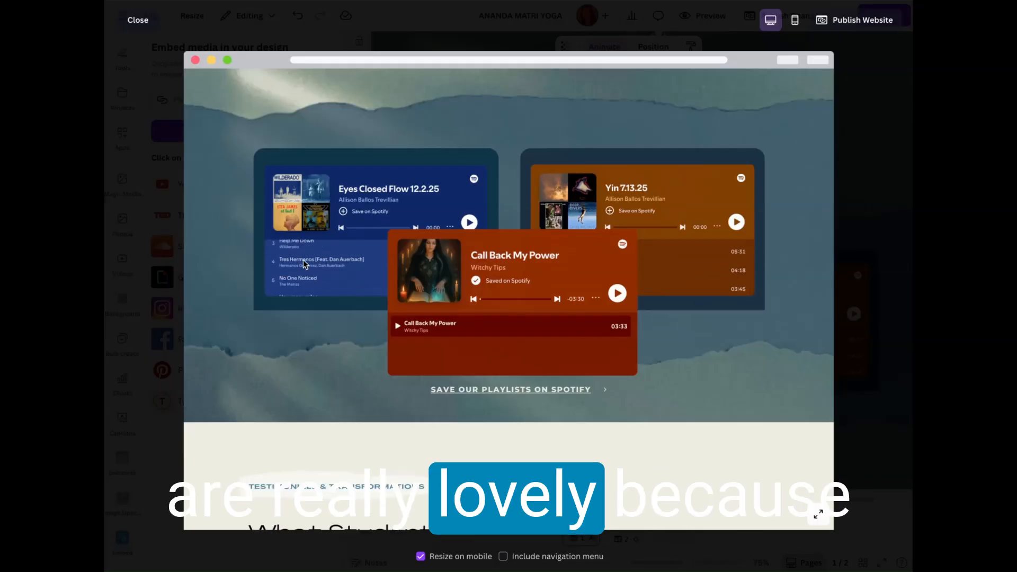
scroll(305, 263, down, 5)
scroll(305, 263, down, 1)
scroll(387, 206, up, 5)
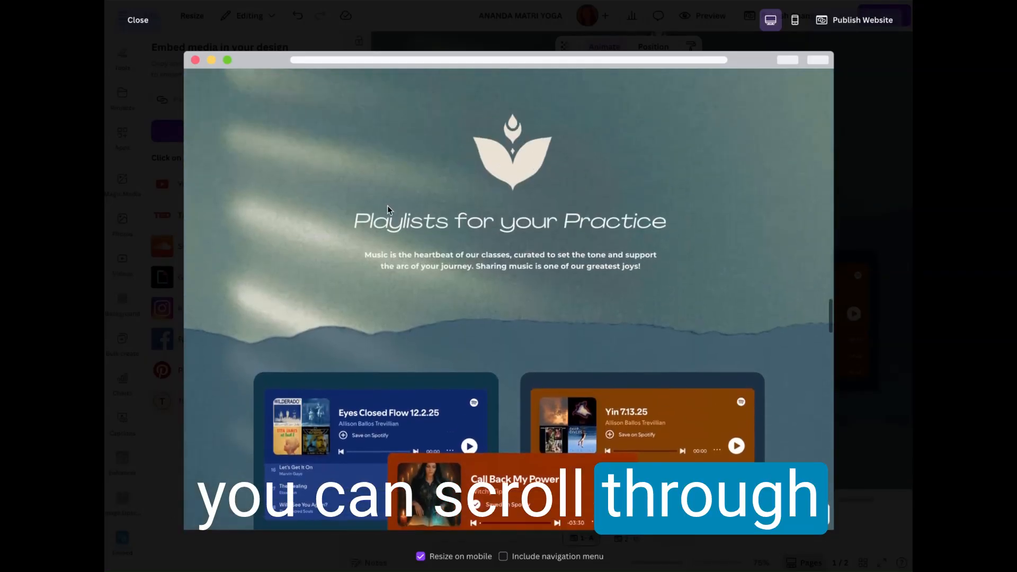
scroll(387, 206, down, 3)
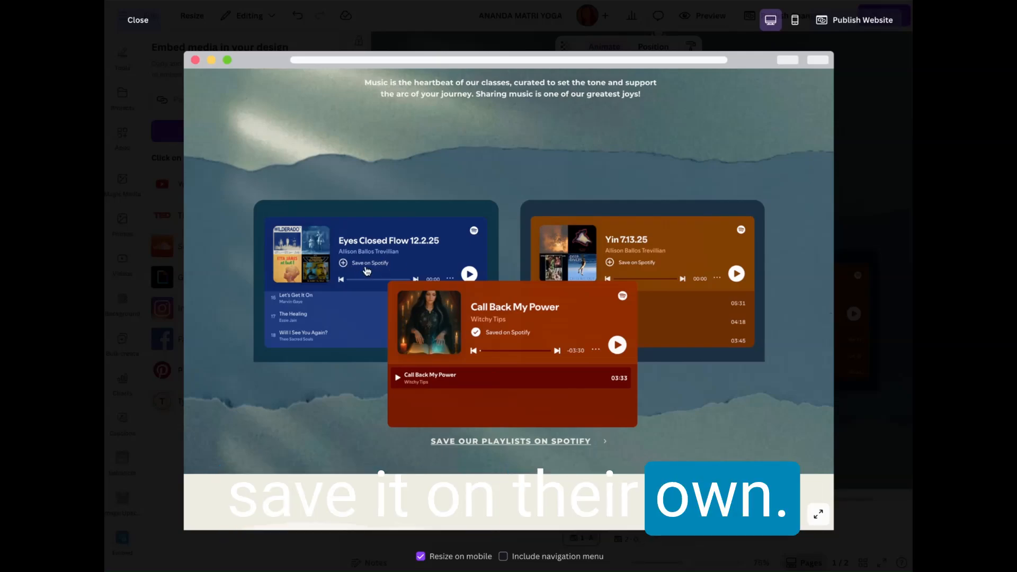
Step: Check the testimonials in the desktop preview, then switch to the mobile preview and go to the top of the homepage
scroll(533, 169, down, 10)
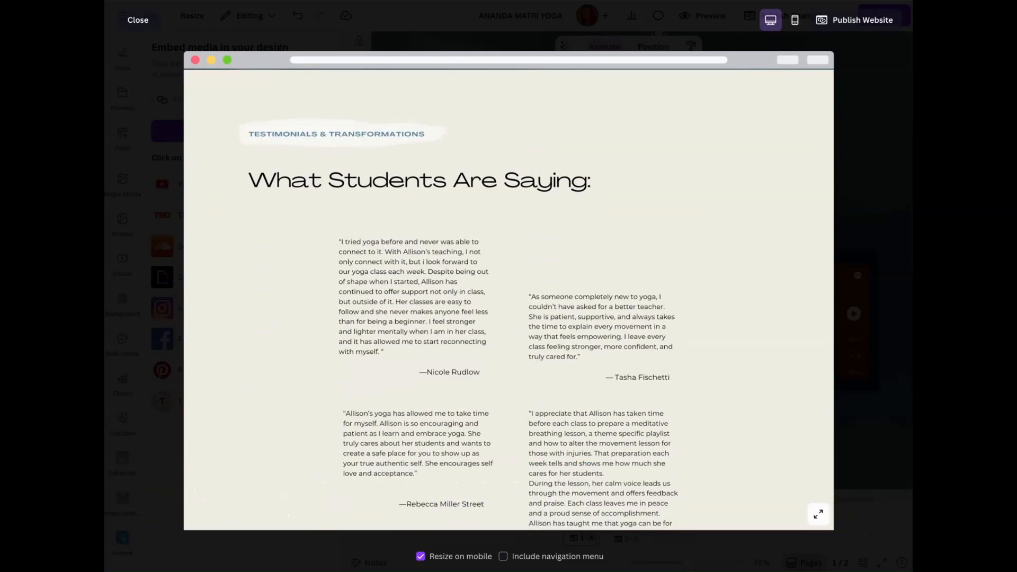
scroll(692, 322, down, 4)
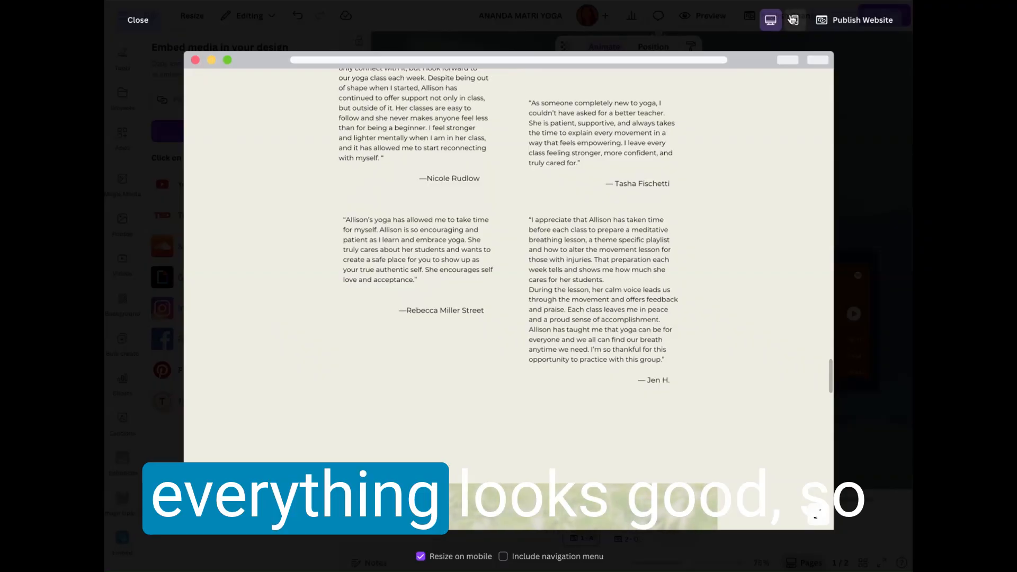
click(795, 22)
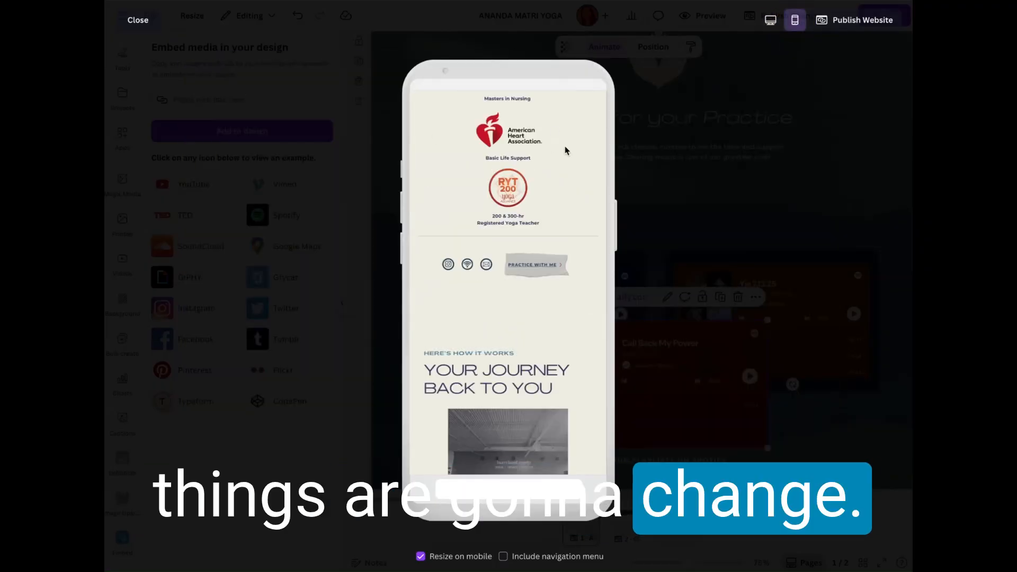
scroll(564, 145, up, 4)
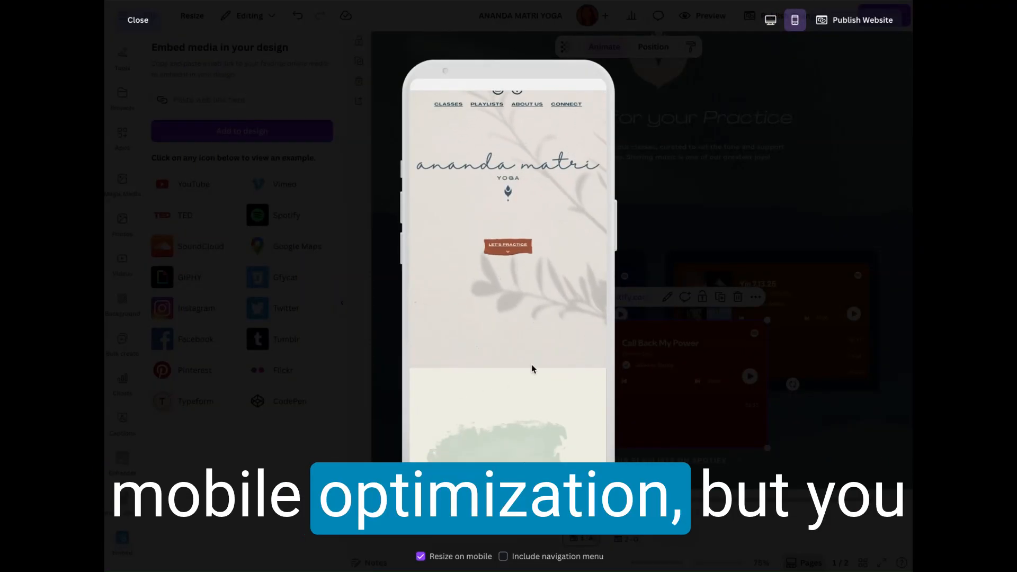
scroll(532, 364, up, 1)
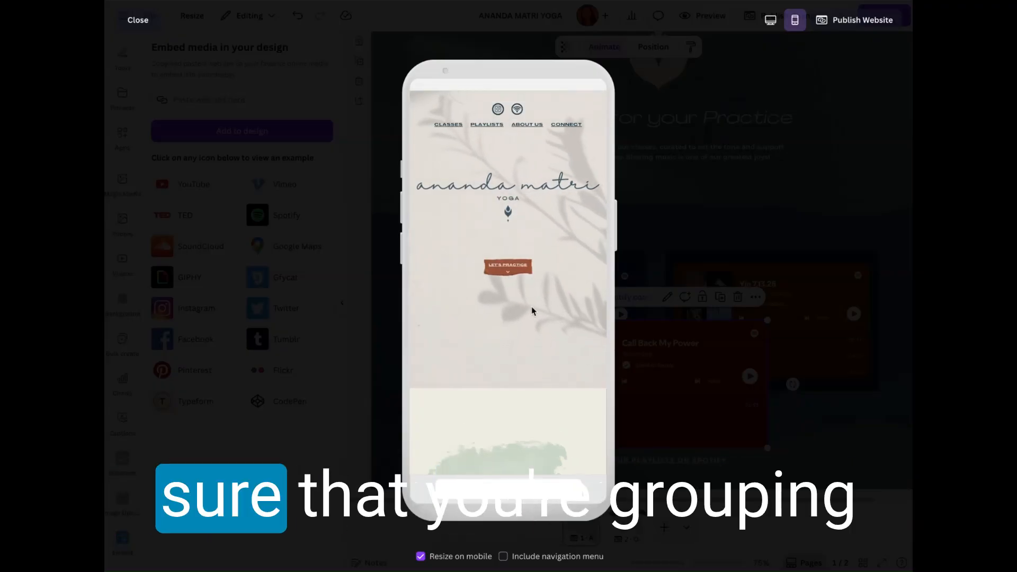
Step: Examine the mobile layout from the homepage introduction through the class schedule to the Playlists for your Practice section
scroll(531, 311, down, 5)
scroll(534, 316, down, 3)
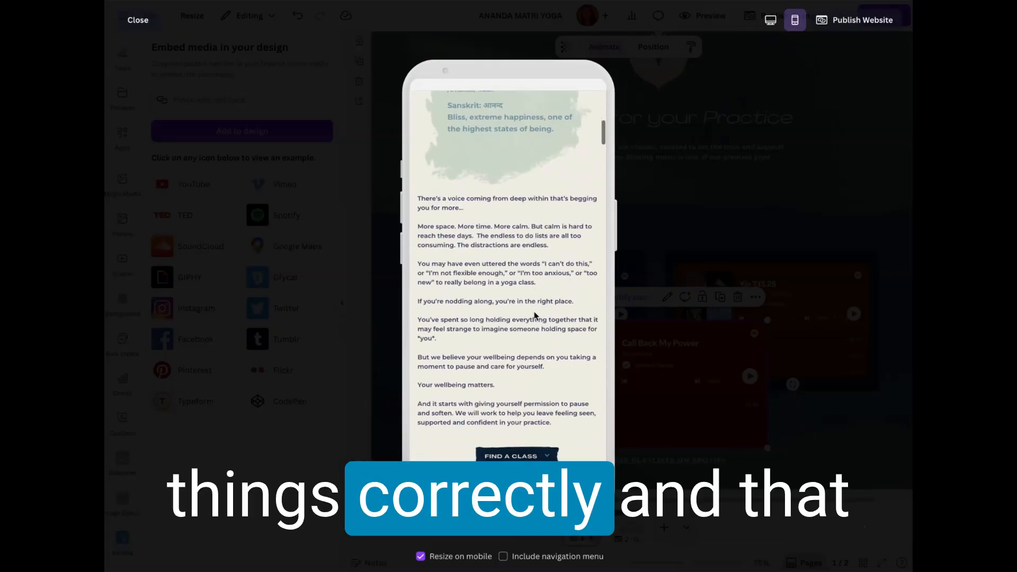
scroll(535, 316, down, 8)
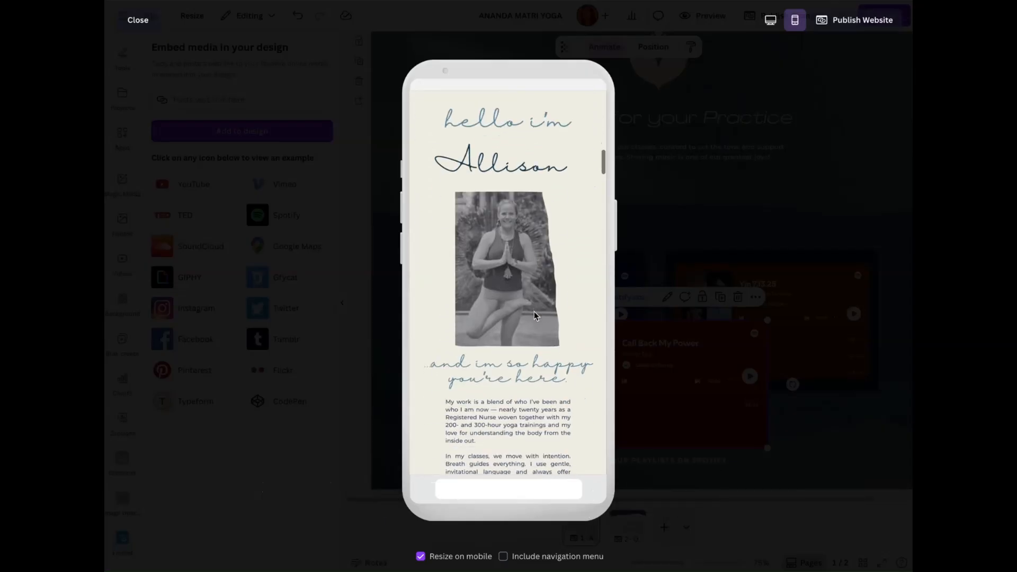
scroll(534, 316, up, 4)
scroll(534, 316, down, 10)
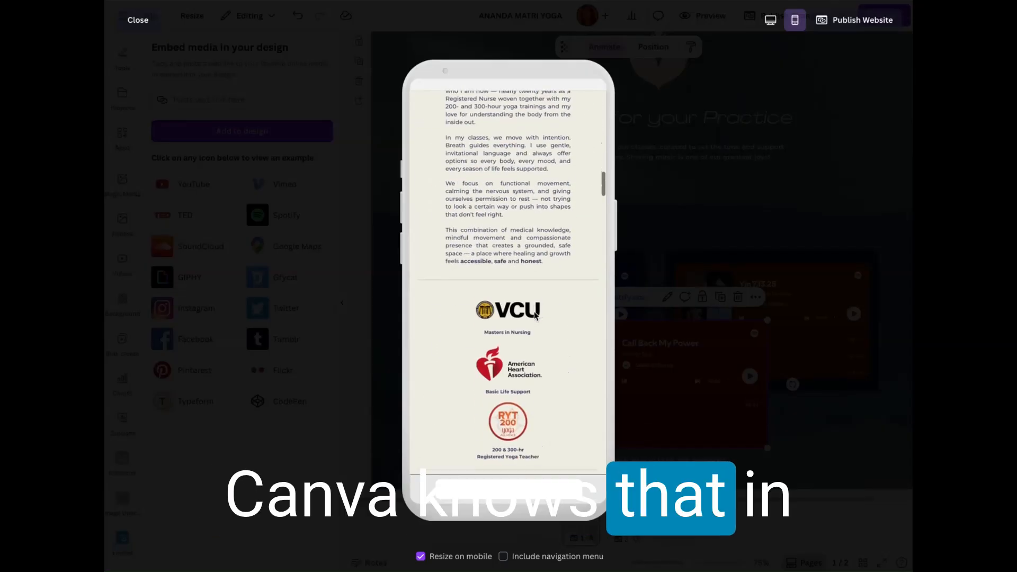
scroll(534, 315, down, 10)
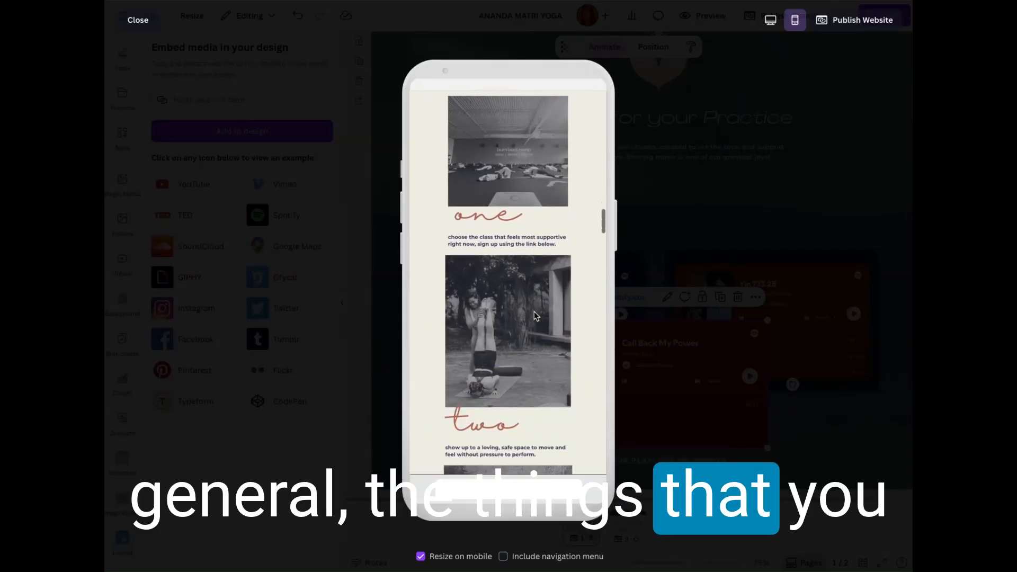
scroll(533, 314, down, 10)
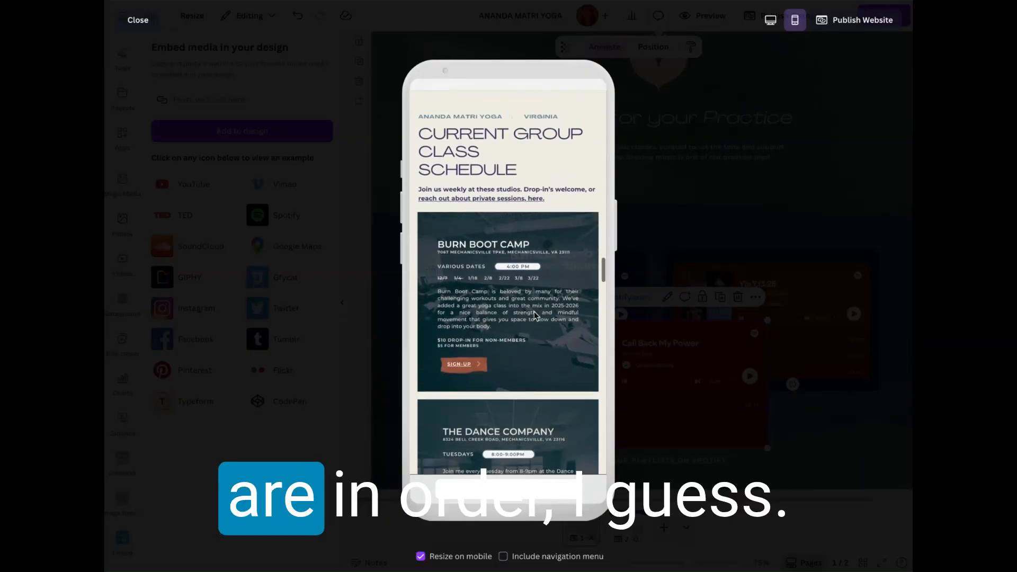
scroll(534, 314, down, 10)
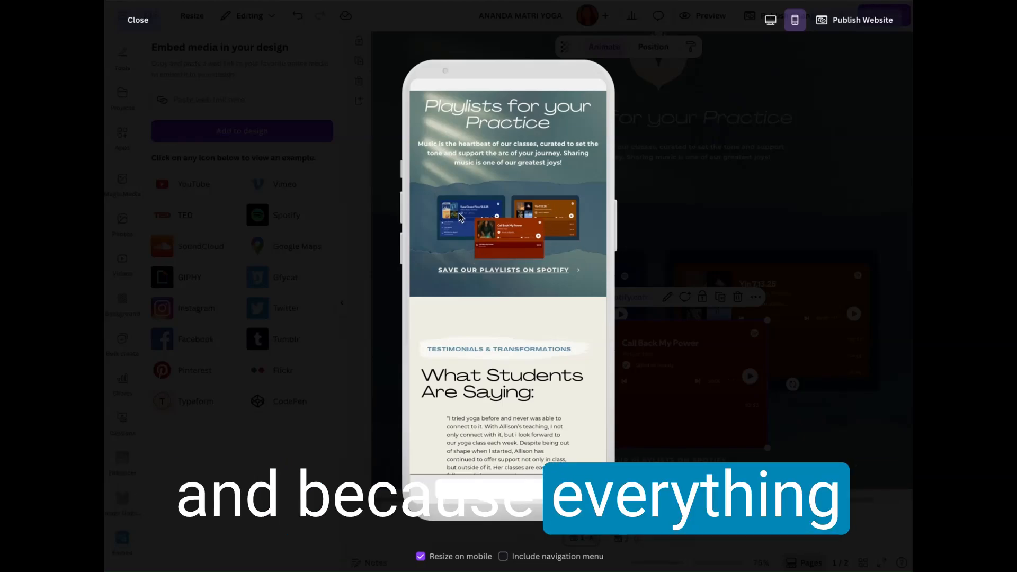
Step: Examine the mobile layout of the playlists, testimonials and Frequently Asked Questions down to the Let's connect footer
scroll(545, 272, up, 3)
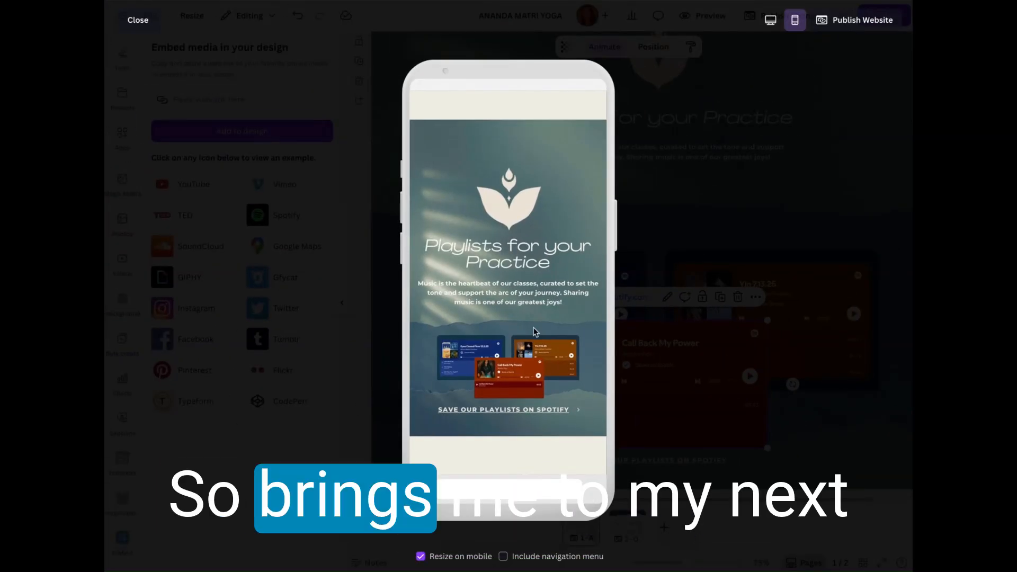
scroll(532, 331, down, 3)
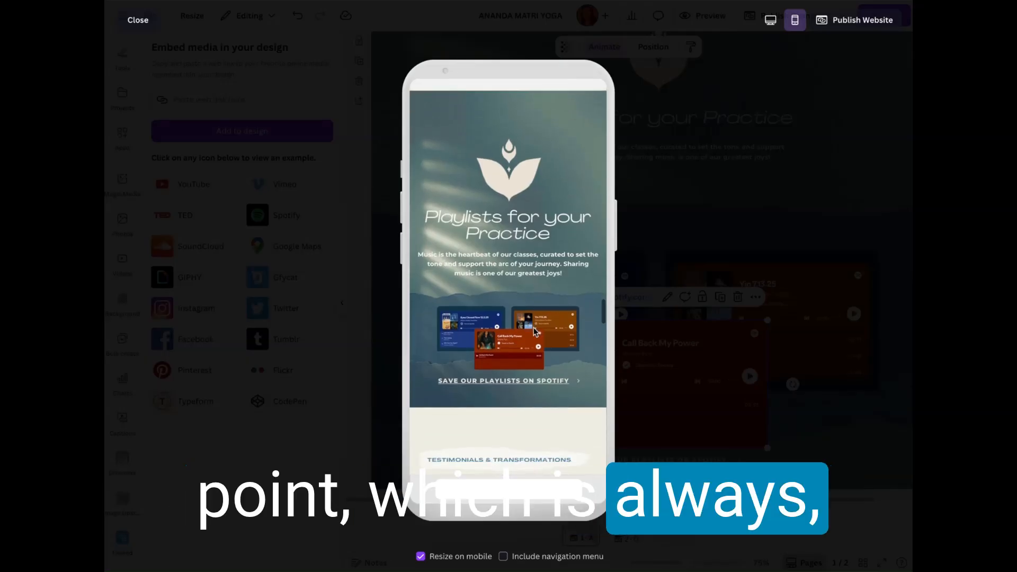
scroll(533, 329, down, 10)
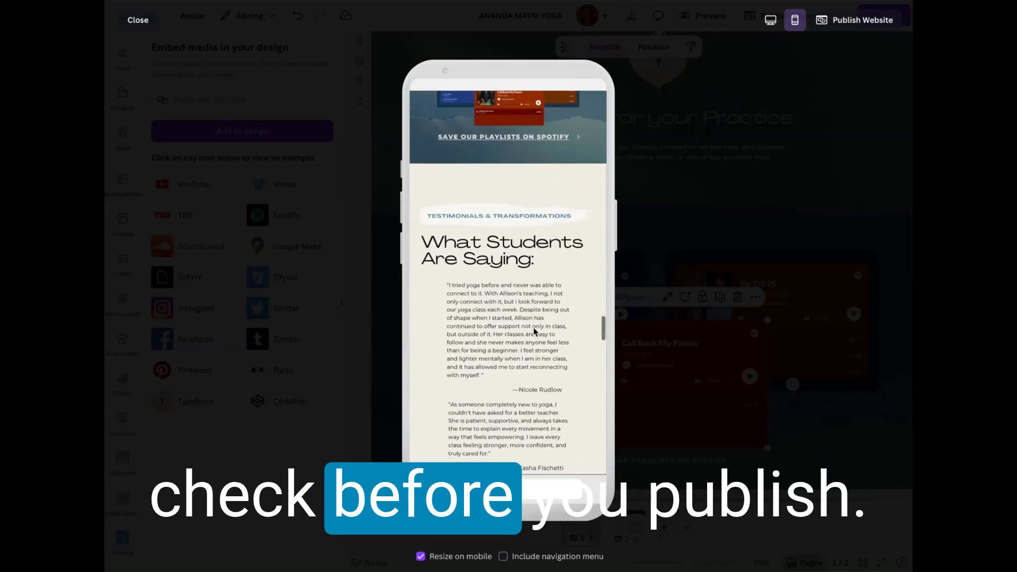
scroll(533, 328, down, 13)
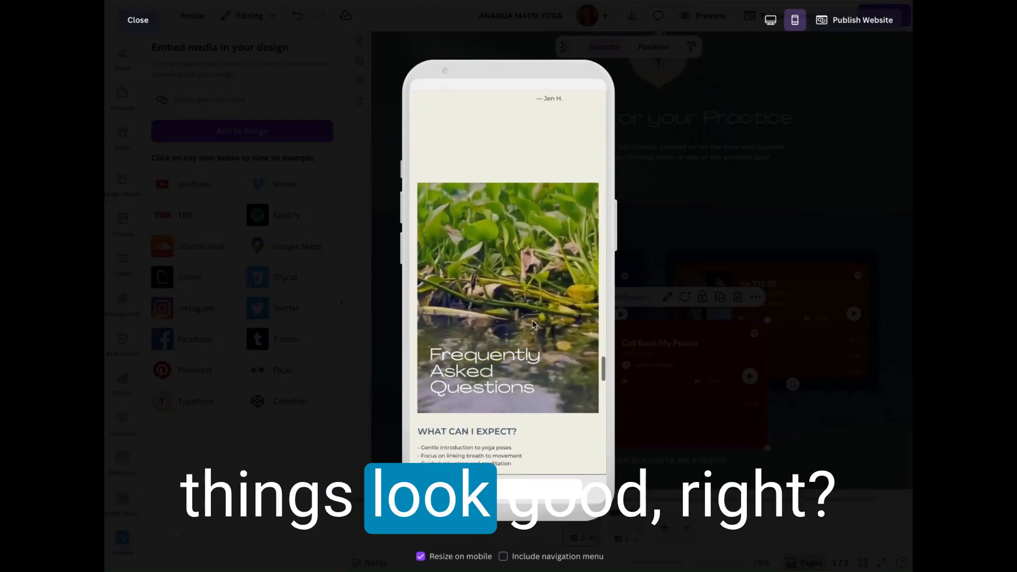
scroll(516, 114, down, 3)
scroll(516, 114, up, 2)
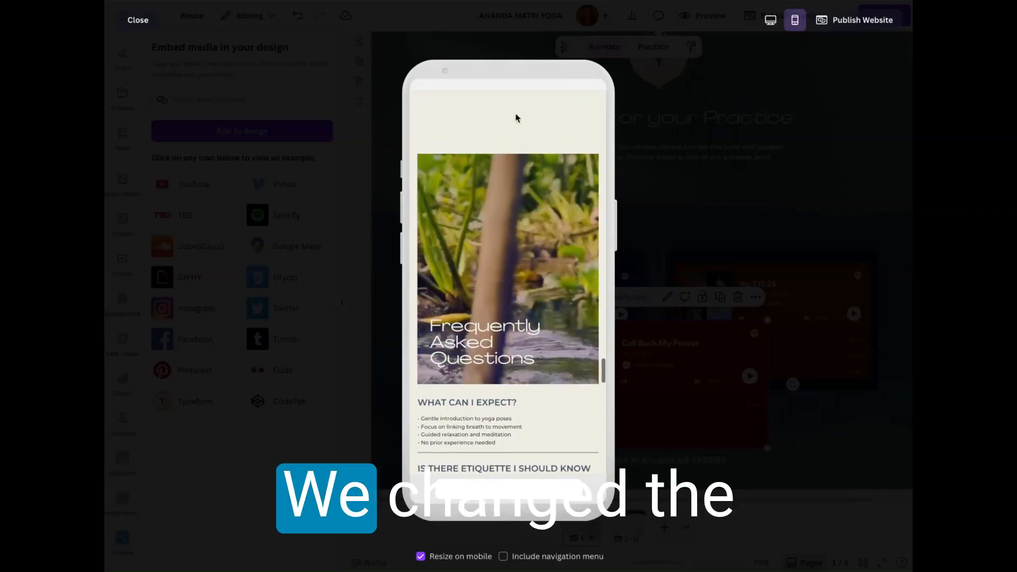
scroll(529, 220, down, 7)
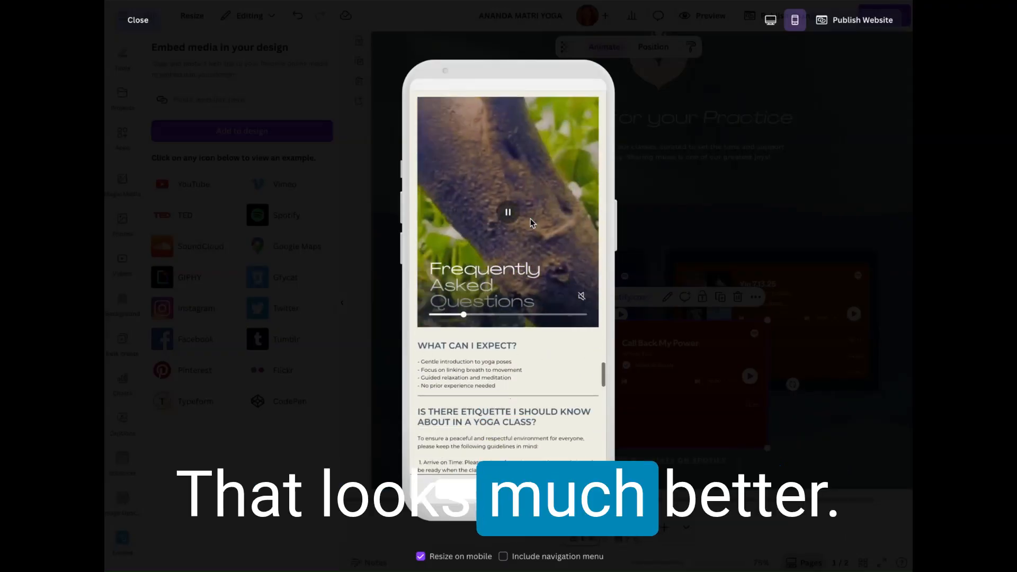
scroll(532, 221, down, 14)
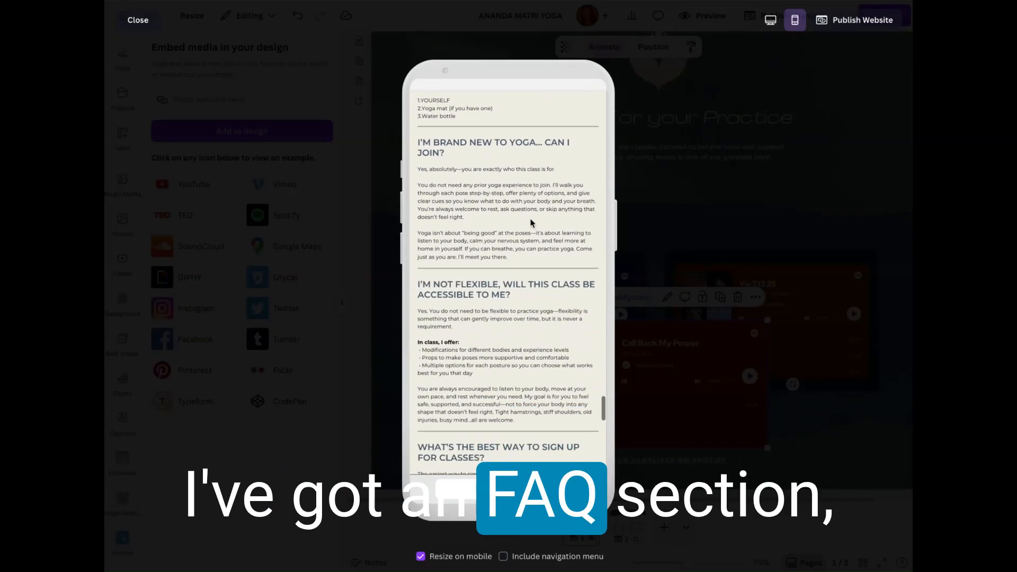
scroll(531, 222, down, 16)
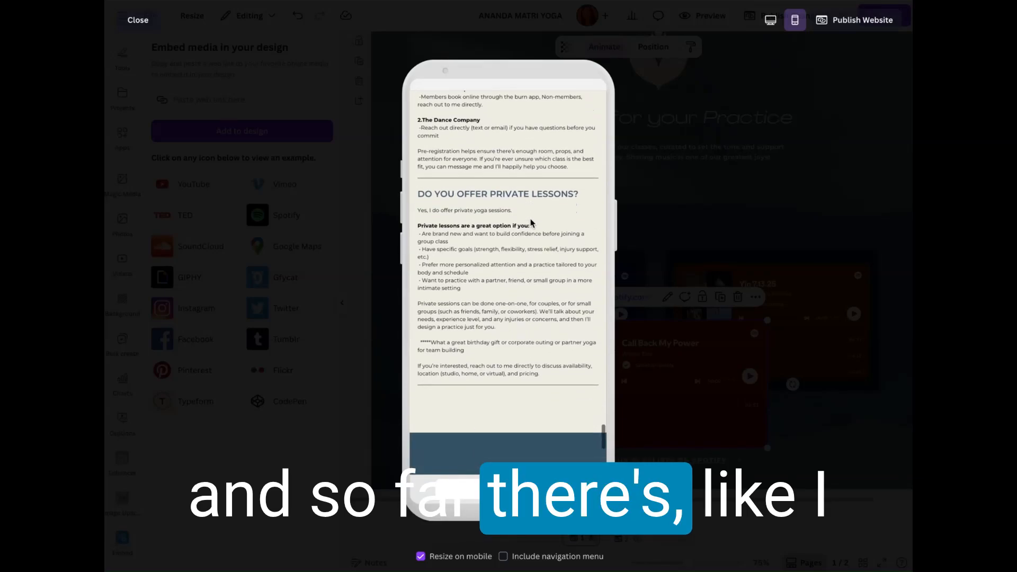
scroll(531, 223, down, 6)
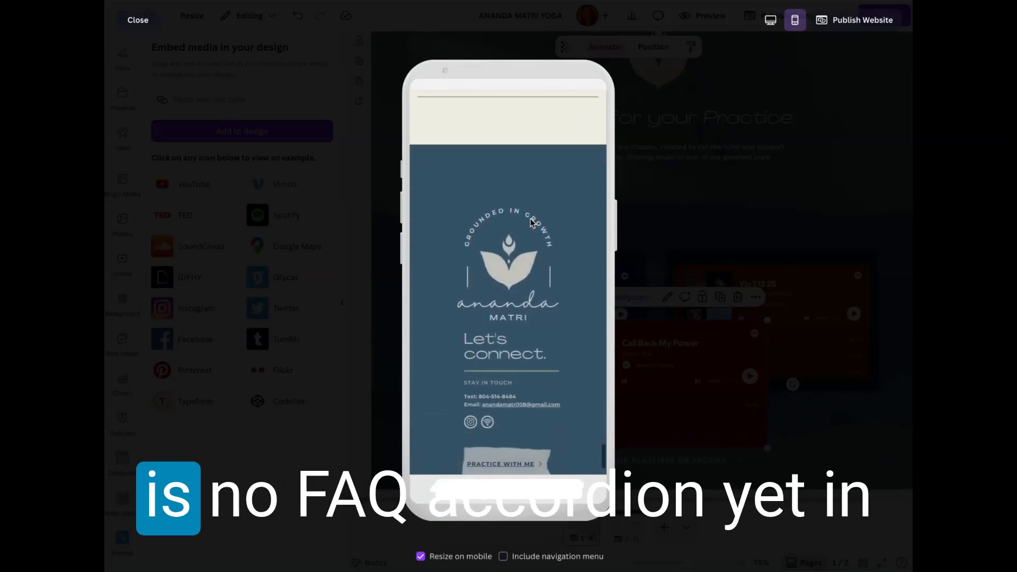
scroll(530, 218, down, 2)
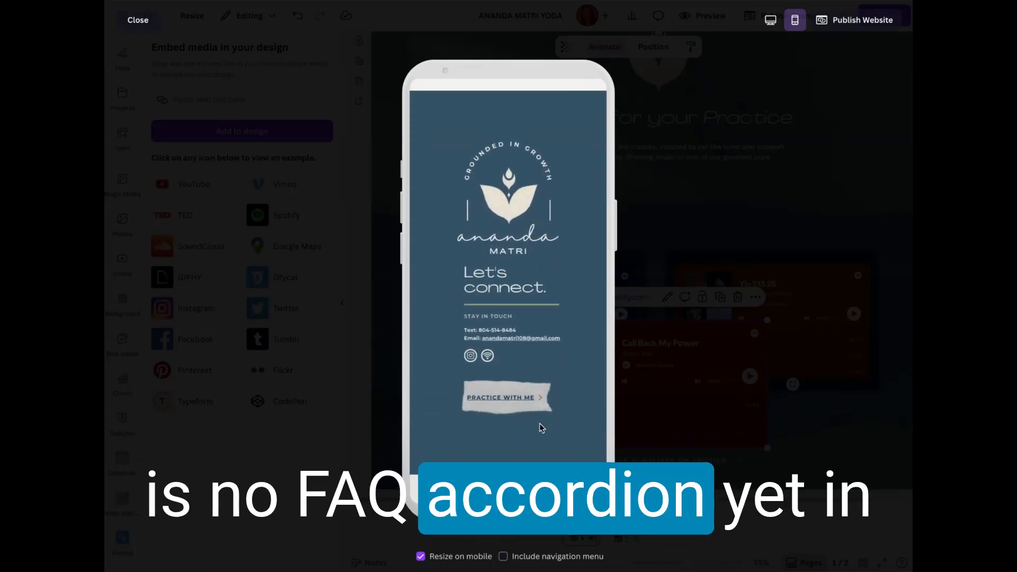
Step: Look back through the mobile preview from the footer up to the homepage header
scroll(527, 208, up, 20)
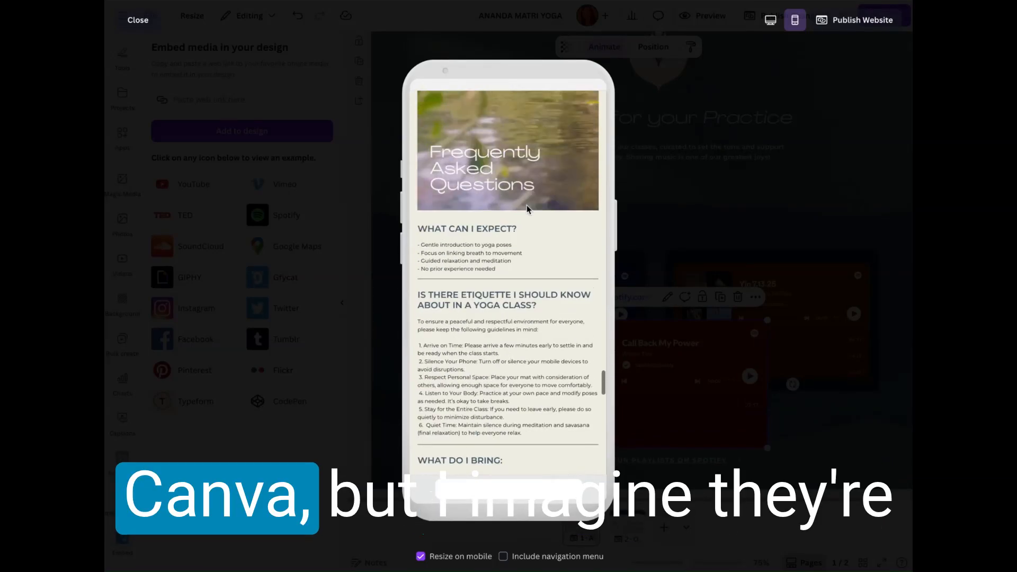
scroll(527, 209, up, 20)
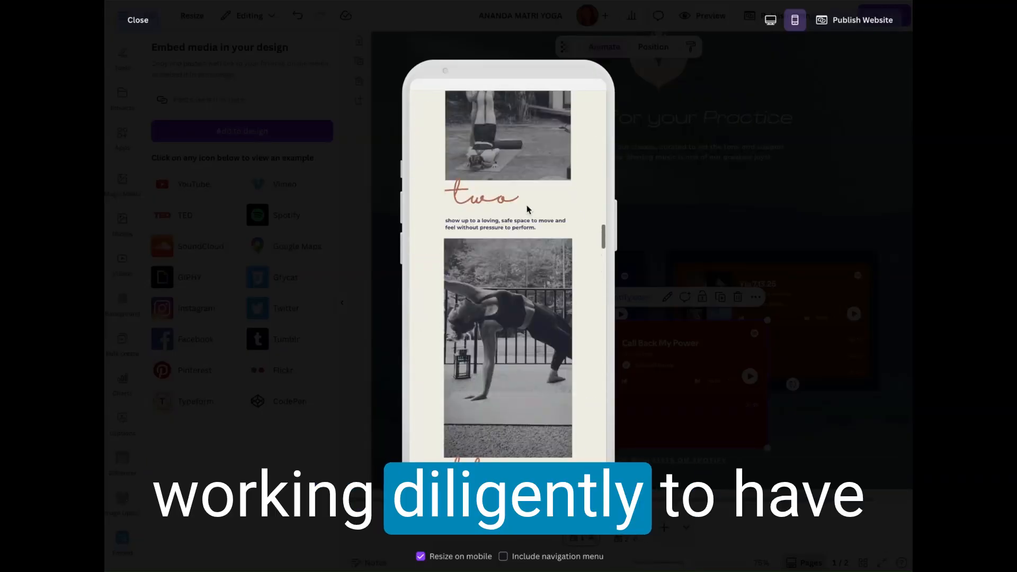
scroll(527, 208, up, 15)
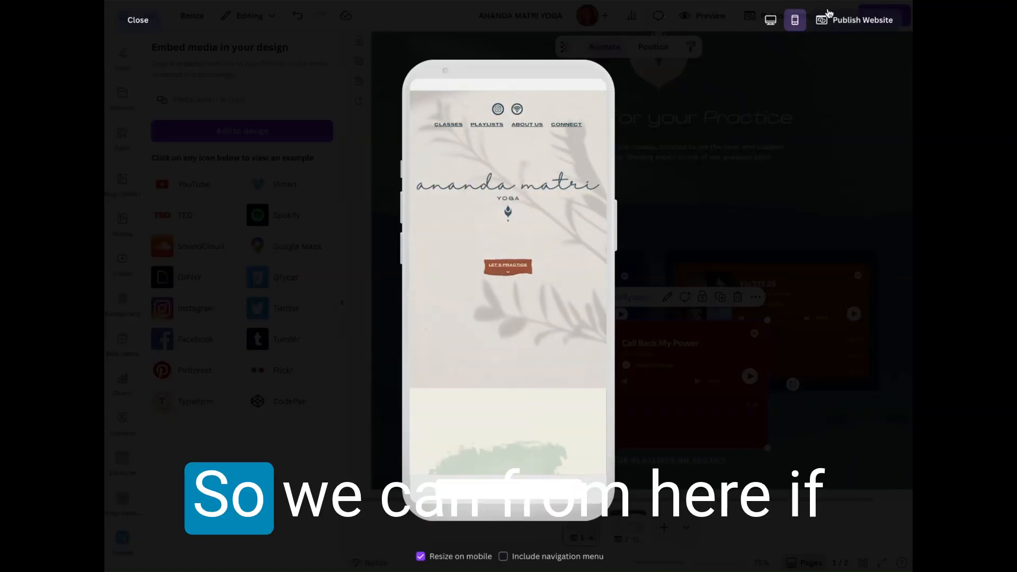
scroll(462, 344, down, 1)
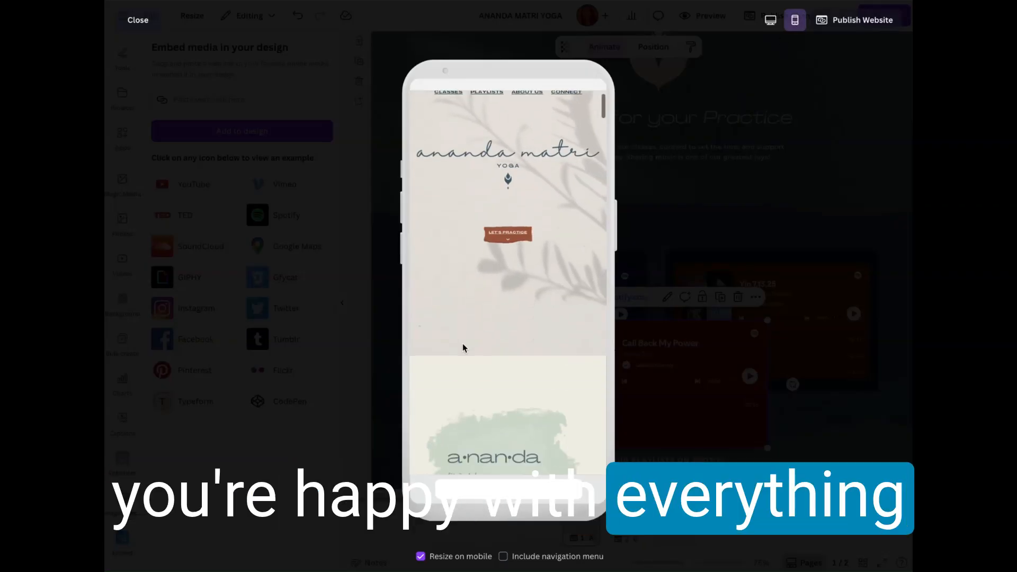
scroll(462, 343, up, 1)
Step: Exit the preview, delete the Call Back My Power player from the playlists section and select the Eyes Closed Flow 12.2.25 group
click(136, 19)
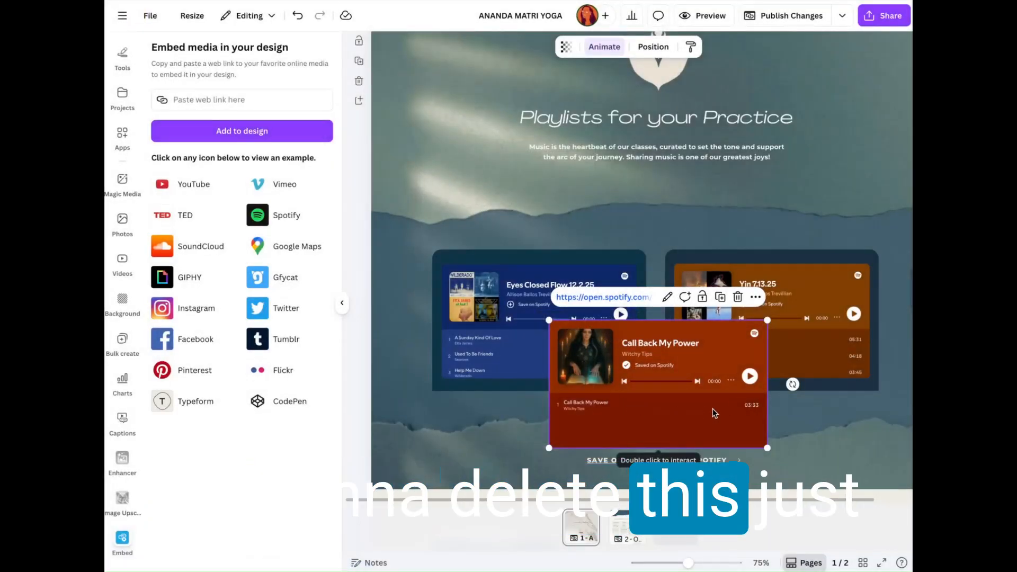
click(738, 297)
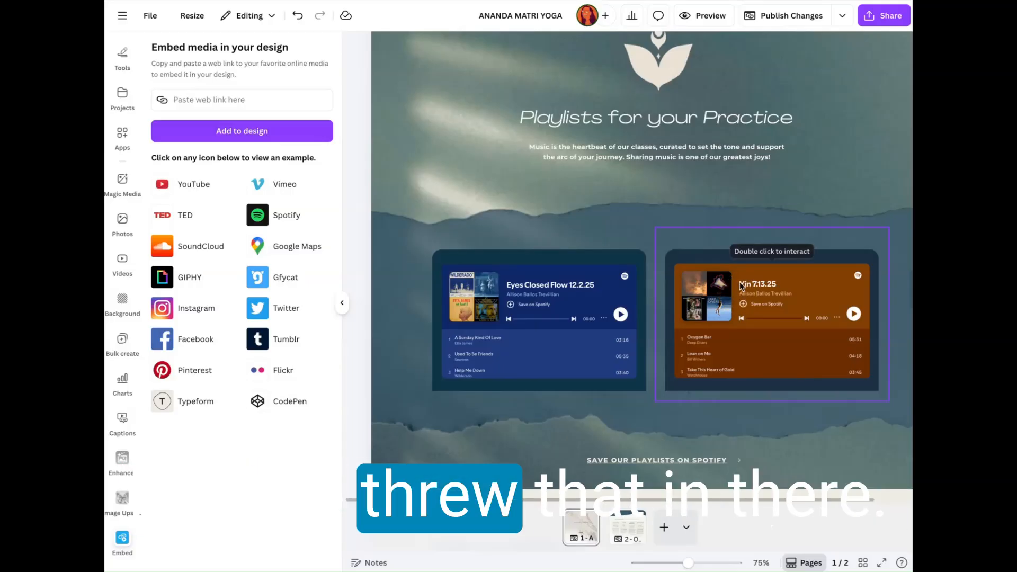
click(506, 242)
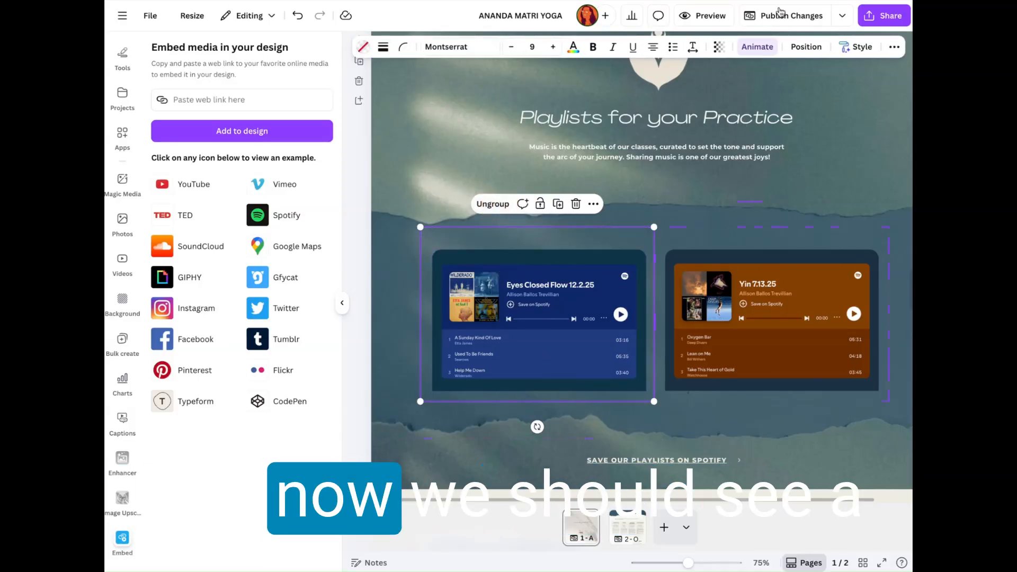
Step: Preview the website in mobile view again and check how the two playlist players are arranged under Playlists for your Practice
click(708, 17)
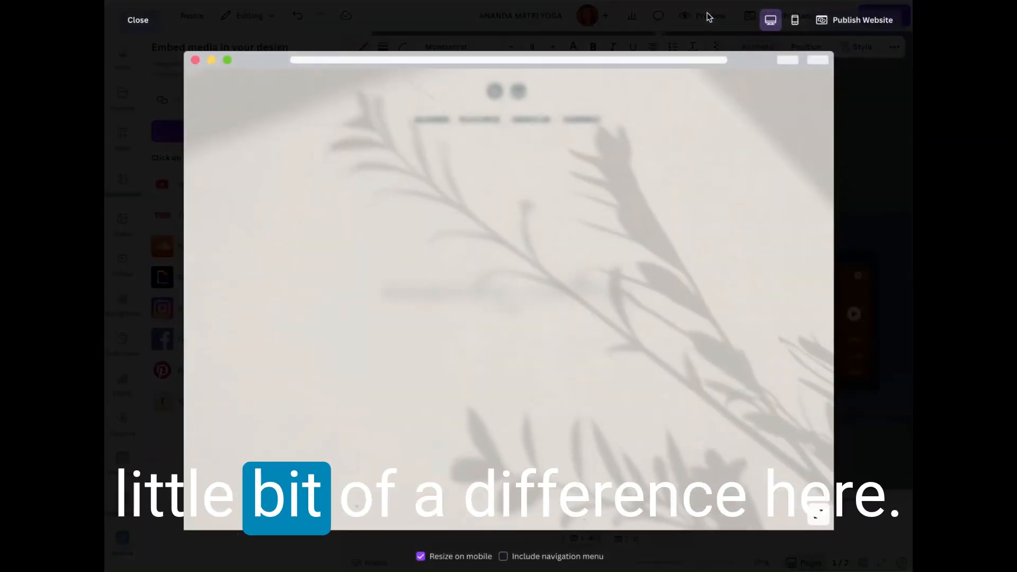
click(794, 20)
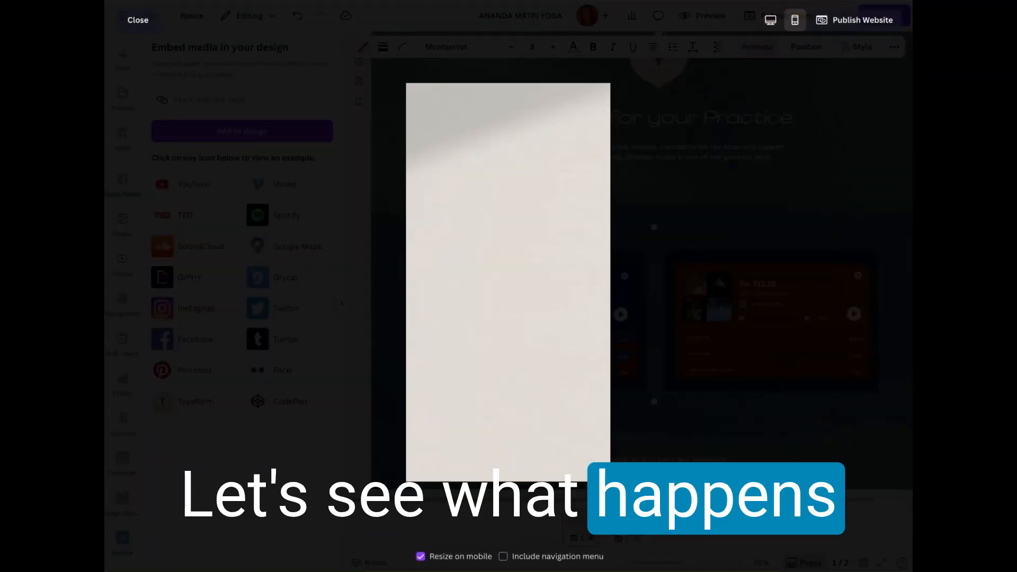
scroll(540, 223, down, 5)
scroll(540, 223, down, 10)
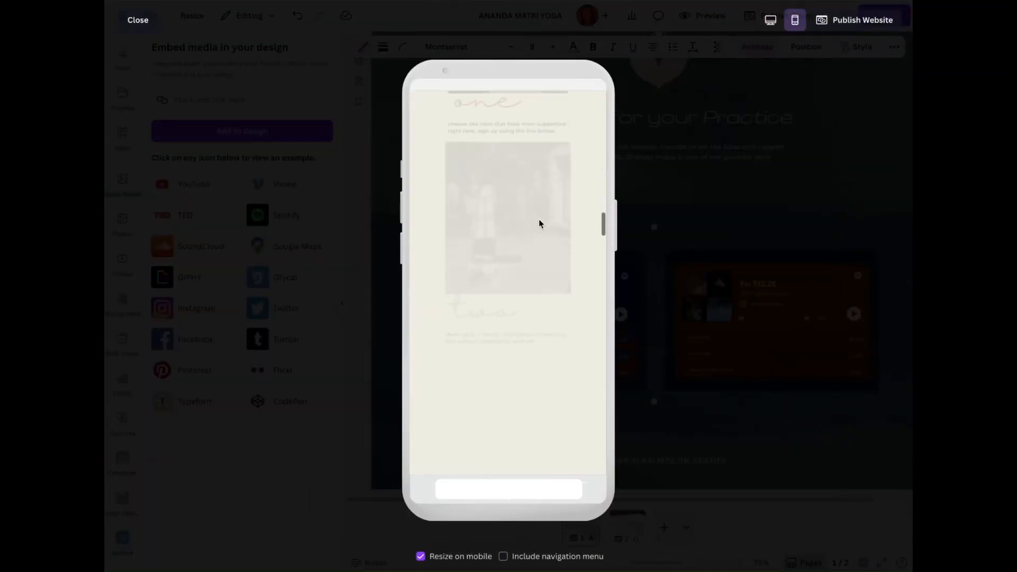
scroll(540, 224, down, 10)
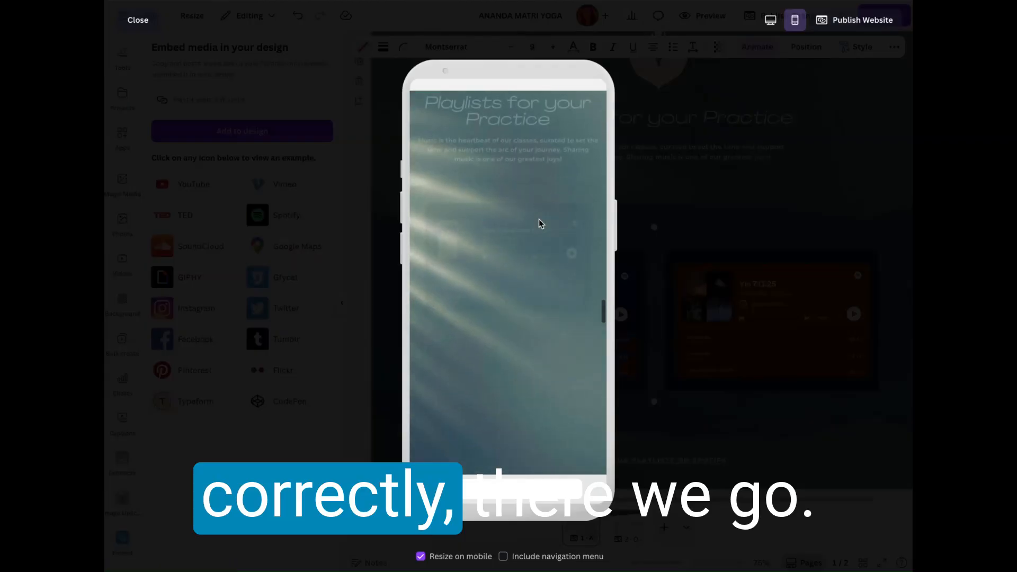
scroll(572, 138, down, 4)
scroll(572, 139, up, 3)
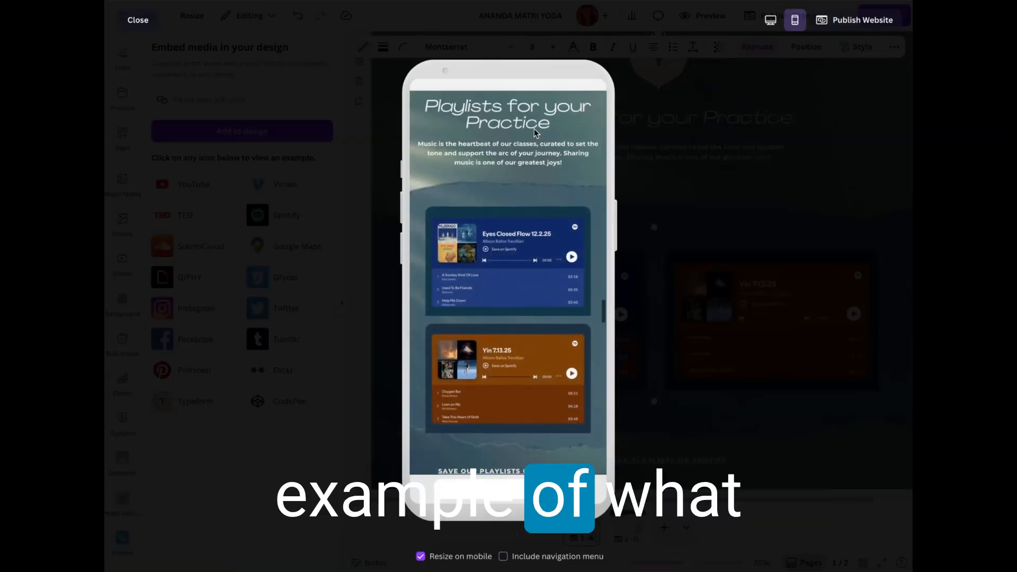
Step: Look through the track list of the embedded Yin 7.13.25 player in the mobile preview
scroll(533, 129, up, 1)
scroll(533, 133, down, 1)
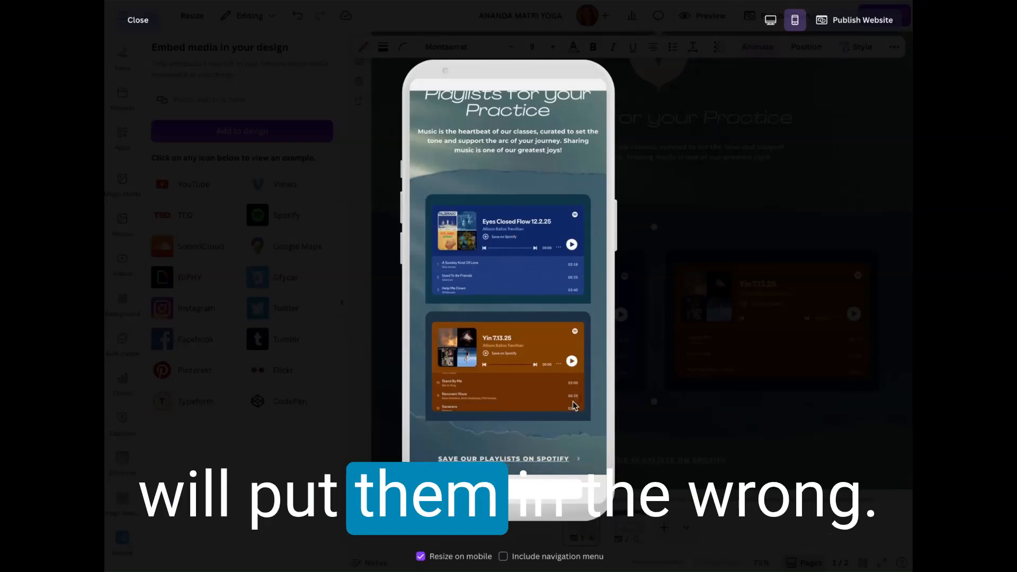
scroll(573, 405, down, 2)
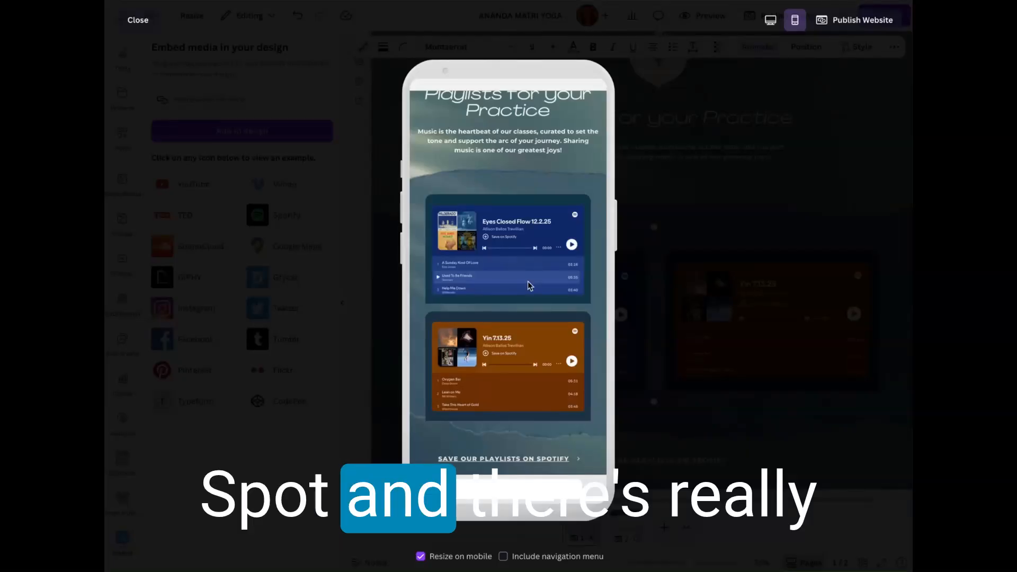
Step: Review the playlist players, the Spotify playlists link and the testimonials in the mobile preview, ending at the homepage header
scroll(527, 286, up, 1)
scroll(527, 286, down, 3)
scroll(532, 390, up, 1)
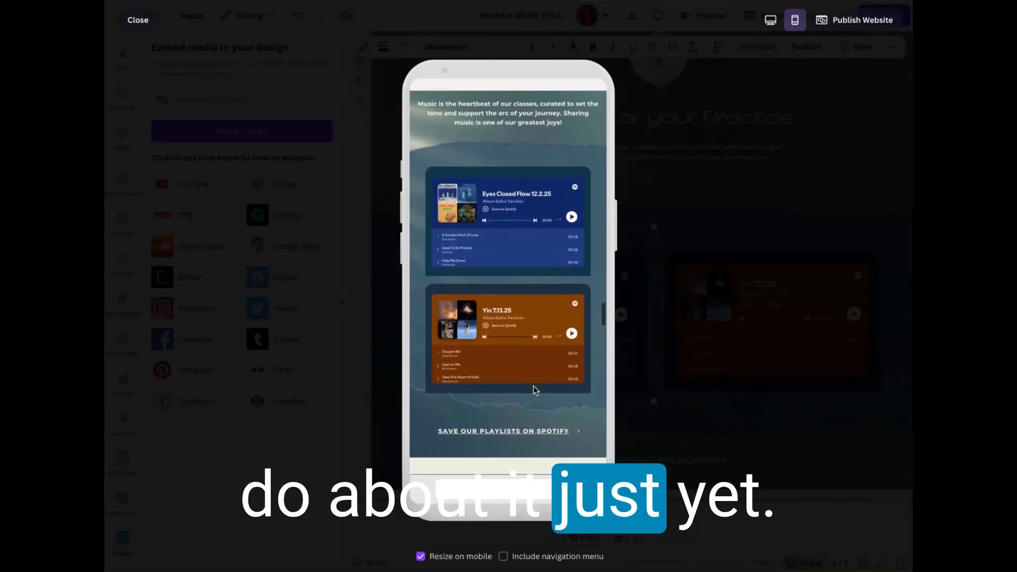
scroll(533, 390, up, 1)
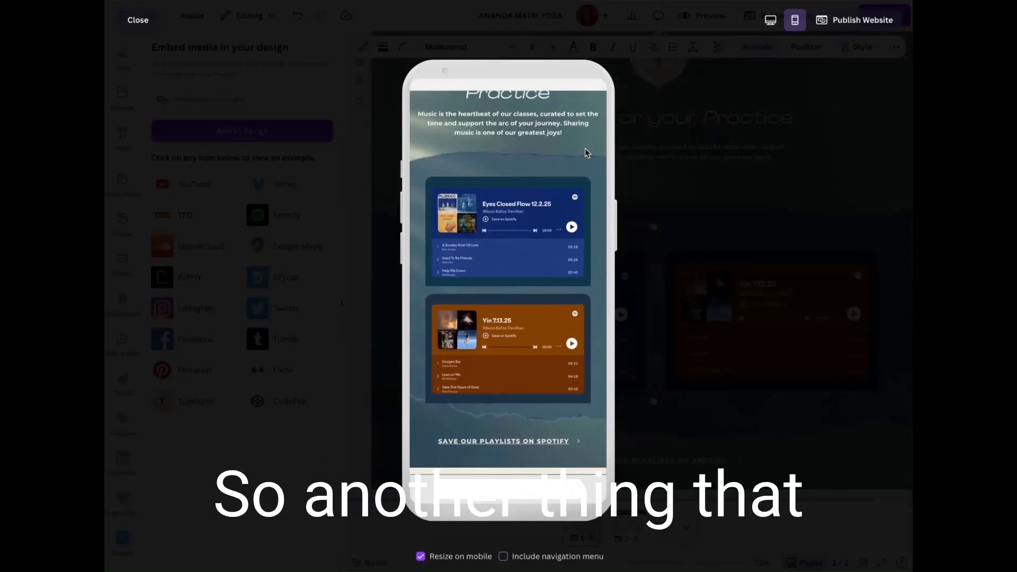
scroll(585, 151, up, 2)
scroll(586, 151, down, 8)
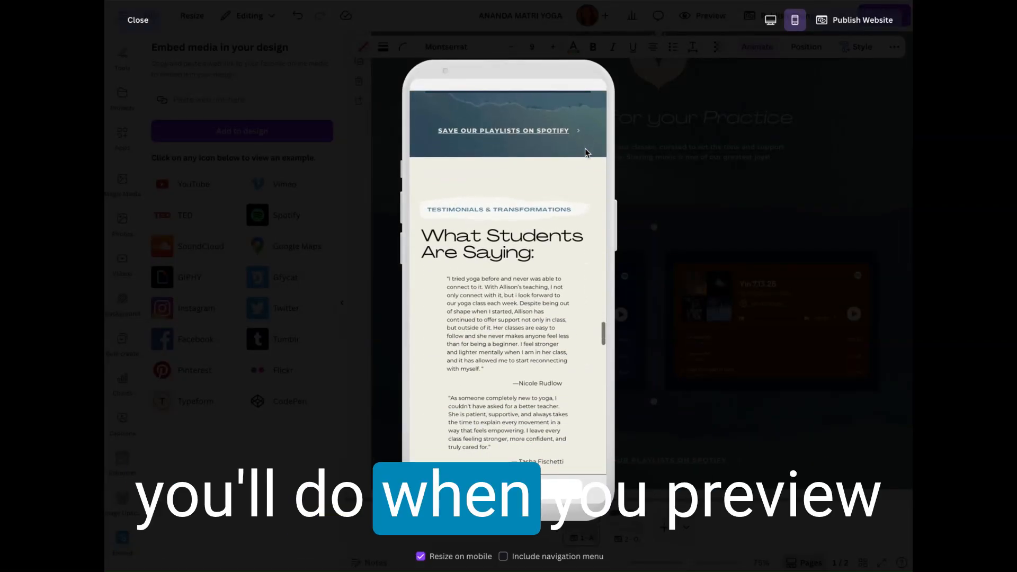
scroll(585, 151, down, 1)
scroll(584, 151, up, 4)
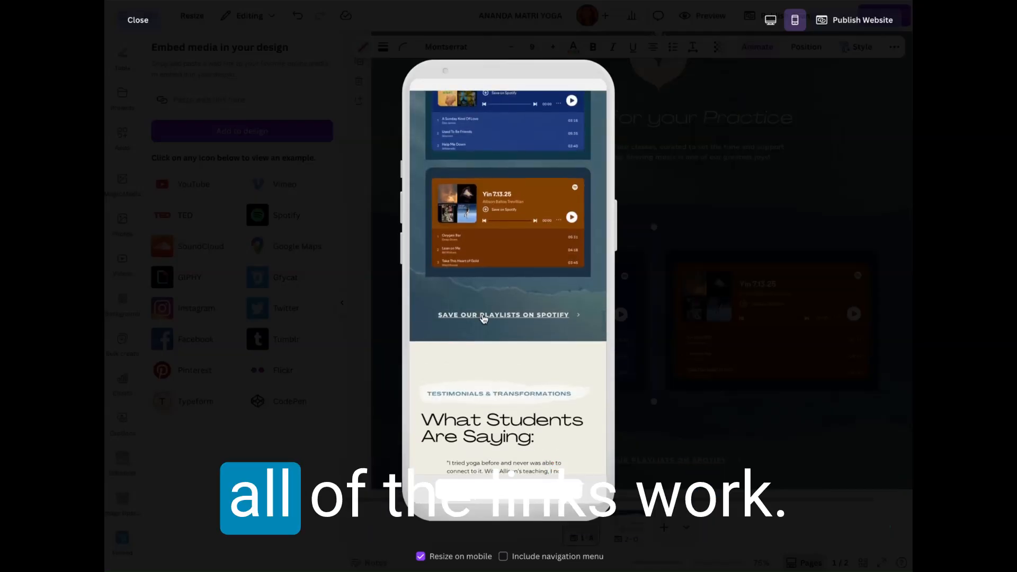
scroll(486, 314, up, 20)
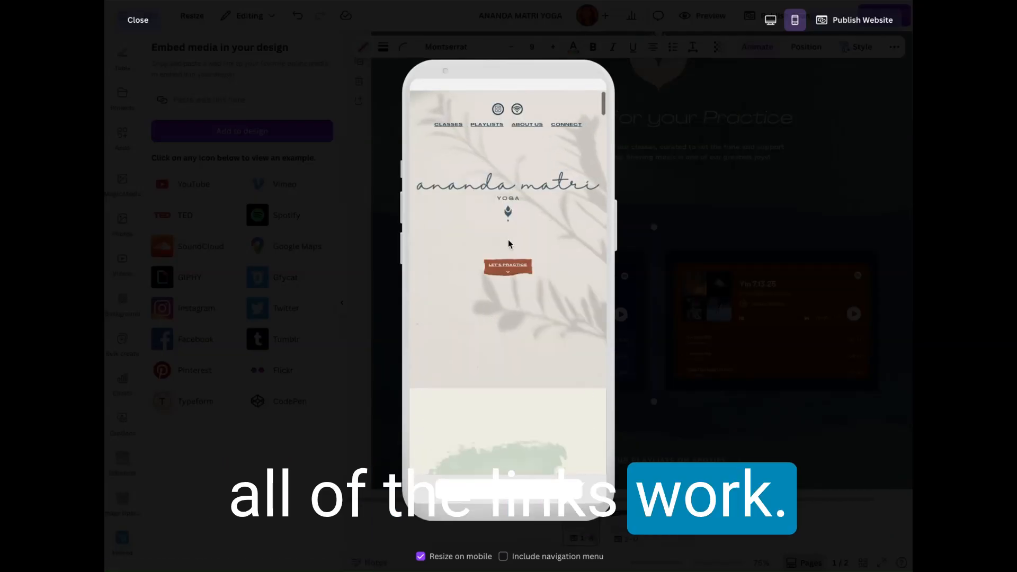
Step: Test the Let's Practice link in the mobile preview and compare where it leads with the intro section holding Find a Class
click(507, 270)
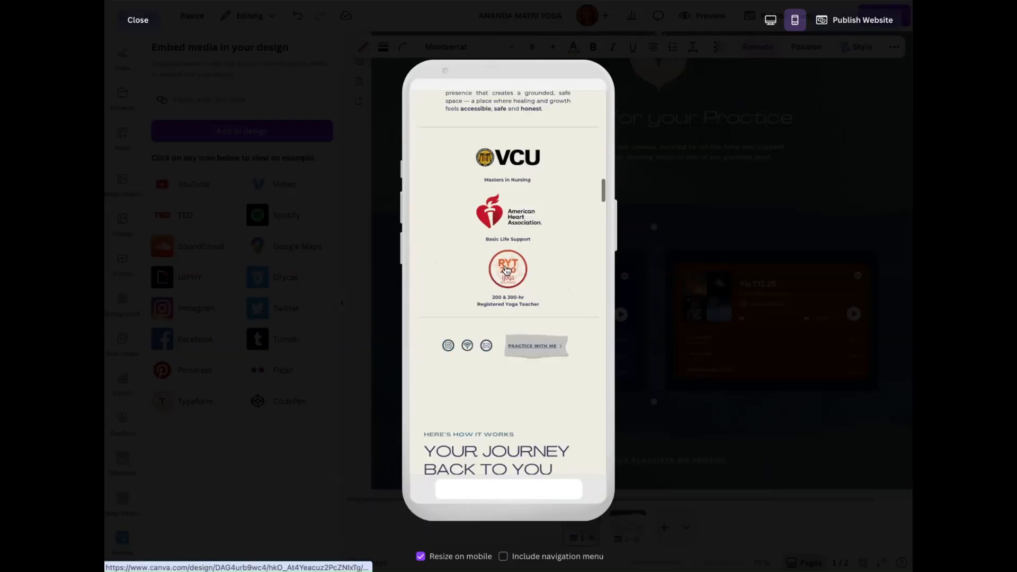
scroll(505, 269, up, 15)
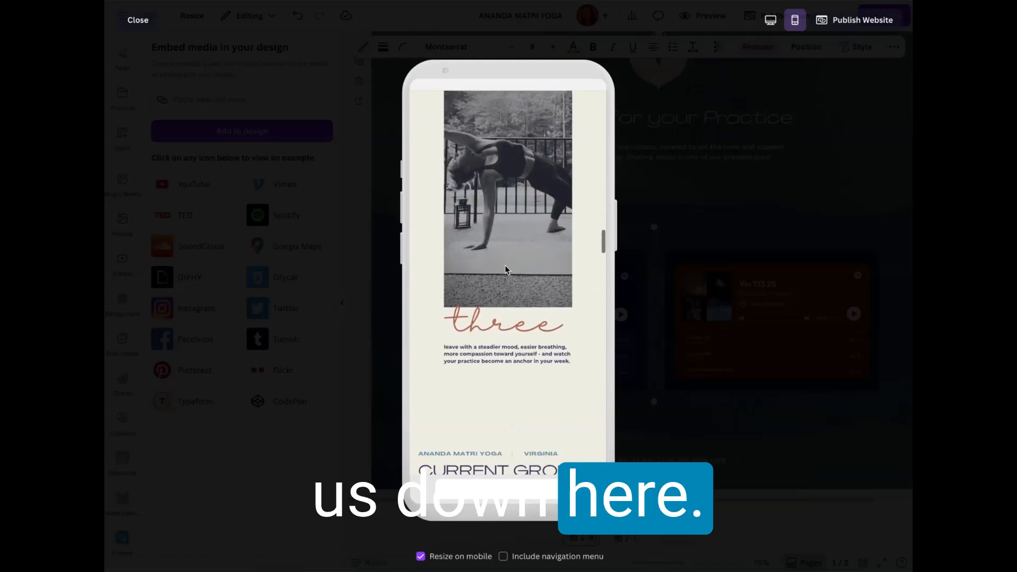
scroll(505, 269, down, 10)
scroll(504, 268, up, 10)
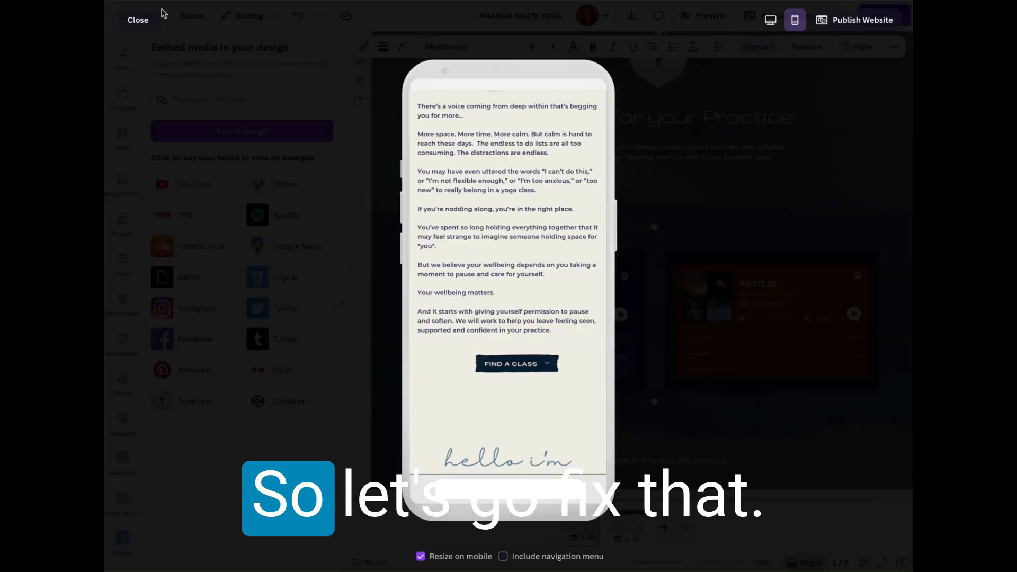
Step: Exit the mobile preview, go to the Find a Class button's section, and test that button's link in the desktop preview
click(133, 22)
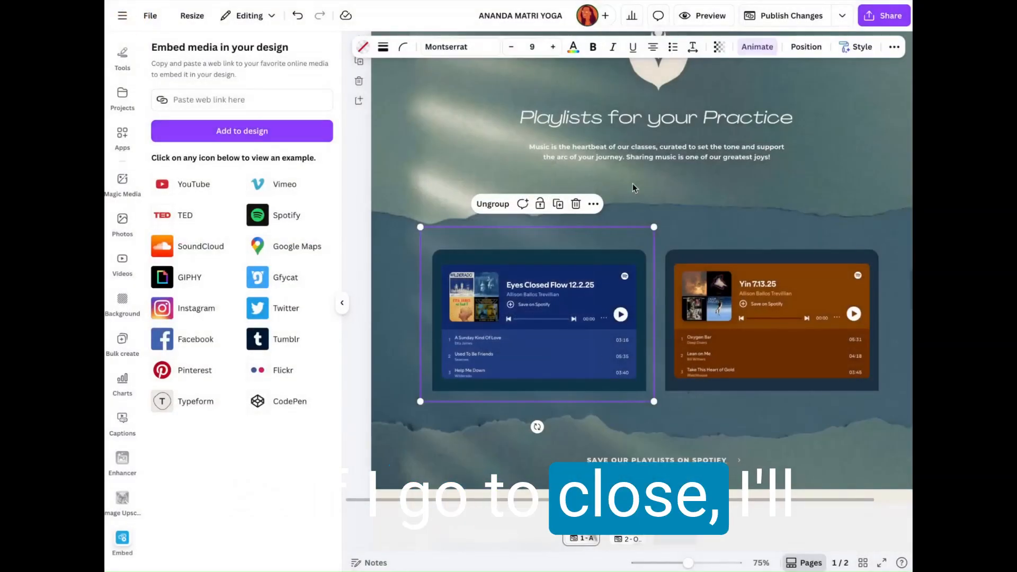
scroll(608, 133, up, 9)
scroll(608, 133, down, 12)
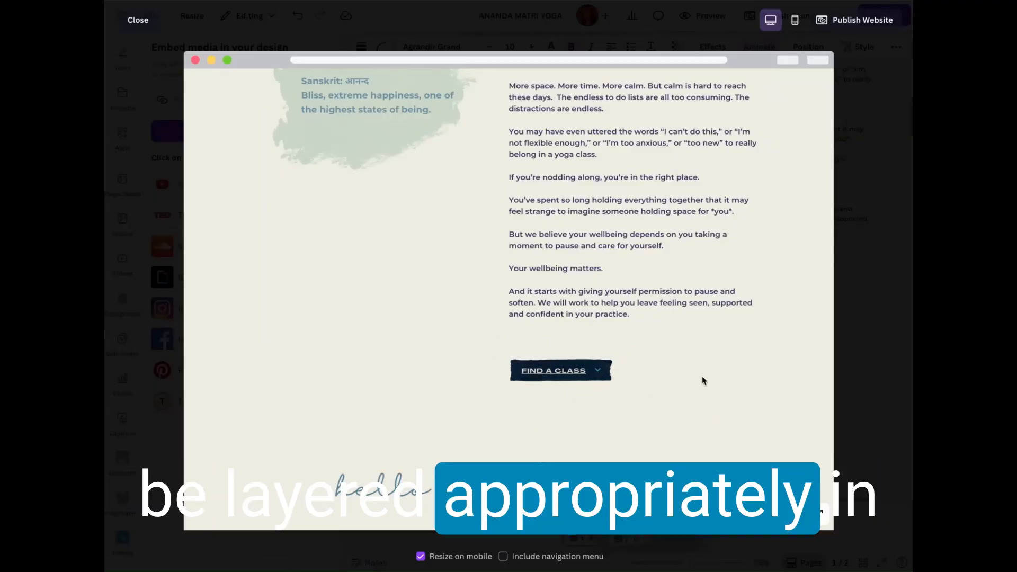
scroll(703, 381, down, 2)
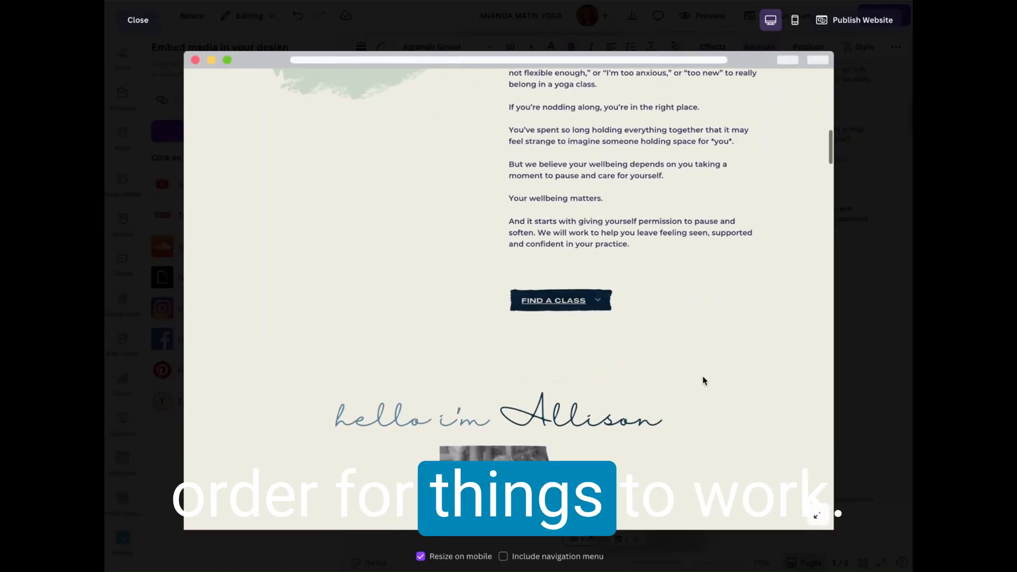
click(545, 302)
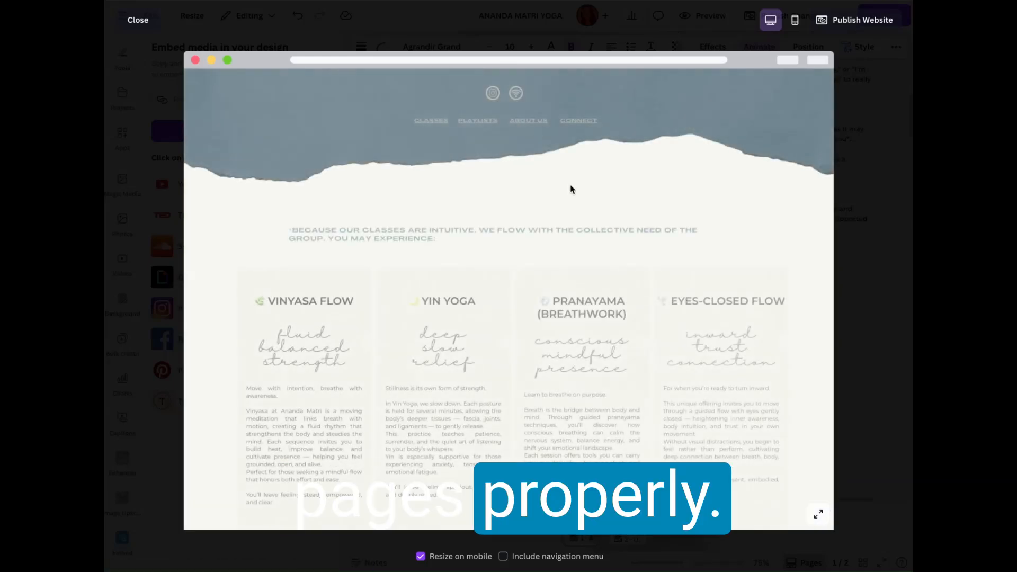
Step: Look through the linked classes page in the desktop preview, from the class types and group schedule to the contact form and footer
scroll(666, 206, down, 6)
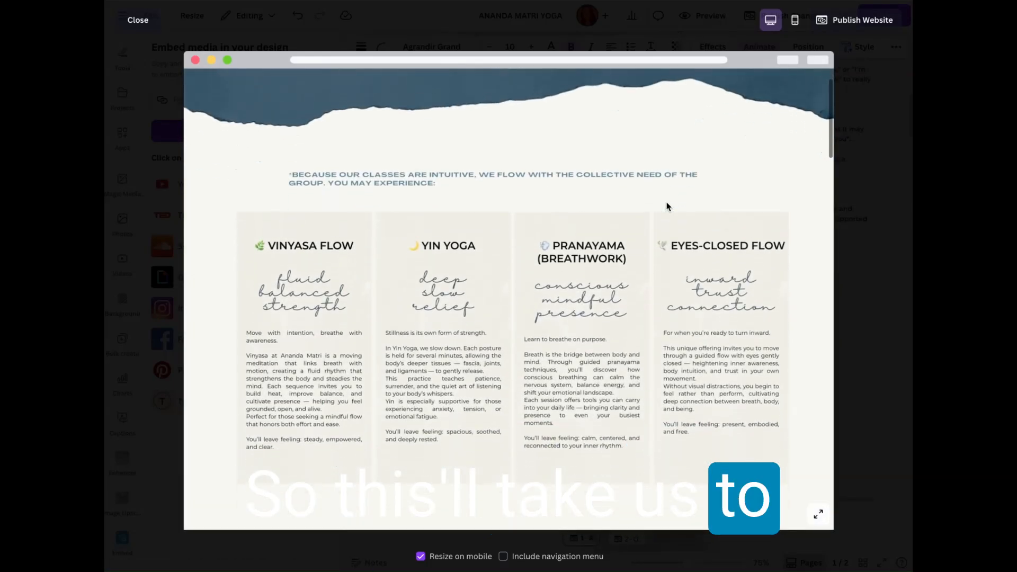
scroll(667, 206, down, 3)
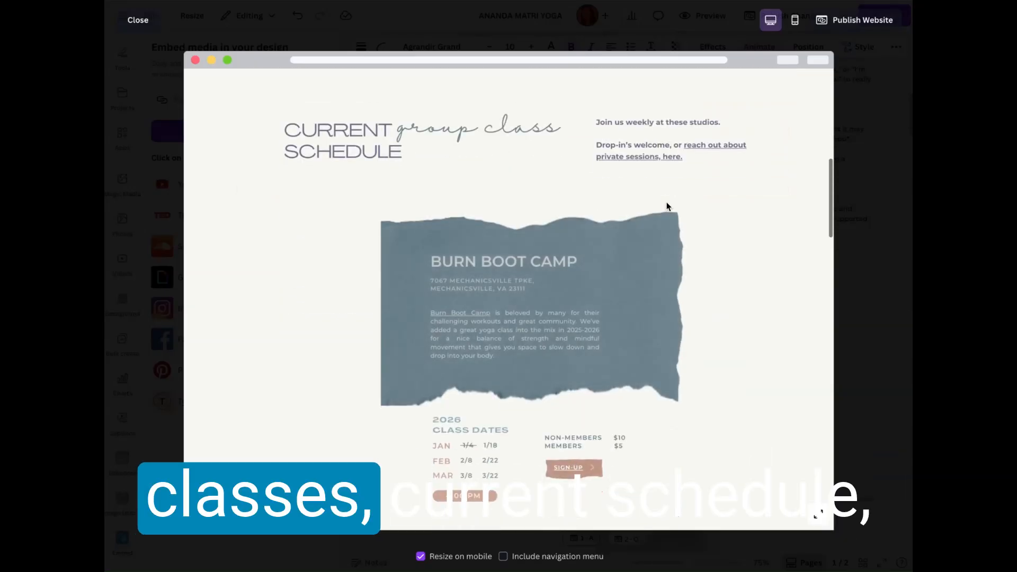
scroll(705, 355, down, 15)
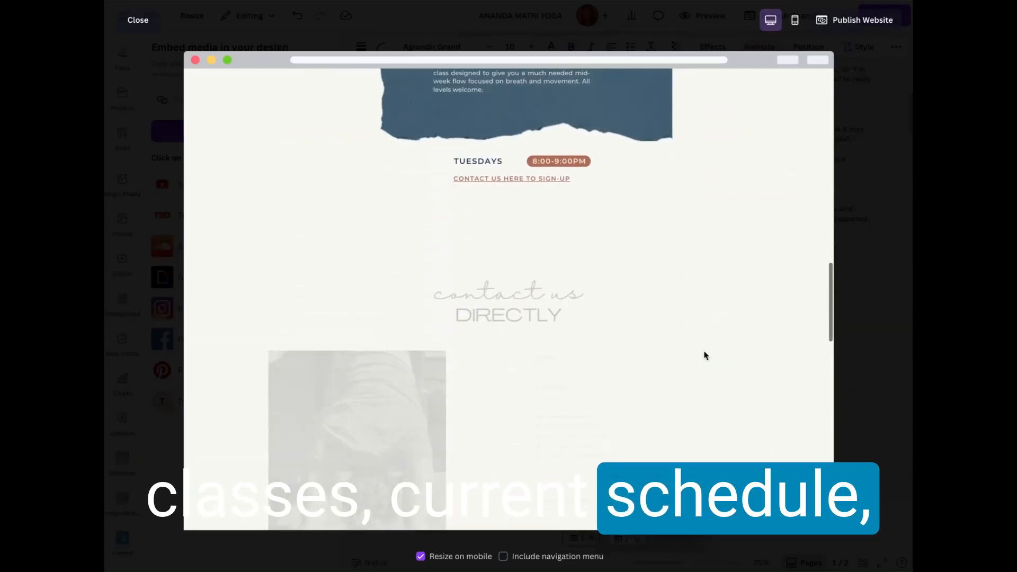
scroll(629, 422, down, 12)
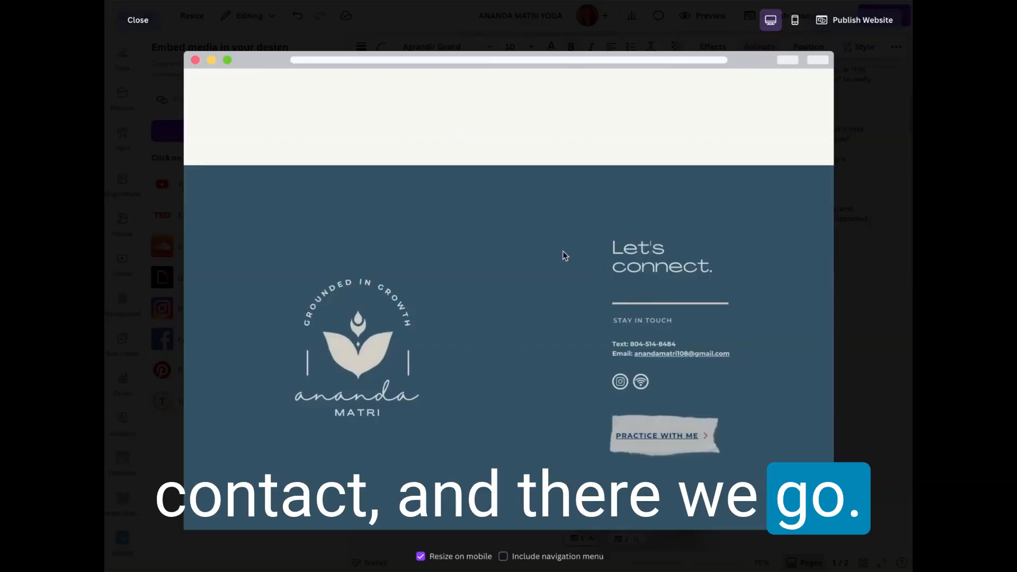
scroll(465, 230, up, 10)
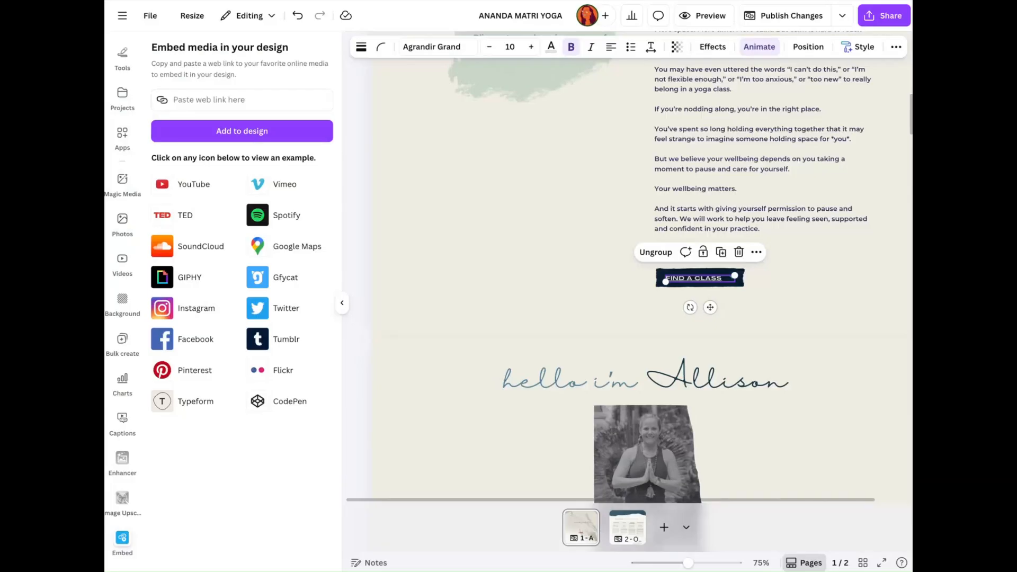
Step: Return to the homepage header in the editor, collapse the embed options and publish the website changes
scroll(700, 269, up, 10)
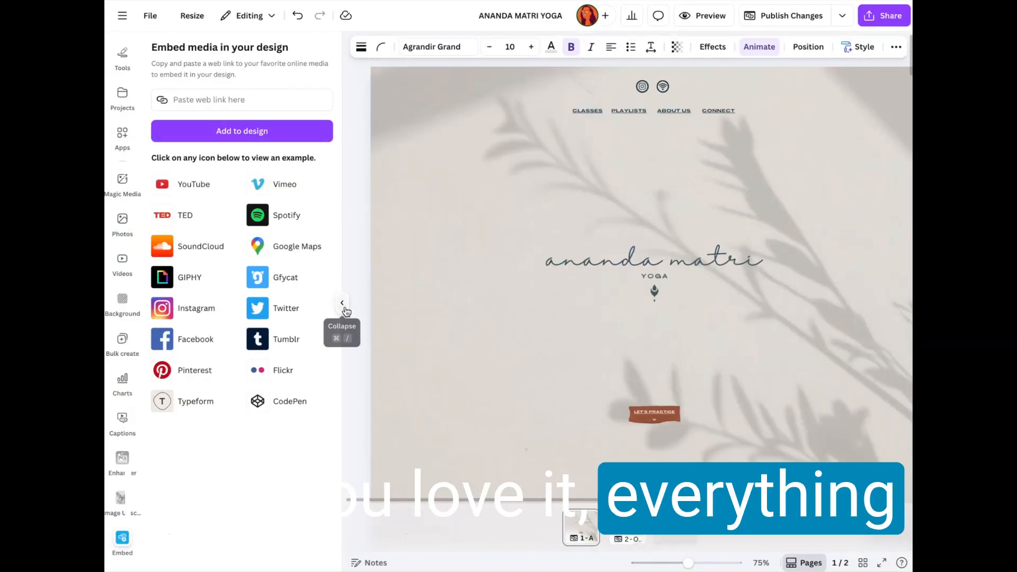
click(344, 307)
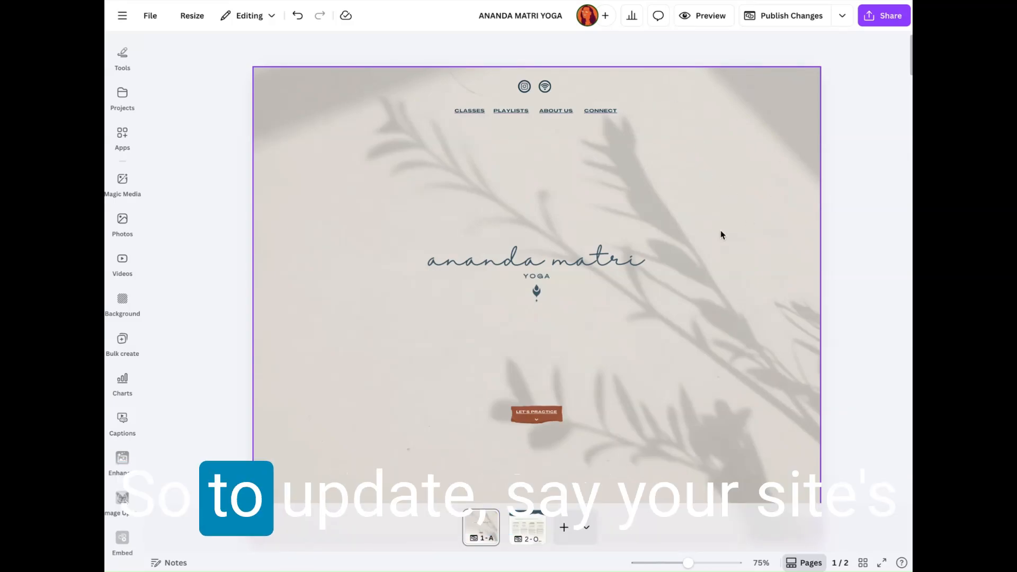
scroll(721, 235, down, 2)
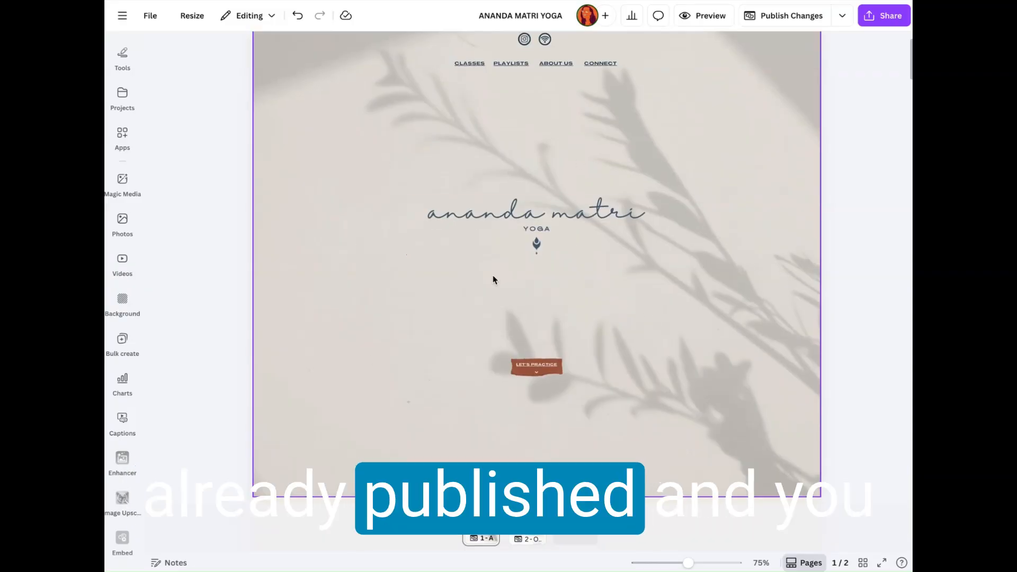
scroll(493, 279, down, 3)
scroll(493, 279, up, 5)
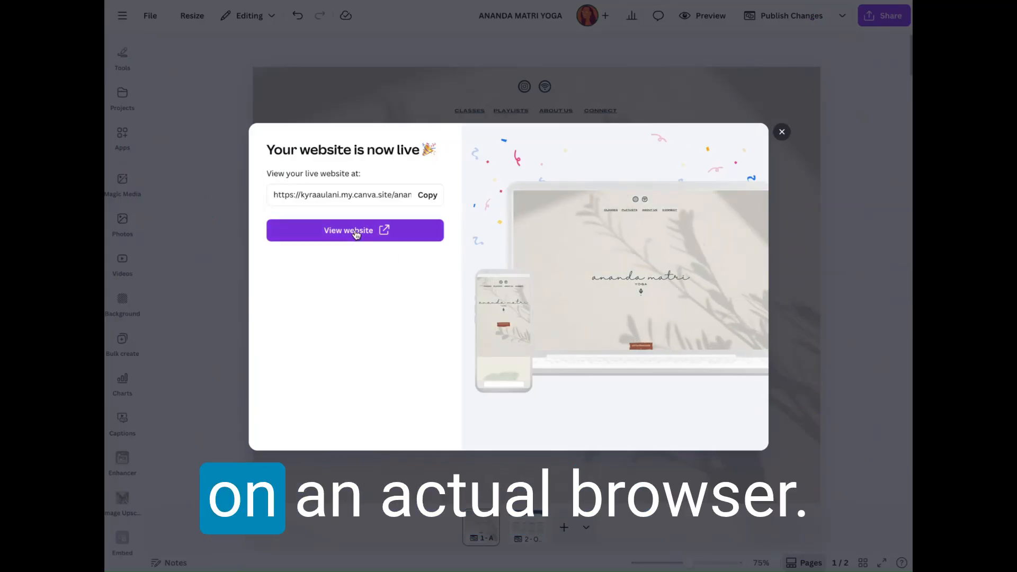
Step: Open the live website in the browser and look through its homepage from the header past the schedule and playlists to the testimonials
click(355, 232)
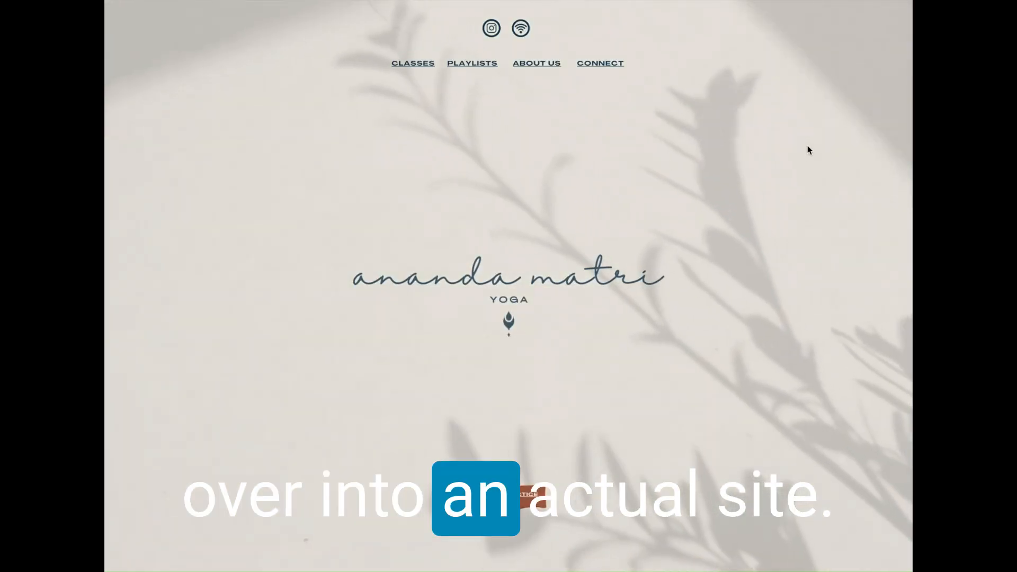
scroll(807, 146, down, 7)
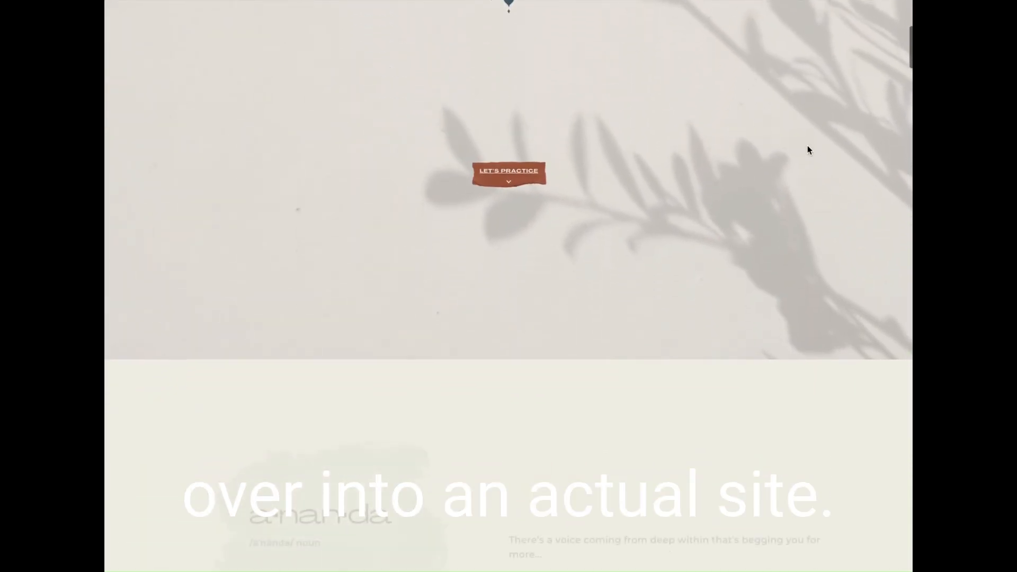
scroll(807, 149, down, 20)
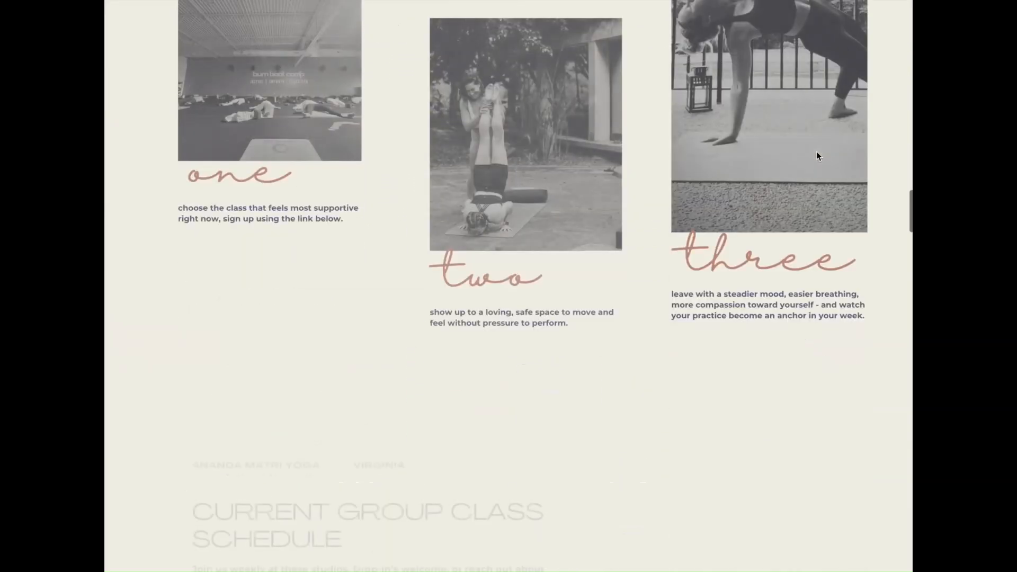
scroll(816, 152, down, 8)
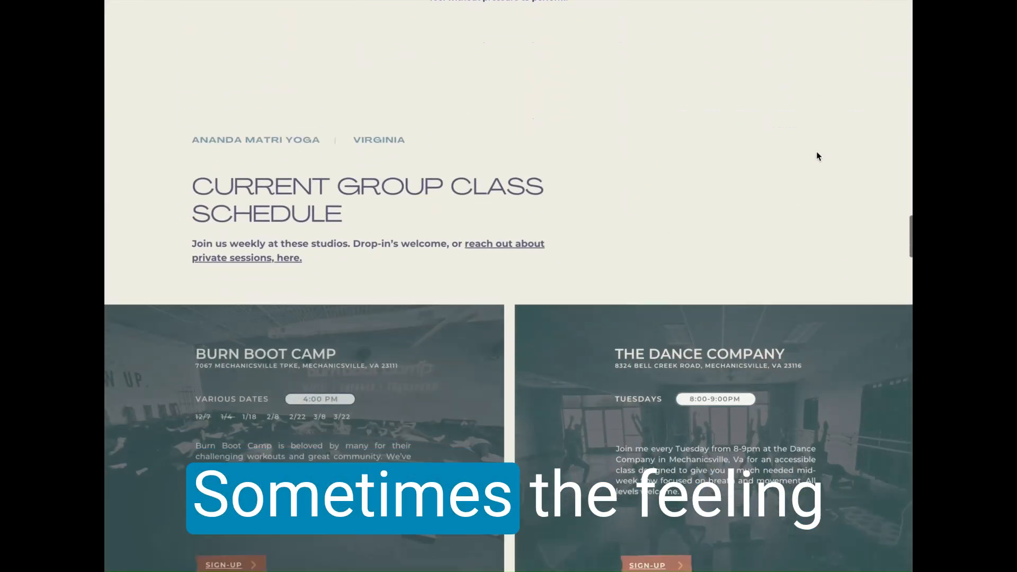
scroll(811, 139, down, 10)
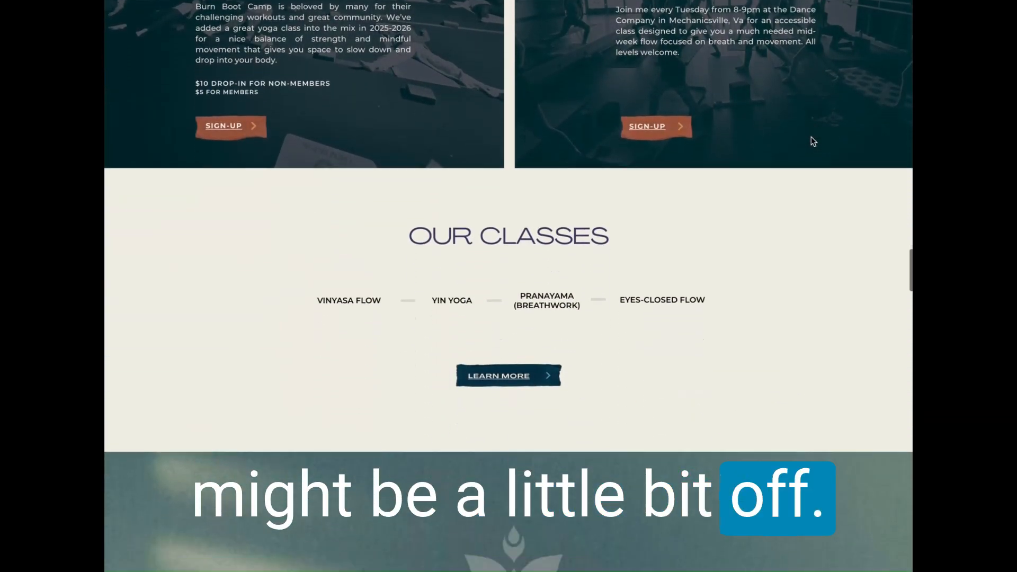
scroll(811, 136, down, 10)
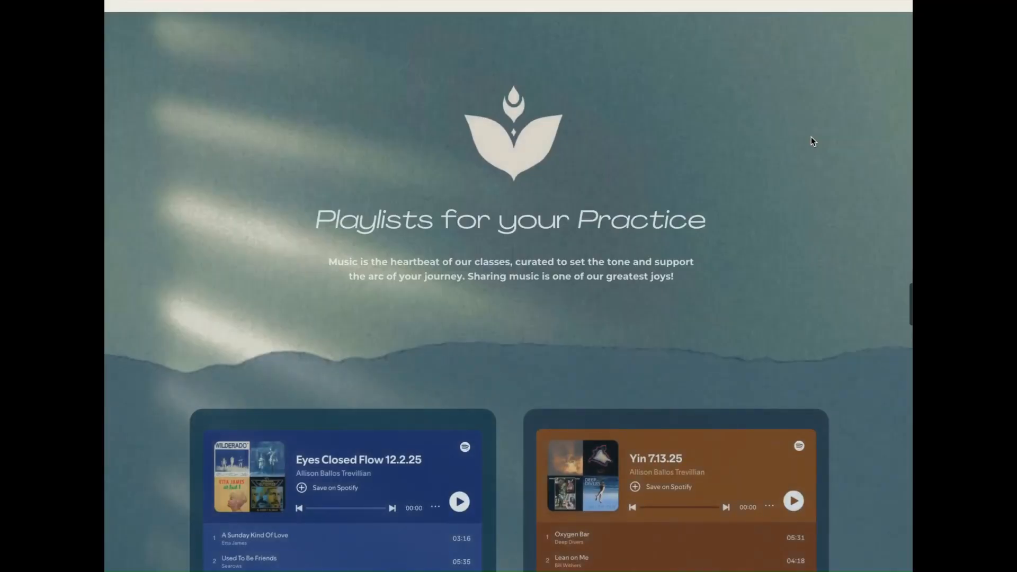
scroll(815, 244, down, 10)
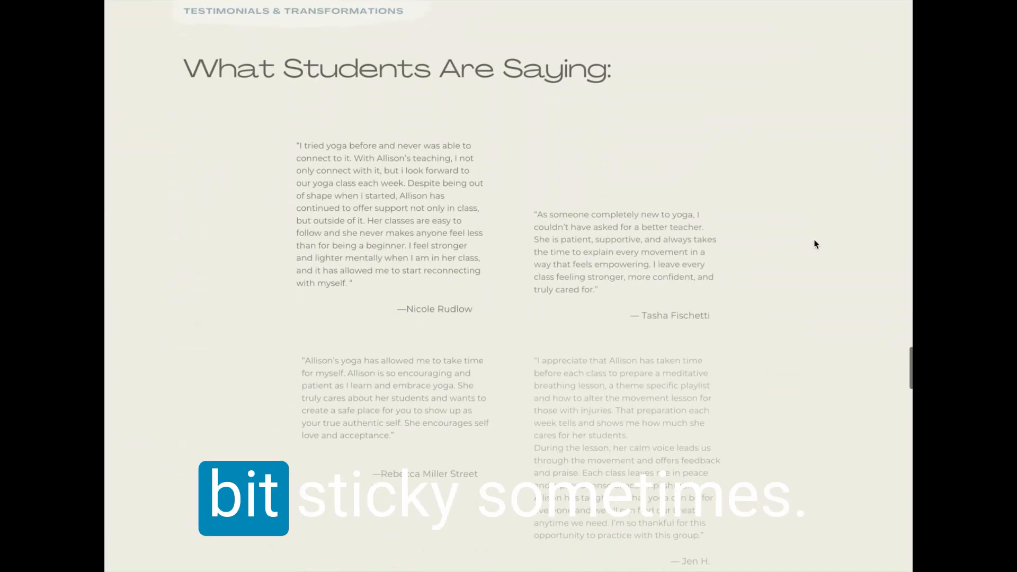
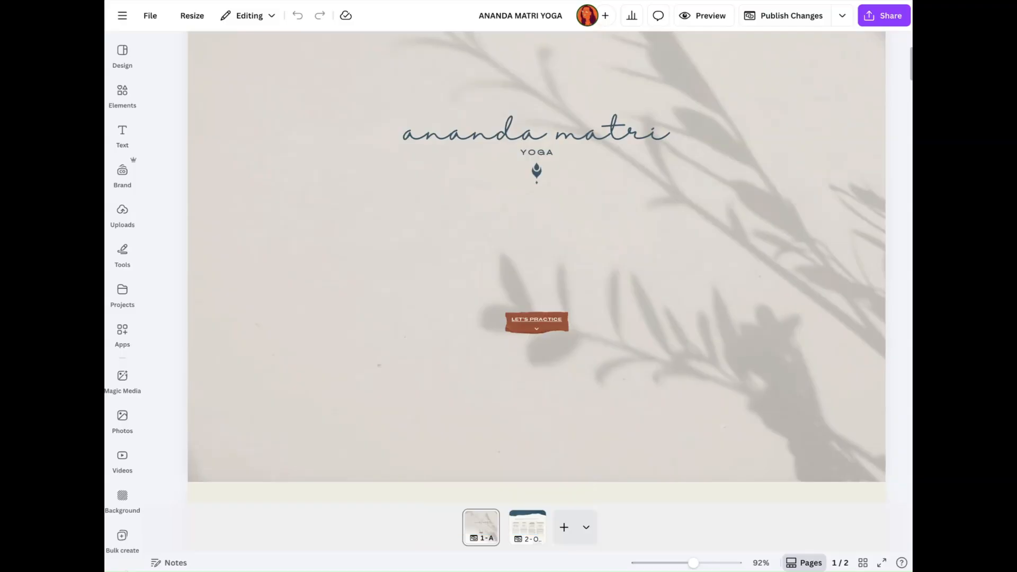
scroll(447, 170, up, 3)
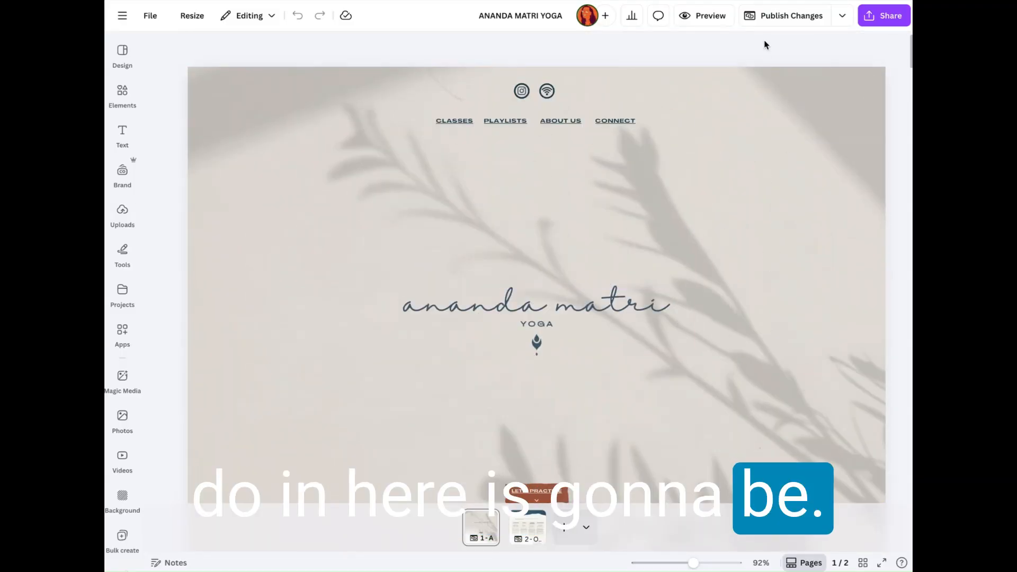
drag(690, 564, 678, 564)
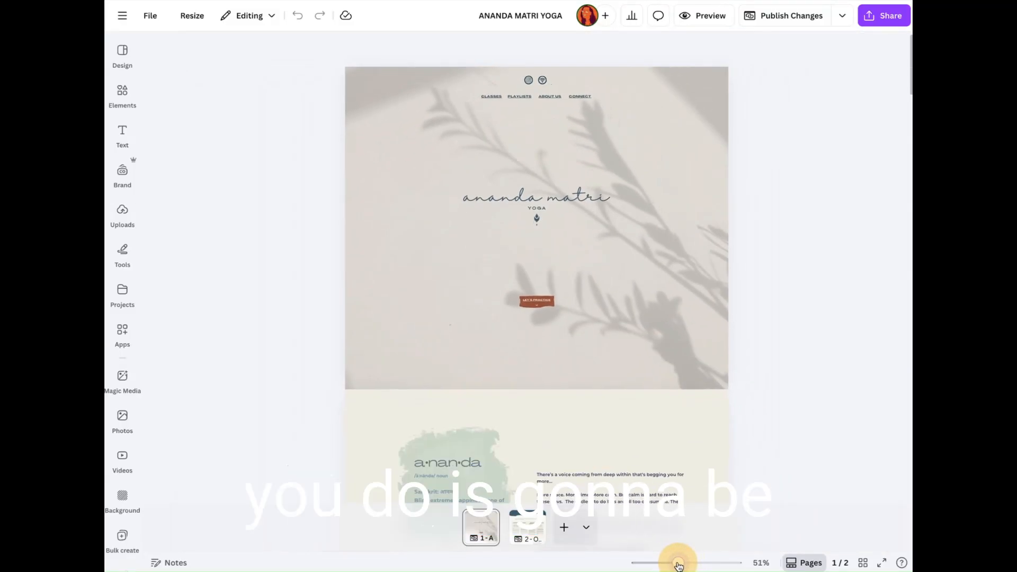
scroll(588, 427, down, 4)
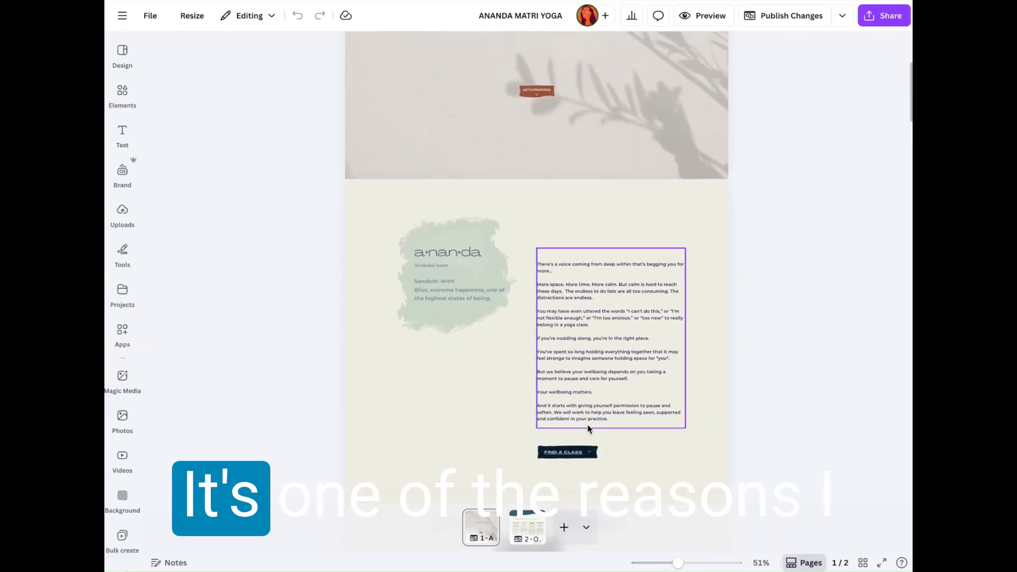
scroll(289, 186, up, 4)
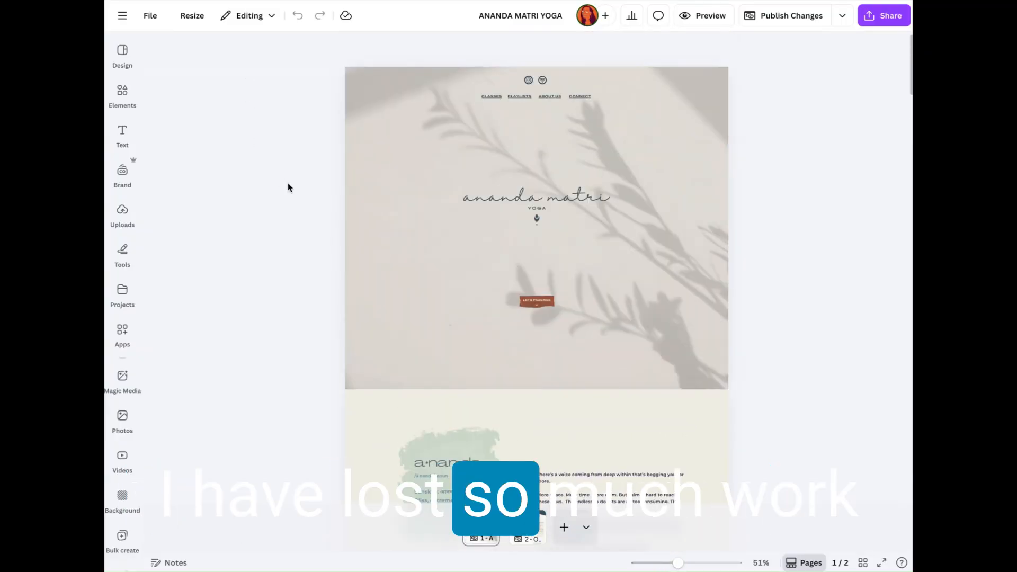
scroll(397, 326, down, 4)
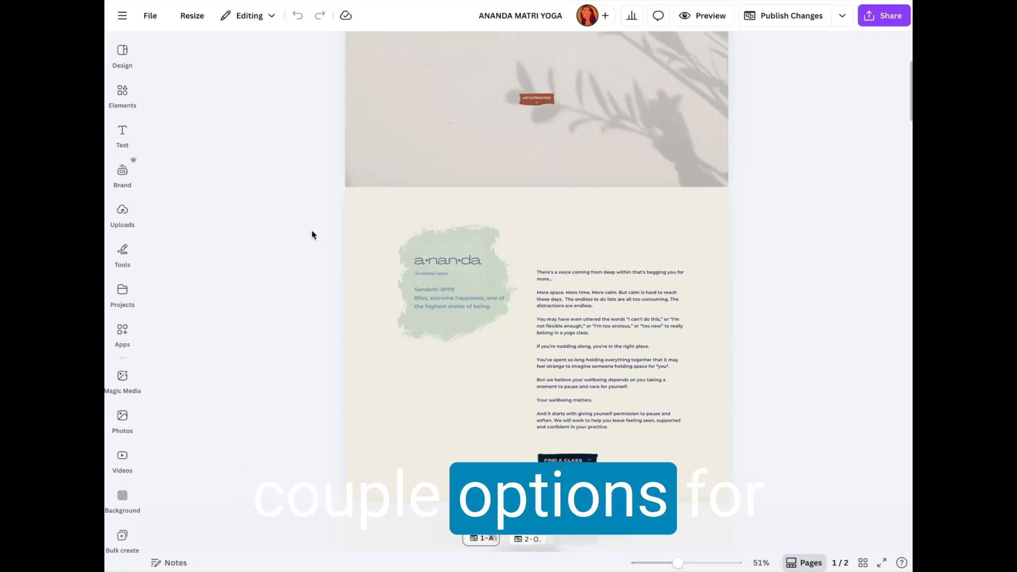
scroll(312, 235, up, 2)
scroll(311, 235, down, 1)
scroll(311, 235, up, 3)
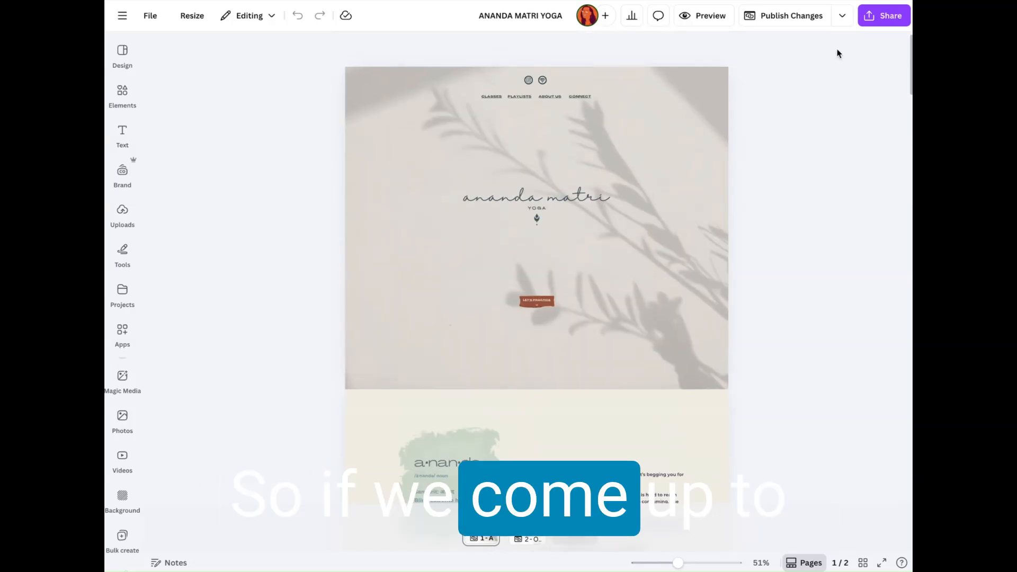
Step: Open the website publishing options, make the site address editable and look through the domains available for it
click(843, 17)
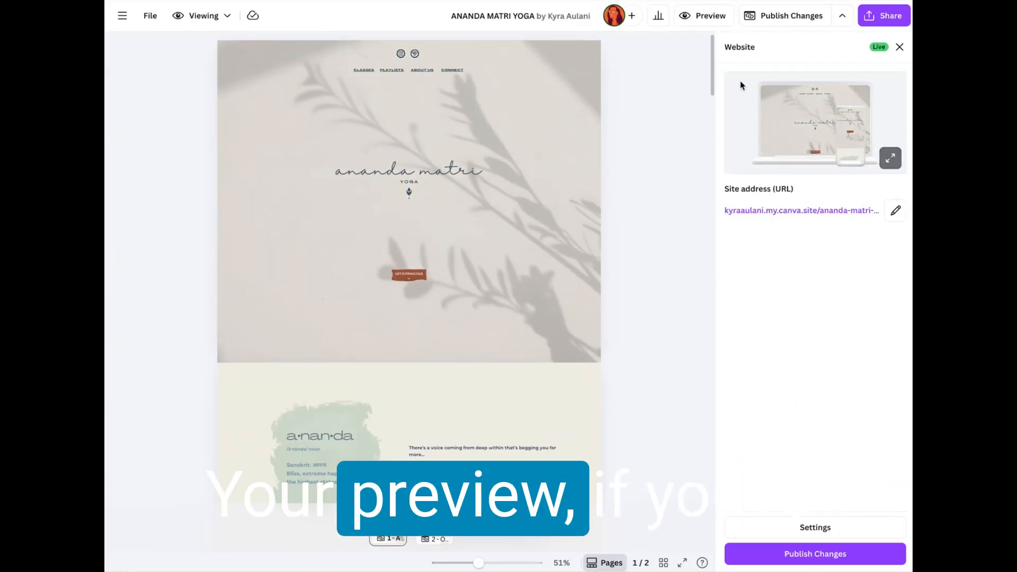
click(895, 211)
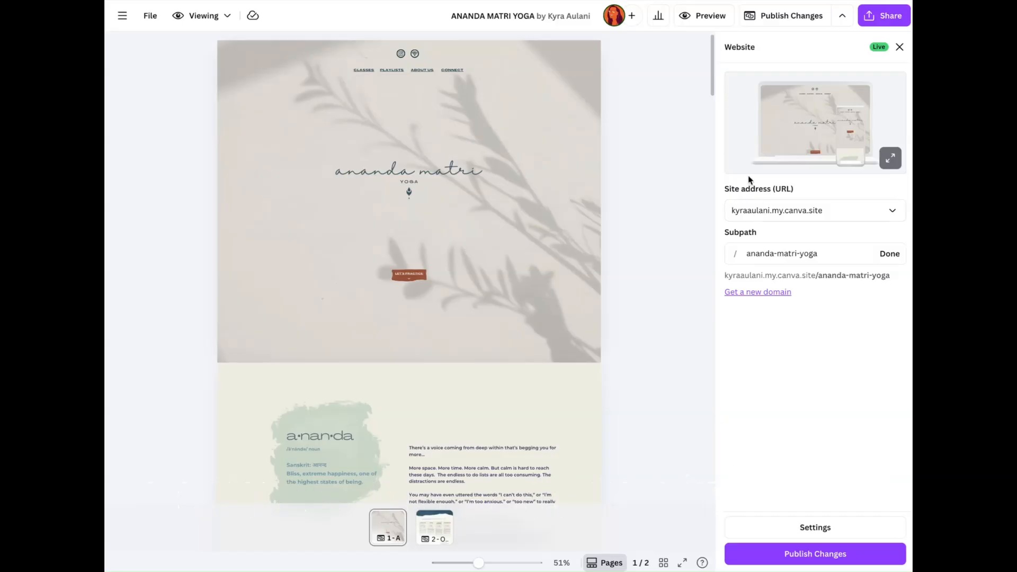
click(893, 211)
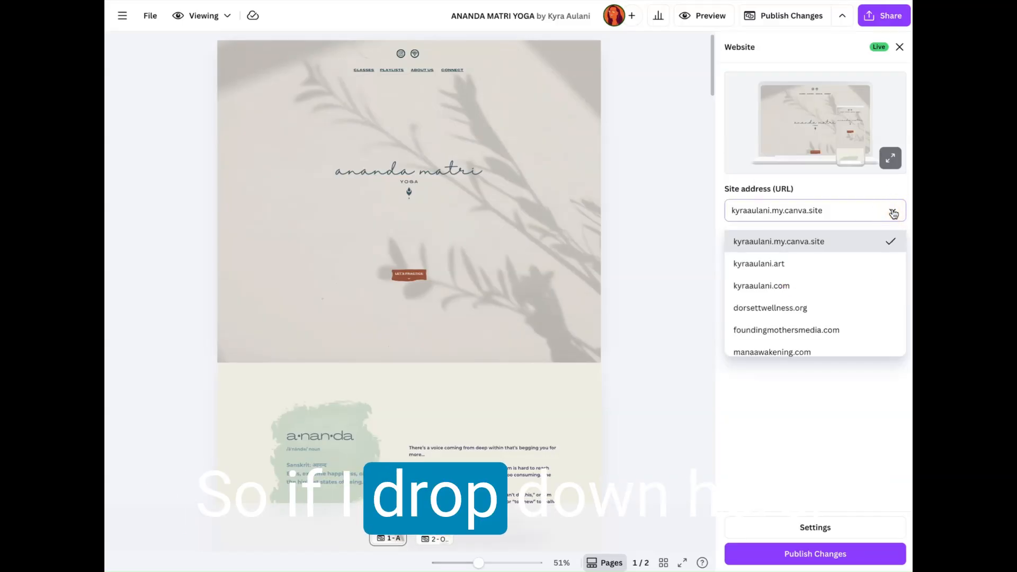
scroll(842, 297, down, 2)
scroll(847, 239, up, 1)
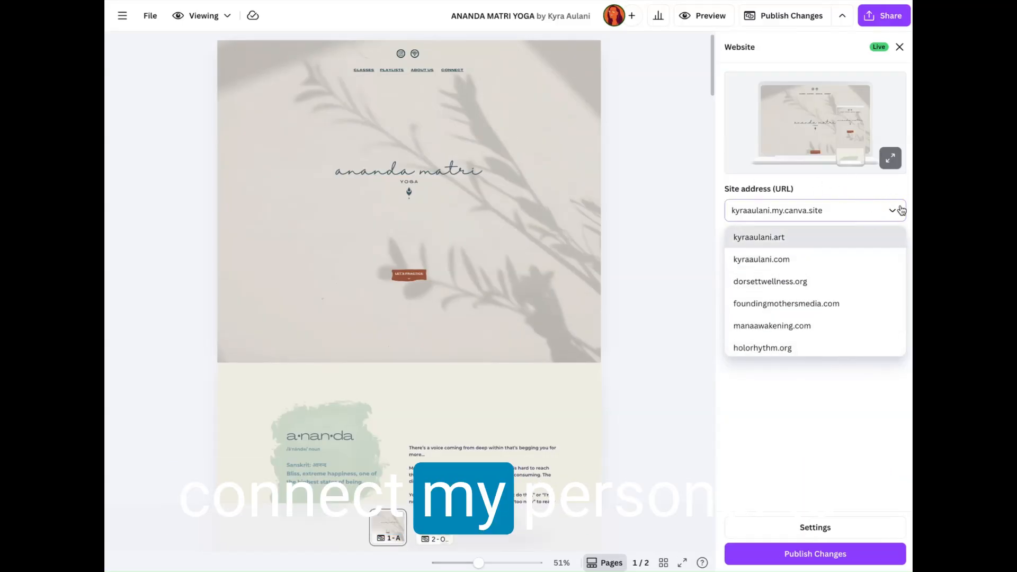
scroll(794, 323, down, 1)
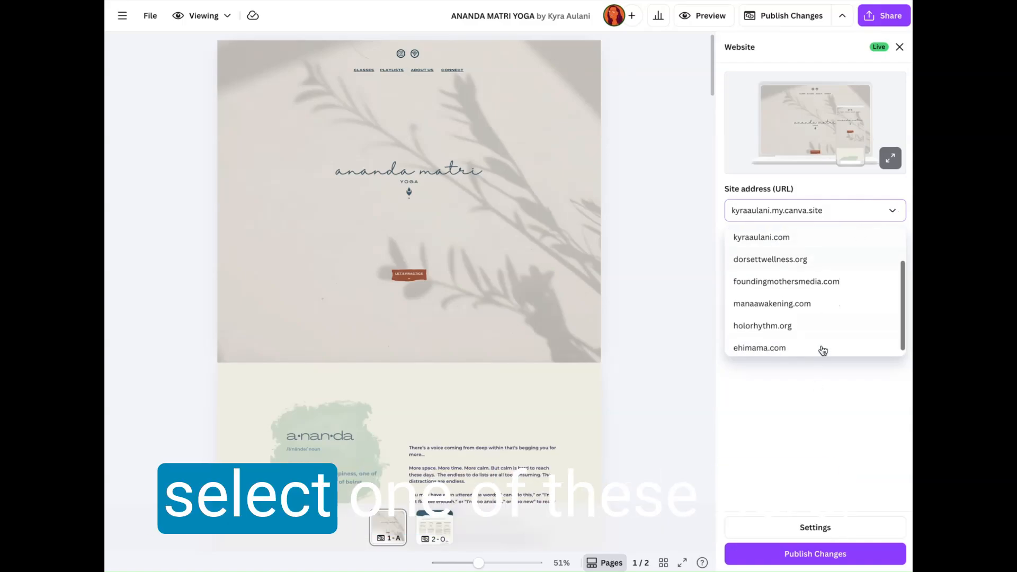
click(891, 209)
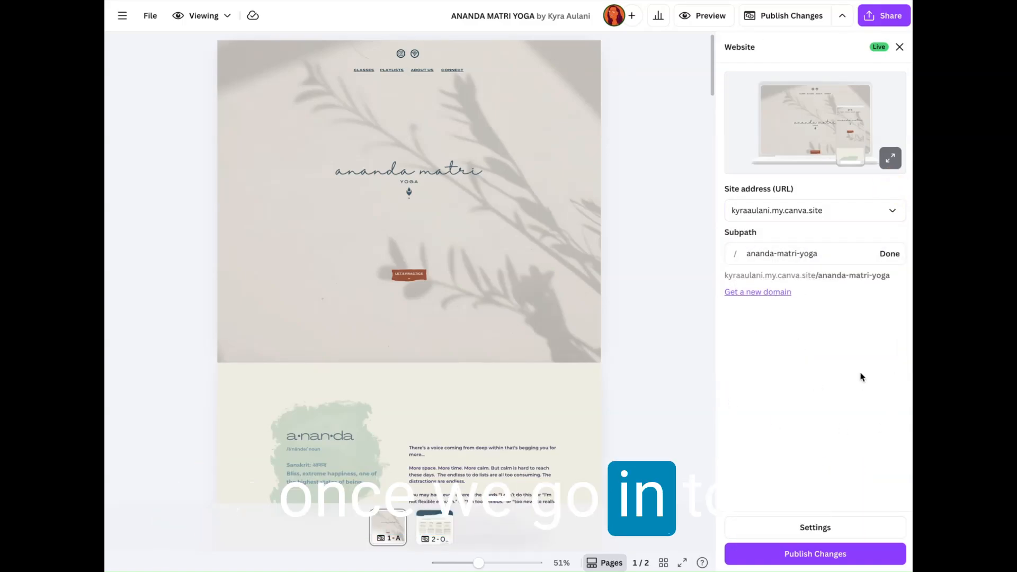
Step: Open the website's site settings and switch the social media link preview off and back on
click(827, 523)
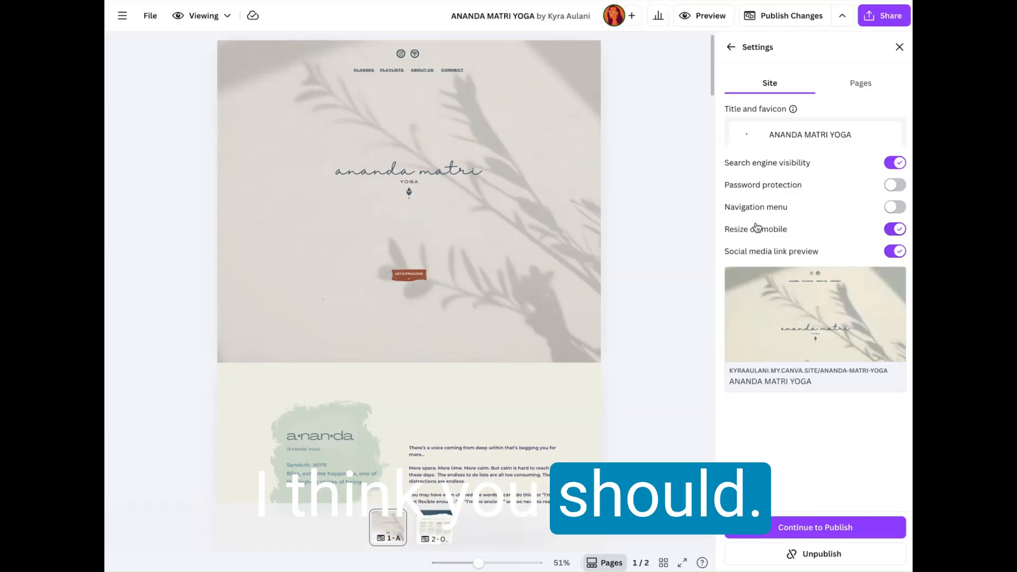
click(899, 252)
click(895, 252)
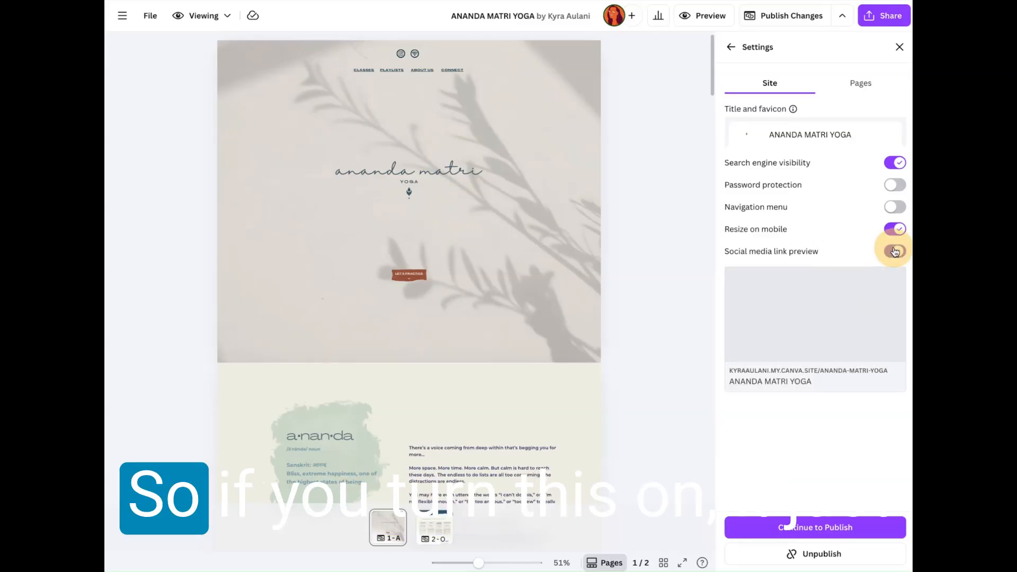
mouse_move(873, 372)
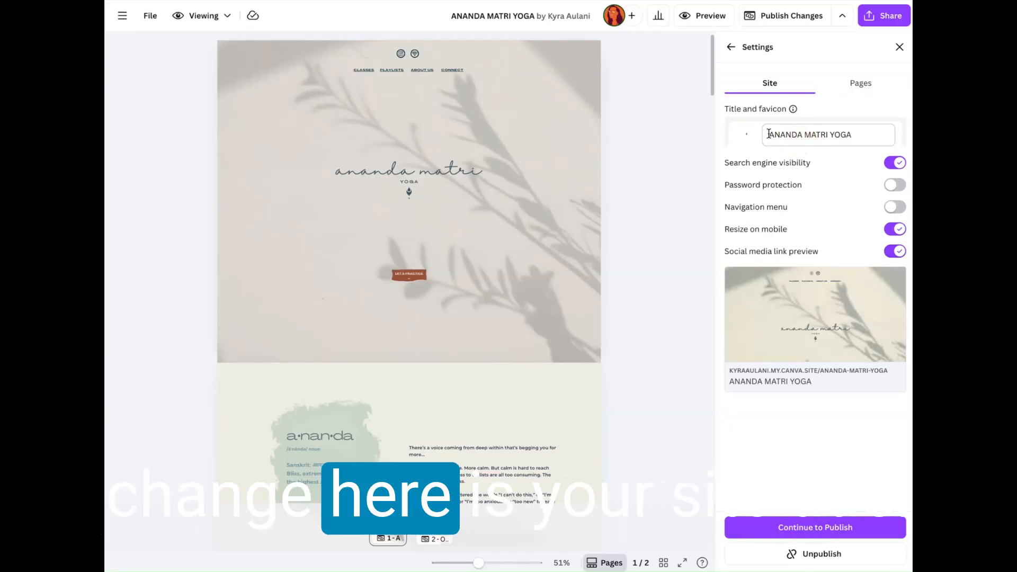
Step: Change the website title to "Ananda Matri Yoga" in the site settings
triple_click(806, 134)
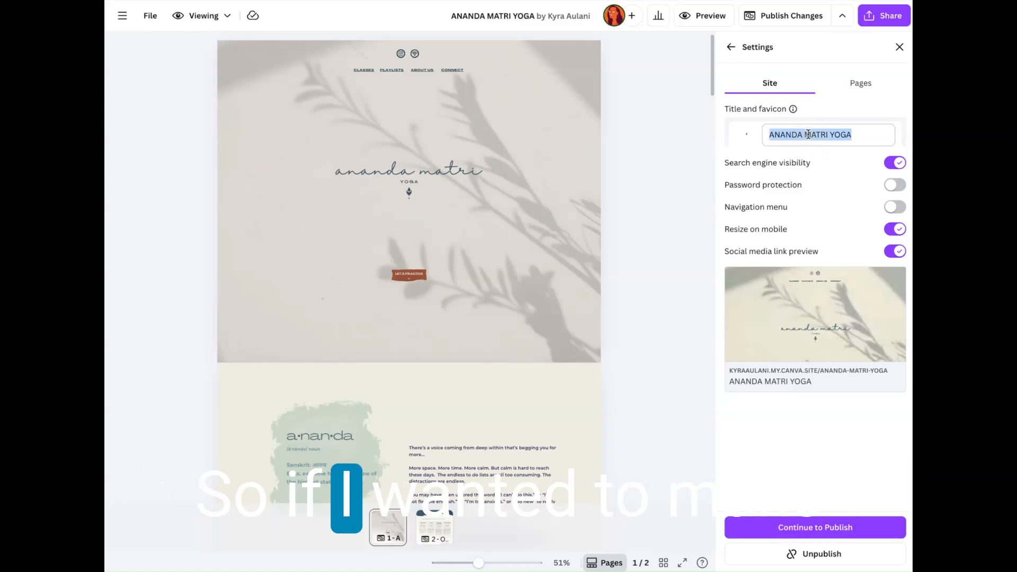
text(Ananda)
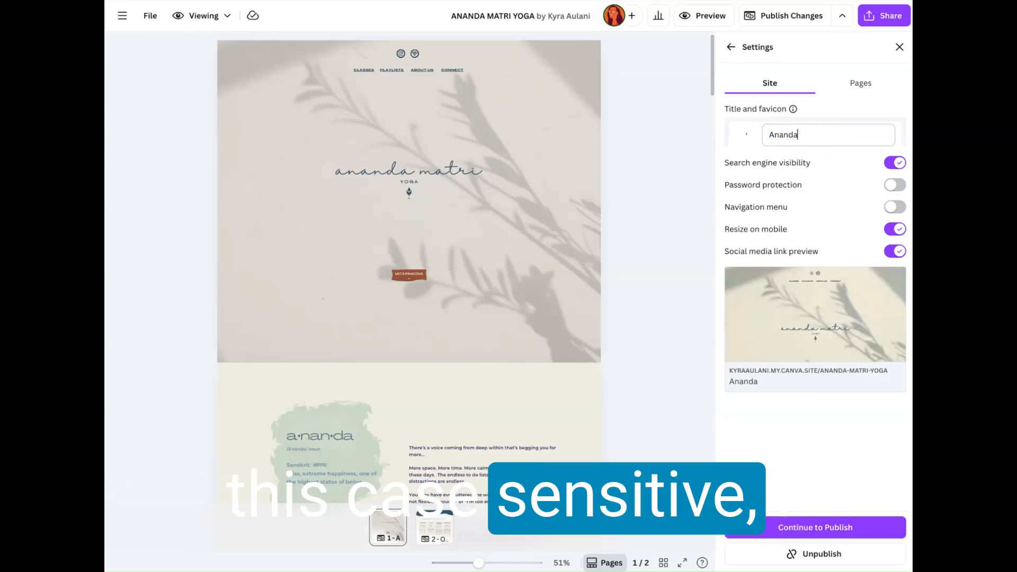
text( Matri Y)
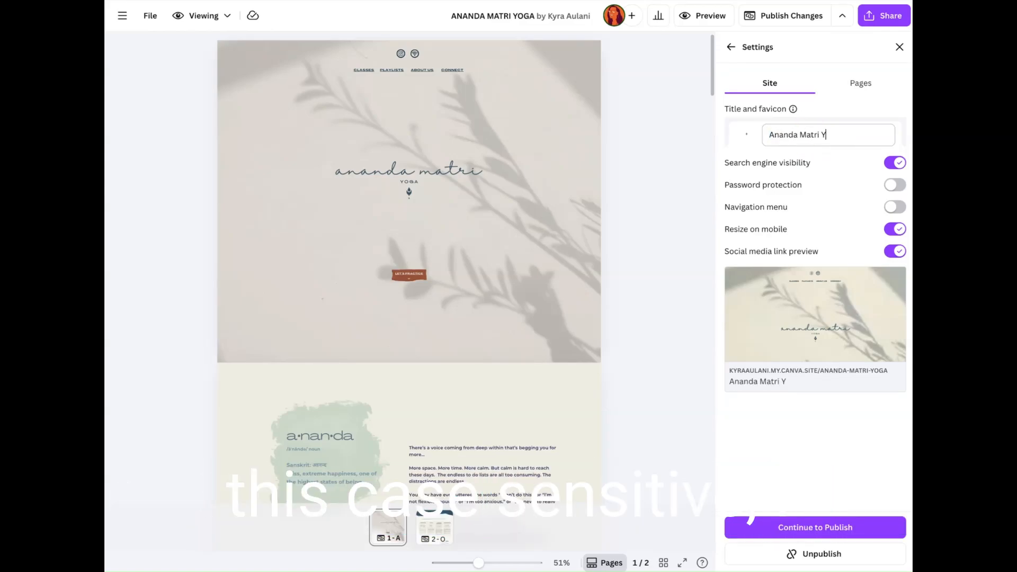
text(oga)
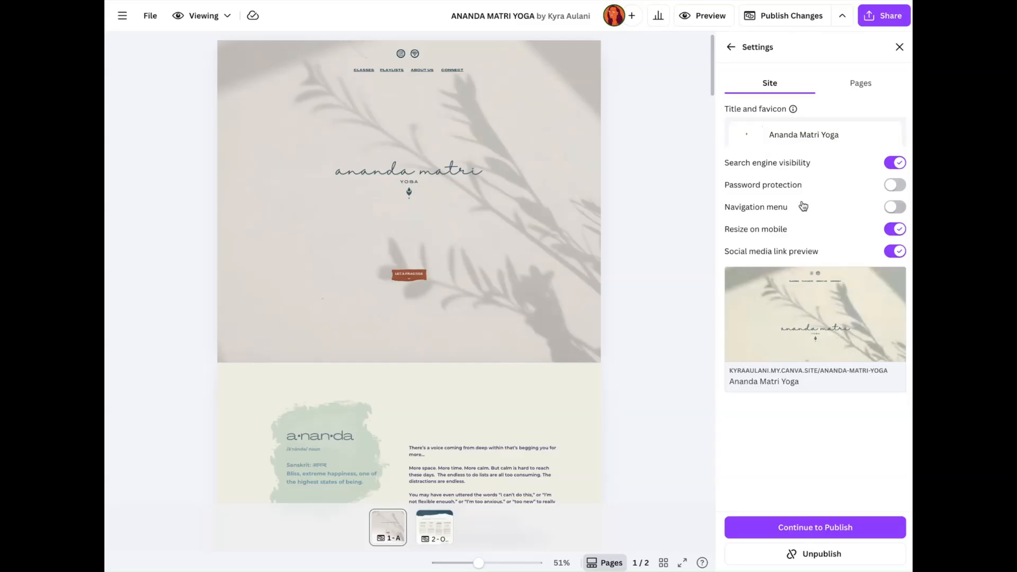
Step: Upload ananda-matri-dark-teal-leaf.png from the 1x folder inside the desktop's Ananda Matri folder and use it as the site's favicon
click(745, 139)
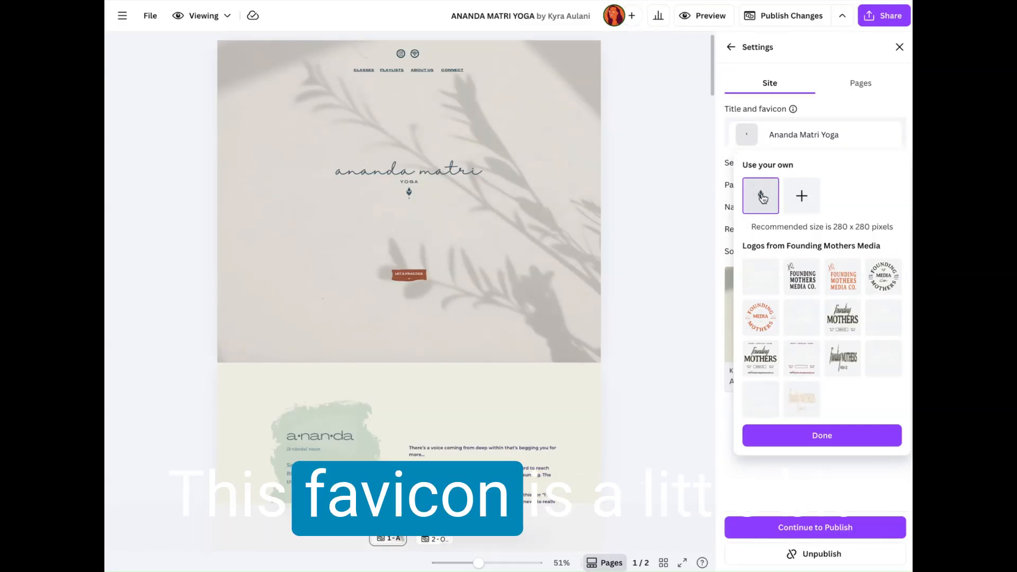
click(803, 196)
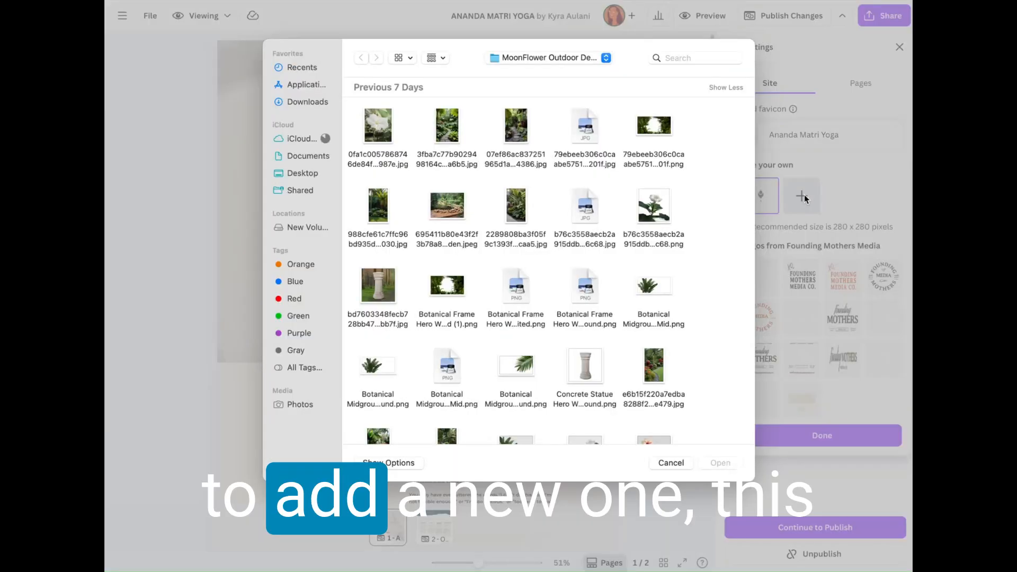
scroll(517, 356, down, 10)
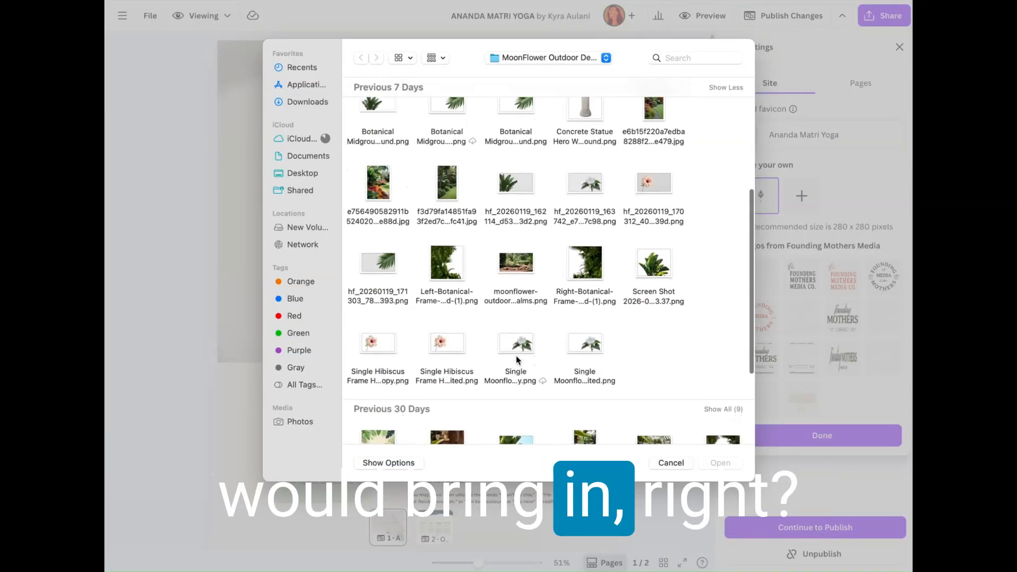
scroll(518, 360, up, 10)
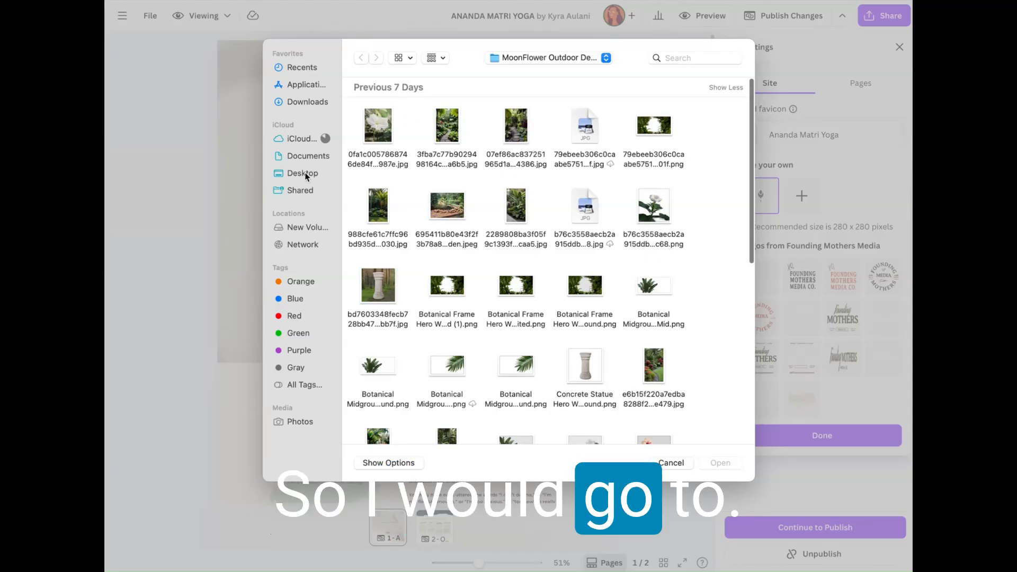
click(304, 172)
scroll(593, 267, down, 2)
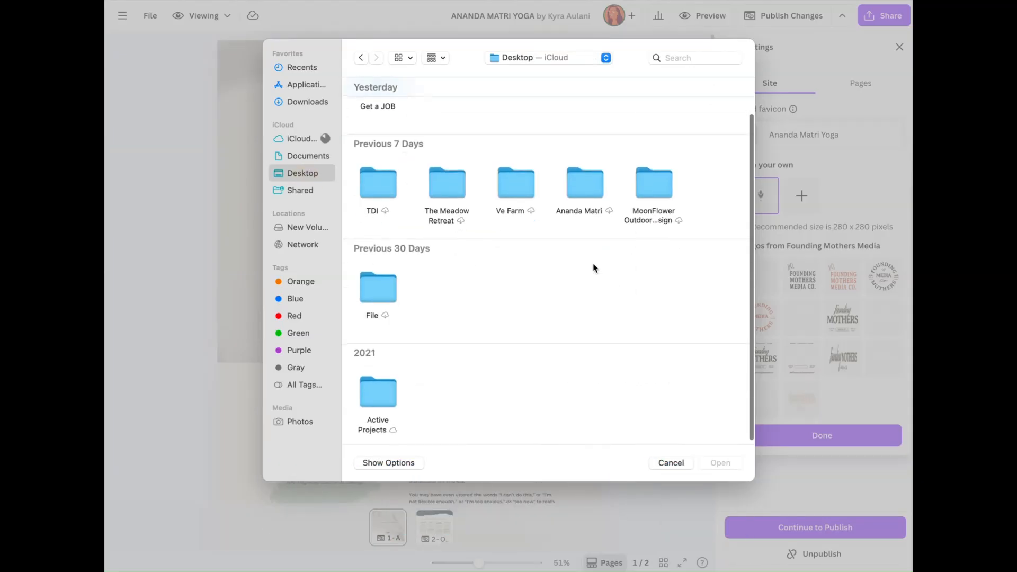
double_click(570, 174)
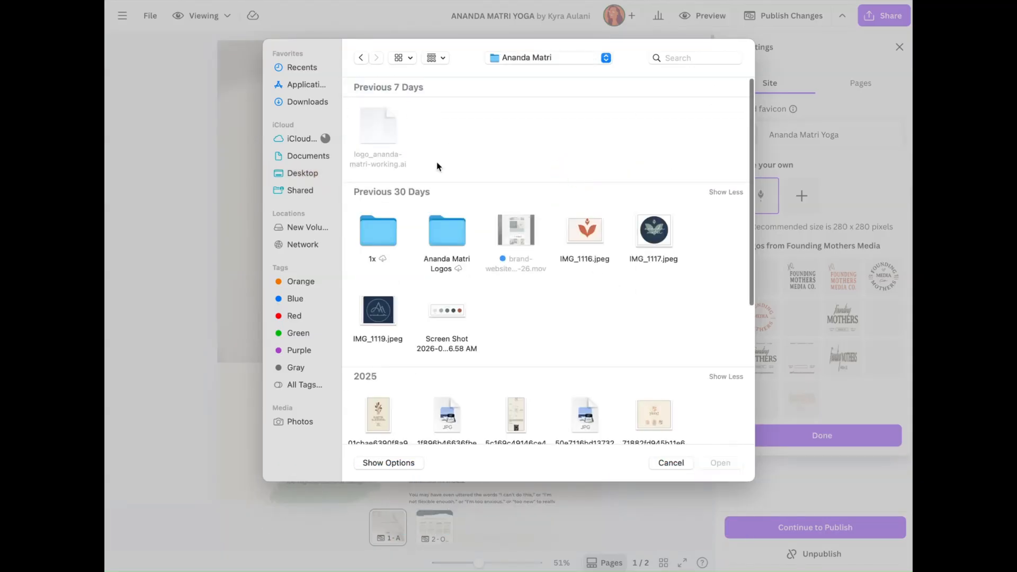
double_click(369, 233)
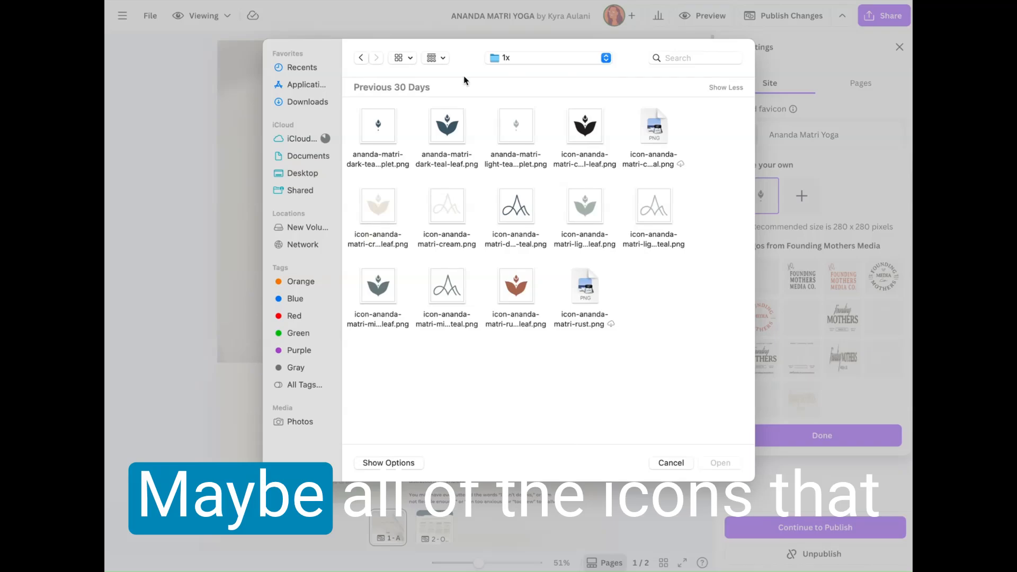
click(447, 130)
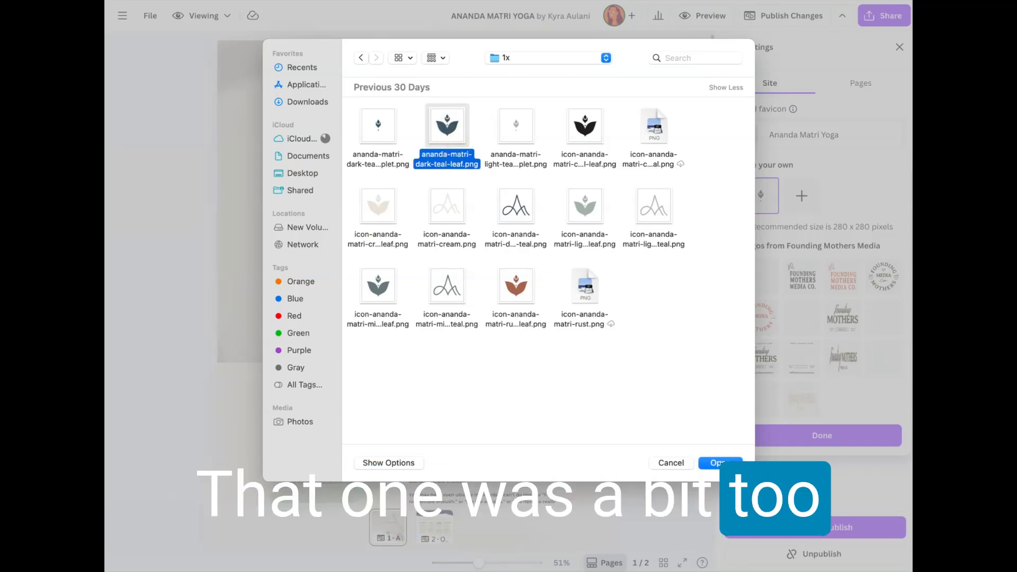
click(720, 462)
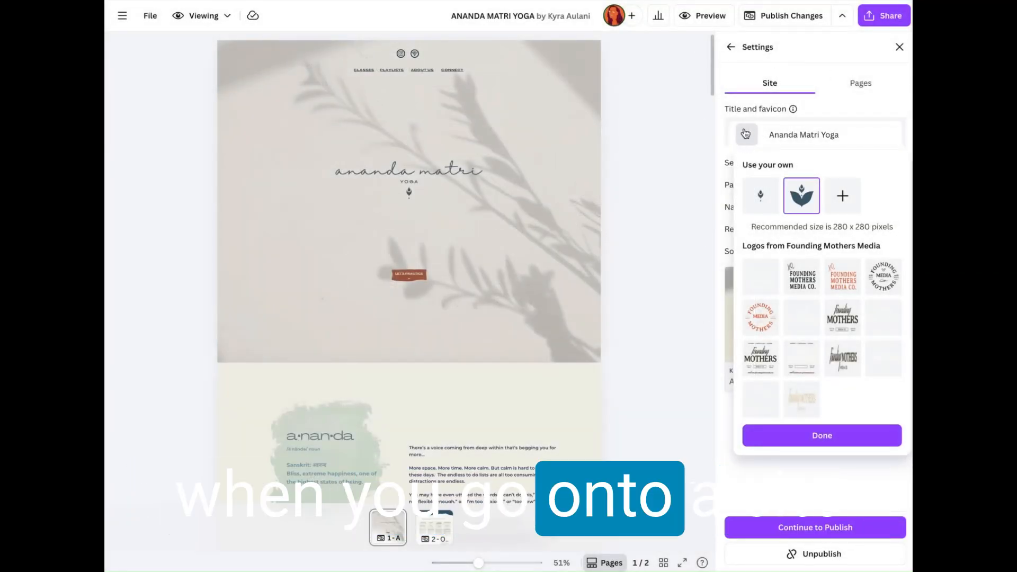
click(820, 432)
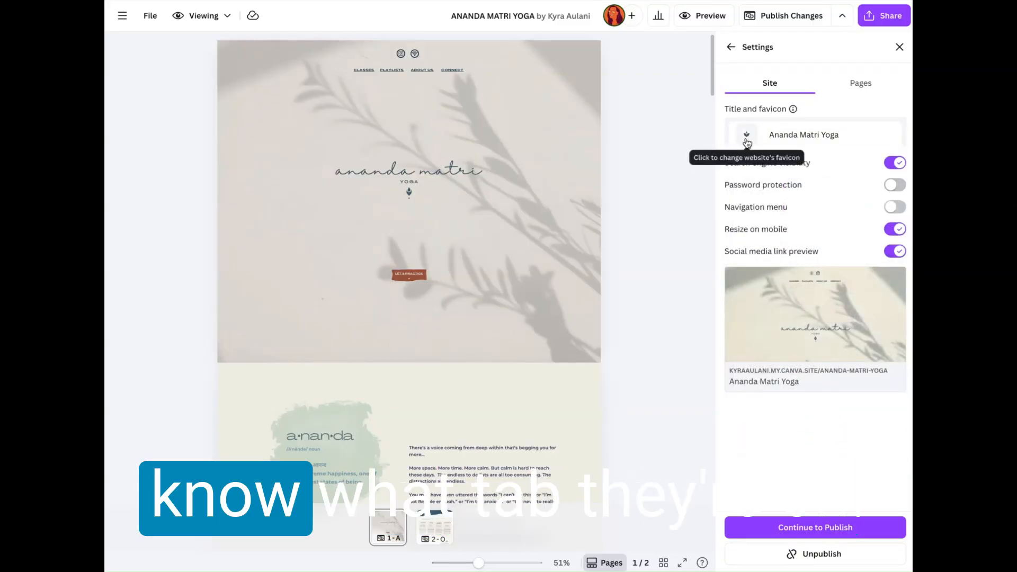
Step: Look over the page settings with the editable titles of the homepage and Our Classes, and check how the homepage listing will appear
click(863, 89)
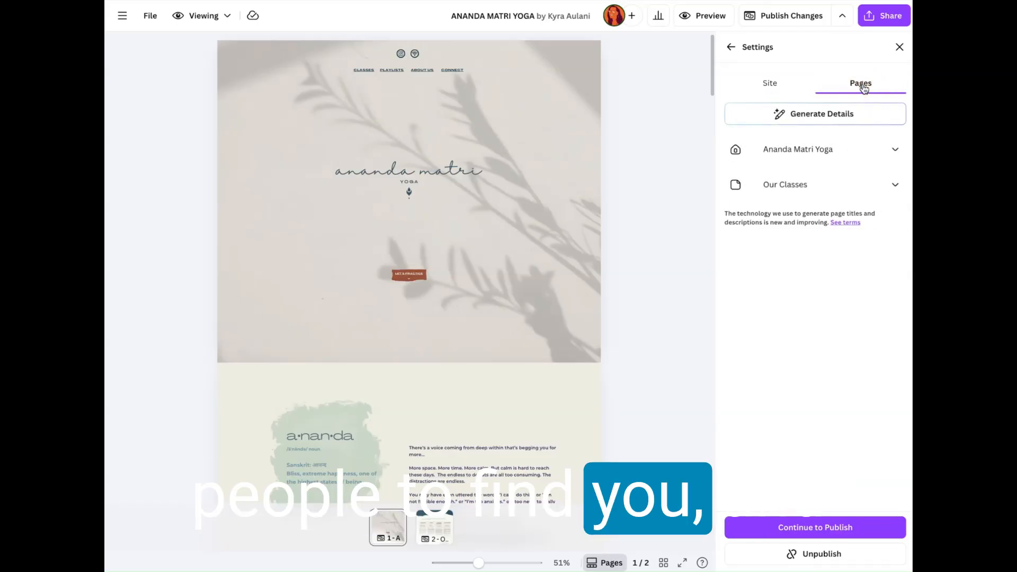
click(799, 149)
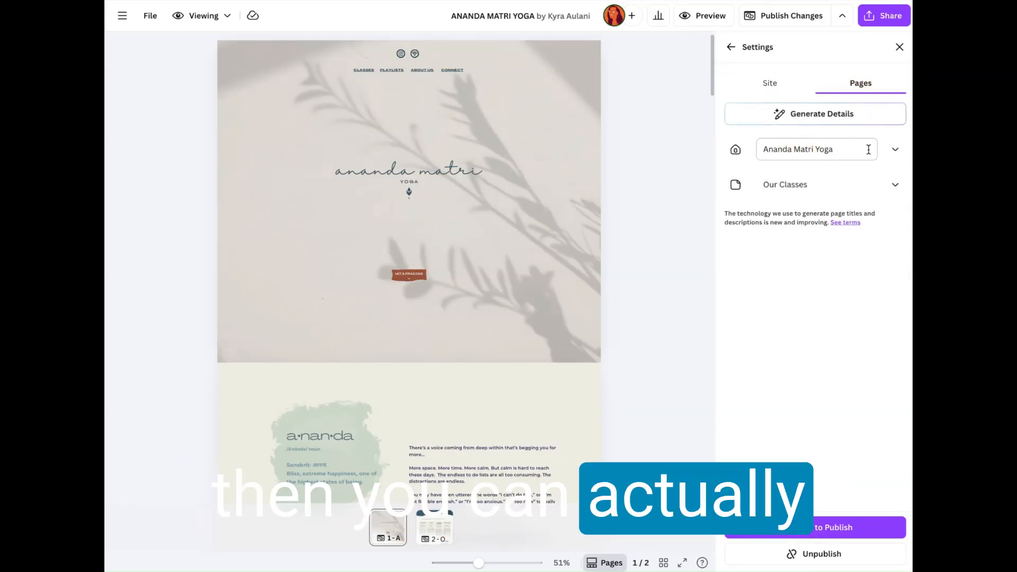
drag(867, 150, 751, 164)
click(792, 183)
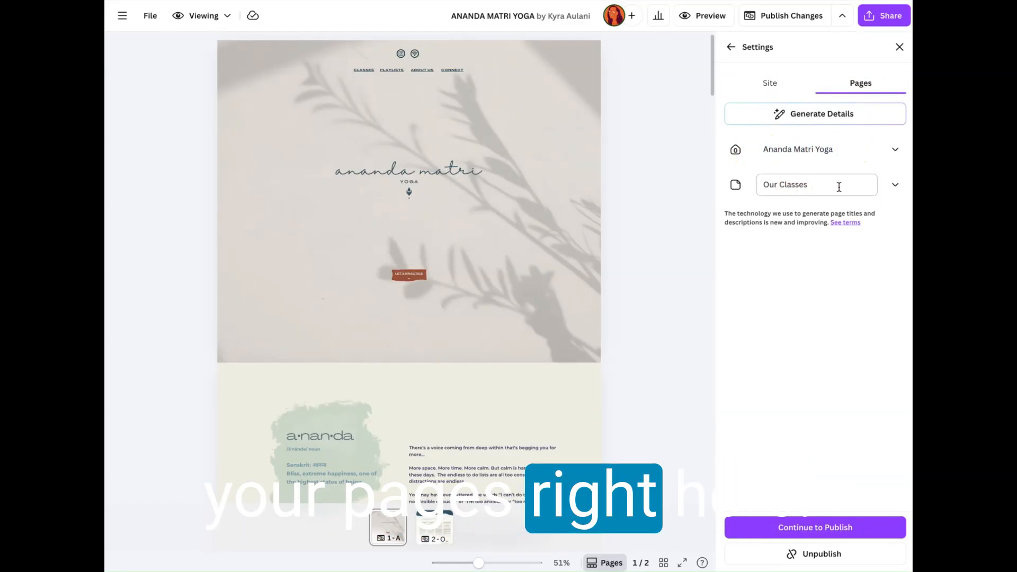
drag(838, 186, 761, 185)
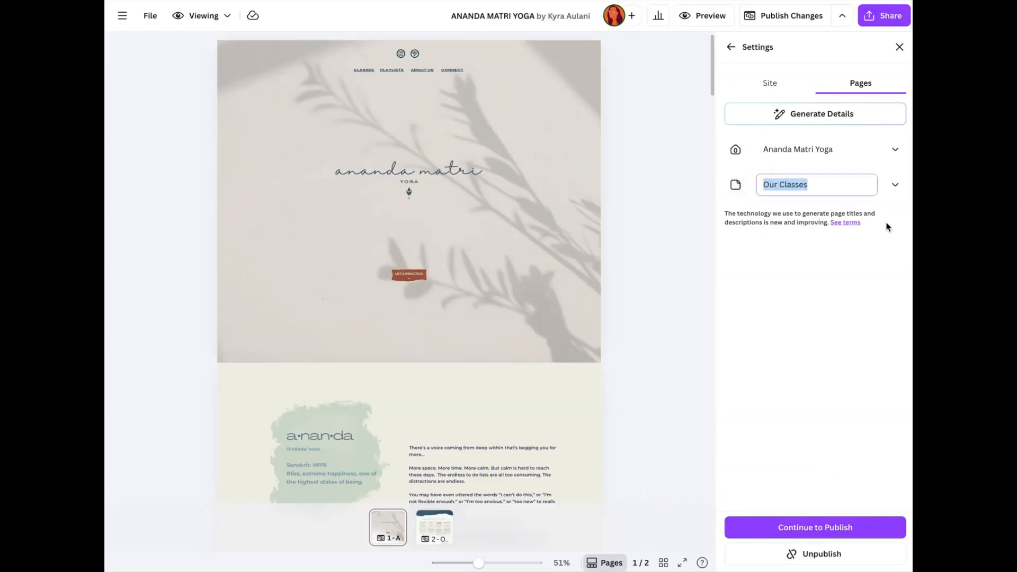
click(822, 149)
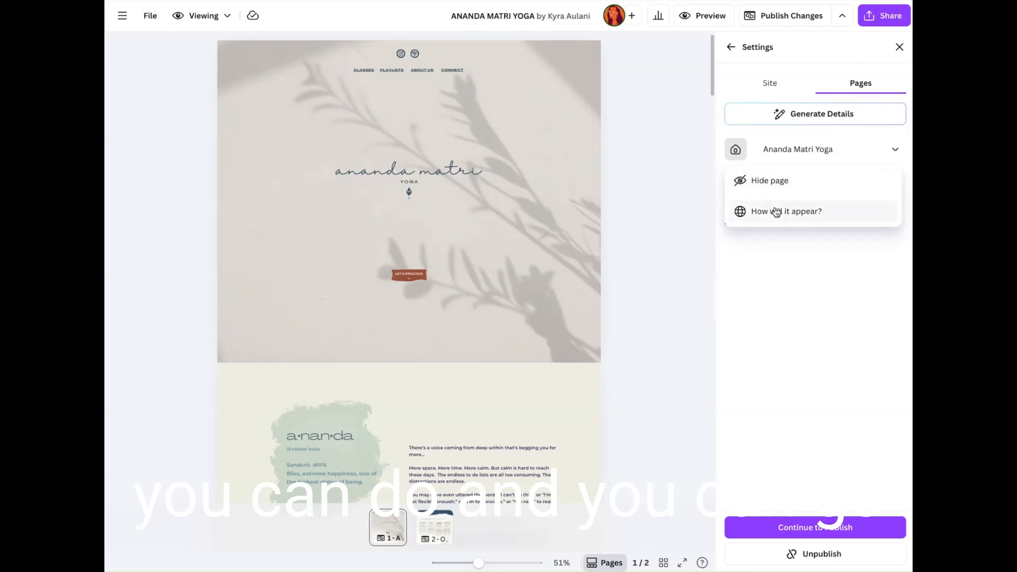
click(776, 212)
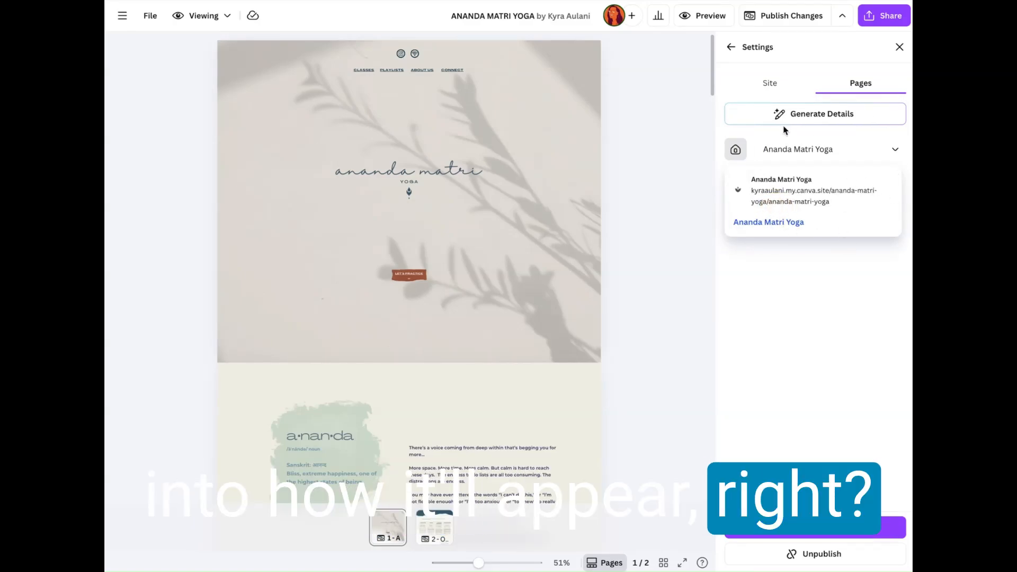
Step: Generate titles and descriptions automatically for the website's pages and skim through the generated text
click(801, 119)
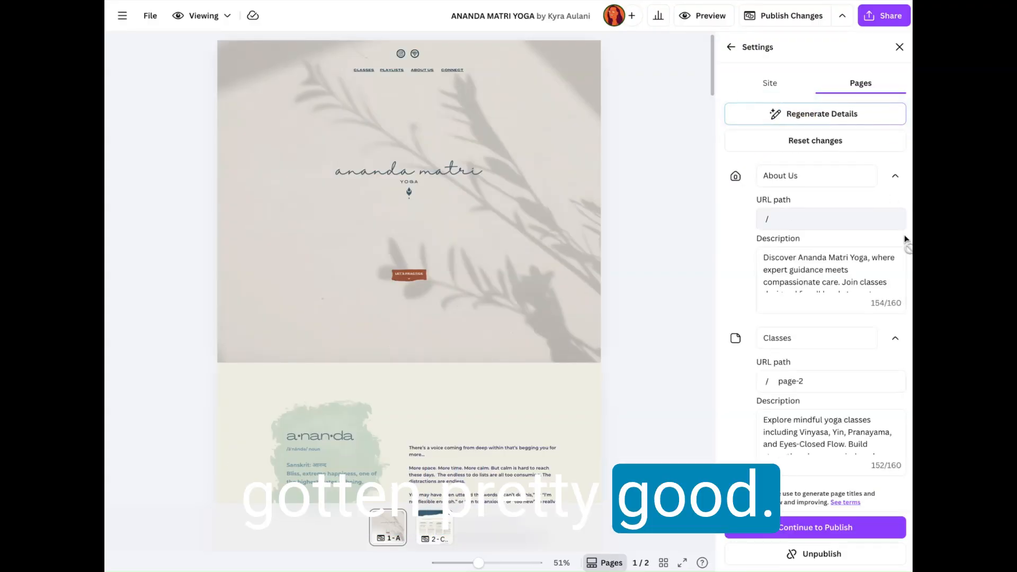
scroll(829, 273, down, 1)
scroll(829, 273, up, 1)
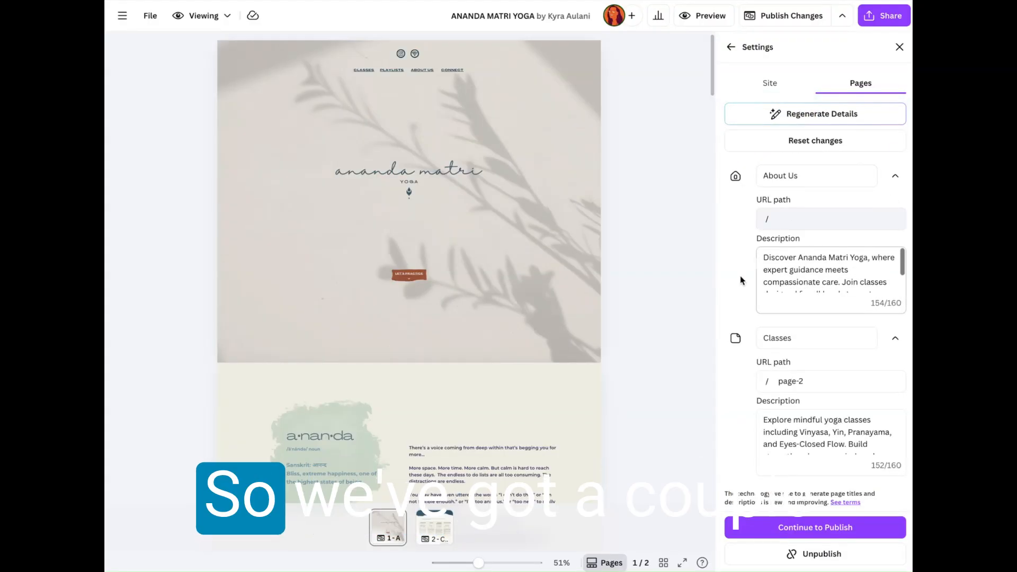
scroll(783, 274, down, 1)
scroll(783, 274, up, 1)
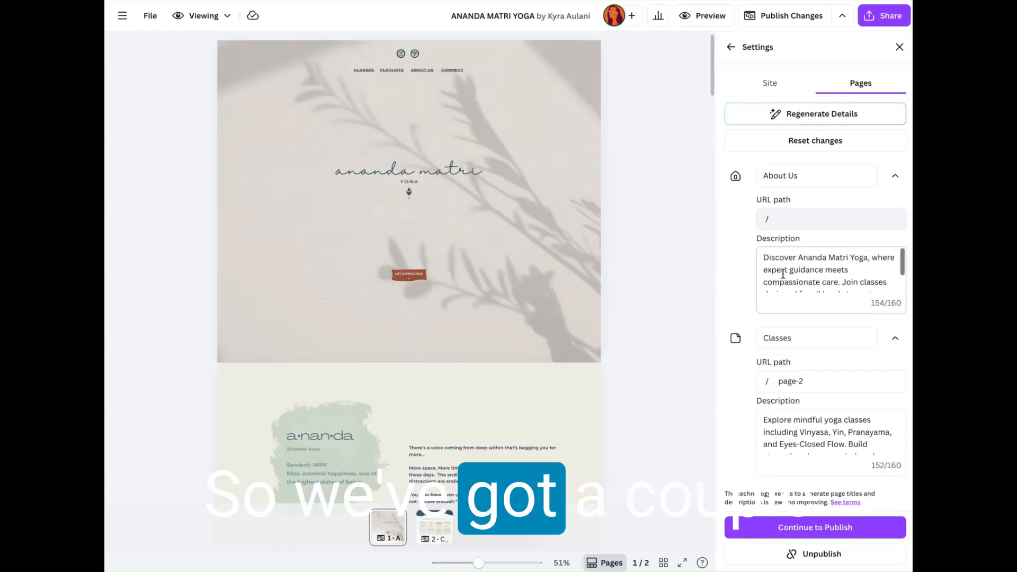
Step: Change the homepage's title to "Home" and read through its generated description
triple_click(768, 179)
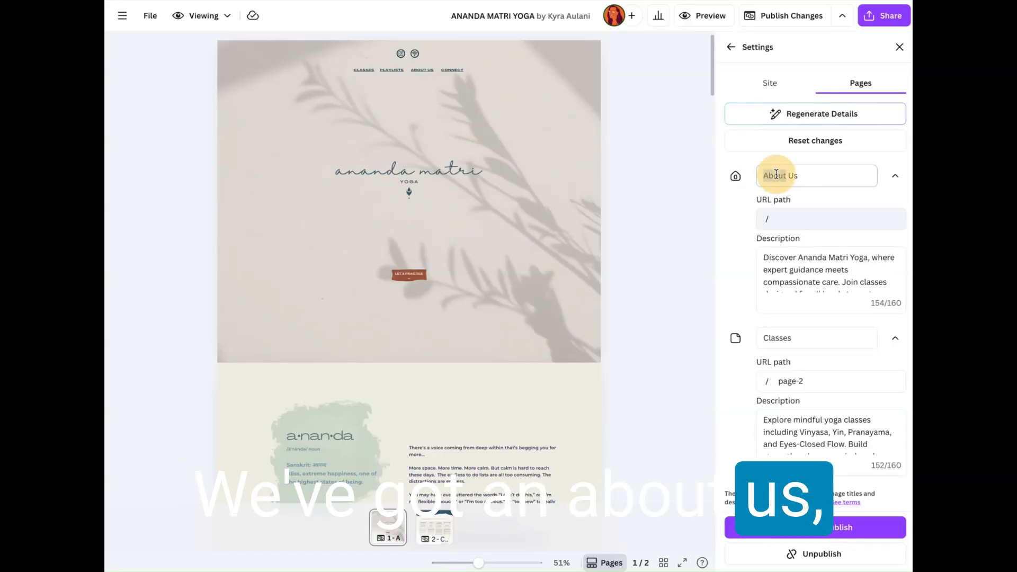
text(Home)
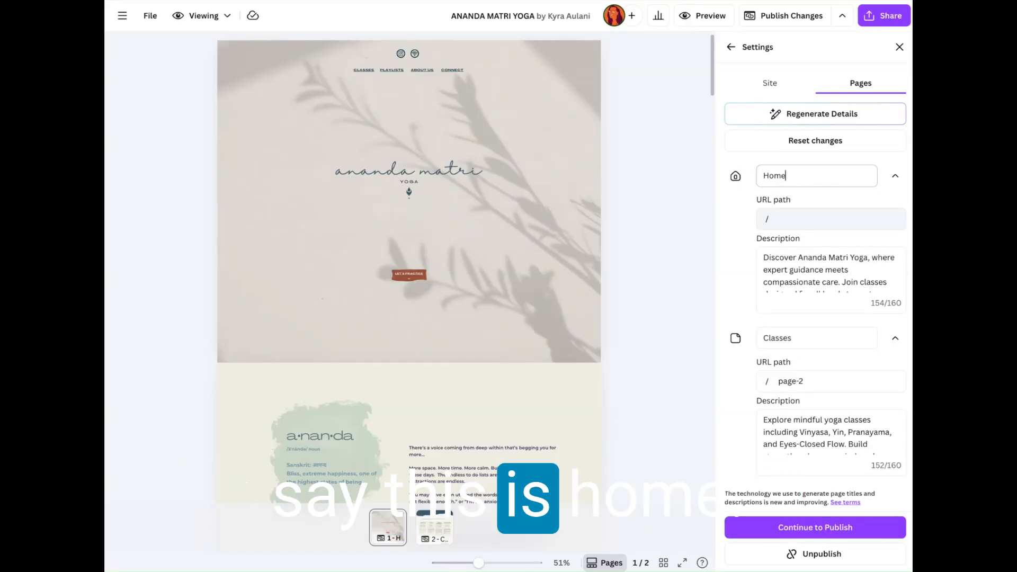
click(795, 212)
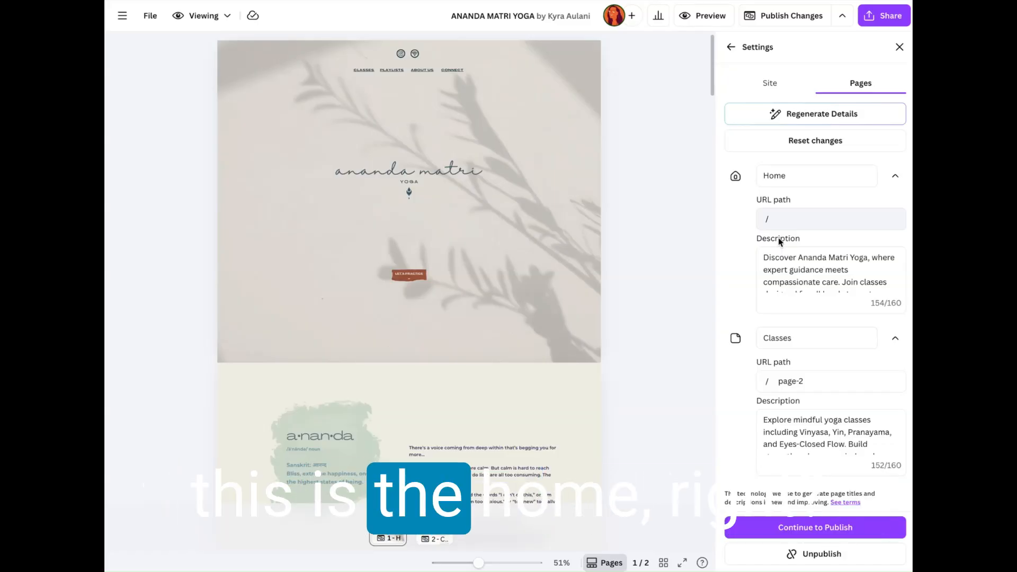
scroll(806, 264, up, 2)
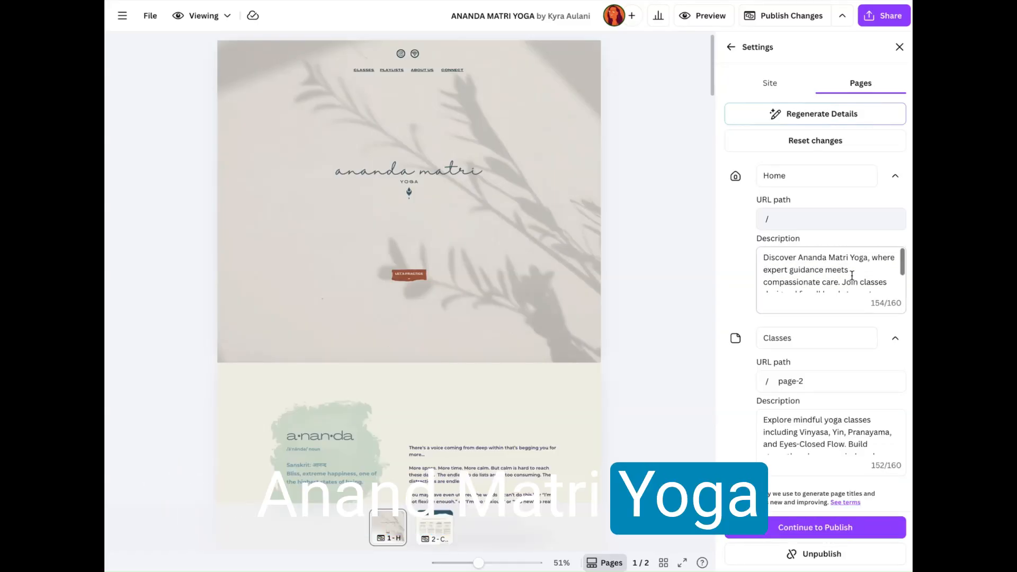
scroll(858, 265, down, 2)
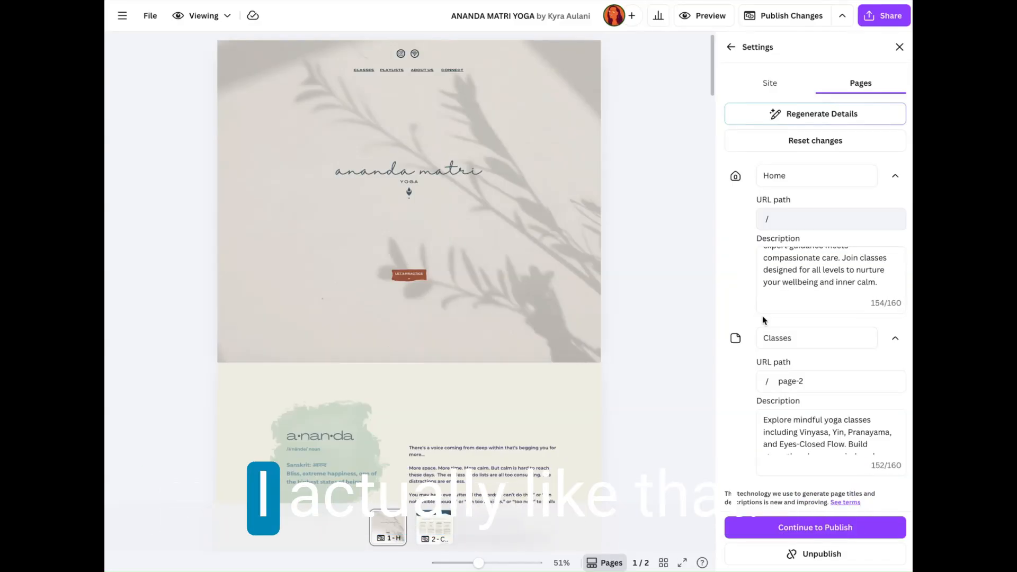
scroll(821, 270, up, 2)
scroll(822, 272, down, 2)
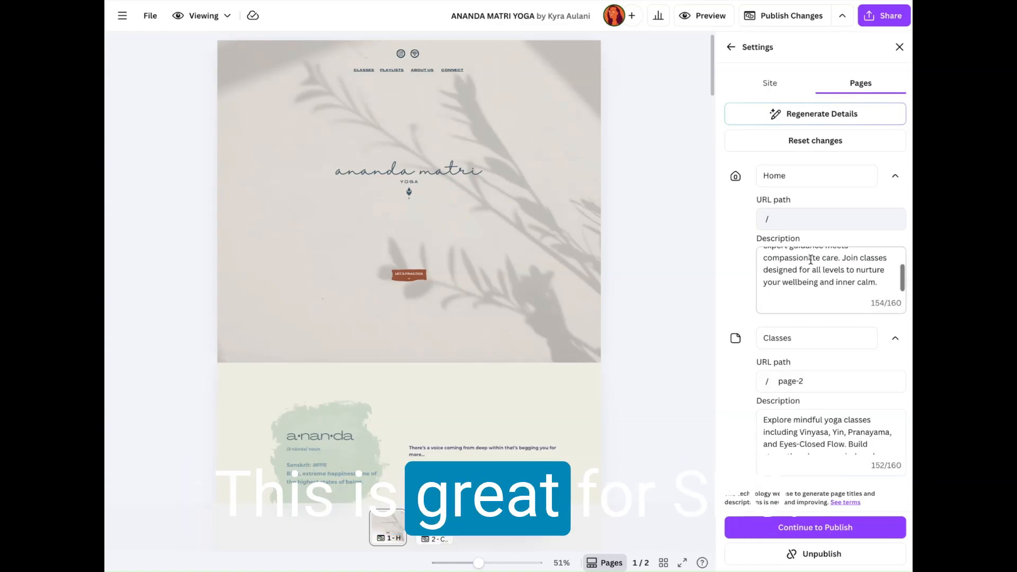
scroll(810, 260, up, 2)
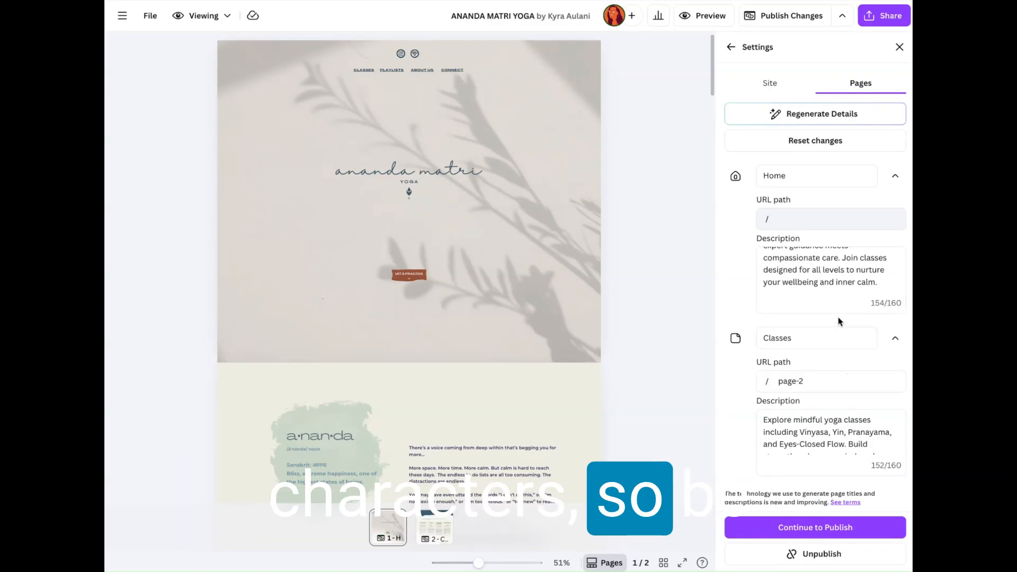
Step: Set the Classes page's URL path to "classes" and read through its generated description
drag(777, 380, 815, 381)
double_click(810, 380)
key(BackSpace)
key(BackSpace)
key(BackSpace)
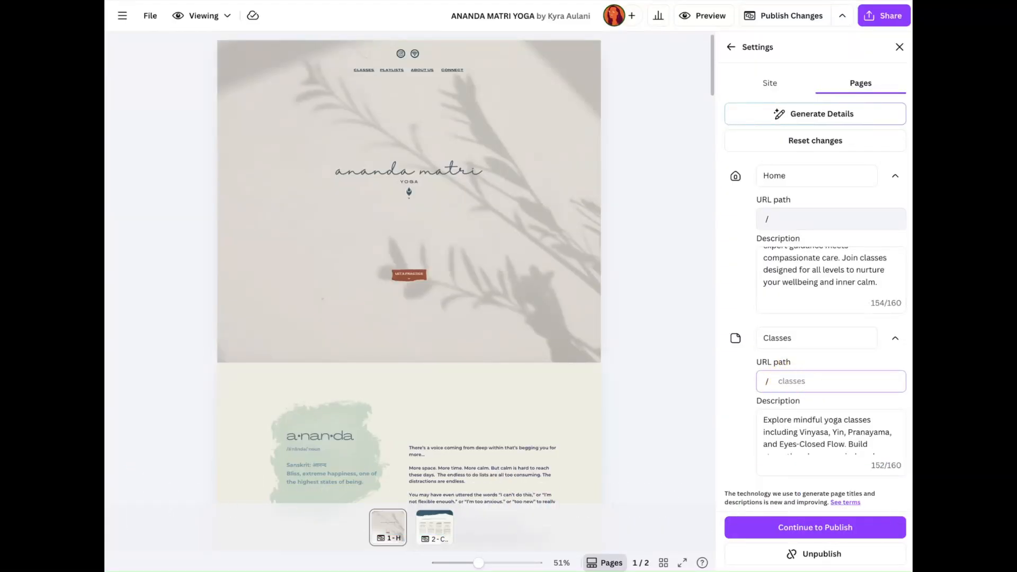
key(BackSpace)
key(BackSpace)
key(BackSpace)
text(classes)
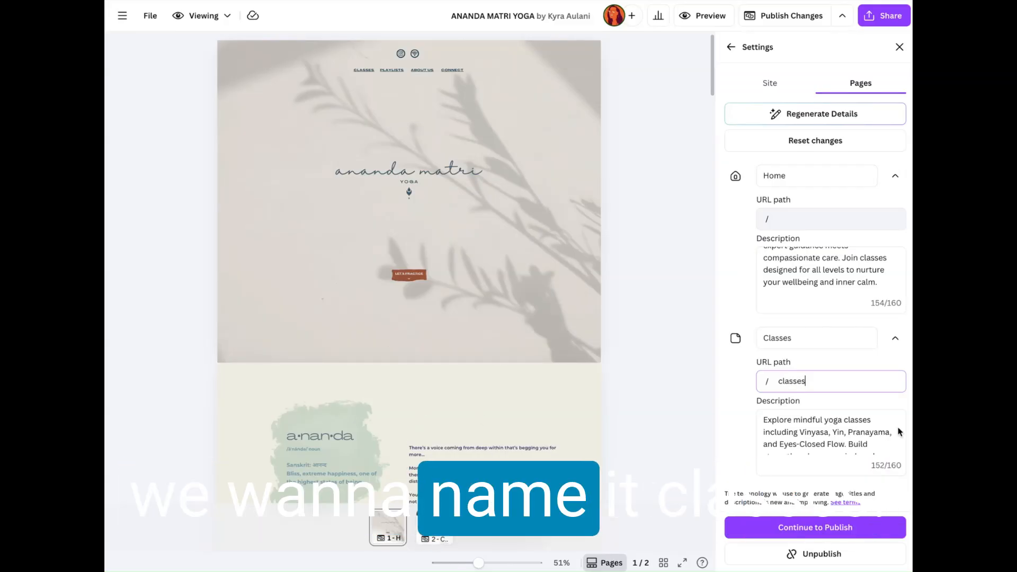
scroll(833, 415, down, 2)
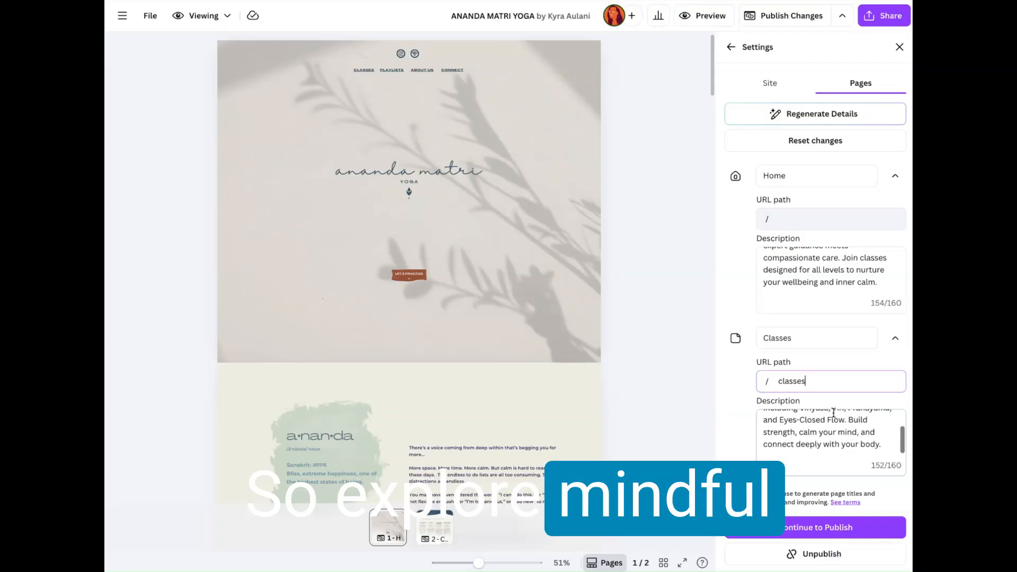
scroll(833, 415, up, 2)
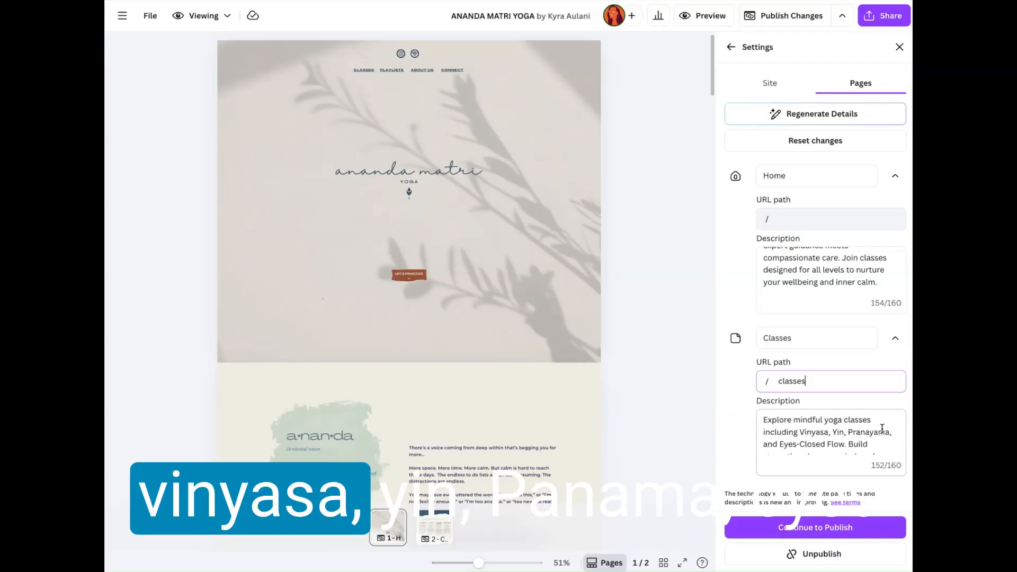
scroll(869, 429, down, 2)
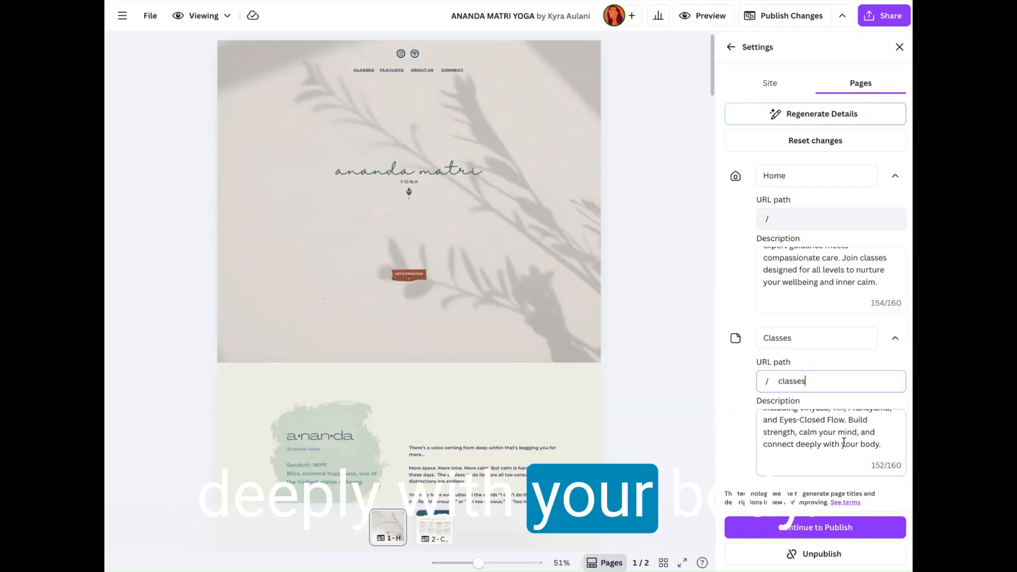
scroll(836, 438, up, 2)
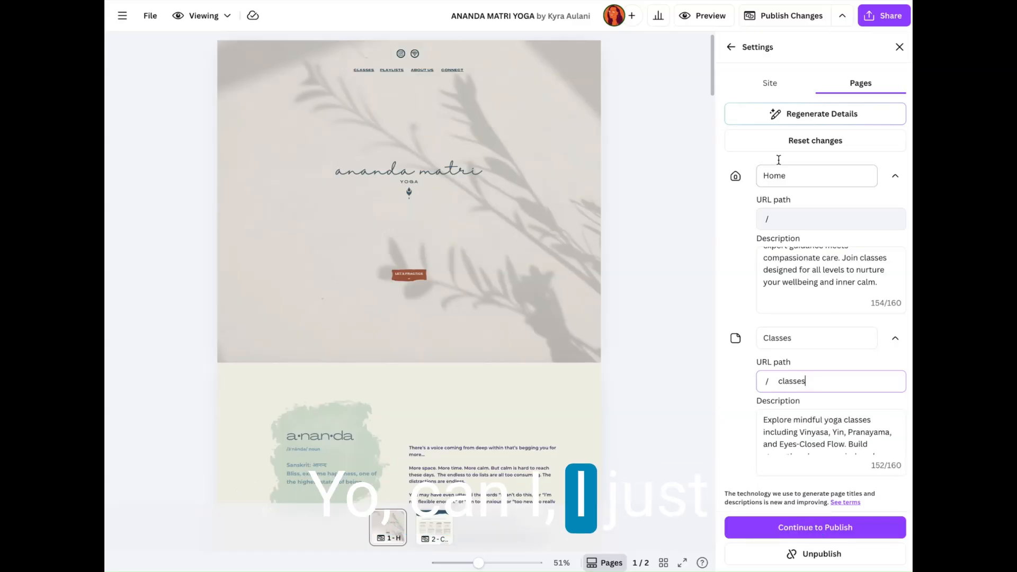
Step: Continue from the page settings to publish the website changes and close the live-website dialog
click(811, 528)
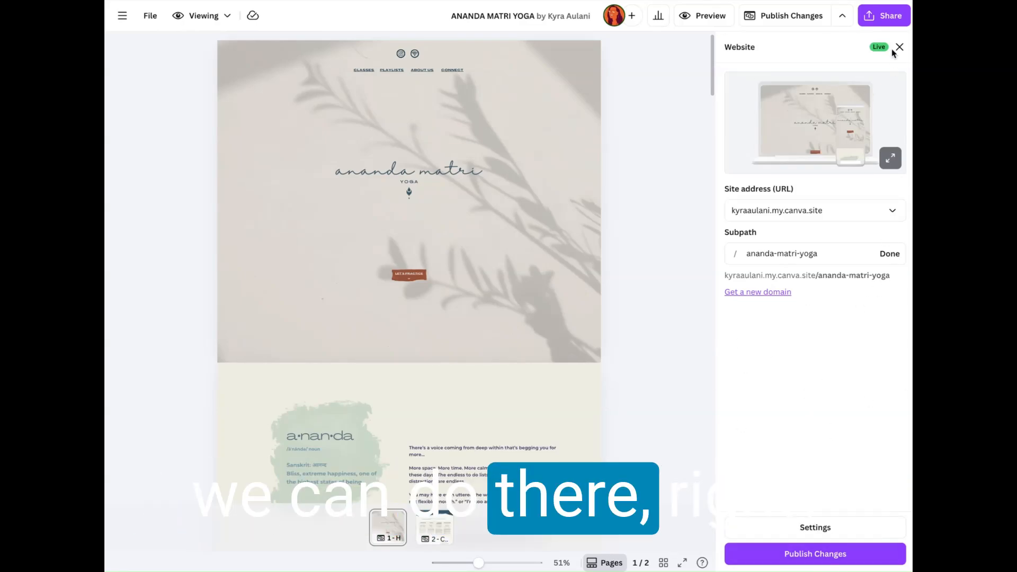
click(815, 554)
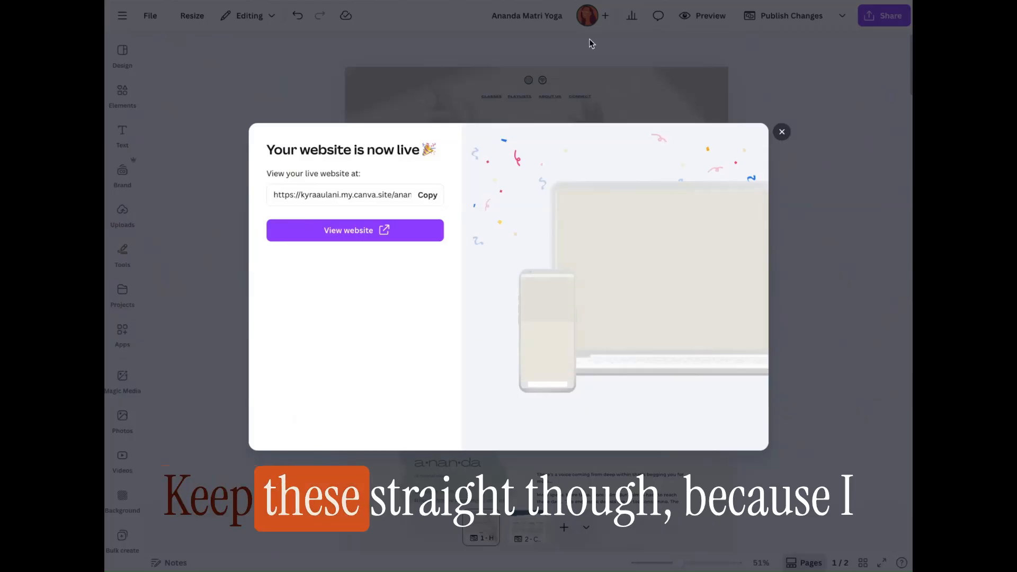
click(783, 132)
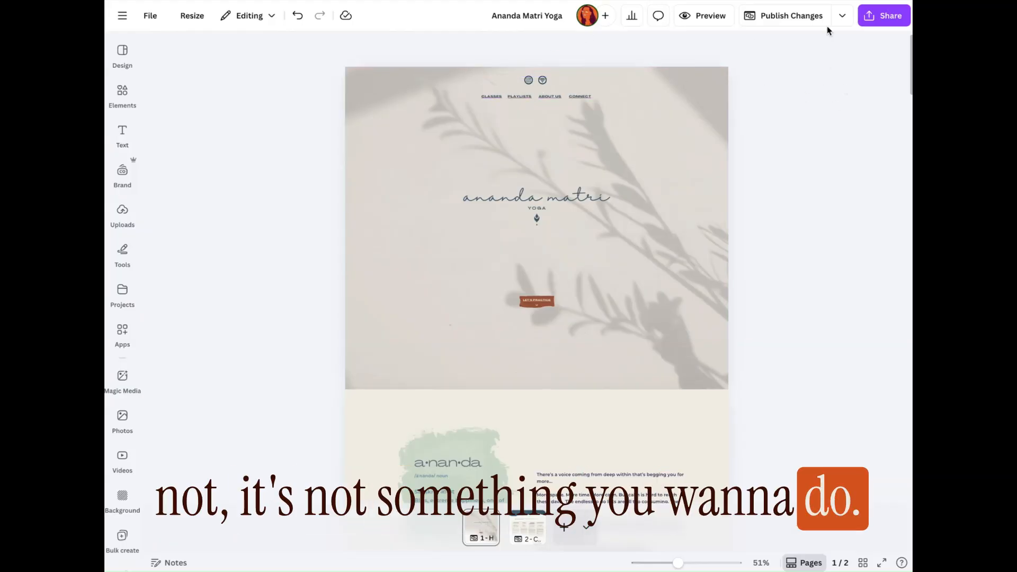
Step: View the live website's publishing options through the design's sharing options and close them
click(882, 17)
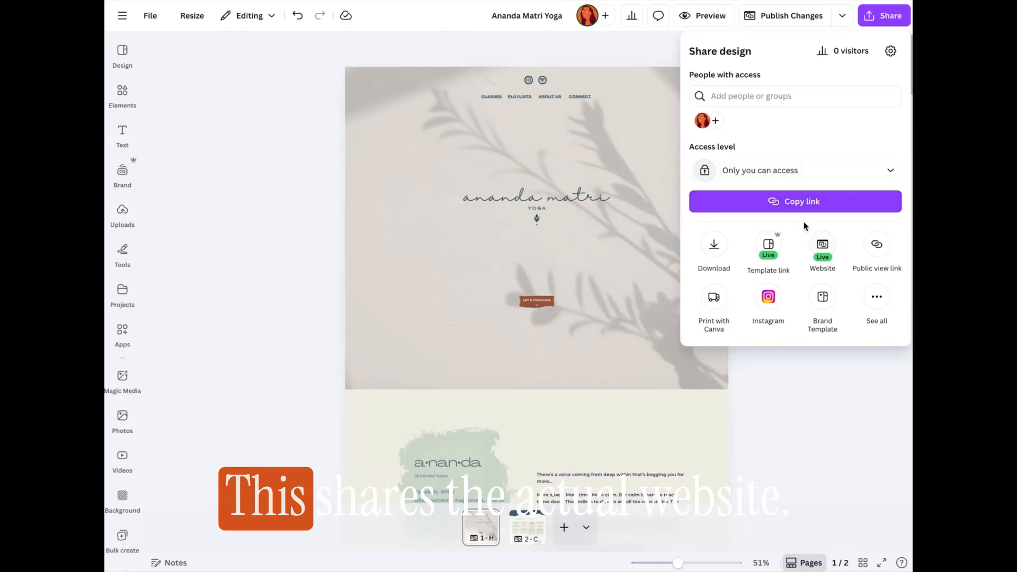
click(818, 249)
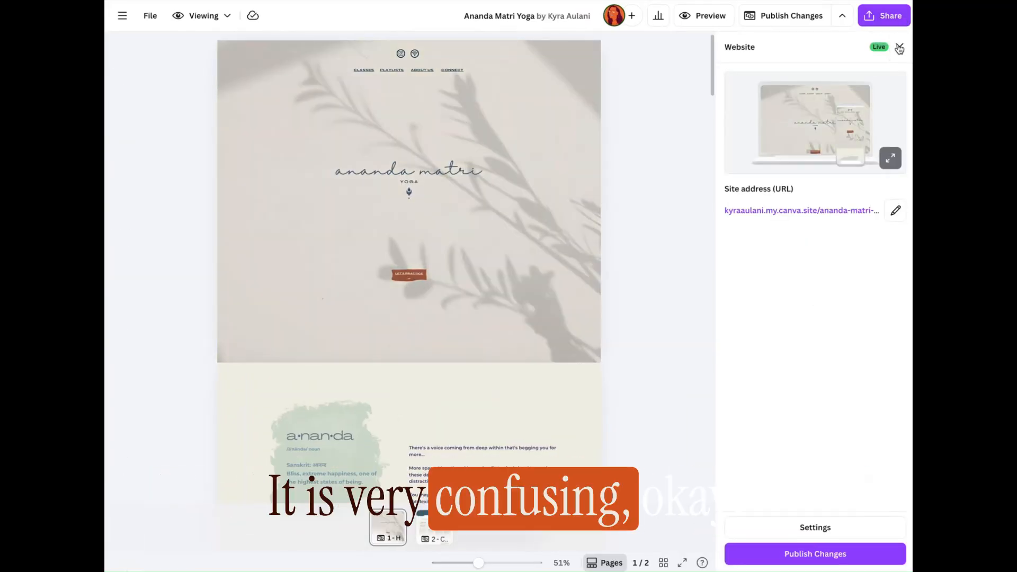
click(900, 46)
Step: Delete the design's public template link and confirm the deletion
click(872, 13)
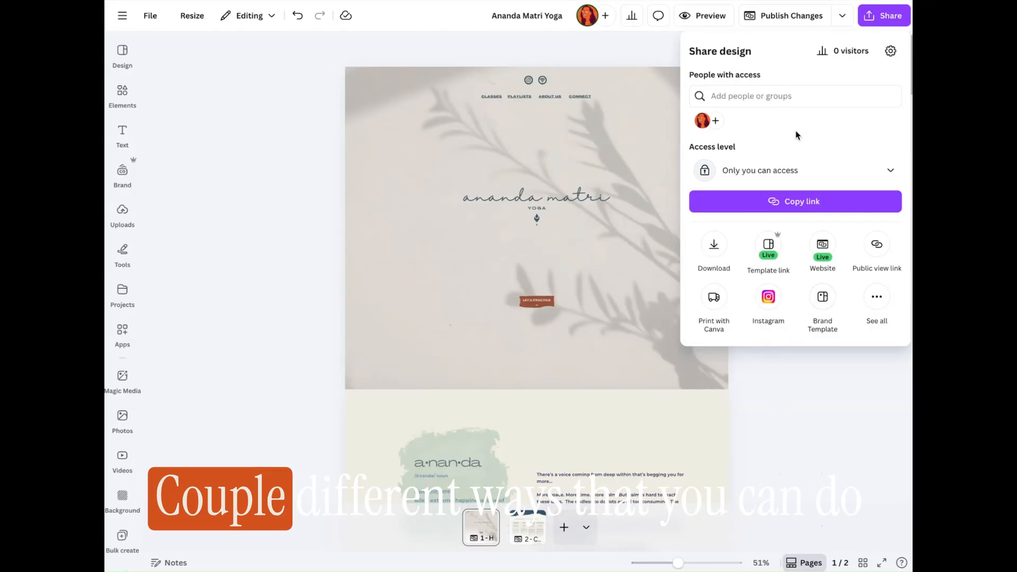
click(776, 244)
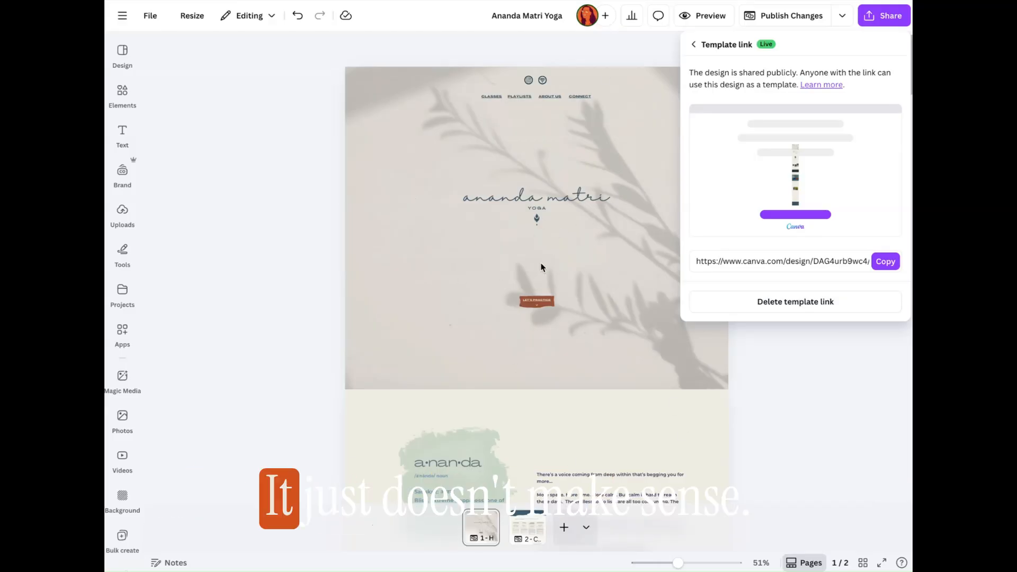
click(807, 302)
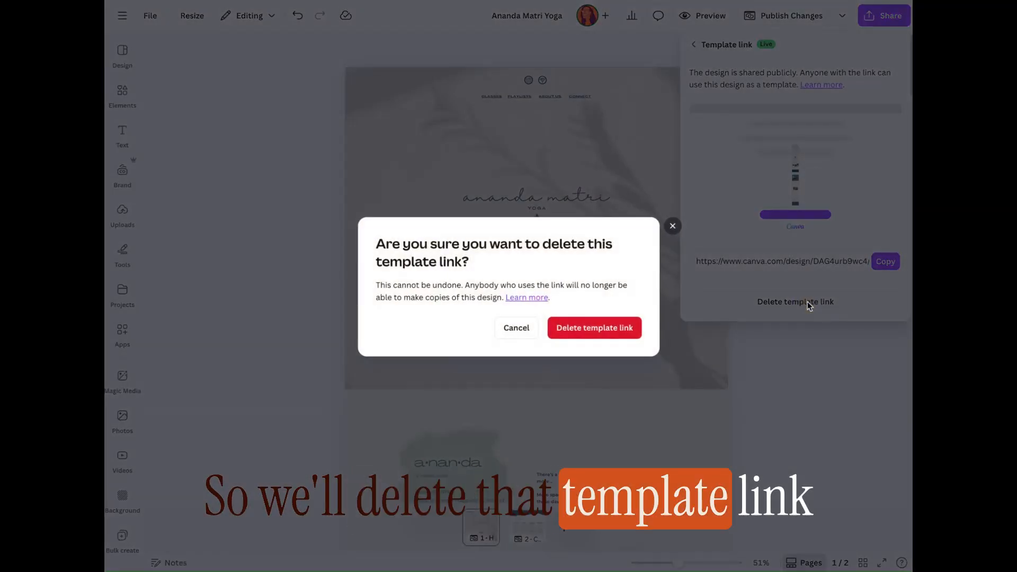
click(620, 329)
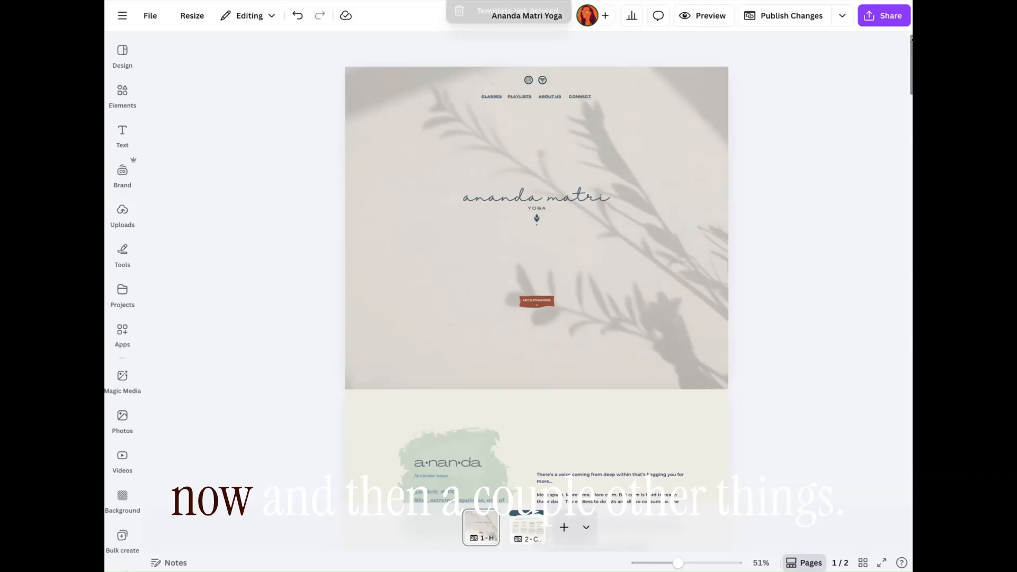
Step: Browse all the ways to publish the design, including the full list of connected apps under More options, and close the sharing options
click(889, 16)
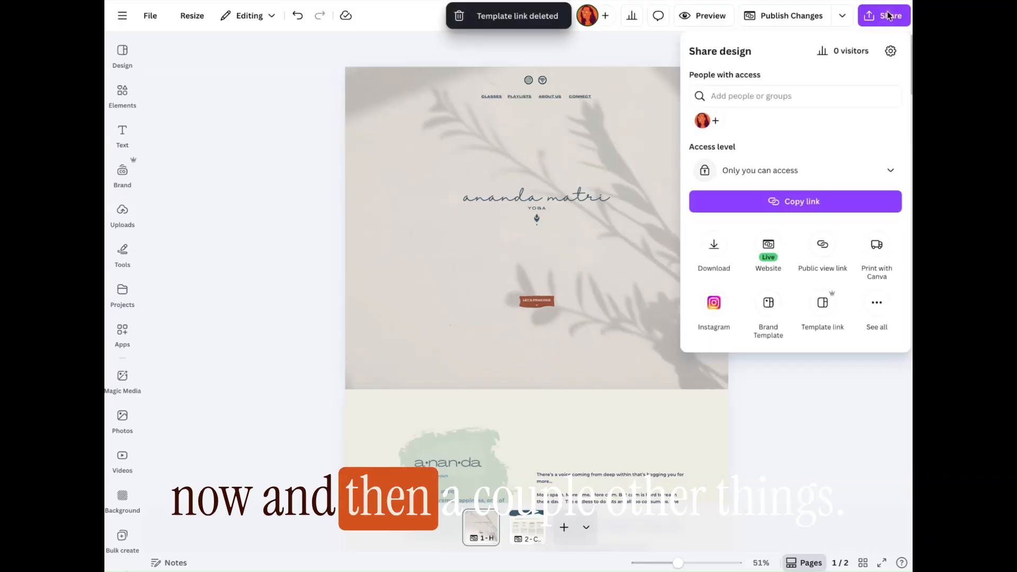
click(878, 305)
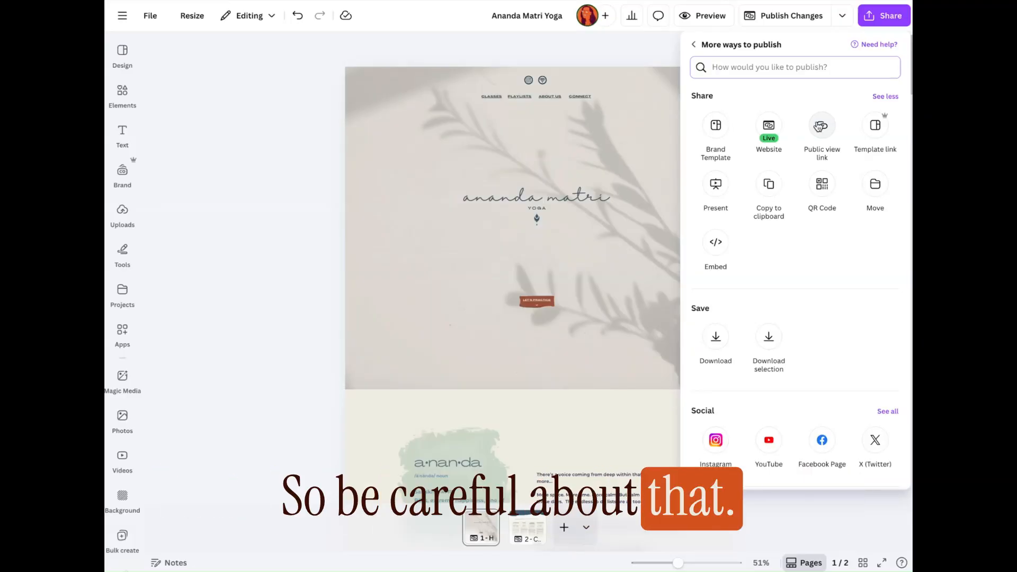
scroll(777, 283, down, 2)
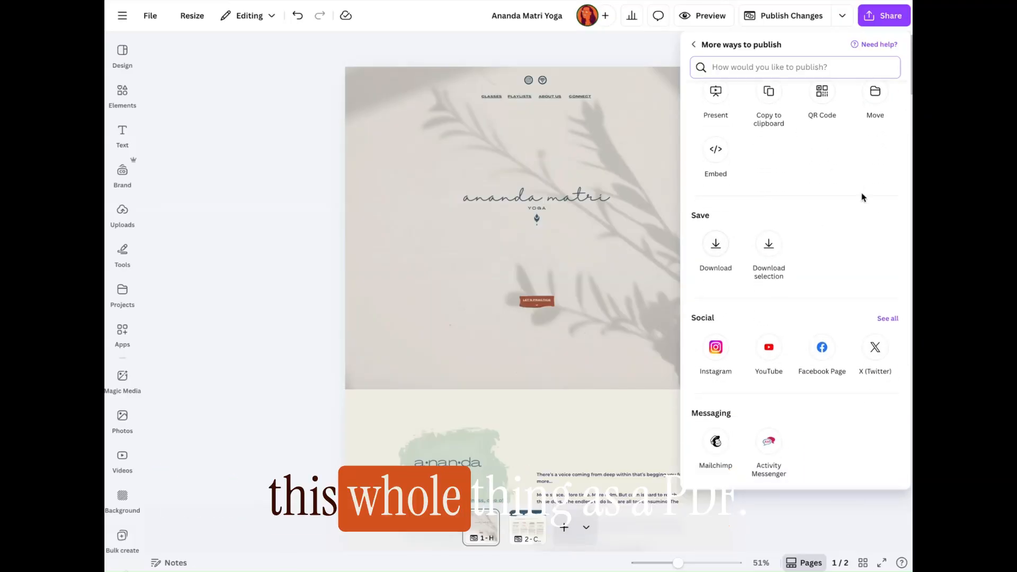
scroll(863, 197, down, 3)
scroll(838, 238, down, 2)
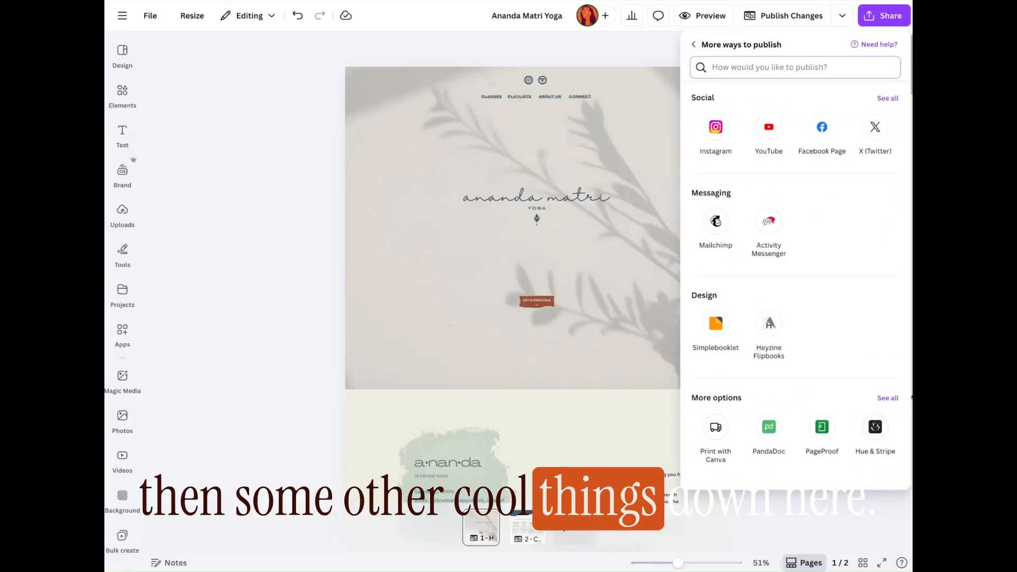
click(885, 397)
scroll(879, 397, down, 8)
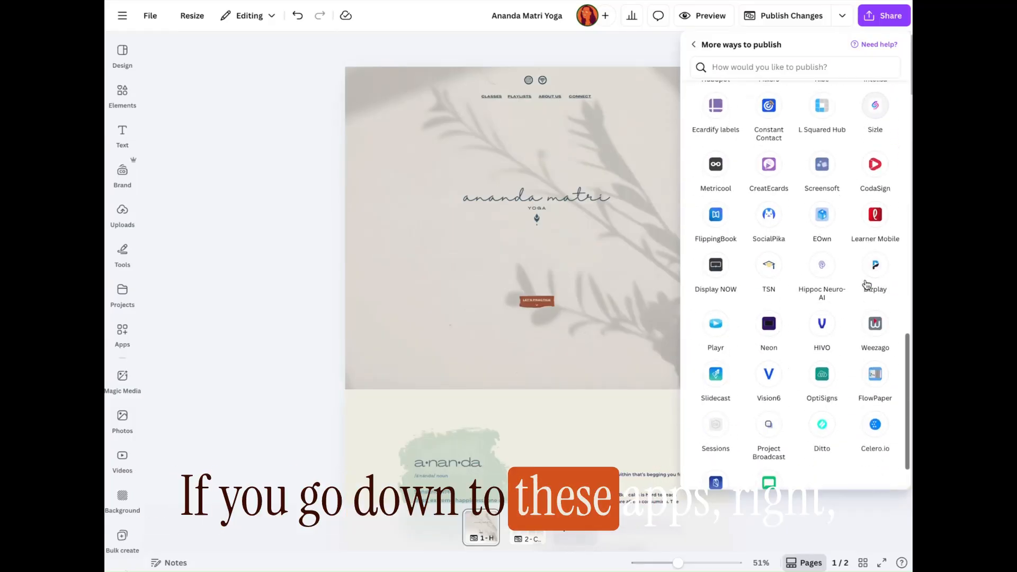
scroll(872, 398, down, 1)
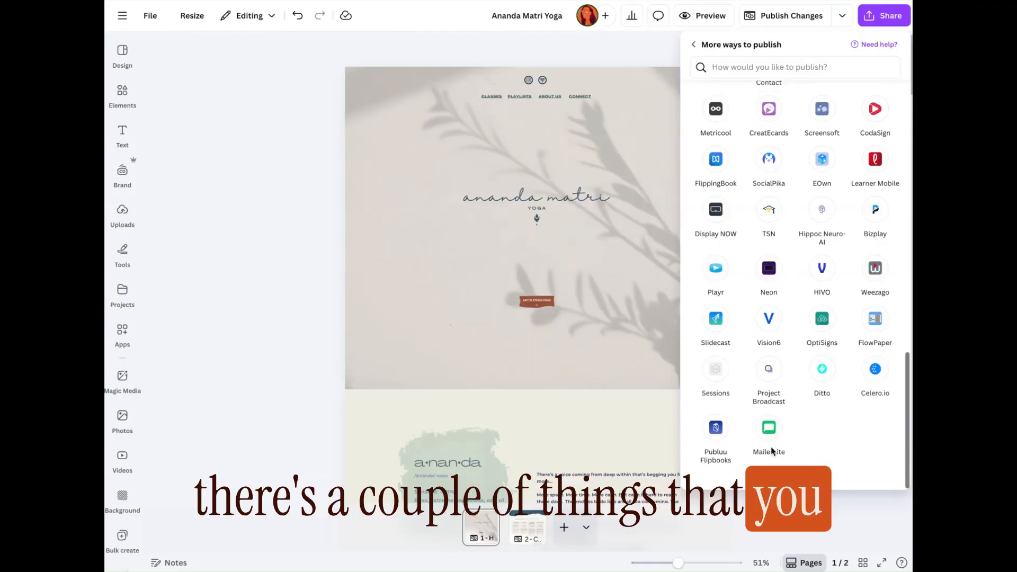
scroll(831, 196, up, 3)
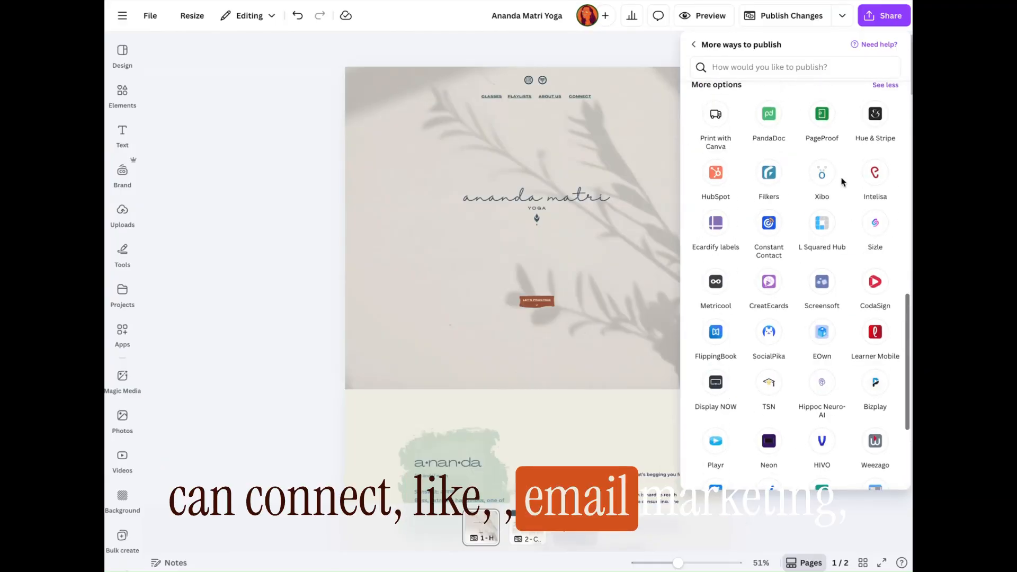
scroll(842, 181, up, 2)
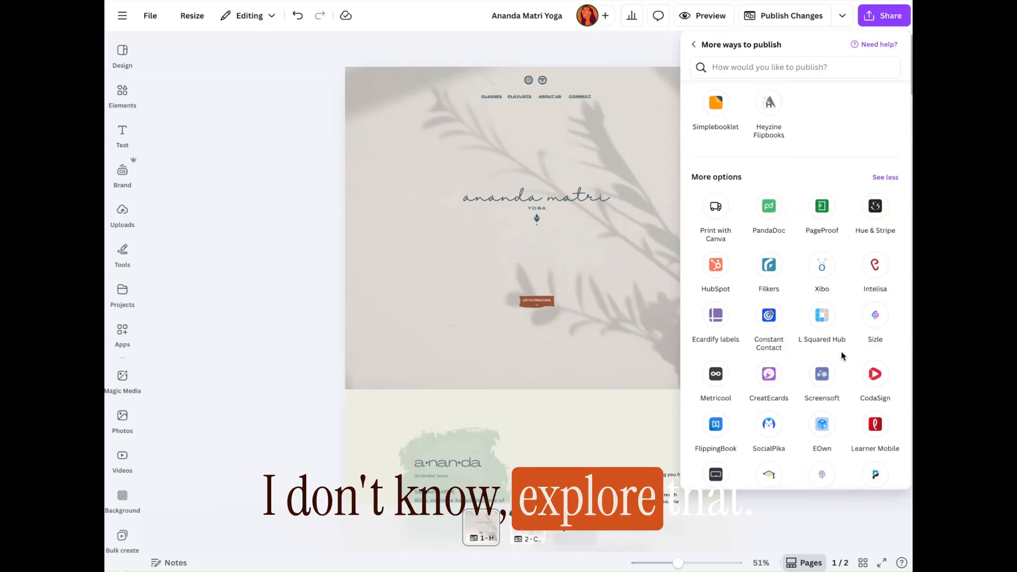
scroll(839, 356, up, 10)
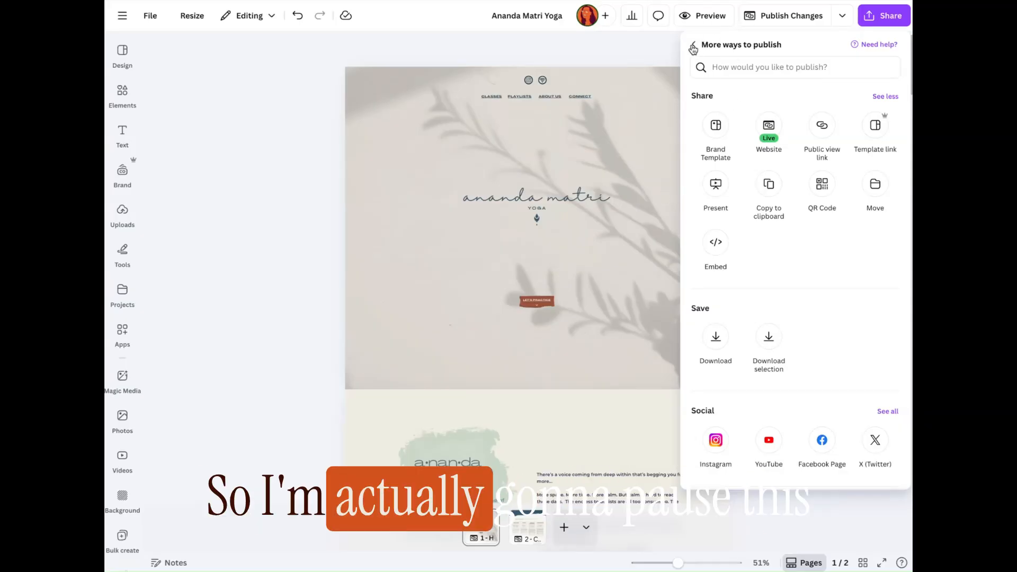
click(693, 46)
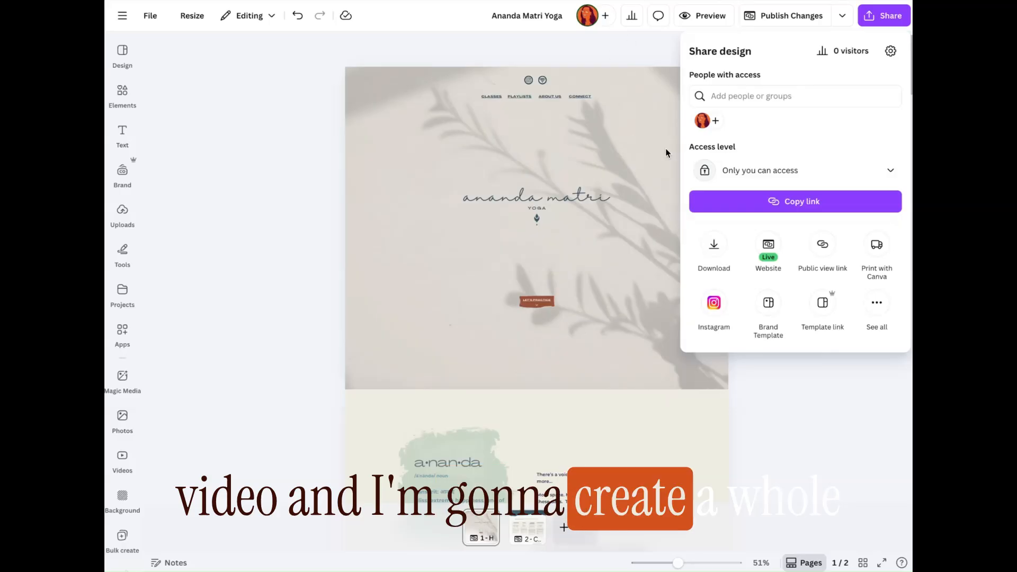
click(633, 50)
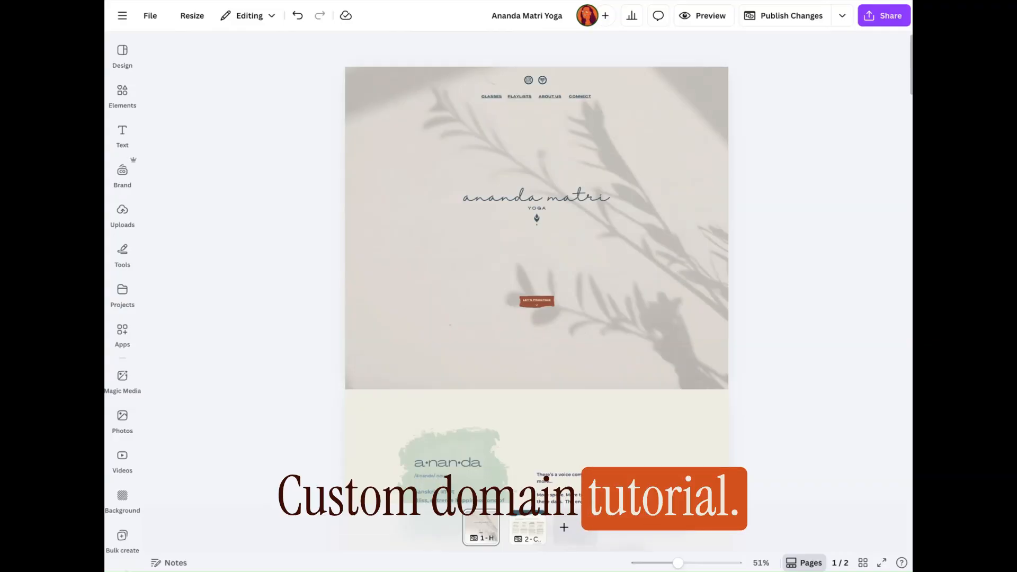
scroll(362, 207, down, 2)
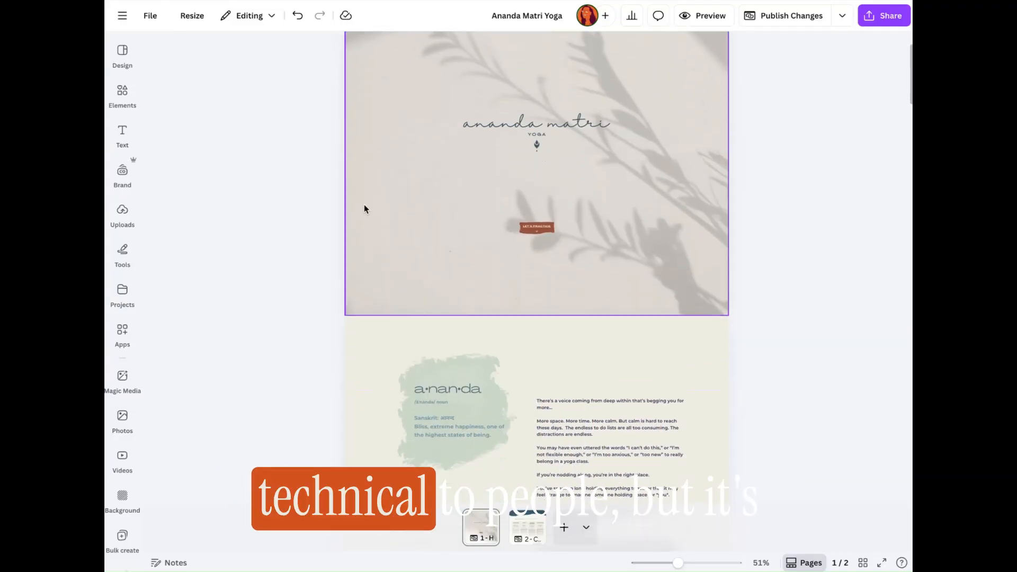
scroll(363, 207, up, 2)
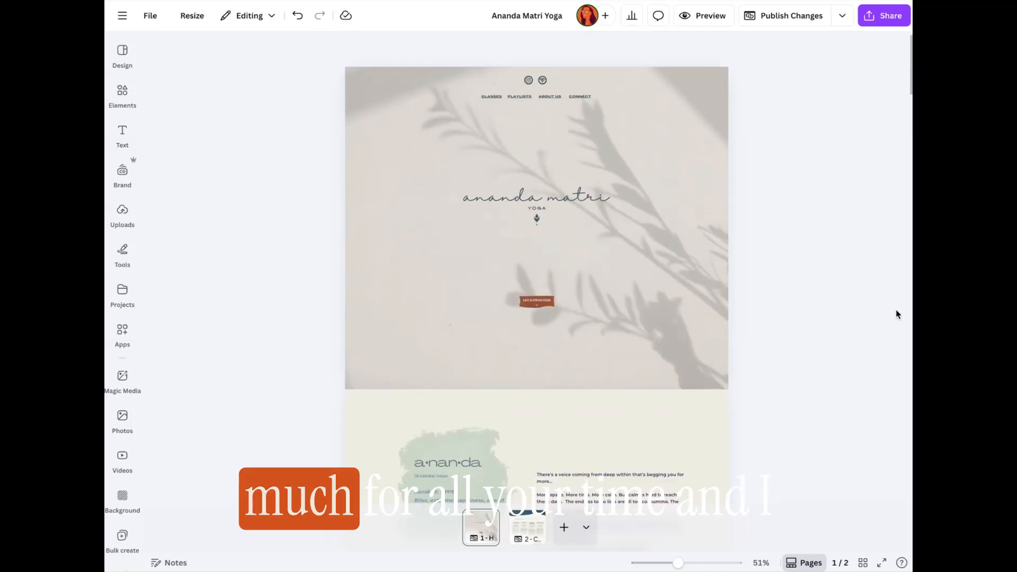
scroll(897, 313, down, 10)
scroll(896, 314, down, 15)
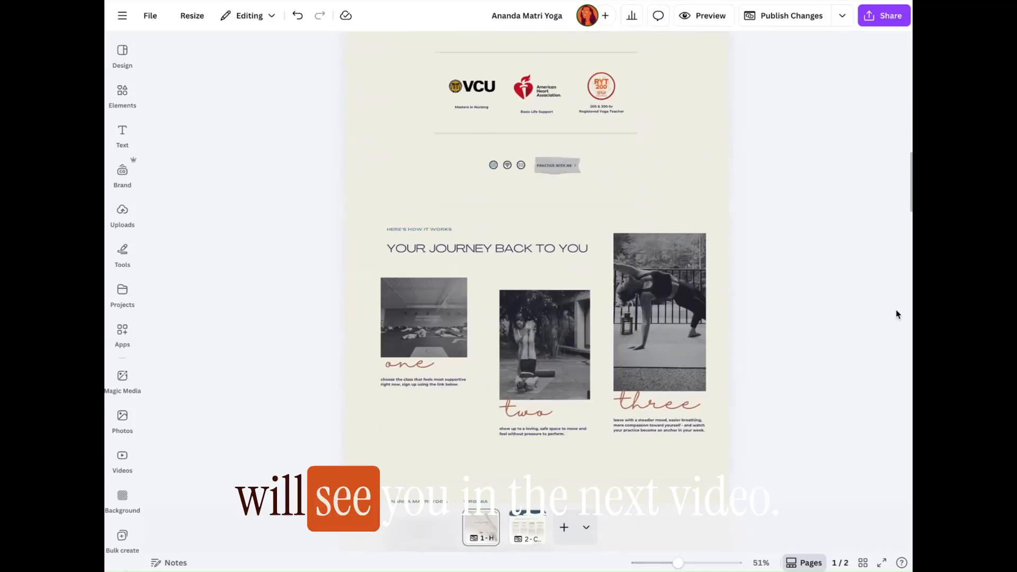
scroll(897, 314, up, 20)
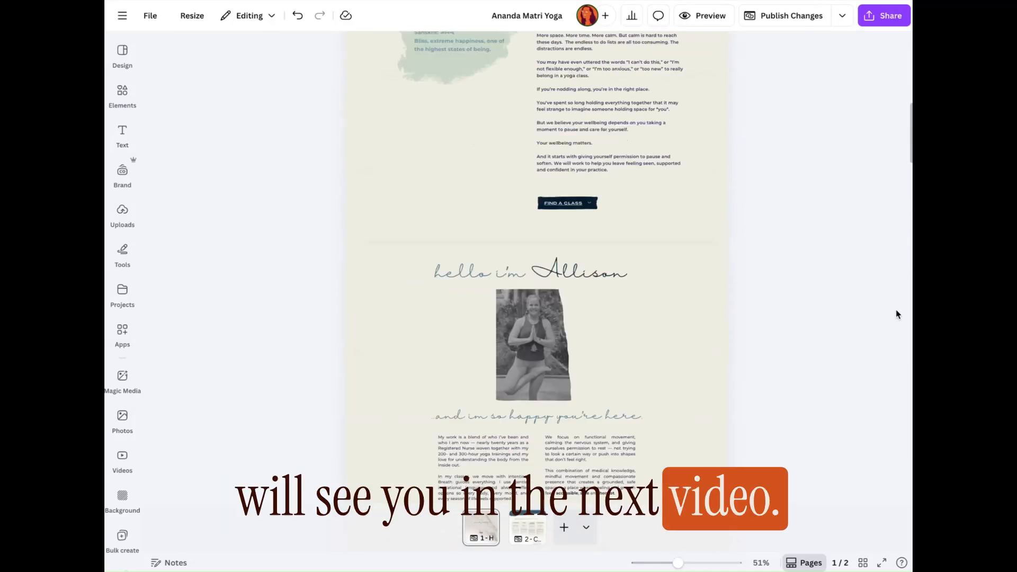